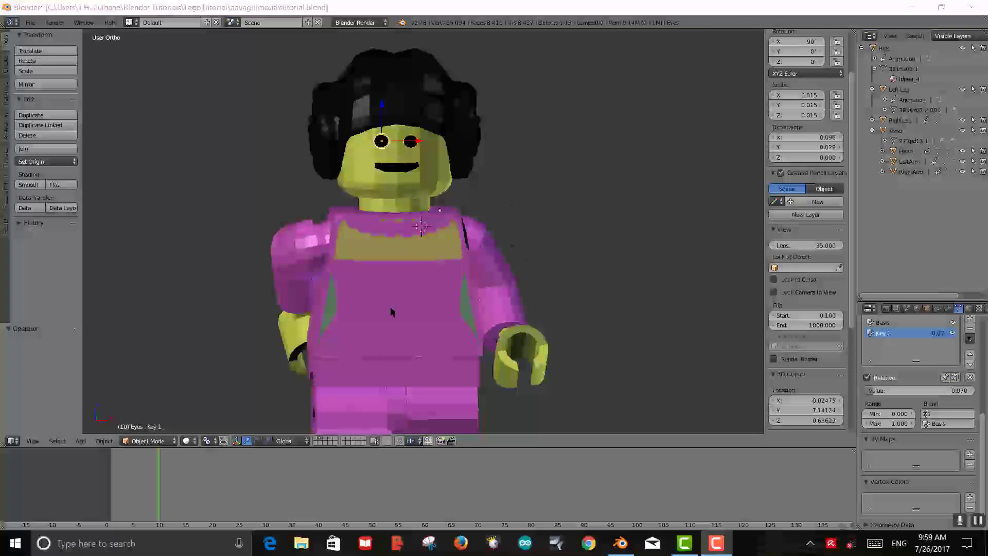
Preview the animation twice after scrubbing to frame 44, ending back at frame 0
{"action": "scroll", "coordinate": [431, 301], "scroll_direction": "down", "scroll_amount": 4}
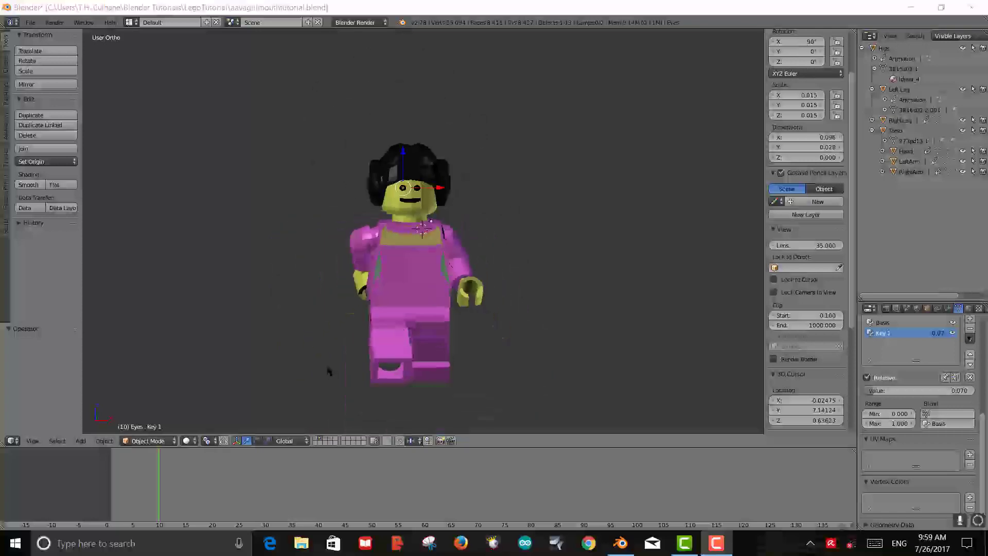
{"action": "mouse_move", "coordinate": [159, 479]}
{"action": "left_mouse_down"}
{"action": "mouse_move", "coordinate": [455, 489]}
{"action": "mouse_move", "coordinate": [108, 485]}
{"action": "left_mouse_up"}
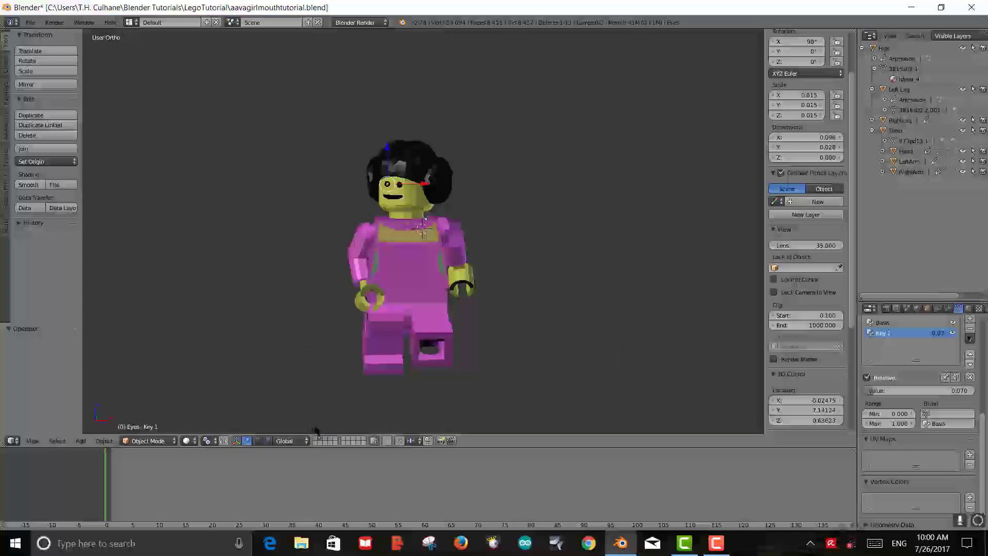
{"action": "key", "text": "alt+a"}
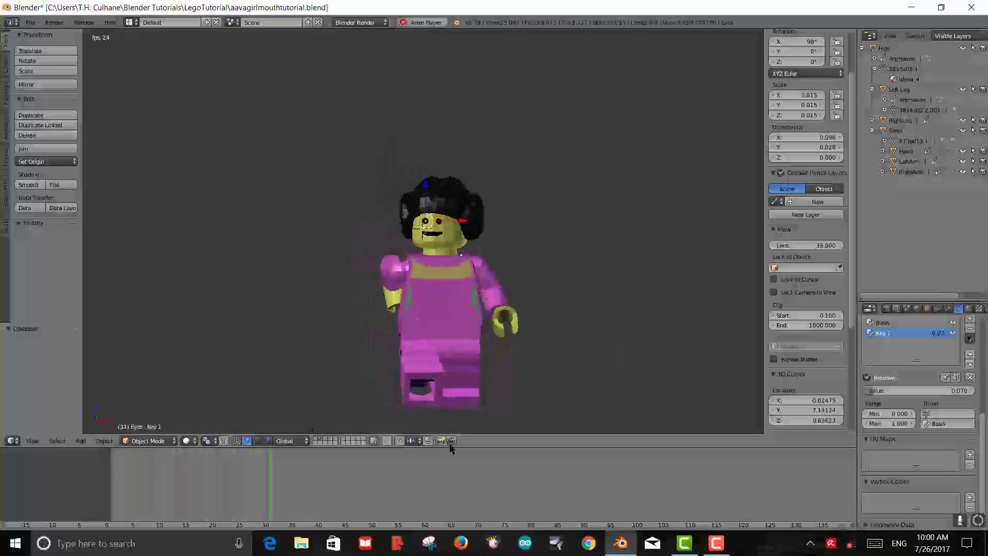
{"action": "scroll", "coordinate": [609, 457], "scroll_direction": "down", "scroll_amount": 1}
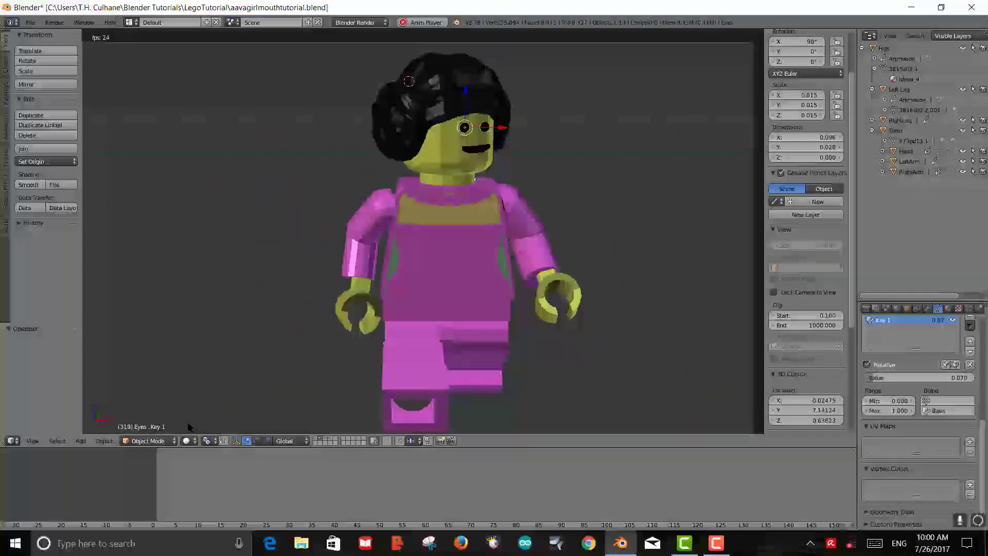
{"action": "key", "text": "Escape"}
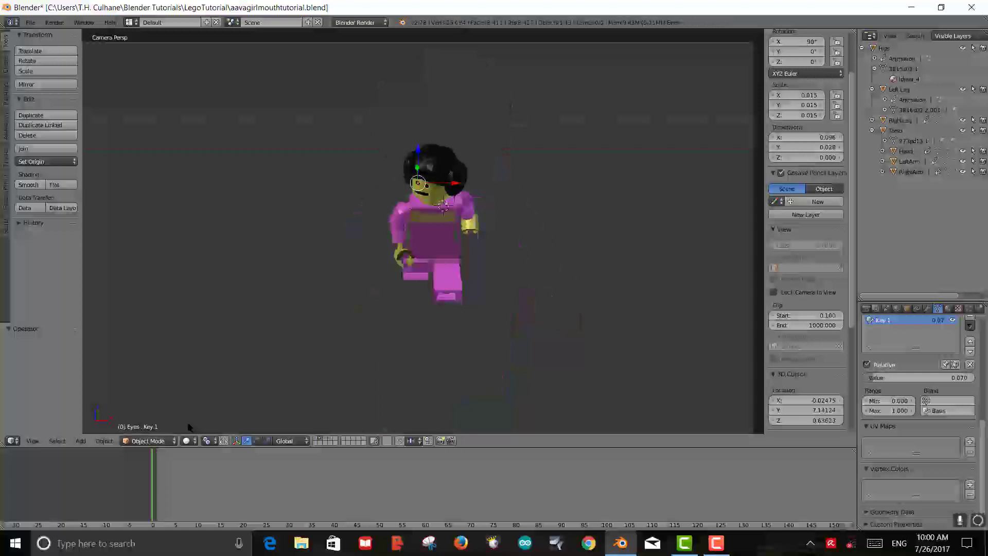
{"action": "key", "text": "alt+a"}
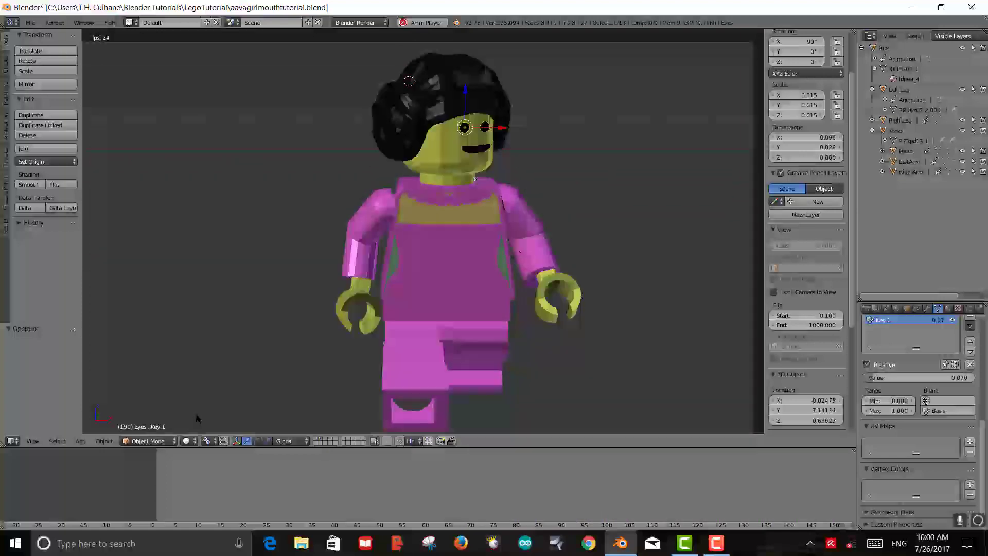
{"action": "key", "text": "Escape"}
{"action": "scroll", "coordinate": [268, 390], "scroll_direction": "up", "scroll_amount": 3}
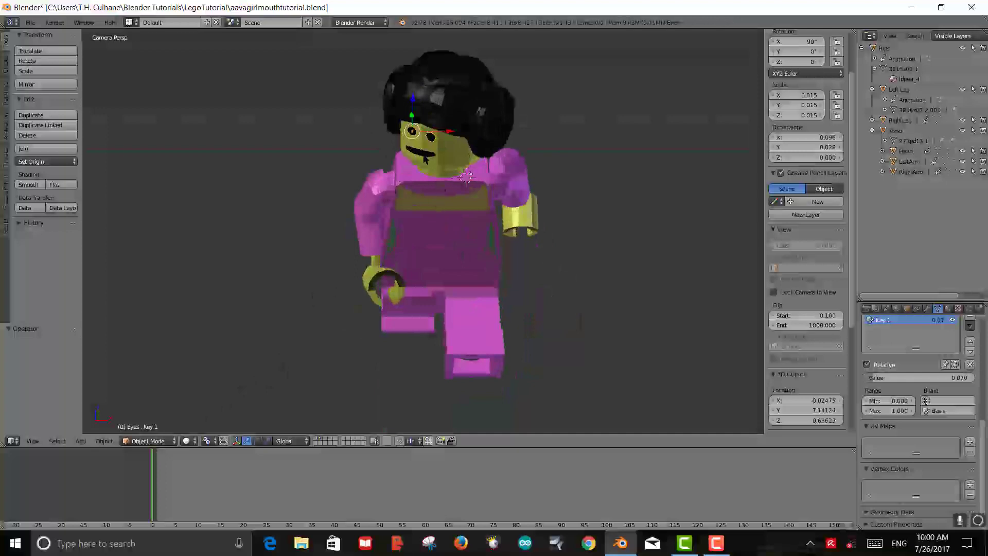
Select the minifigure's Mouth object and zoom and pan to frame her face
{"action": "right_click", "coordinate": [425, 159]}
{"action": "scroll", "coordinate": [291, 208], "scroll_direction": "up", "scroll_amount": 3}
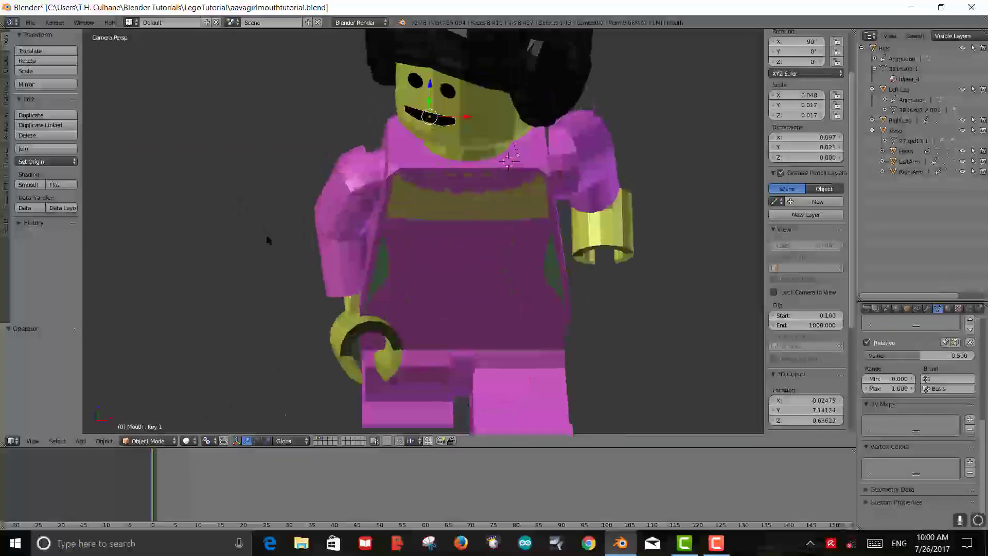
{"action": "middle_click_drag", "start_coordinate": [268, 240], "coordinate": [291, 267], "text": "shift"}
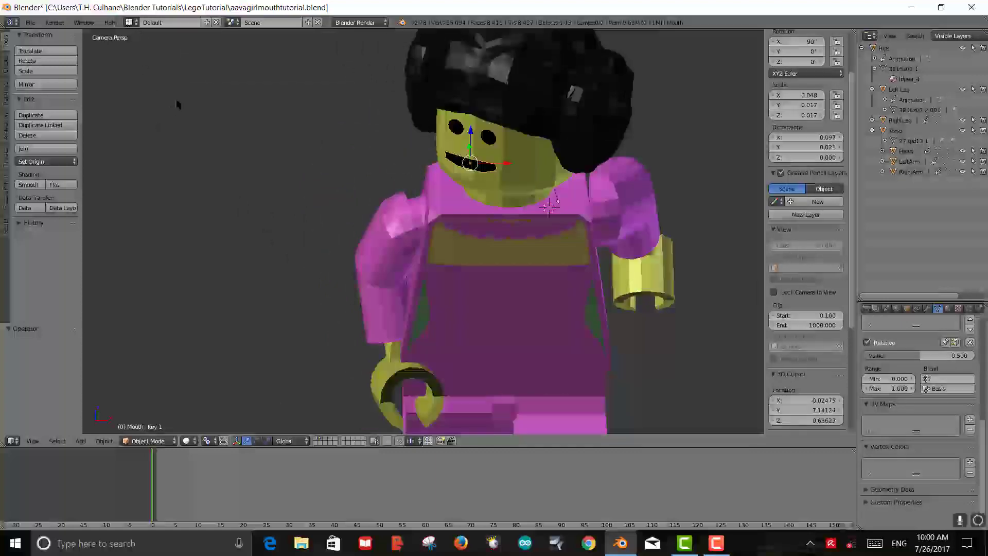
Switch the screen layout to Video Editing from the header dropdown
{"action": "left_click", "coordinate": [129, 22]}
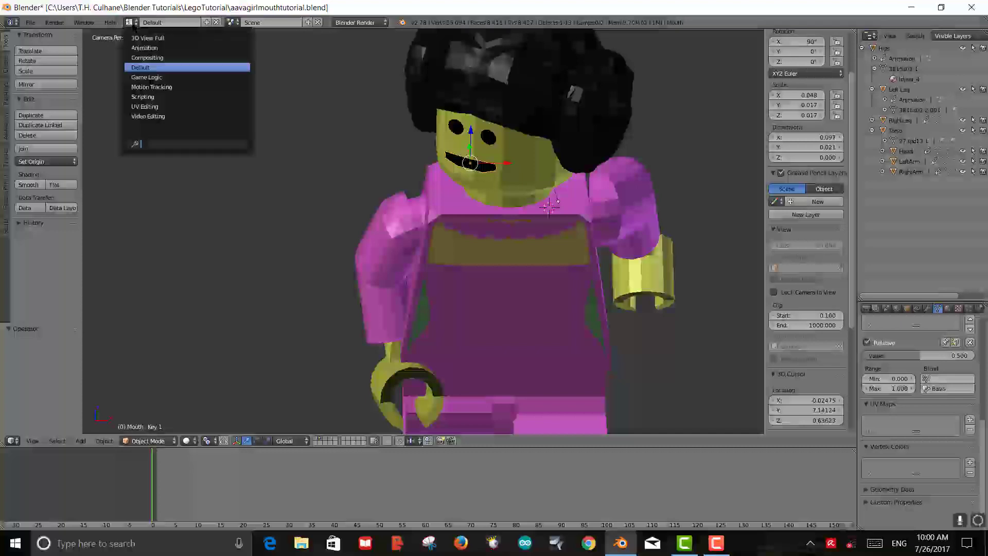
{"action": "left_click", "coordinate": [149, 116]}
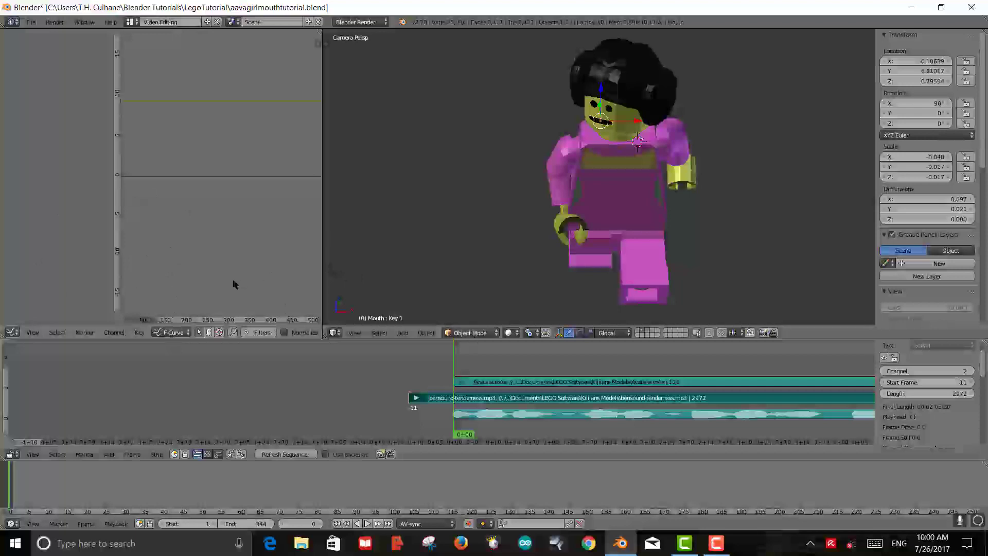
{"action": "scroll", "coordinate": [703, 205], "scroll_direction": "up", "scroll_amount": 2}
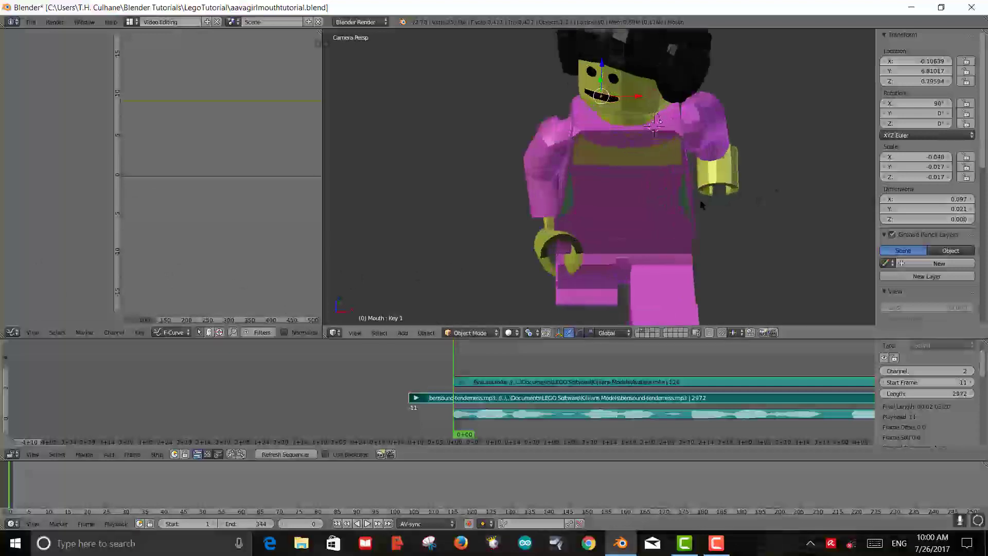
{"action": "scroll", "coordinate": [703, 205], "scroll_direction": "down", "scroll_amount": 3}
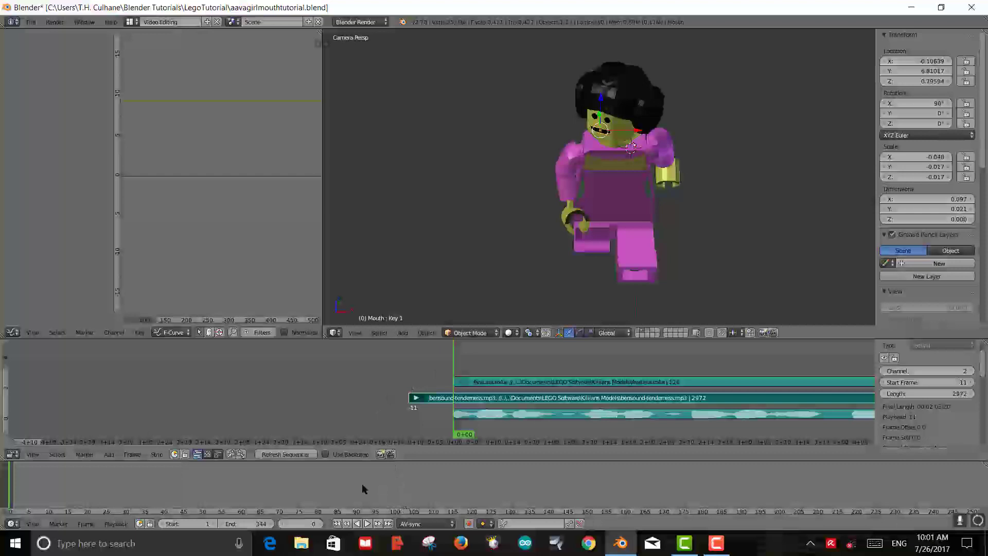
Play and stop the audio, then select the channel 1 sound strip (frame 85, length 119)
{"action": "key", "text": "alt+a"}
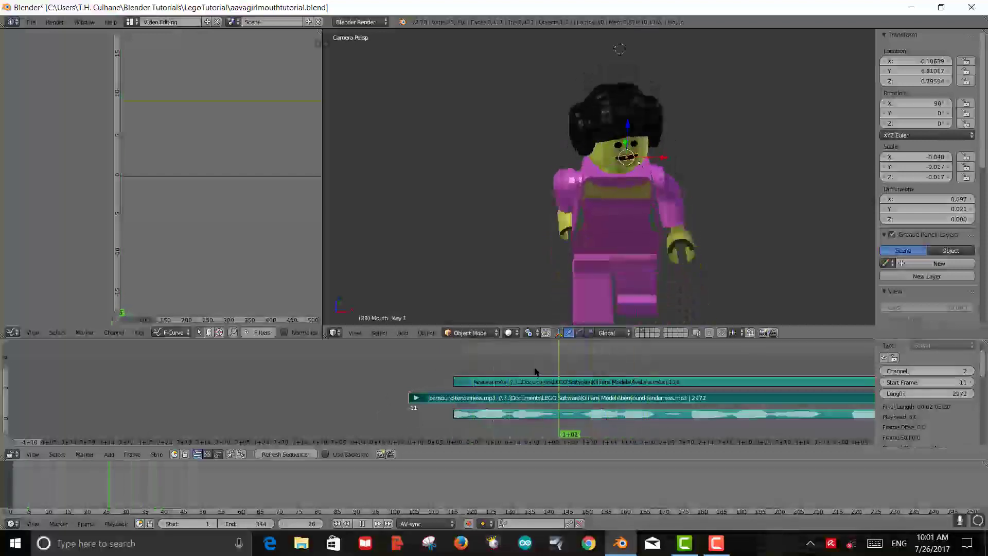
{"action": "key", "text": "Escape"}
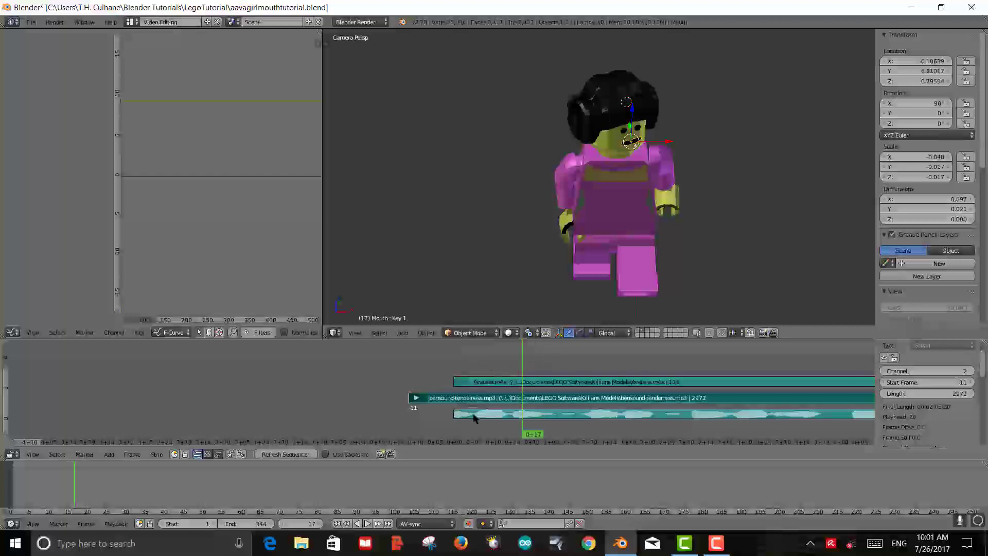
{"action": "left_click", "coordinate": [499, 419]}
{"action": "scroll", "coordinate": [535, 405], "scroll_direction": "up", "scroll_amount": 1}
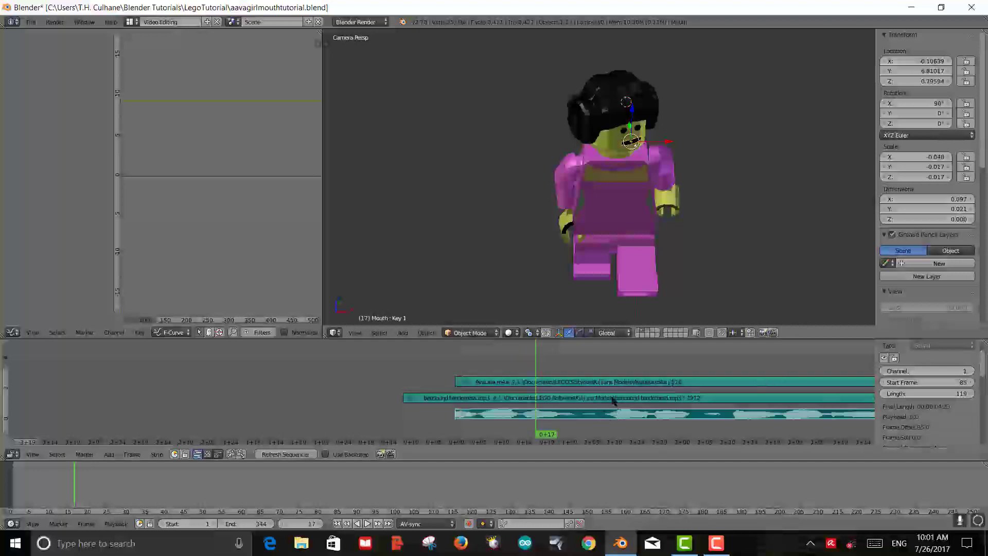
Scrub to frame 16 and toggle the selected sound strip's Draw Waveform off and back on
{"action": "left_click", "coordinate": [516, 357]}
{"action": "key", "text": "alt+a"}
{"action": "left_click_drag", "start_coordinate": [516, 356], "coordinate": [530, 357]}
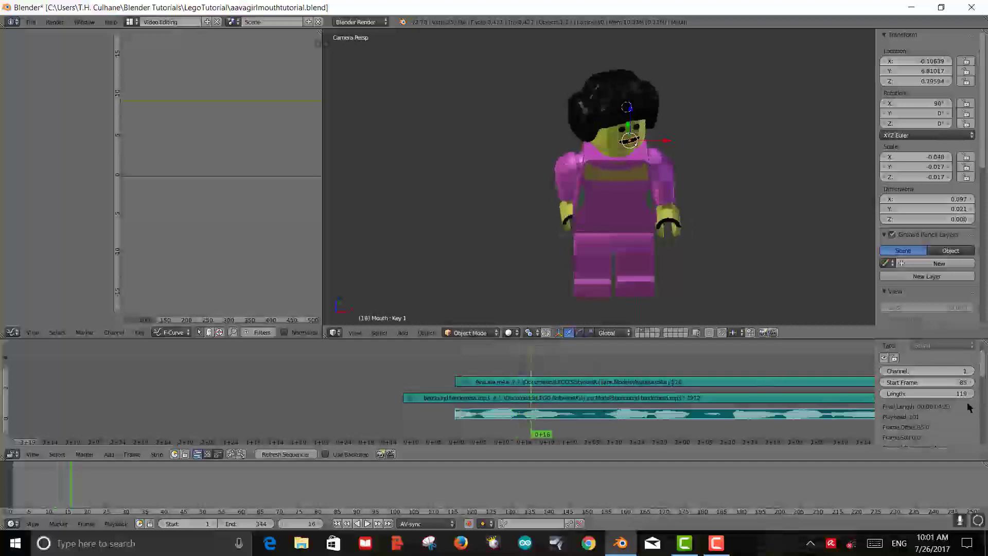
{"action": "scroll", "coordinate": [967, 408], "scroll_direction": "down", "scroll_amount": 6}
{"action": "scroll", "coordinate": [968, 407], "scroll_direction": "down", "scroll_amount": 2}
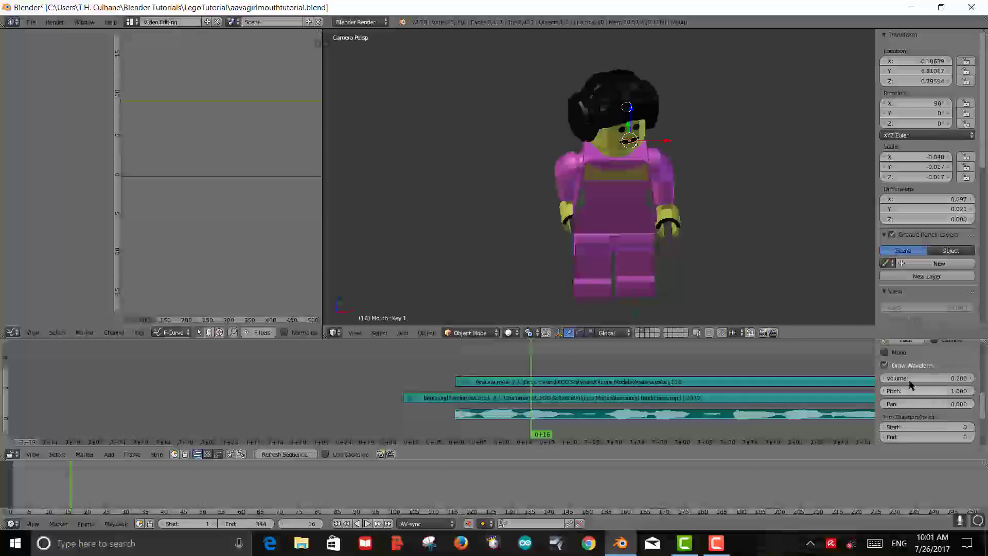
{"action": "left_click", "coordinate": [884, 365]}
{"action": "left_click", "coordinate": [884, 364]}
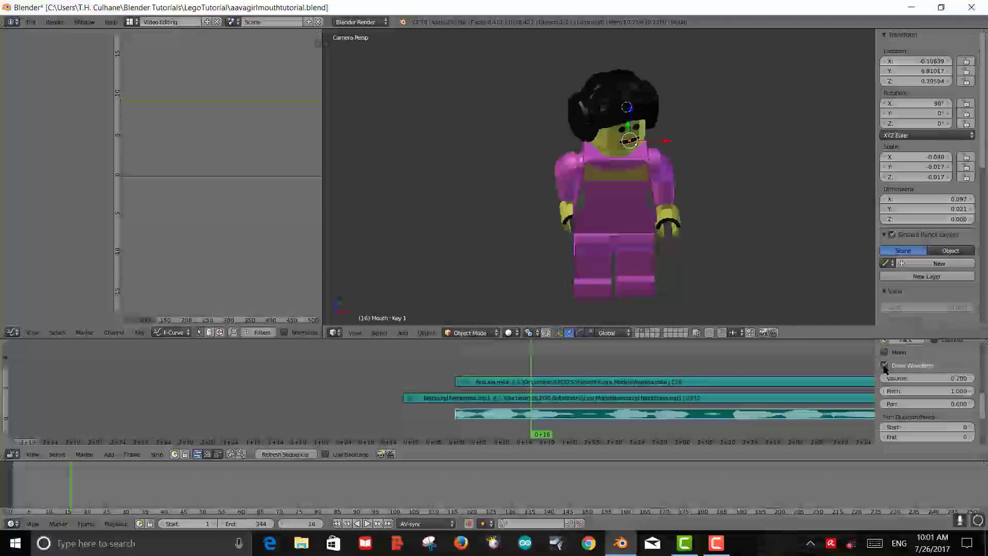
Turn on Draw Waveform for the lalalaava.m4a strip while playing back with sound
{"action": "scroll", "coordinate": [908, 375], "scroll_direction": "up", "scroll_amount": 8}
{"action": "scroll", "coordinate": [908, 378], "scroll_direction": "down", "scroll_amount": 8}
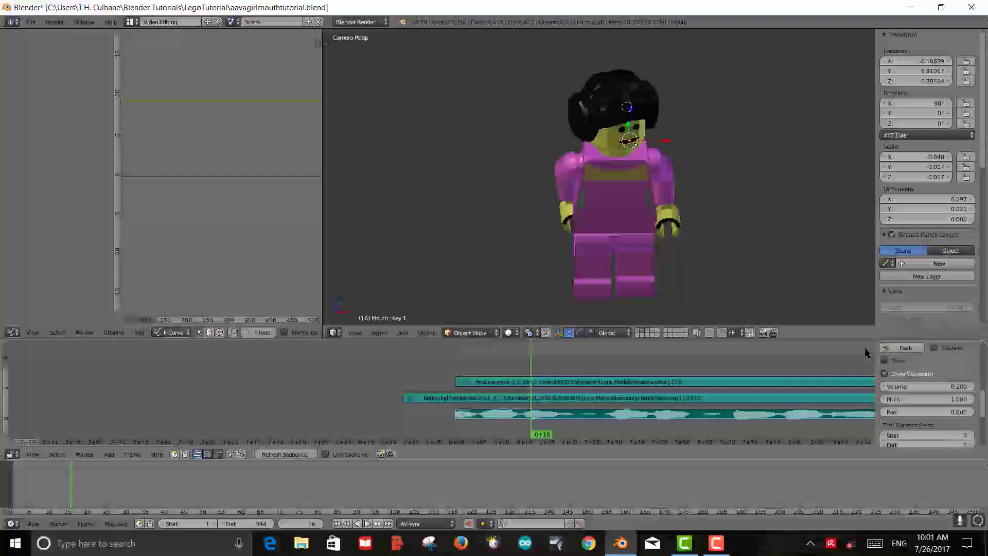
{"action": "left_click", "coordinate": [884, 373]}
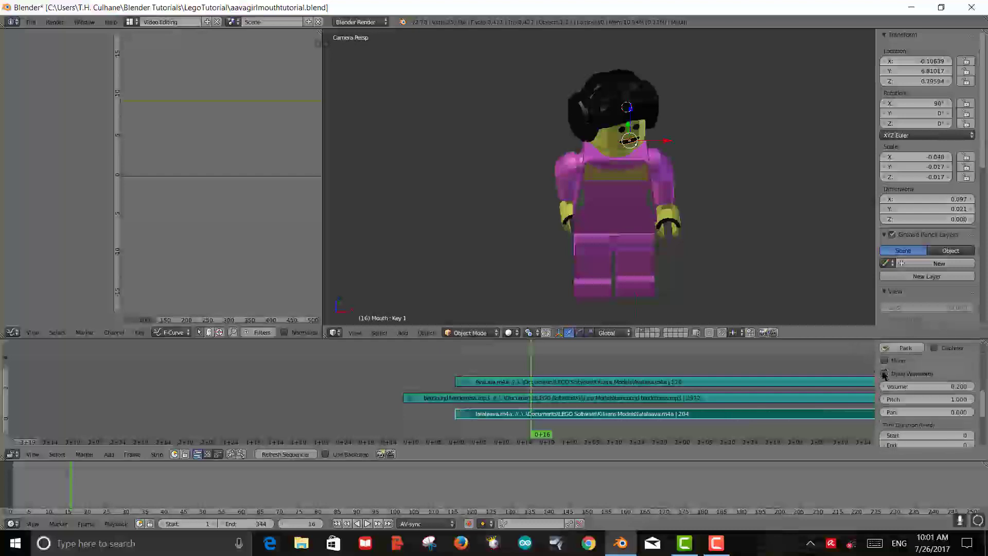
{"action": "key", "text": "alt+a"}
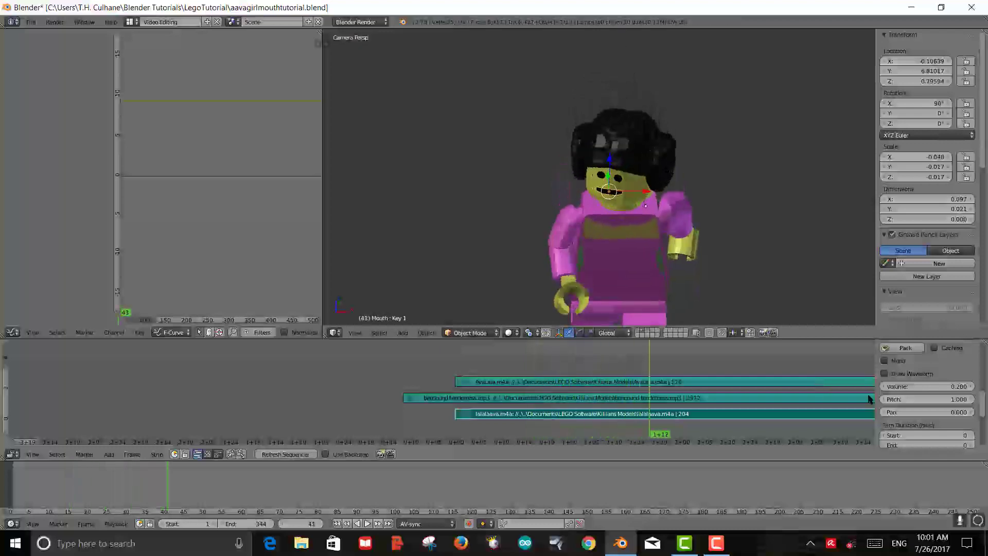
{"action": "left_click", "coordinate": [884, 373]}
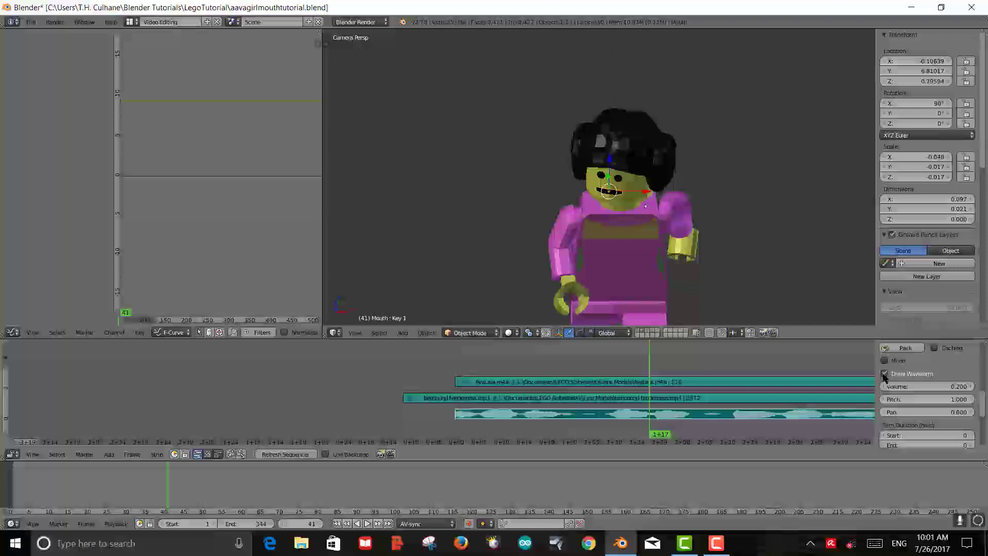
Draw the backsound strip's waveform, set its Volume to 0.000, and play to check
{"action": "left_click", "coordinate": [731, 399]}
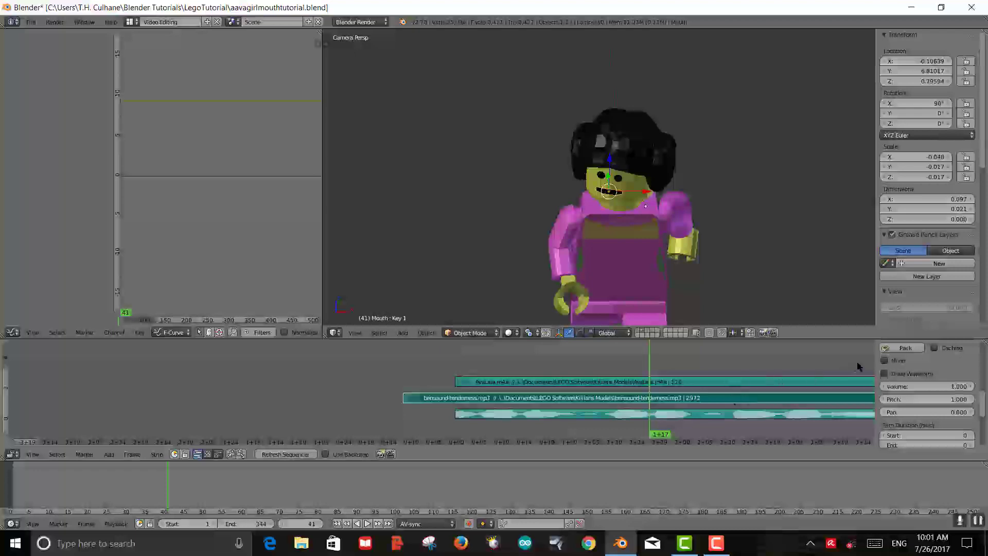
{"action": "left_click", "coordinate": [884, 373]}
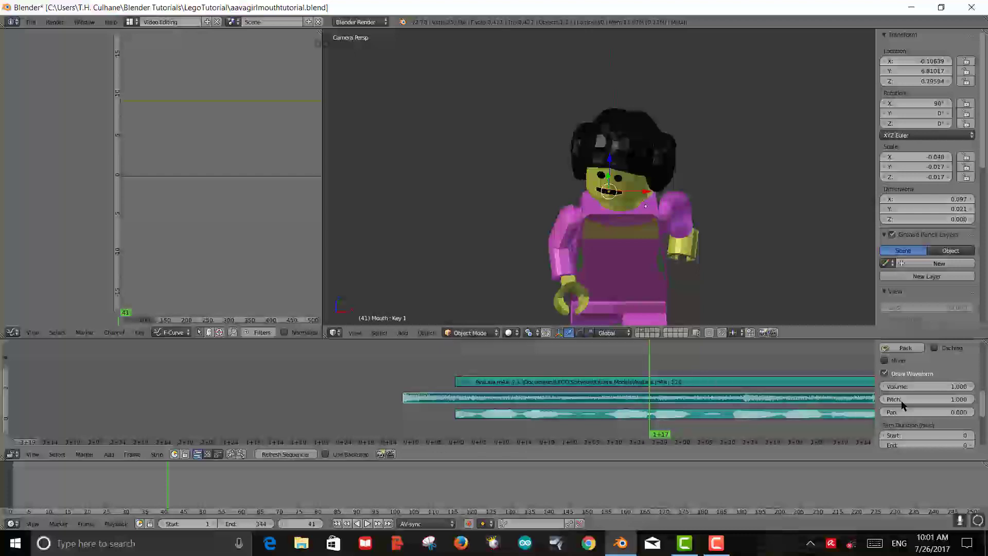
{"action": "left_click_drag", "start_coordinate": [958, 386], "coordinate": [925, 389]}
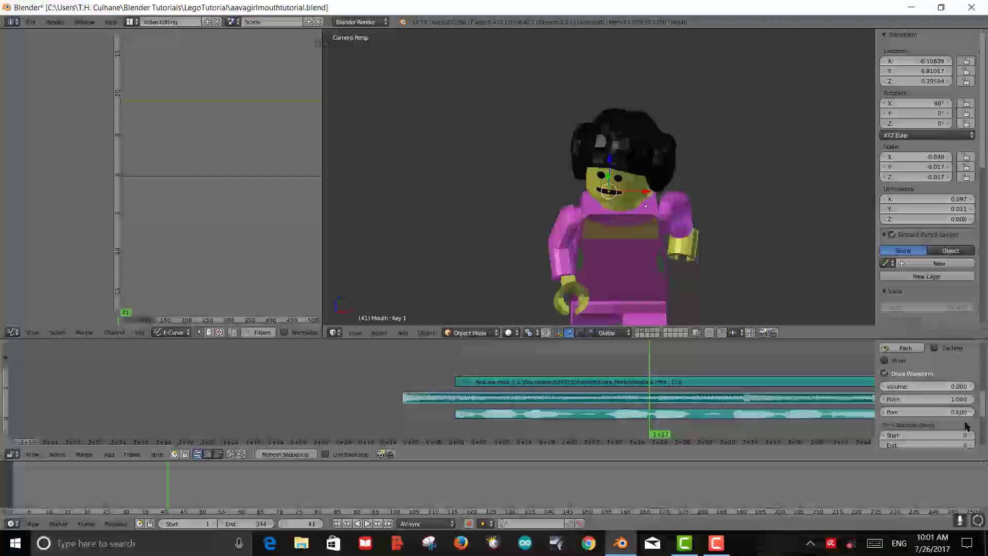
{"action": "key", "text": "alt+a"}
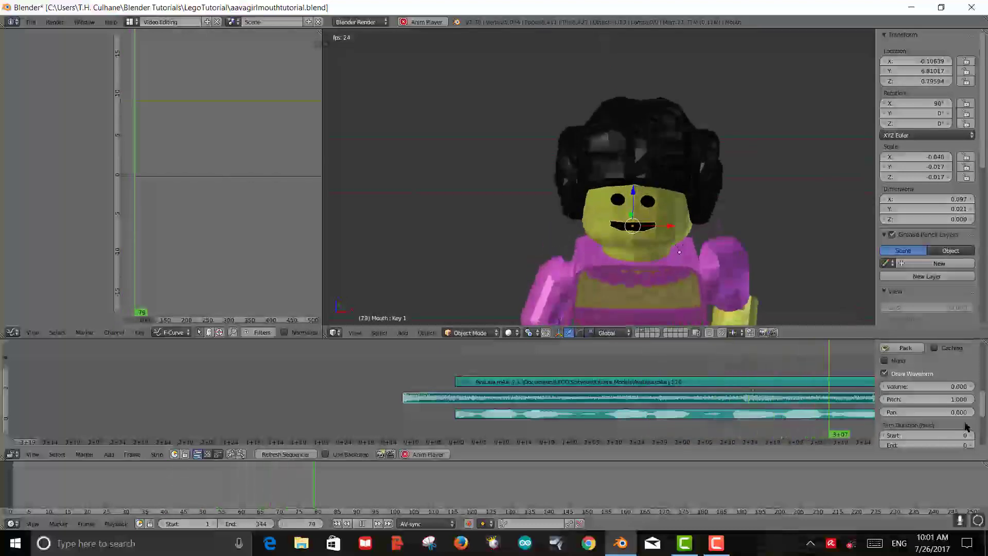
Stop the playback with Esc, landing on frame 41
{"action": "key", "text": "Escape"}
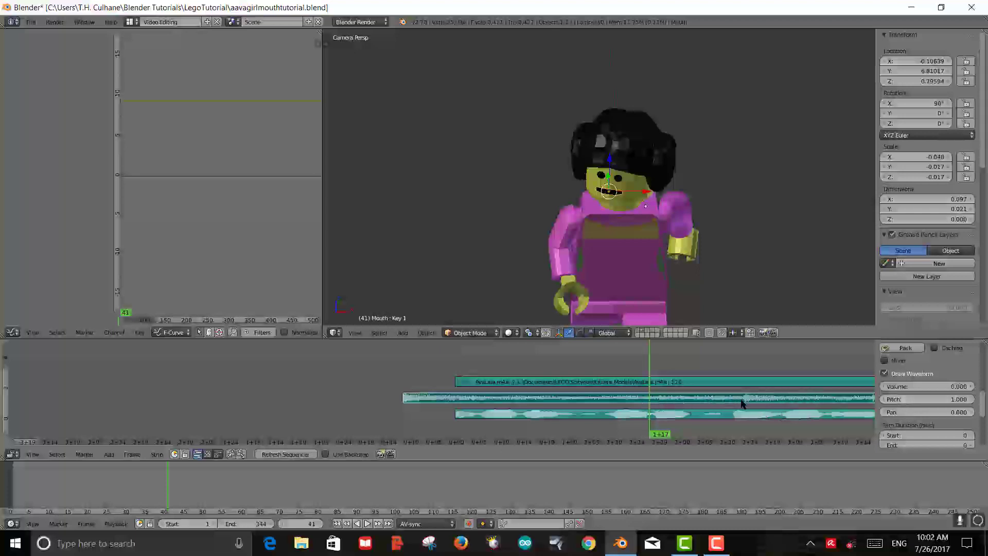
Draw the waveform on the top AvaLeia strip, scrub back to frame 26, and stop playback
{"action": "left_click", "coordinate": [889, 377]}
{"action": "right_click", "coordinate": [777, 383]}
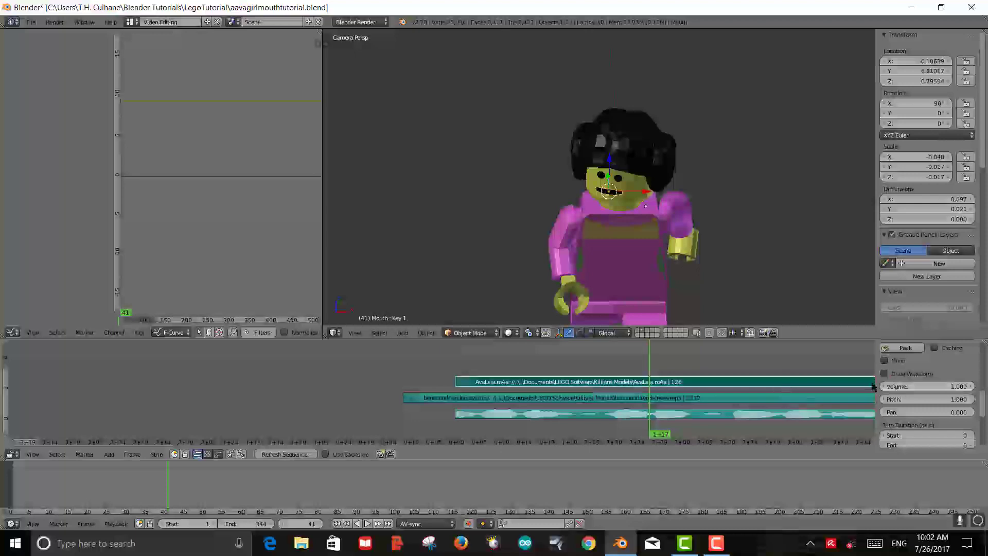
{"action": "left_click", "coordinate": [885, 374]}
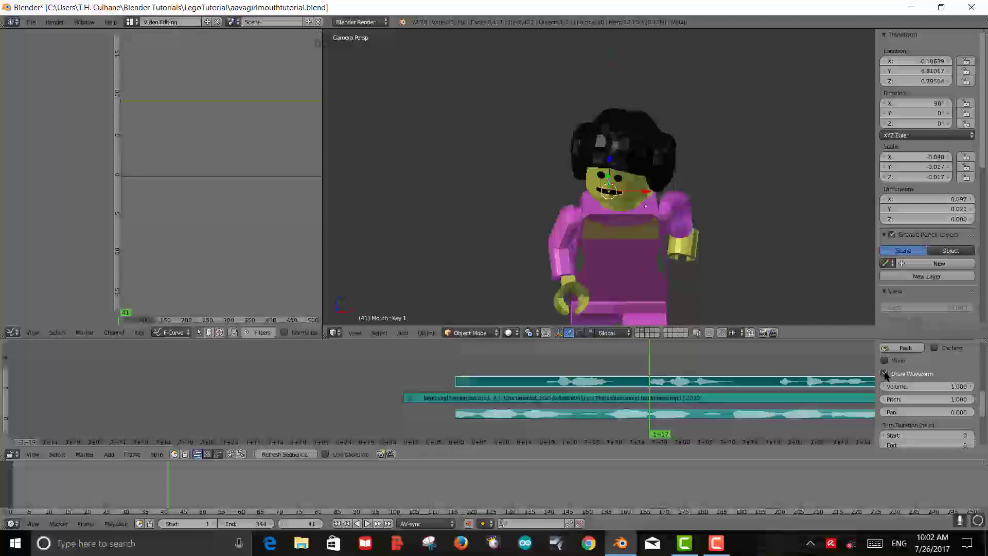
{"action": "left_click_drag", "start_coordinate": [556, 357], "coordinate": [741, 359]}
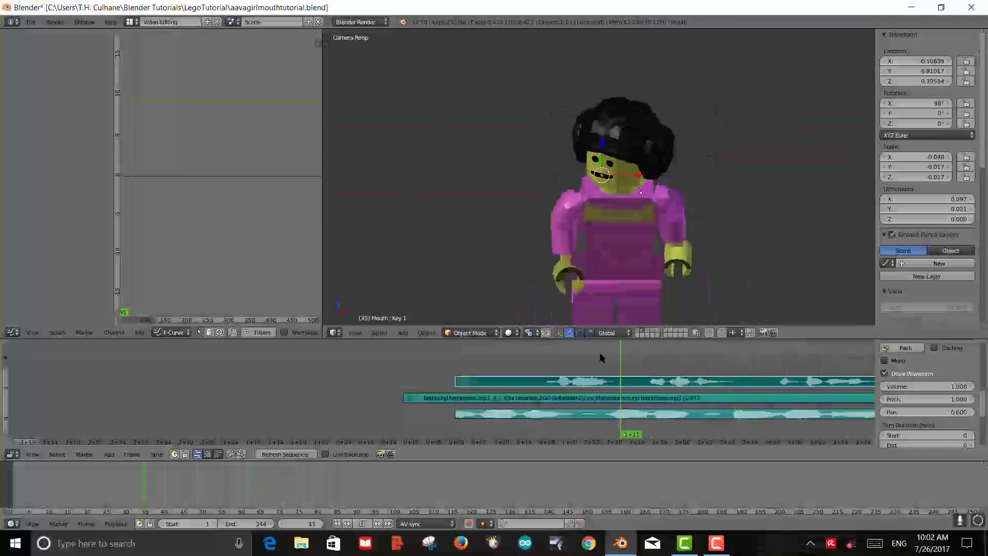
{"action": "key", "text": "alt+a"}
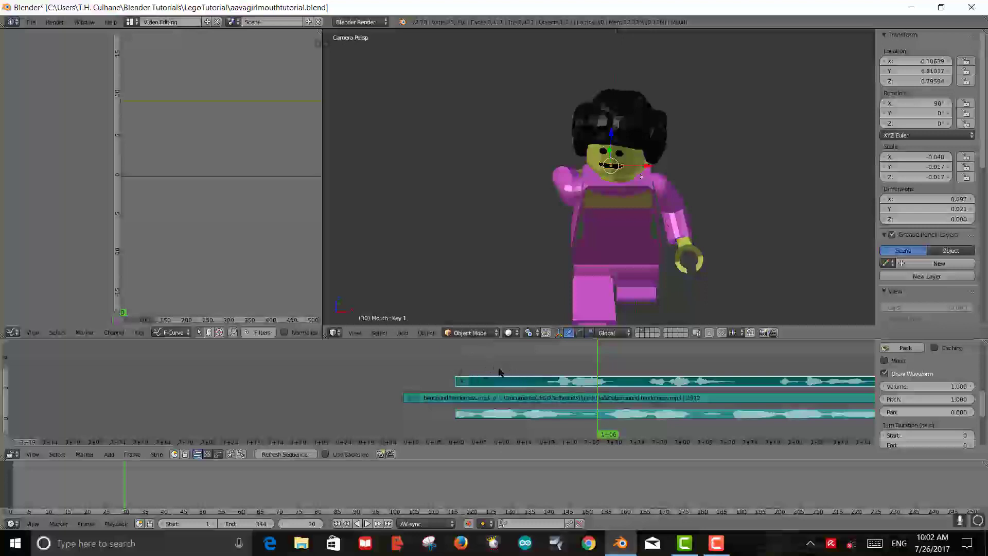
Browse the Add strip types, then inspect the middle and lower sound strips' Volume settings
{"action": "left_click", "coordinate": [109, 454]}
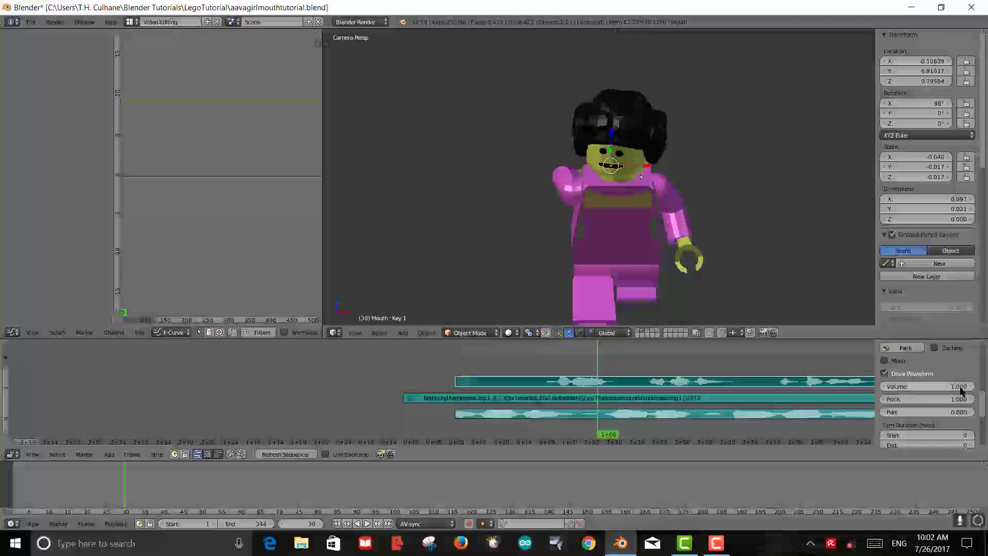
{"action": "right_click", "coordinate": [809, 403]}
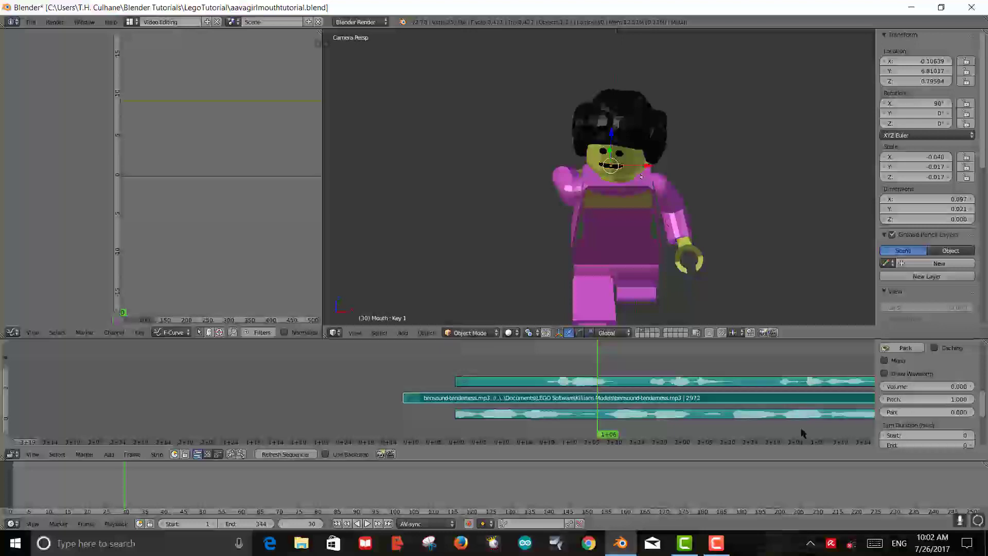
{"action": "right_click", "coordinate": [788, 417]}
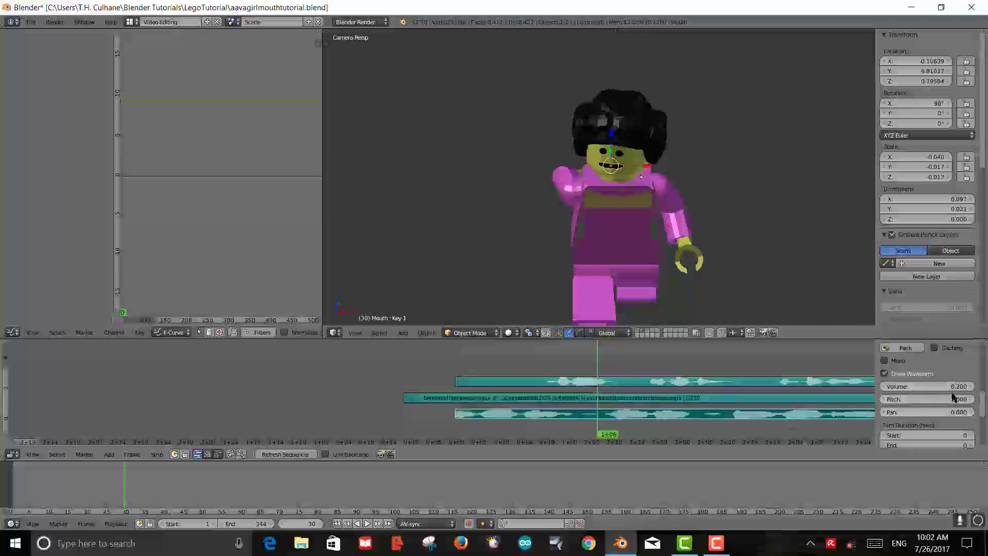
{"action": "right_click", "coordinate": [809, 403]}
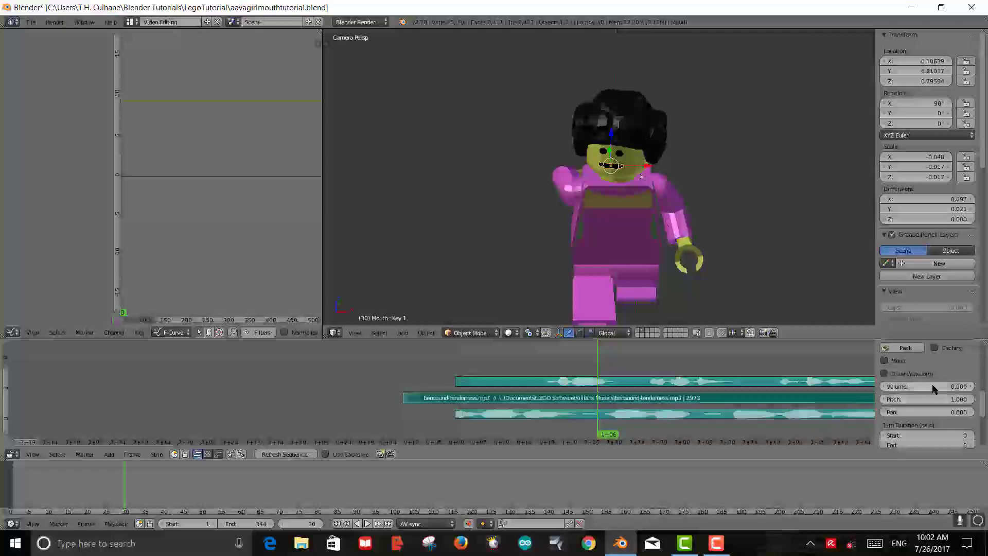
Play and stop the audio, then set the middle sound strip's Volume to 1
{"action": "key", "text": "alt+a"}
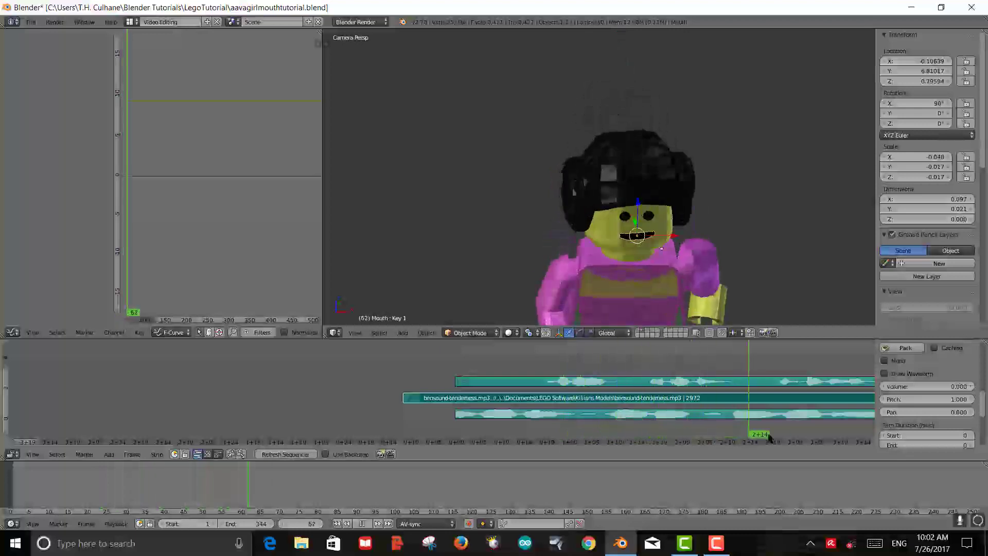
{"action": "key", "text": "Escape"}
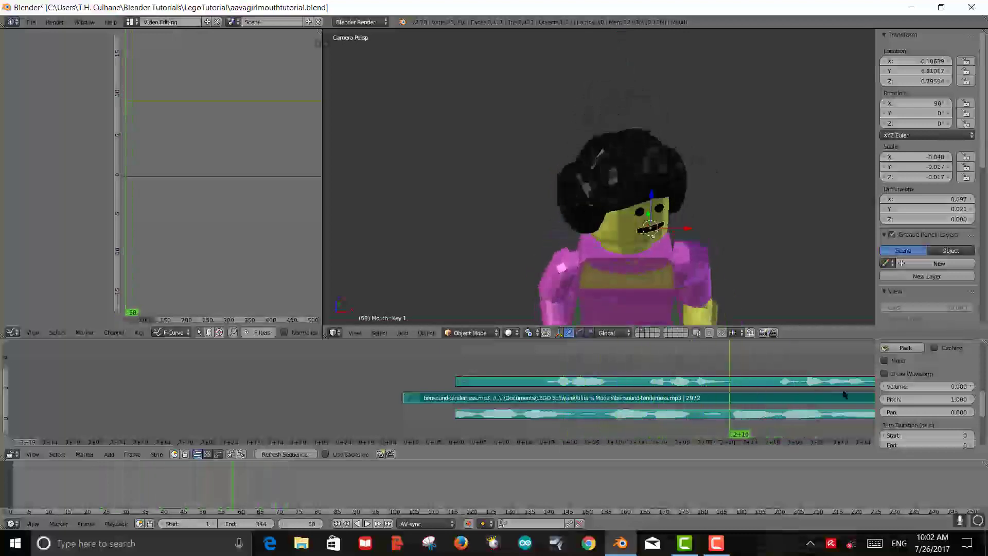
{"action": "scroll", "coordinate": [908, 400], "scroll_direction": "down", "scroll_amount": 2}
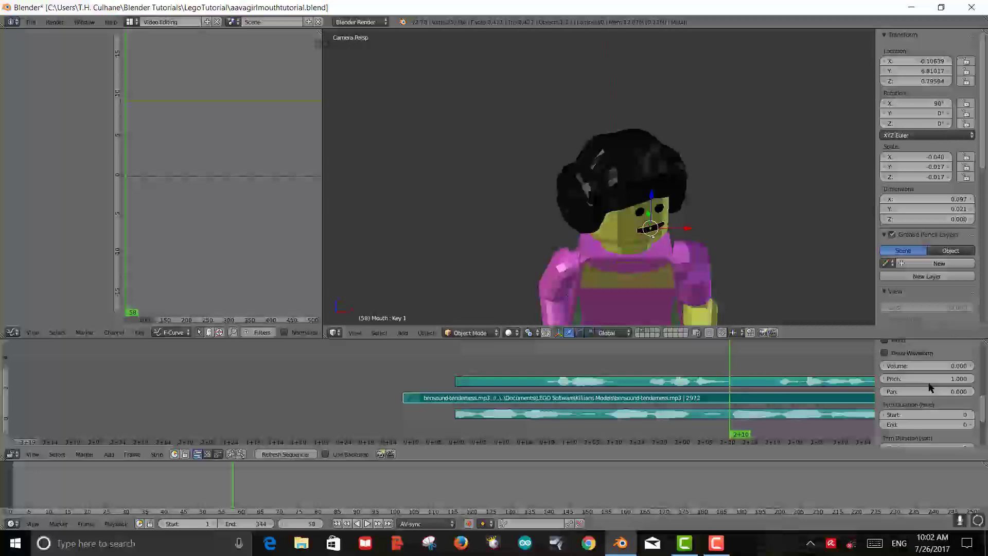
{"action": "left_click_drag", "start_coordinate": [954, 366], "coordinate": [967, 366]}
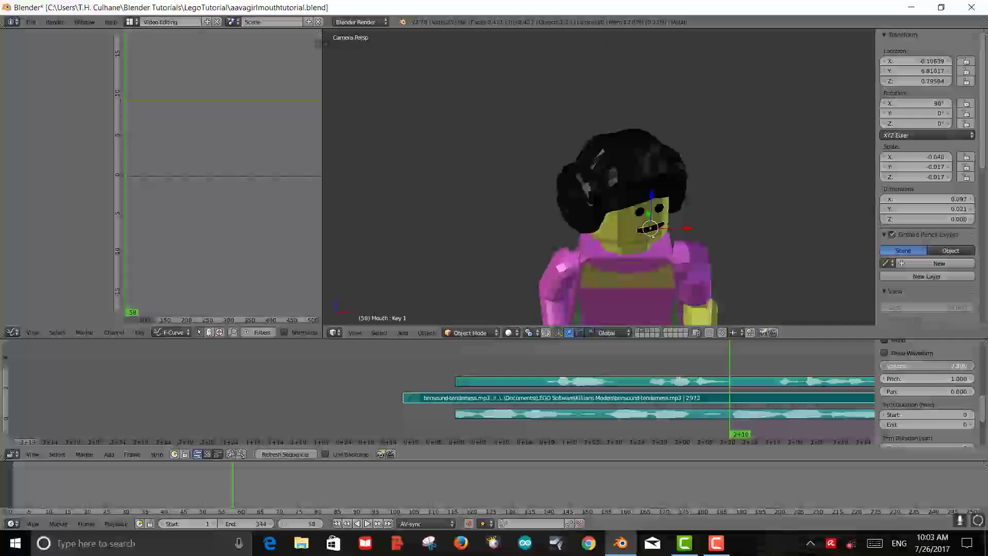
{"action": "left_click", "coordinate": [954, 366]}
{"action": "type", "text": "6.7"}
{"action": "key", "text": "BackSpace"}
{"action": "key", "text": "BackSpace"}
{"action": "key", "text": "BackSpace"}
{"action": "type", "text": "1"}
{"action": "key", "text": "Return"}
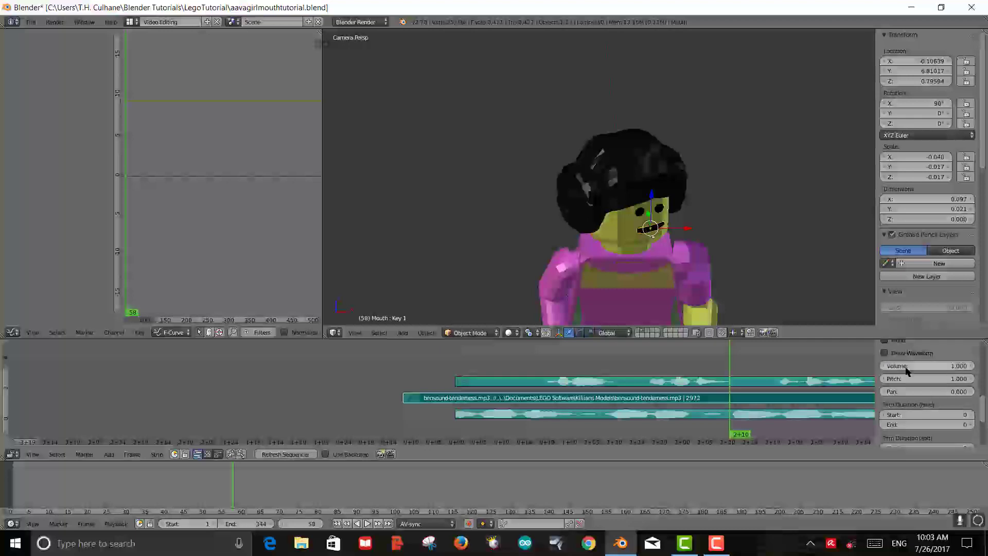
Listen to the strip, turn on its Draw Waveform, and lower its Volume to 0.2
{"action": "key", "text": "alt+a"}
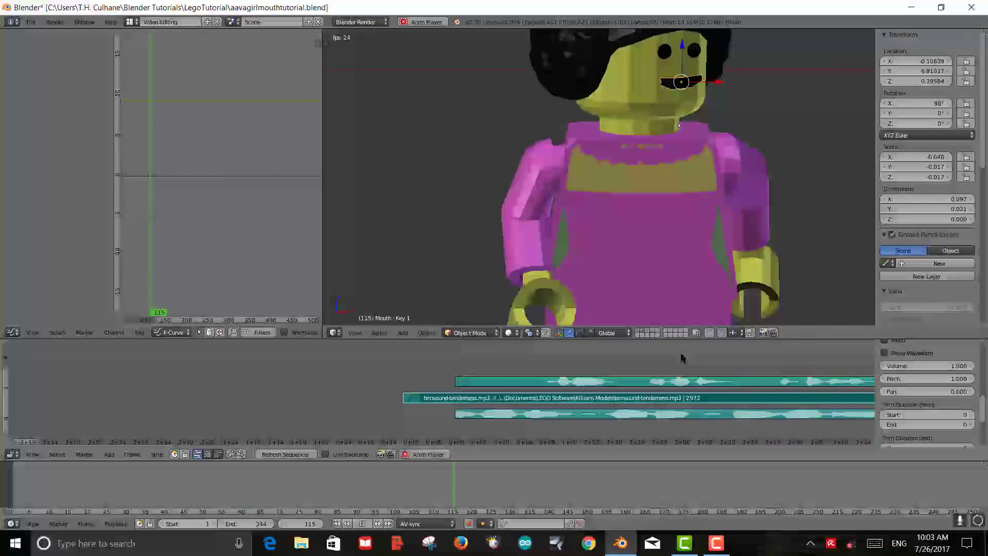
{"action": "key", "text": "Escape"}
{"action": "left_click", "coordinate": [897, 353]}
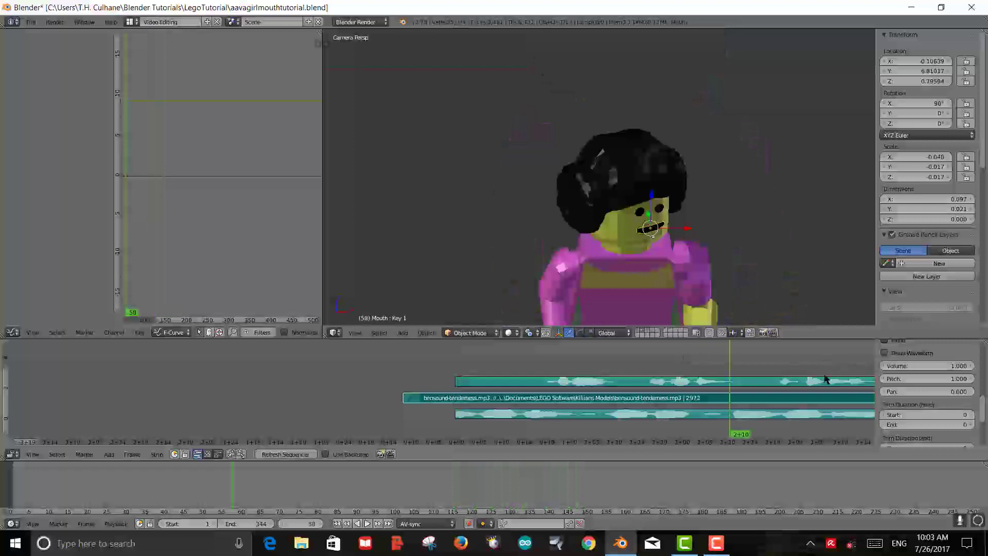
{"action": "left_click", "coordinate": [926, 366]}
{"action": "type", "text": "0.2"}
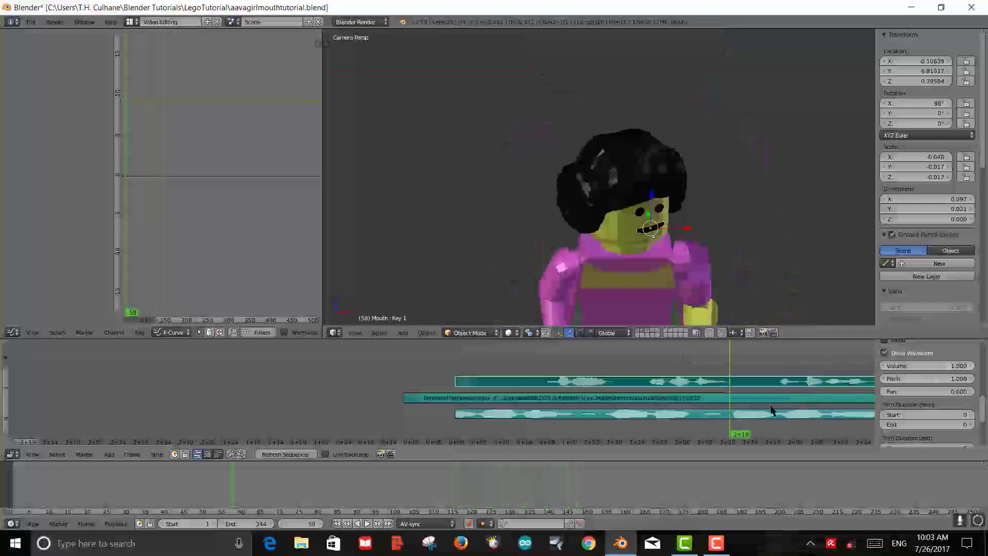
{"action": "key", "text": "Return"}
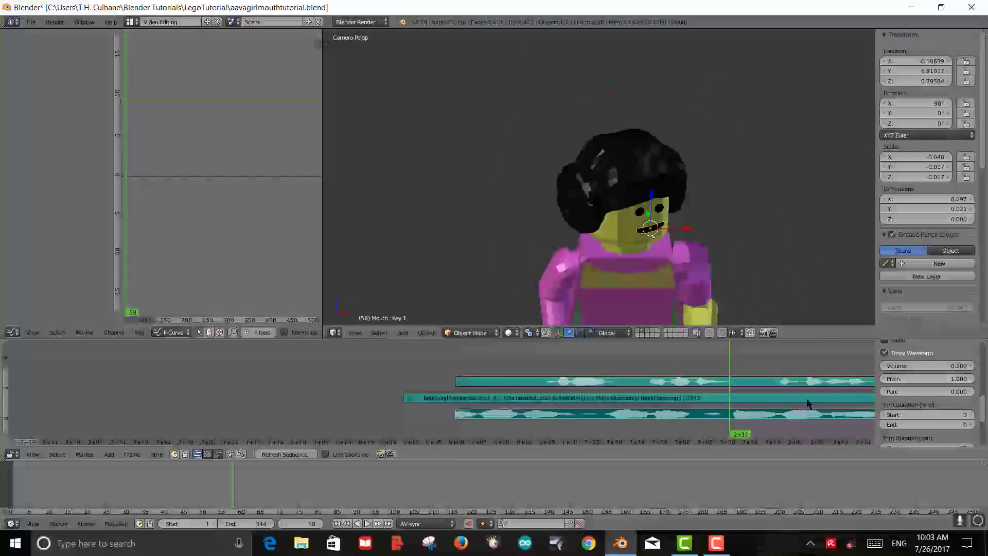
Rewind the timeline from frame 31 to frame 15
{"action": "left_click", "coordinate": [602, 353]}
{"action": "left_click", "coordinate": [527, 369]}
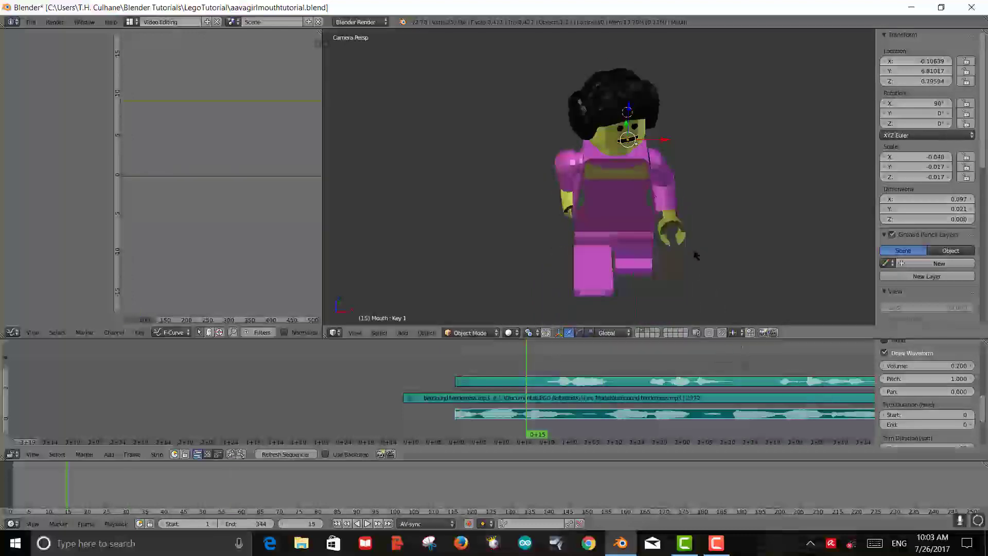
{"action": "scroll", "coordinate": [646, 247], "scroll_direction": "up", "scroll_amount": 2}
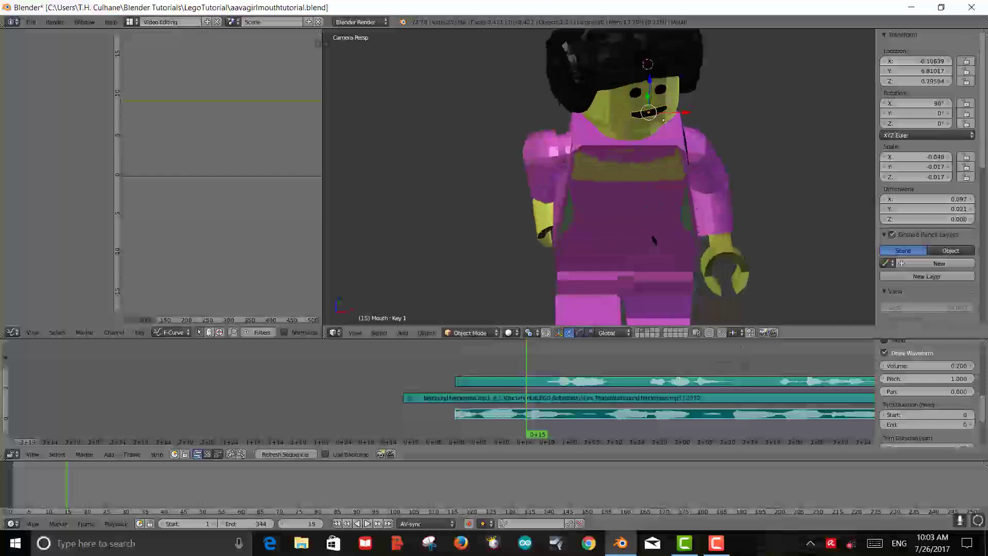
{"action": "scroll", "coordinate": [652, 226], "scroll_direction": "up", "scroll_amount": 3}
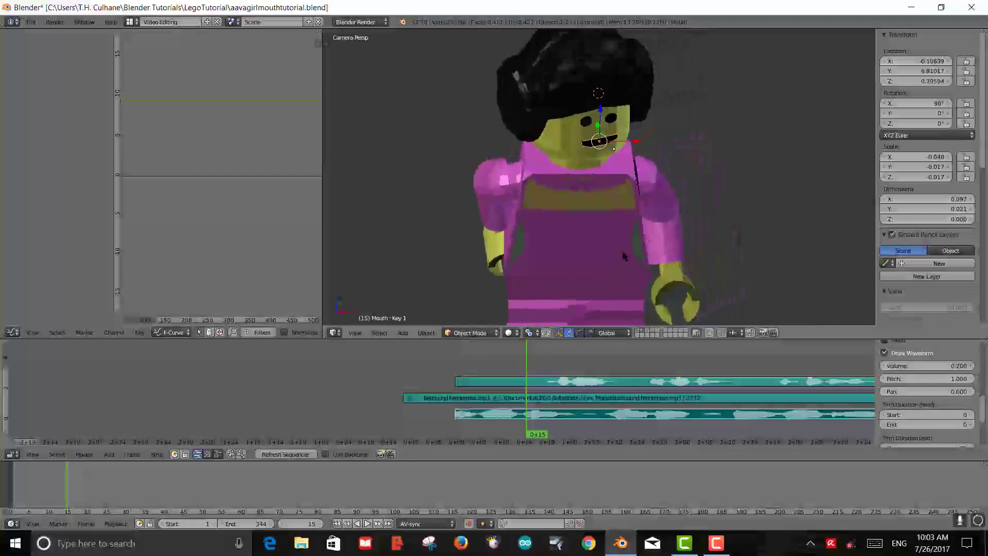
Select the Eyes object, orbit to a side view, and move the Eyes along Y
{"action": "scroll", "coordinate": [610, 239], "scroll_direction": "up", "scroll_amount": 4, "text": "shift"}
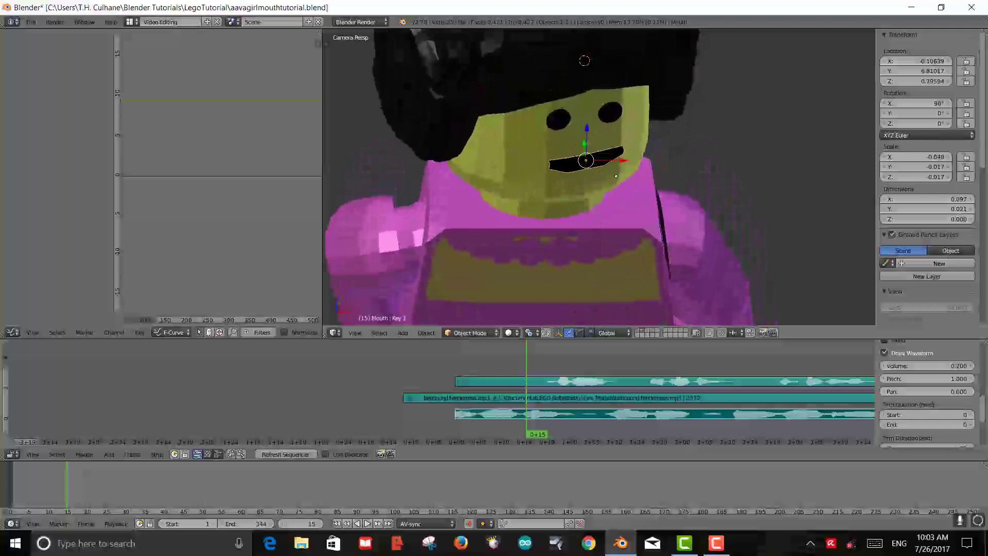
{"action": "right_click", "coordinate": [613, 118]}
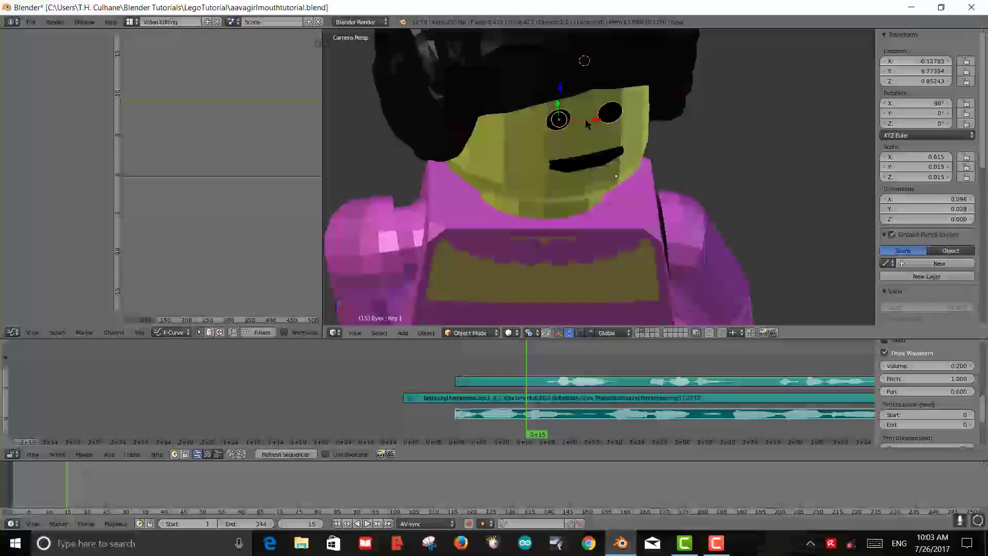
{"action": "middle_click_drag", "start_coordinate": [585, 118], "coordinate": [631, 137]}
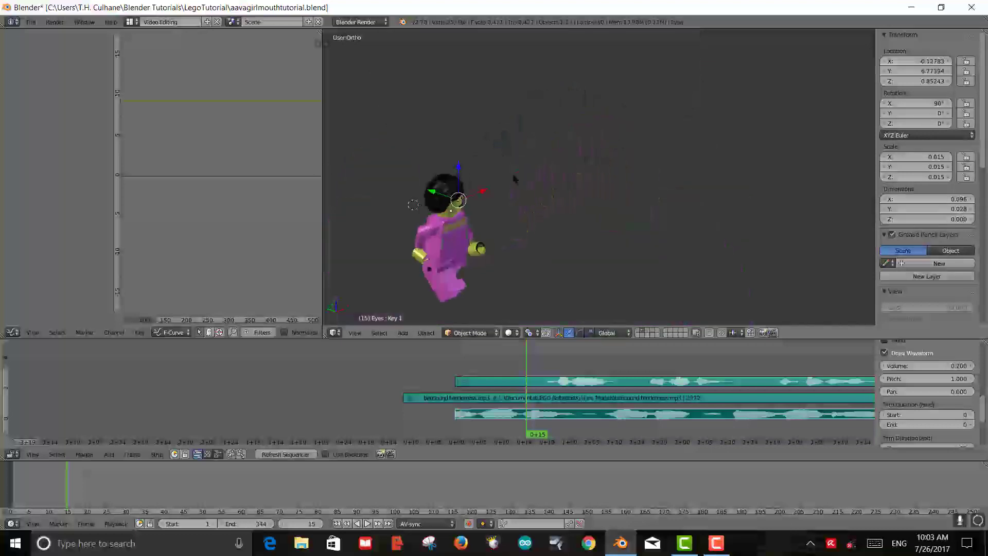
{"action": "middle_click_drag", "start_coordinate": [514, 178], "coordinate": [673, 110], "text": "shift"}
{"action": "scroll", "coordinate": [669, 112], "scroll_direction": "up", "scroll_amount": 5}
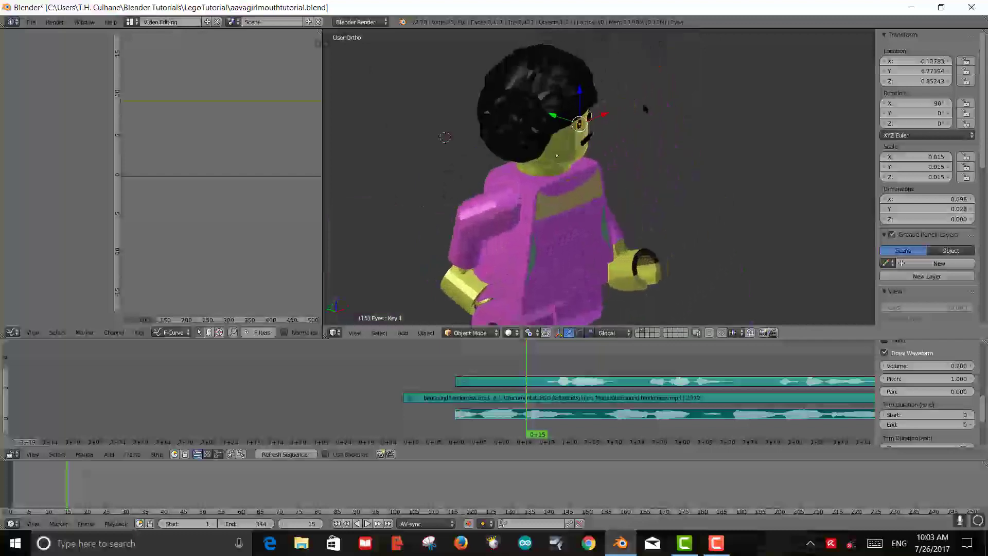
{"action": "key", "text": "g"}
{"action": "key", "text": "y"}
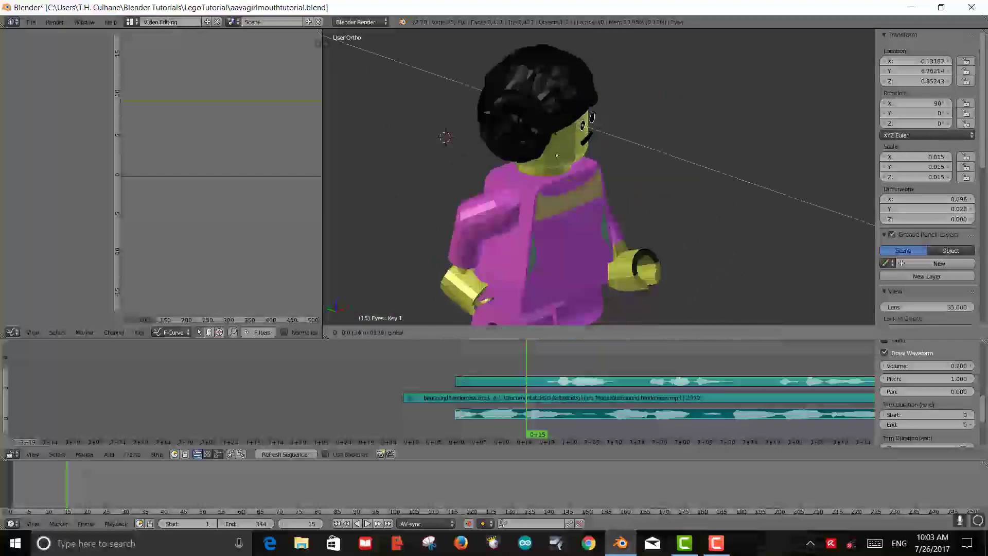
{"action": "key", "text": "Return"}
Select the Mouth, start a Y-axis move then cancel it, and pan the figure left
{"action": "right_click", "coordinate": [587, 139]}
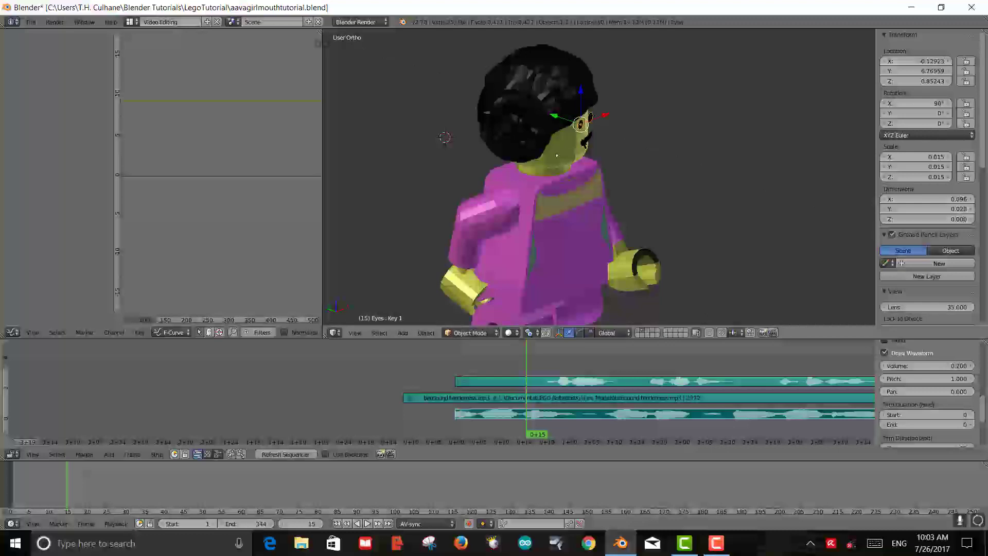
{"action": "key", "text": "g"}
{"action": "key", "text": "y"}
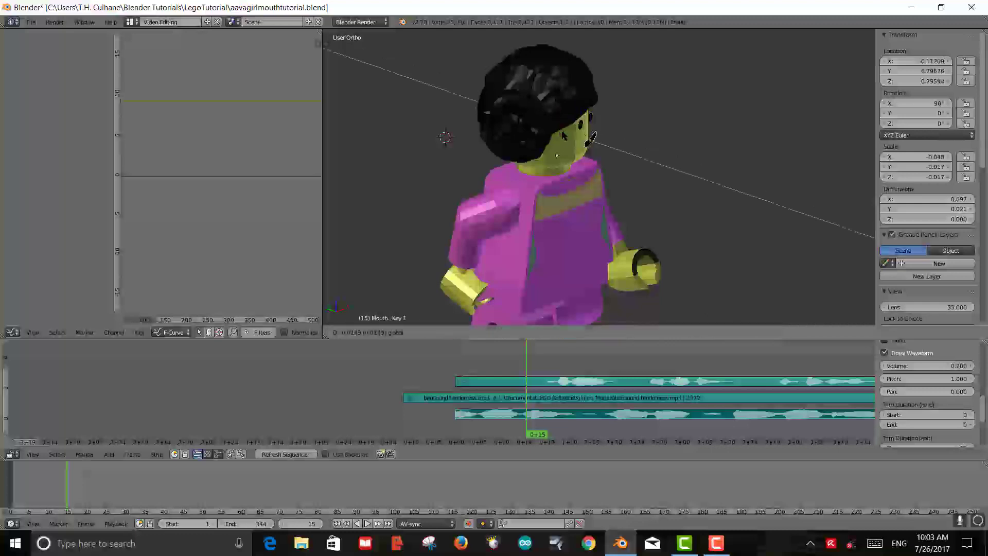
{"action": "key", "text": "Escape"}
{"action": "scroll", "coordinate": [563, 188], "scroll_direction": "up", "scroll_amount": 4}
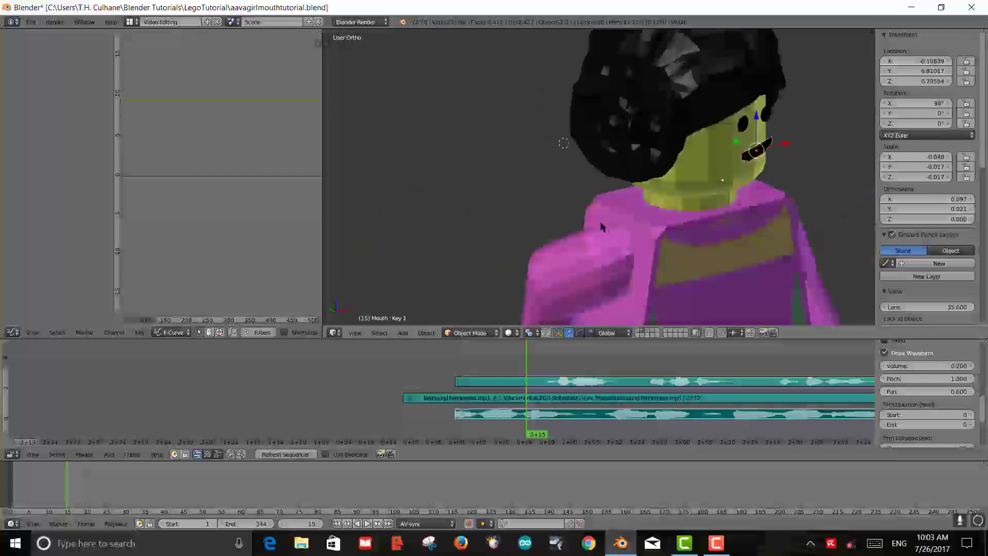
{"action": "scroll", "coordinate": [601, 227], "scroll_direction": "up", "scroll_amount": 3}
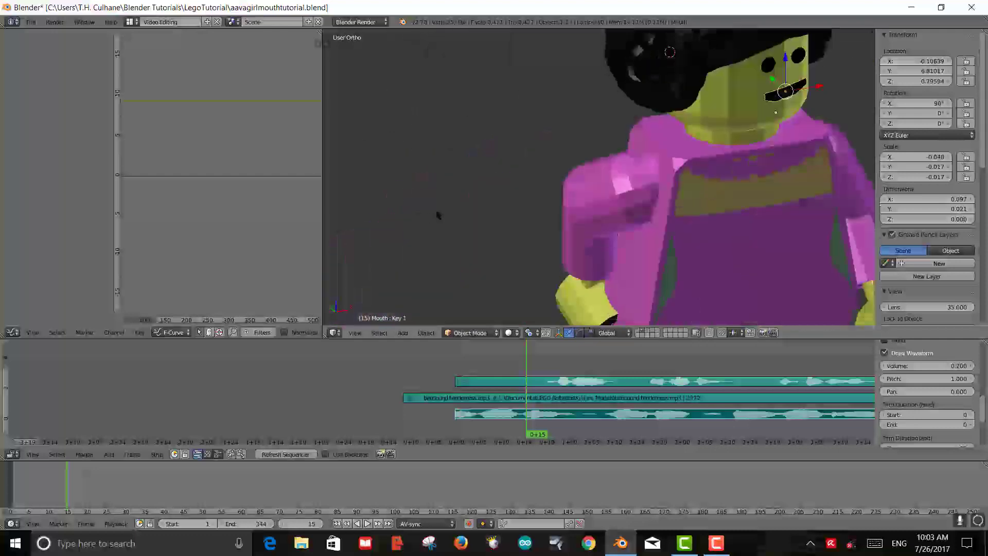
{"action": "middle_click_drag", "start_coordinate": [438, 215], "coordinate": [335, 239], "text": "shift"}
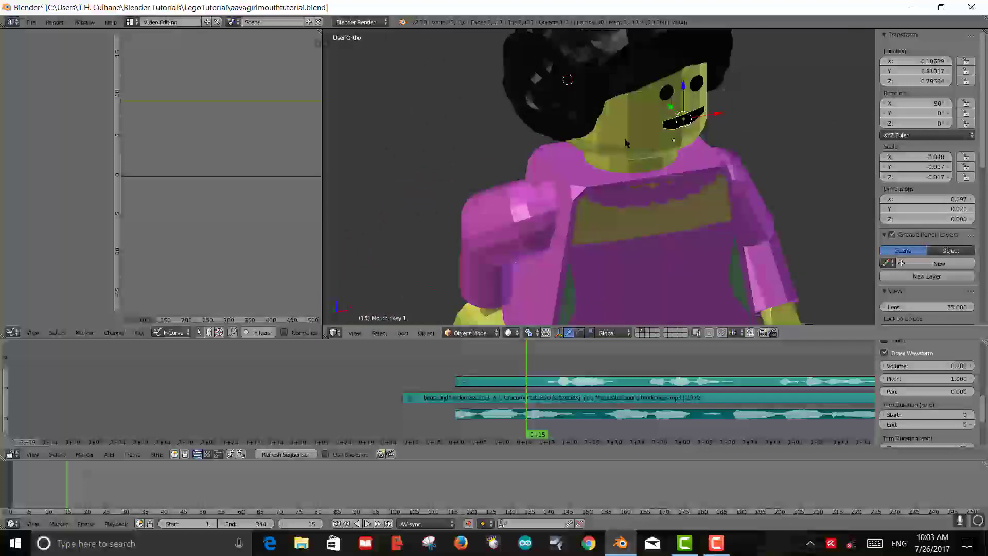
Switch to the Default layout, expand Head in the Outliner, and make Eyes active
{"action": "left_click", "coordinate": [133, 22]}
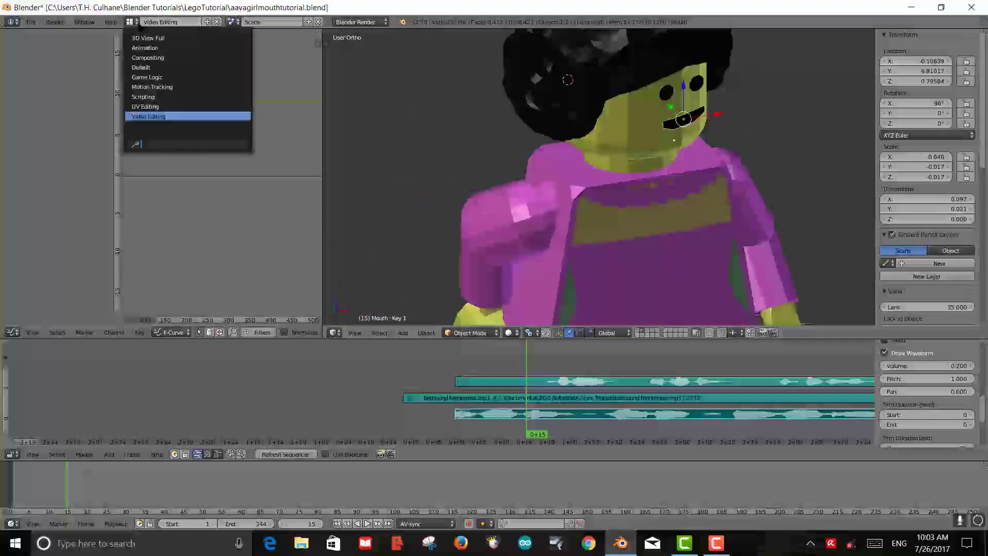
{"action": "left_click", "coordinate": [157, 66]}
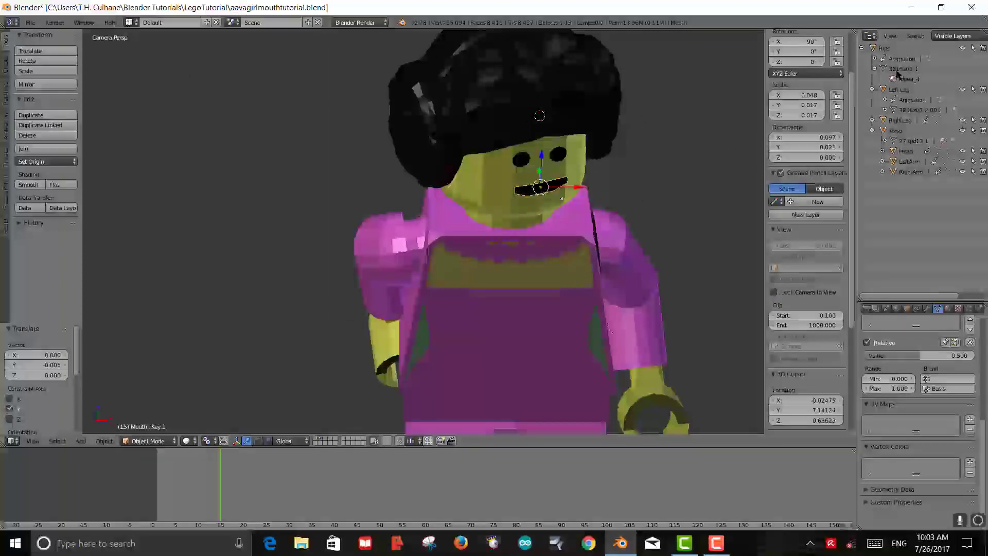
{"action": "left_click", "coordinate": [882, 151]}
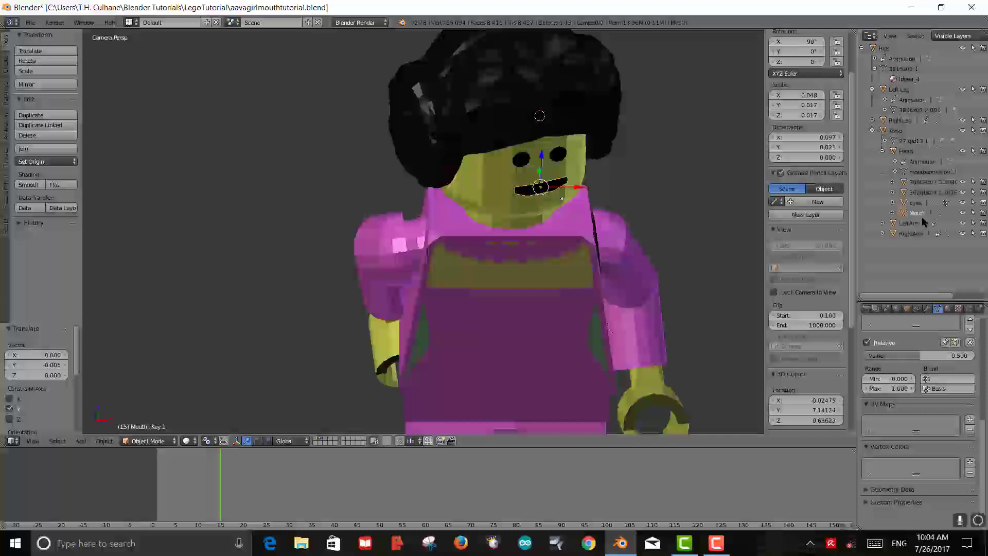
{"action": "left_click", "coordinate": [915, 202]}
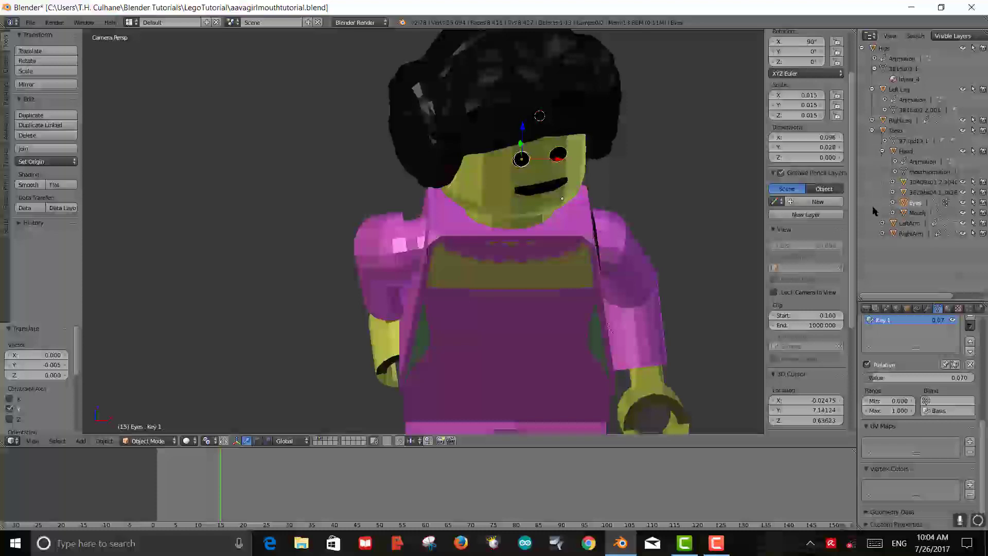
Make the Mouth object active and return to the Video Editing layout
{"action": "left_click", "coordinate": [914, 214]}
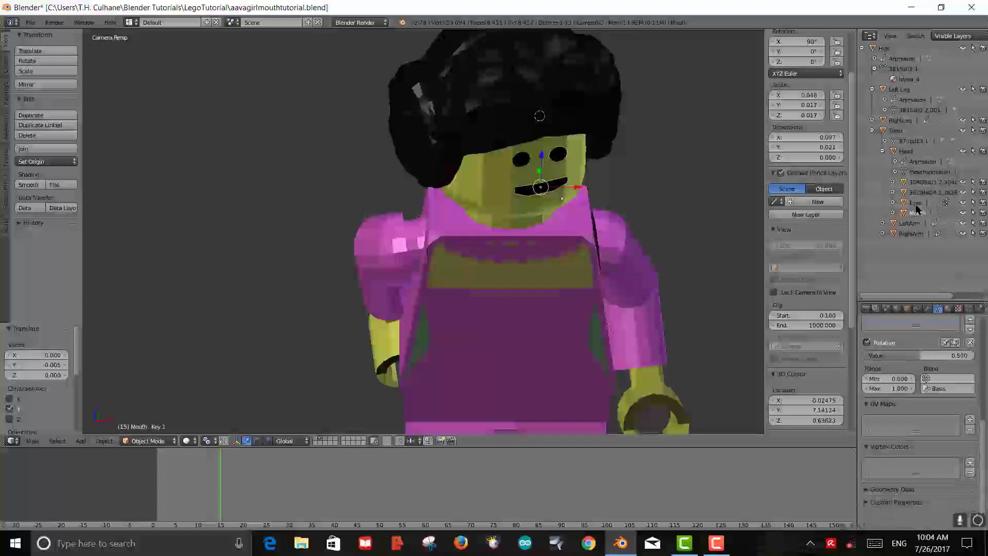
{"action": "left_click", "coordinate": [916, 205]}
{"action": "left_click", "coordinate": [914, 214]}
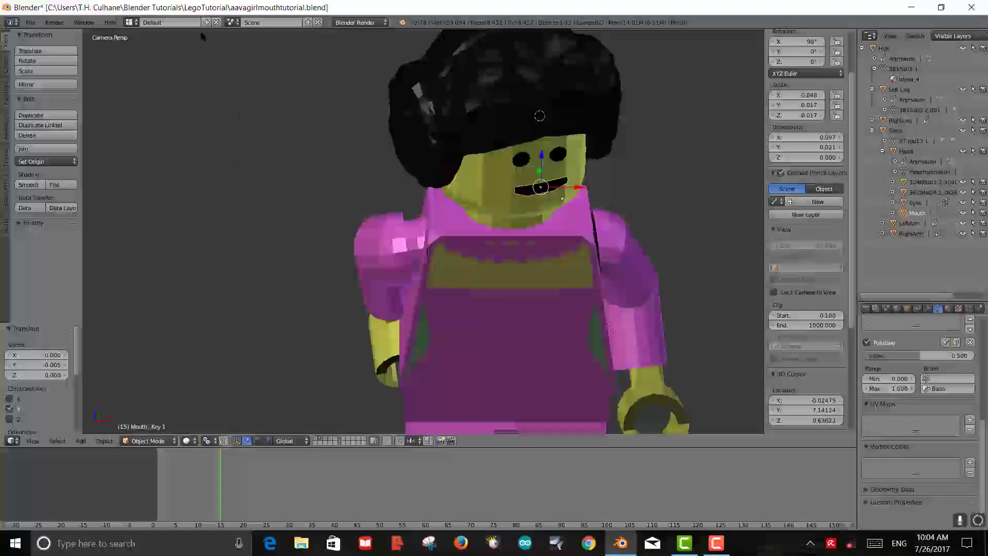
{"action": "left_click", "coordinate": [132, 23]}
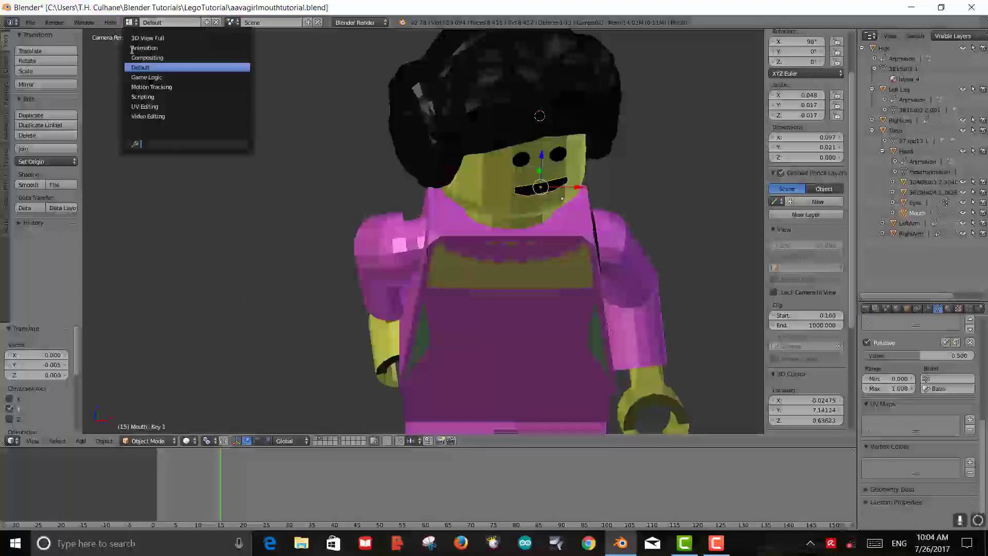
{"action": "left_click", "coordinate": [152, 113]}
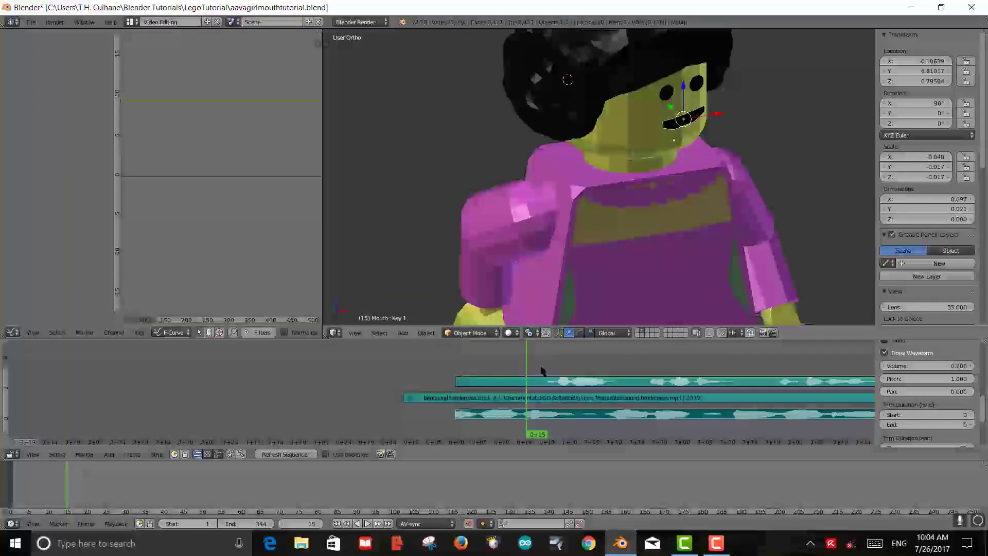
Go to frame 10, collapse the properties sidebar, and split the 3D viewport into two side-by-side views
{"action": "left_click_drag", "start_coordinate": [539, 371], "coordinate": [501, 369]}
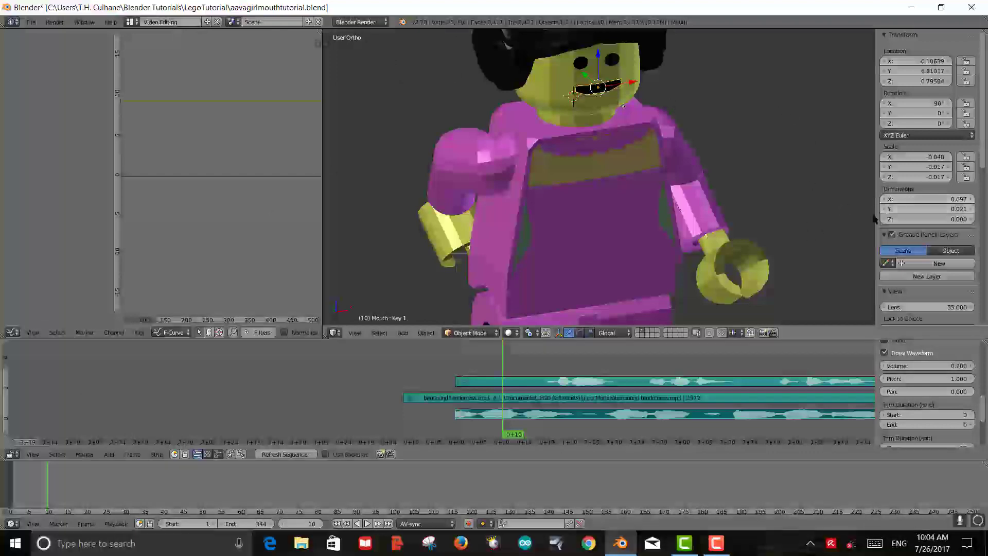
{"action": "left_click_drag", "start_coordinate": [867, 215], "coordinate": [858, 211]}
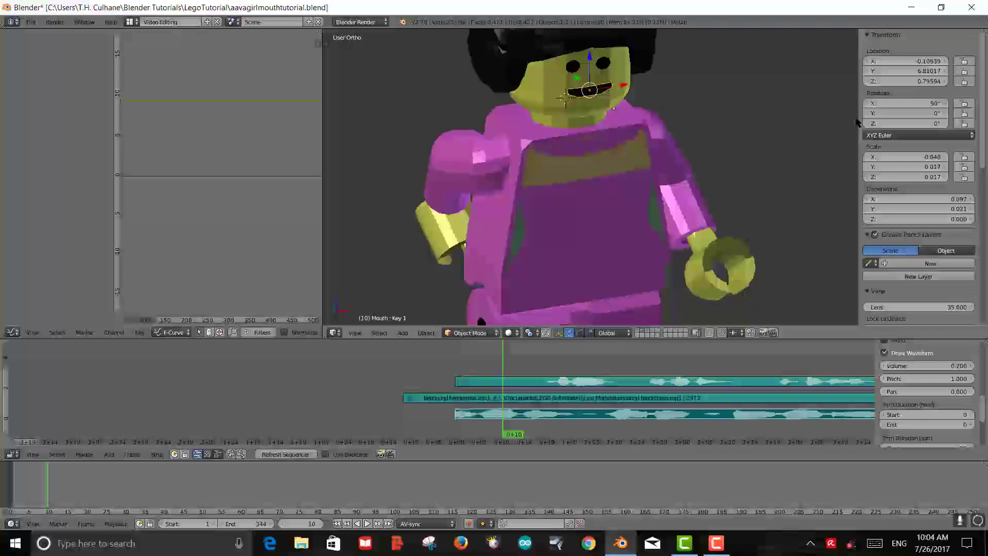
{"action": "left_click_drag", "start_coordinate": [859, 122], "coordinate": [981, 120]}
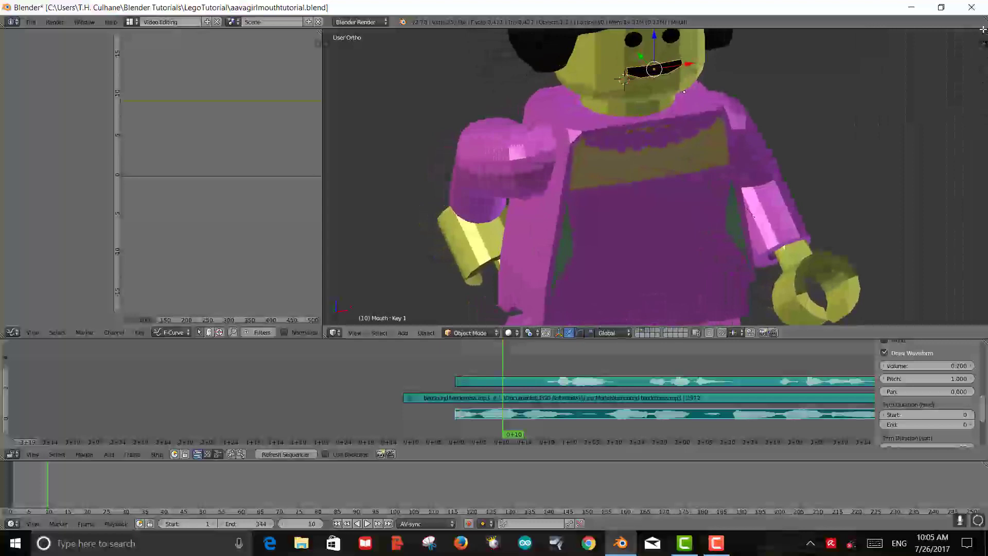
{"action": "left_click_drag", "start_coordinate": [983, 31], "coordinate": [974, 36]}
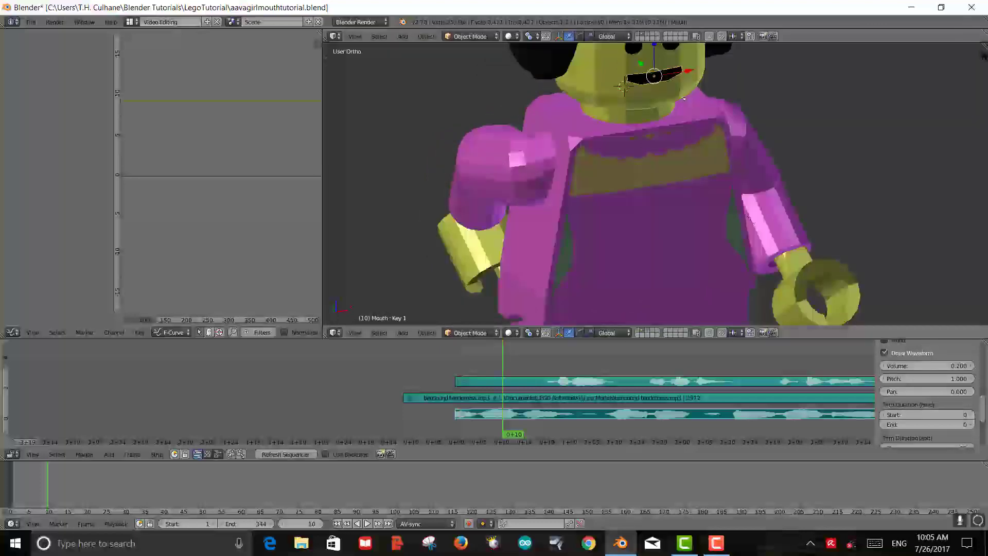
{"action": "left_click_drag", "start_coordinate": [983, 44], "coordinate": [710, 53]}
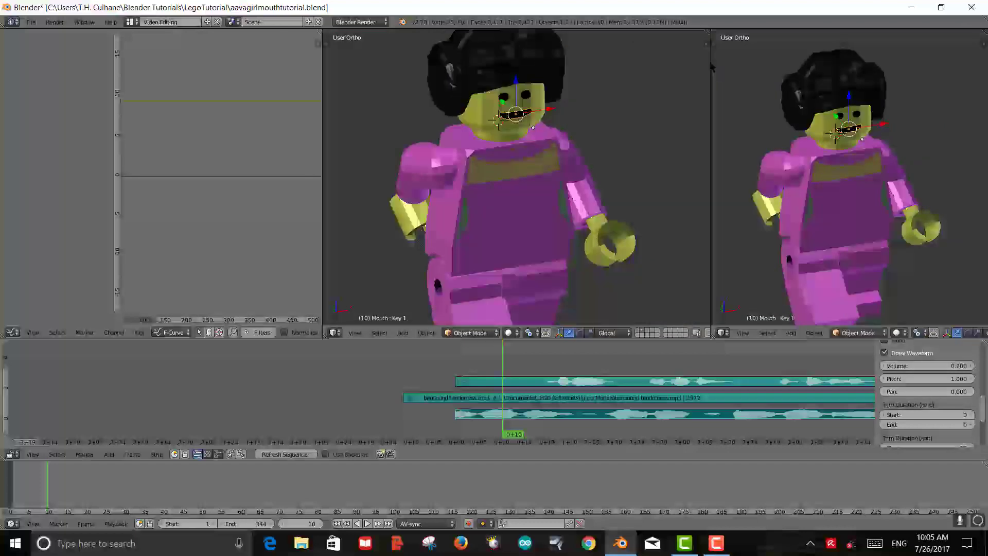
Switch the right-hand area's editor type to Dope Sheet
{"action": "left_click", "coordinate": [724, 332]}
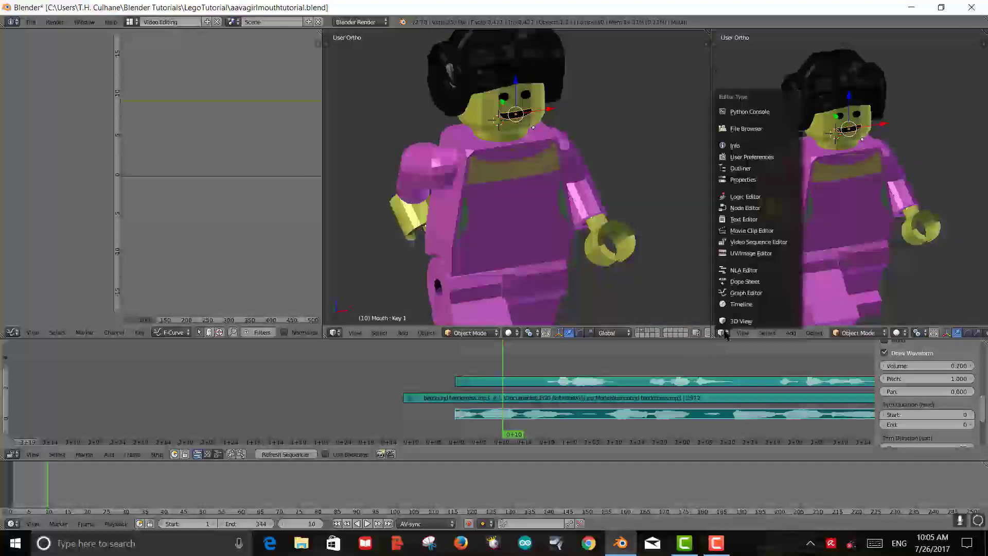
{"action": "left_click", "coordinate": [751, 282]}
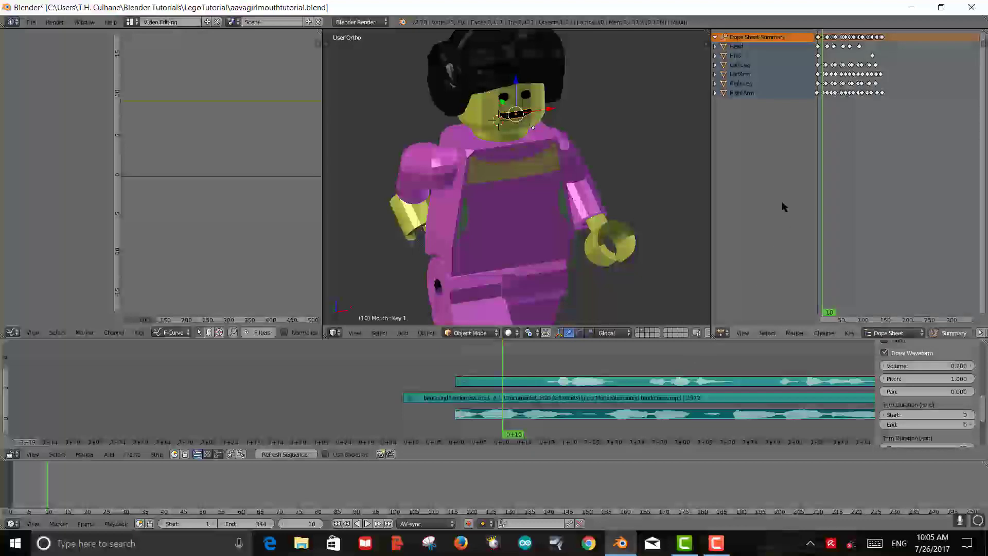
{"action": "mouse_move", "coordinate": [827, 220]}
{"action": "left_mouse_down"}
{"action": "mouse_move", "coordinate": [840, 218]}
{"action": "mouse_move", "coordinate": [814, 218]}
{"action": "left_mouse_up"}
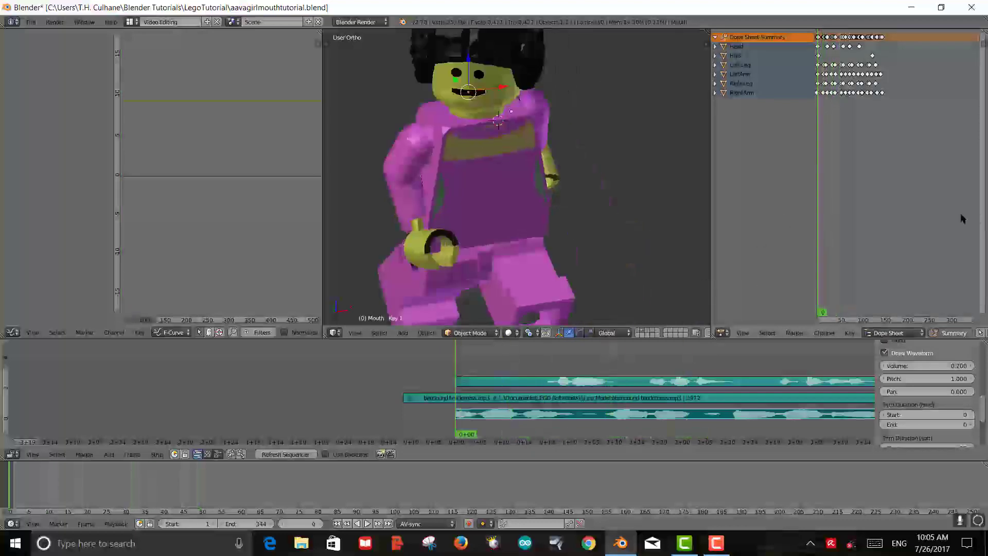
{"action": "scroll", "coordinate": [730, 181], "scroll_direction": "down", "scroll_amount": 1}
Play the animation through the scene camera and stop near frame 8, resizing the 3D and timeline areas
{"action": "key", "text": "KP_0"}
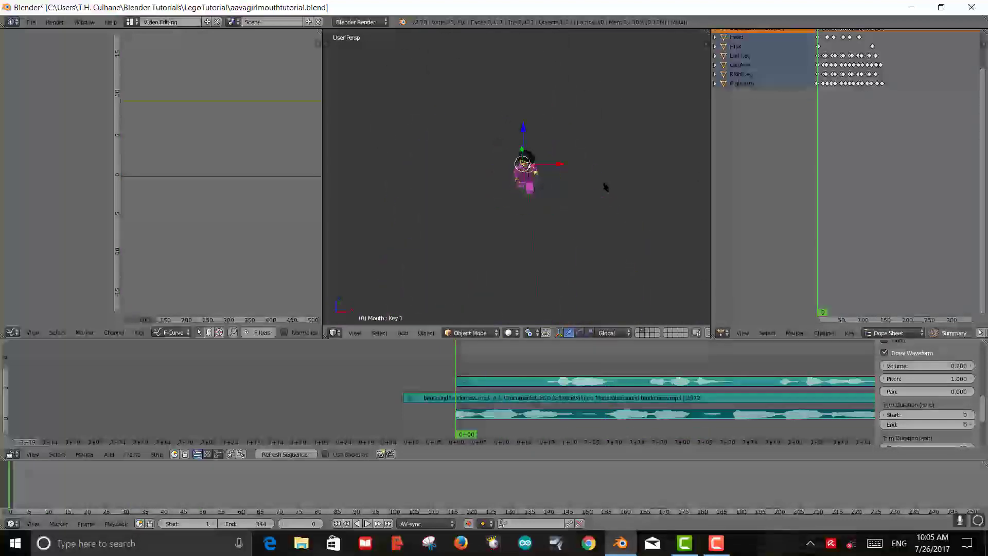
{"action": "key", "text": "alt+a"}
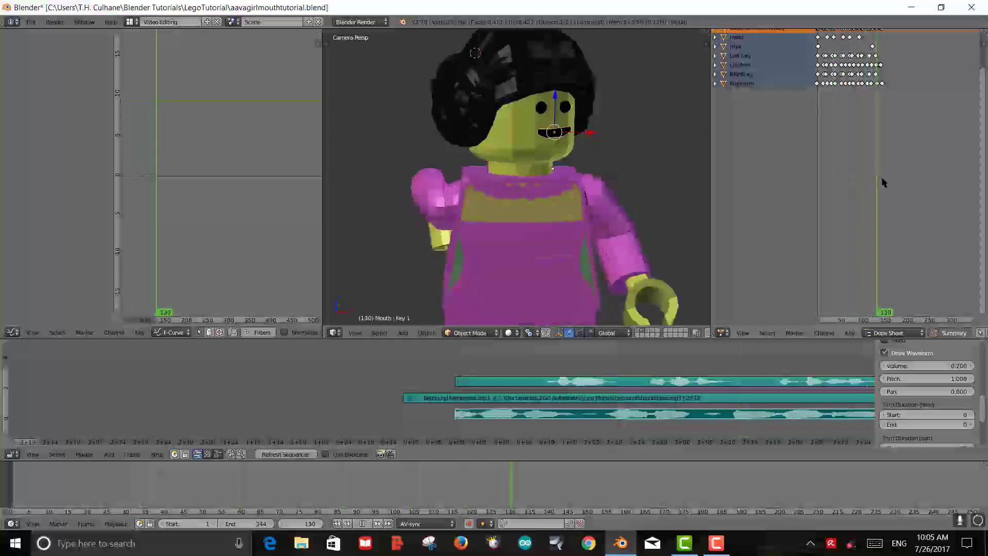
{"action": "left_click_drag", "start_coordinate": [871, 185], "coordinate": [825, 175]}
{"action": "key", "text": "alt+a"}
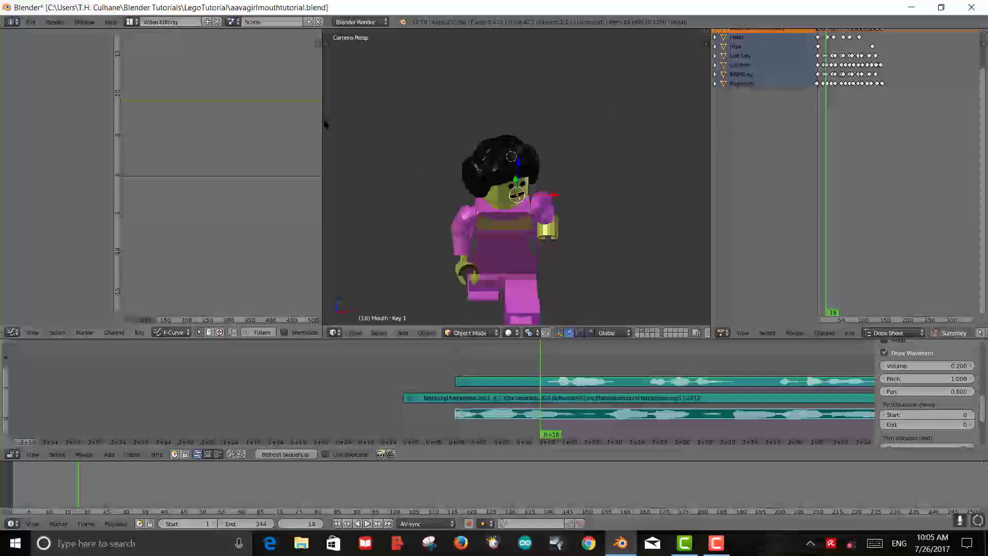
{"action": "left_click_drag", "start_coordinate": [324, 124], "coordinate": [307, 123]}
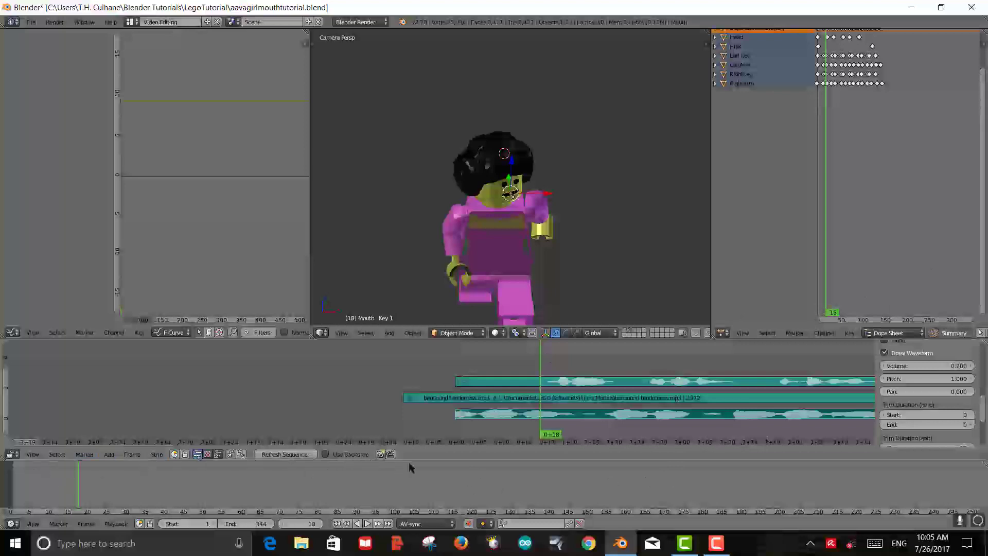
{"action": "left_click_drag", "start_coordinate": [412, 462], "coordinate": [421, 422]}
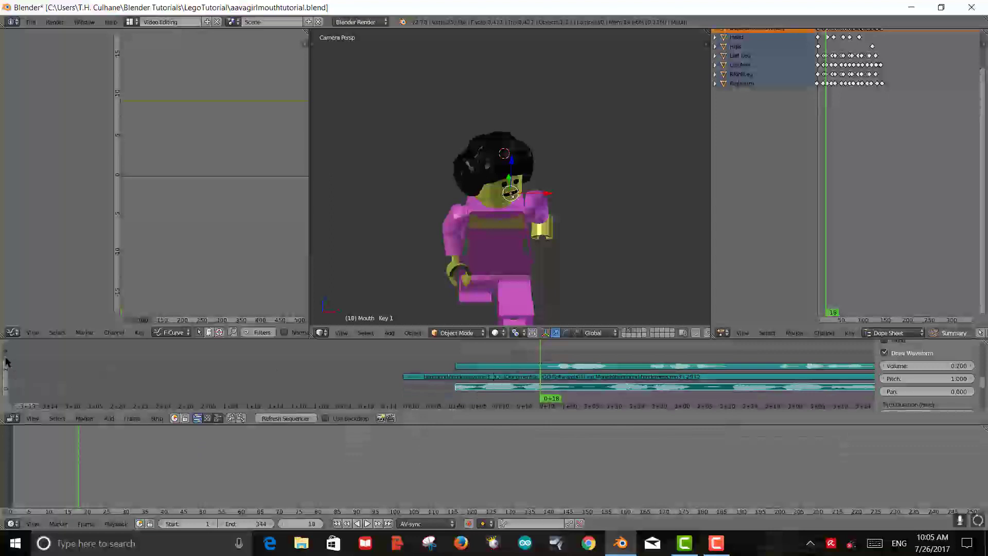
Enlarge the sequencer so the audio waveform fills it, and scrub to frame 10
{"action": "left_click_drag", "start_coordinate": [6, 363], "coordinate": [8, 390]}
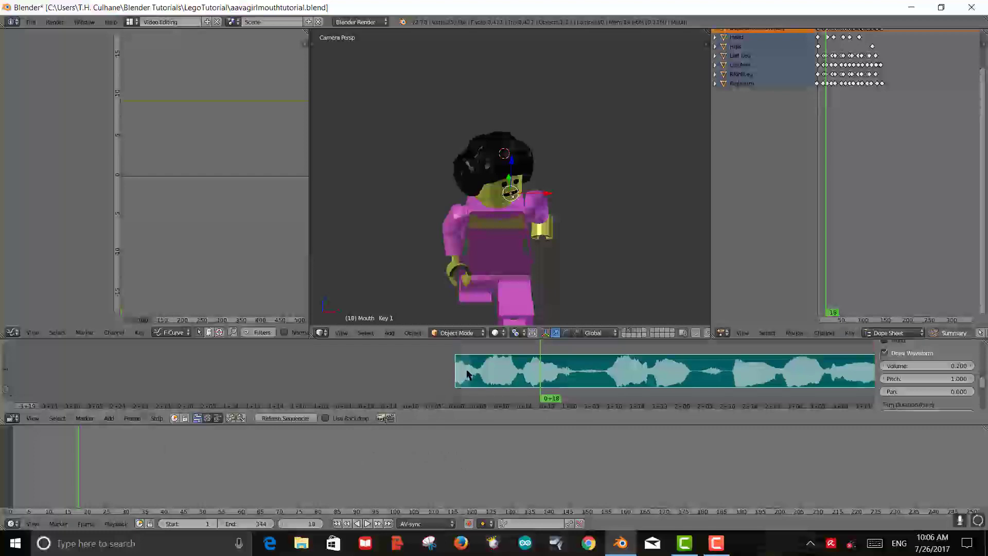
{"action": "left_click_drag", "start_coordinate": [474, 359], "coordinate": [502, 358]}
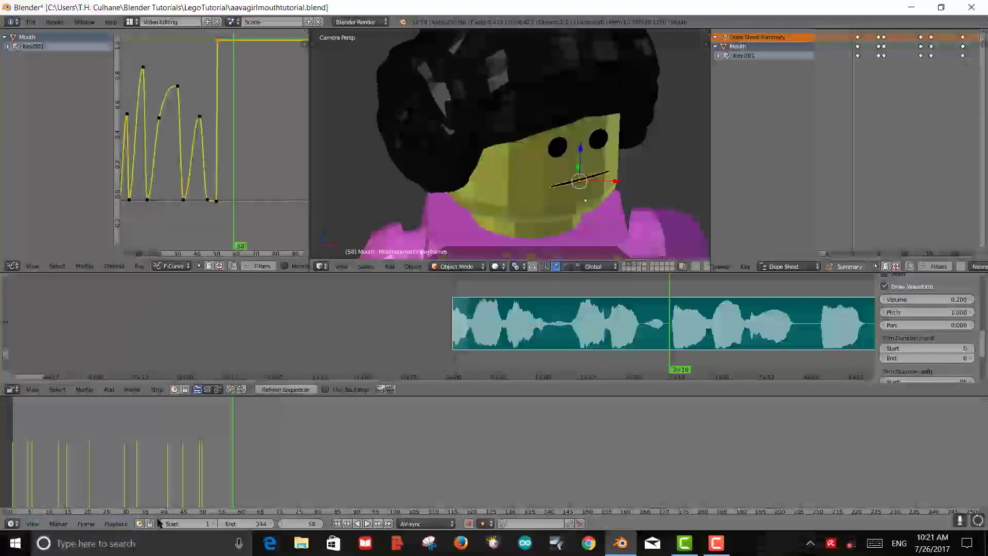
Turn on Audio Scrubbing in the Timeline's Playback menu and scrub back to frame 47 to hear it
{"action": "left_click", "coordinate": [116, 524]}
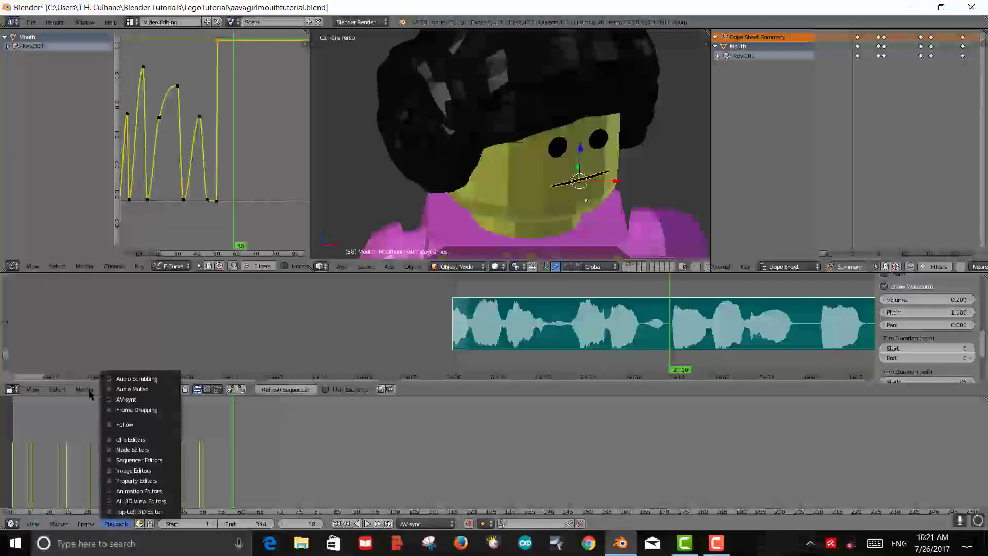
{"action": "left_click", "coordinate": [113, 380]}
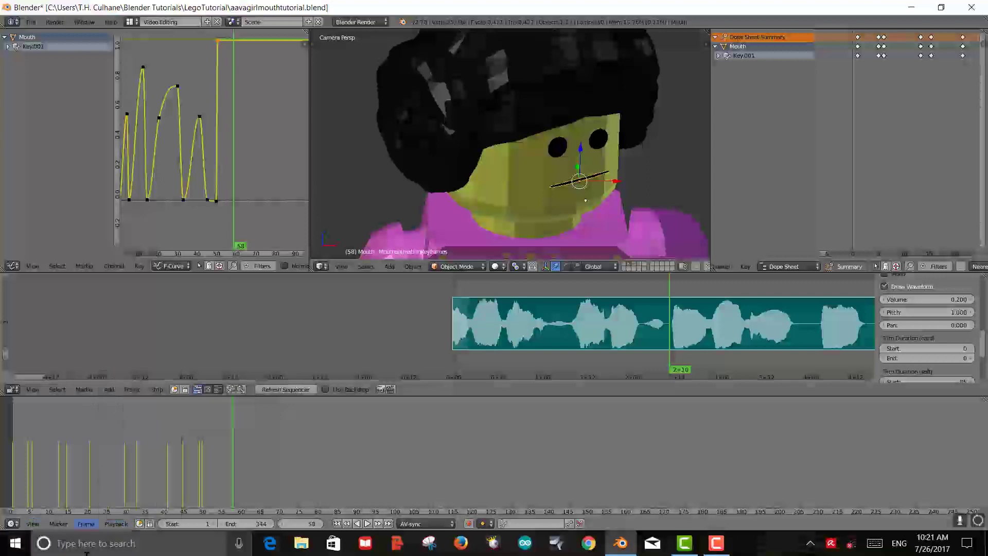
{"action": "left_click_drag", "start_coordinate": [673, 287], "coordinate": [637, 289]}
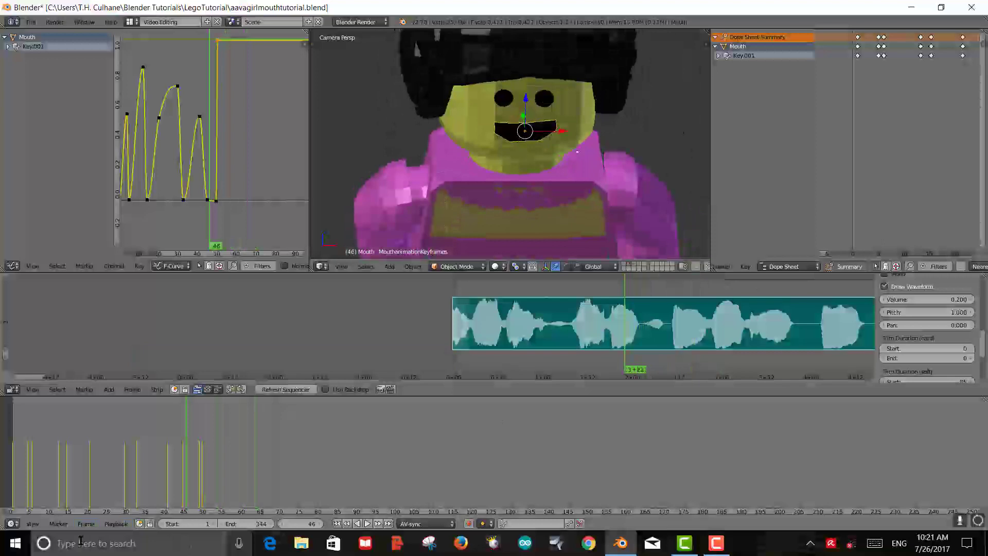
{"action": "left_click", "coordinate": [114, 523]}
{"action": "left_click", "coordinate": [122, 379]}
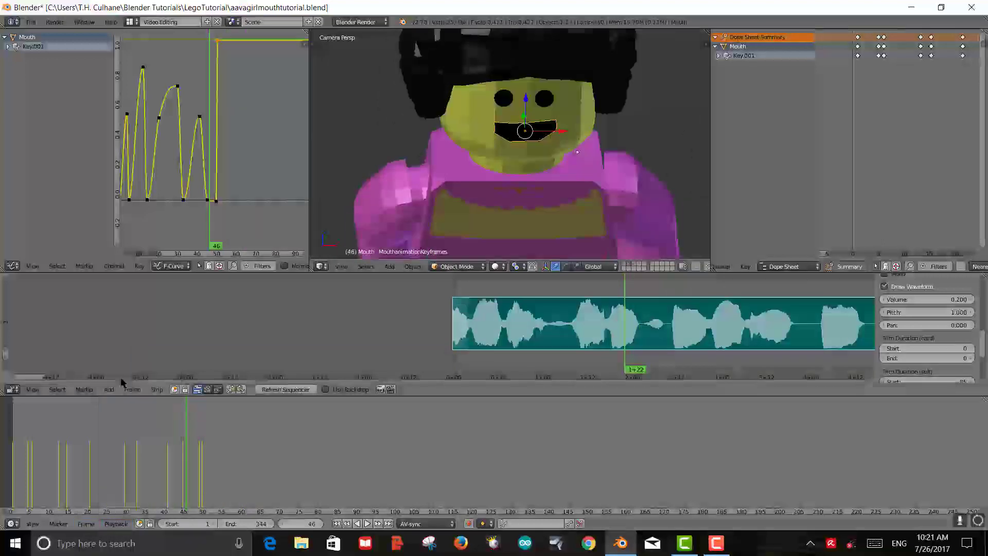
{"action": "left_click", "coordinate": [117, 523]}
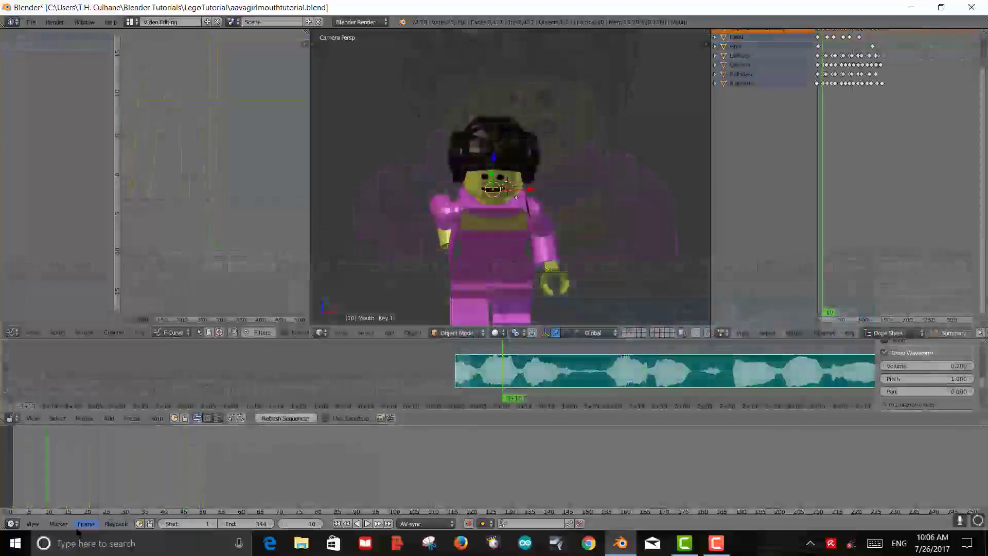
Turn the bottom area into a Properties editor showing the mouth's Object Data tab
{"action": "left_click", "coordinate": [11, 524]}
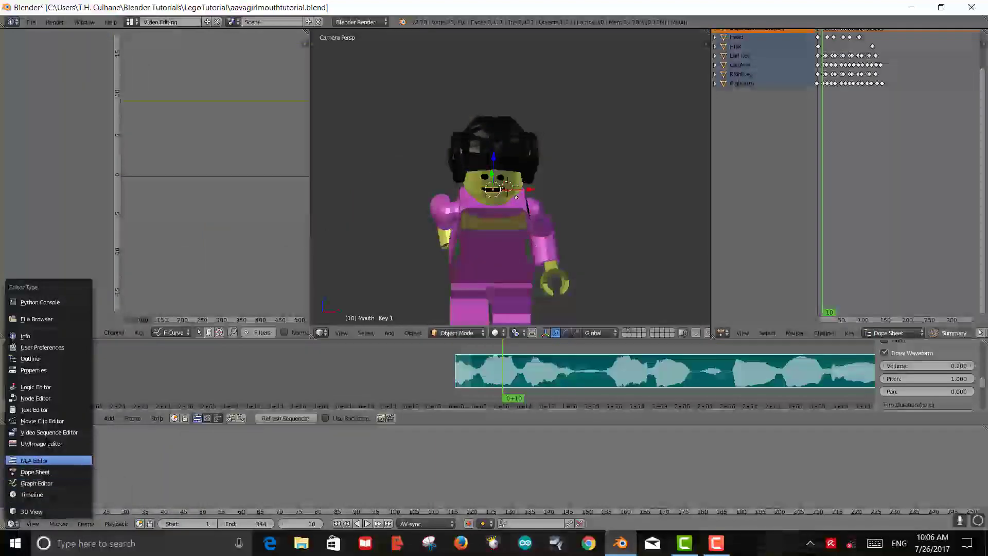
{"action": "left_click", "coordinate": [49, 370]}
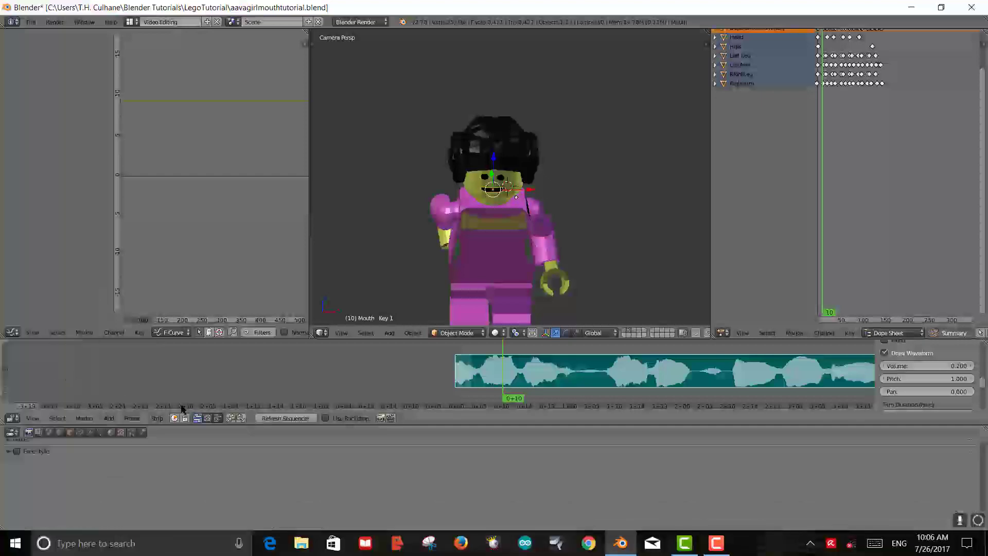
{"action": "scroll", "coordinate": [158, 481], "scroll_direction": "up", "scroll_amount": 4}
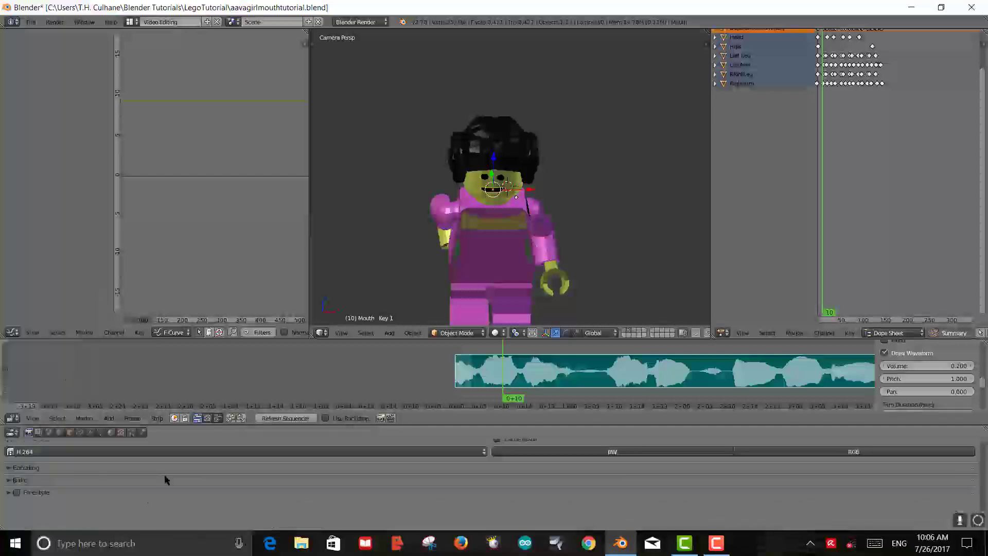
{"action": "scroll", "coordinate": [124, 476], "scroll_direction": "down", "scroll_amount": 4}
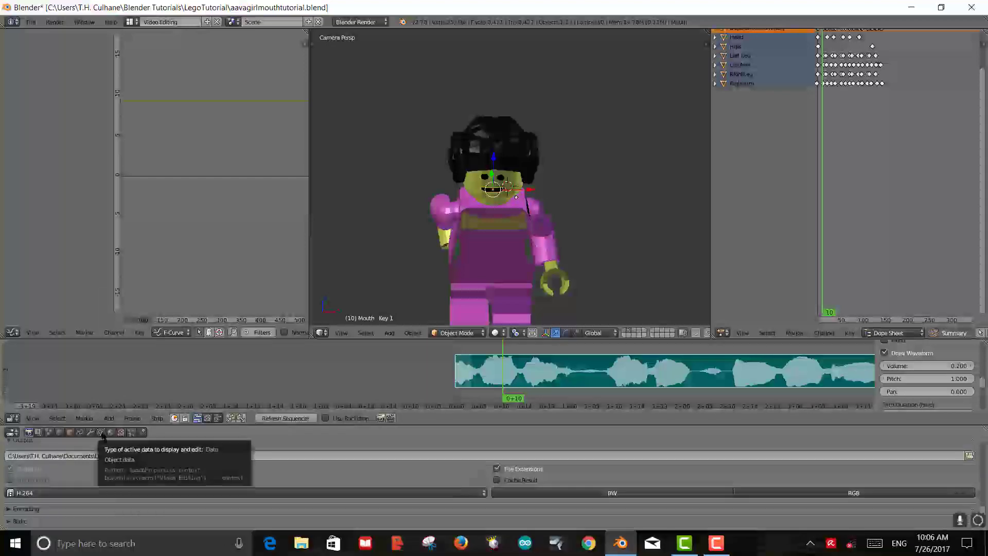
{"action": "left_click", "coordinate": [100, 432]}
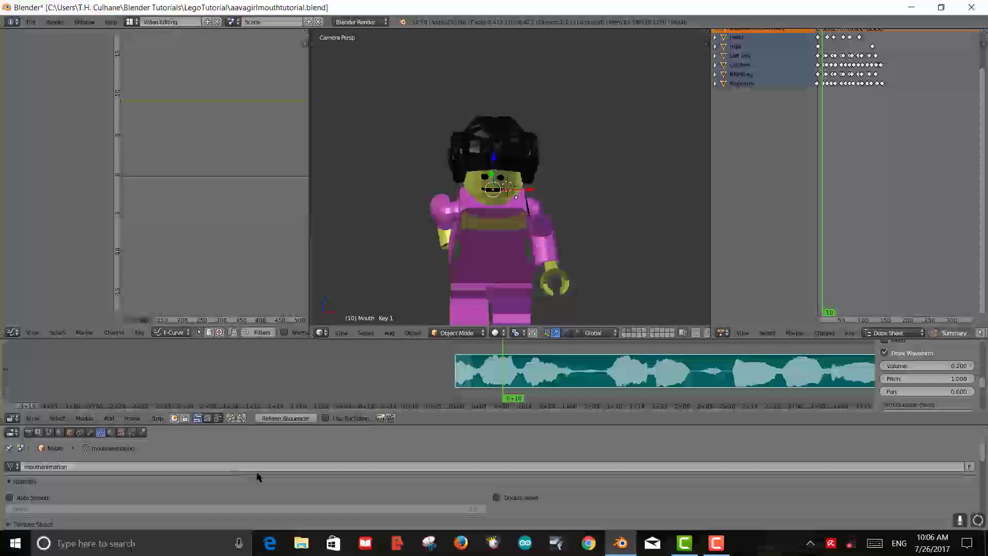
Delete the mouth's Key 1 and Basis shape keys
{"action": "scroll", "coordinate": [353, 482], "scroll_direction": "down", "scroll_amount": 5}
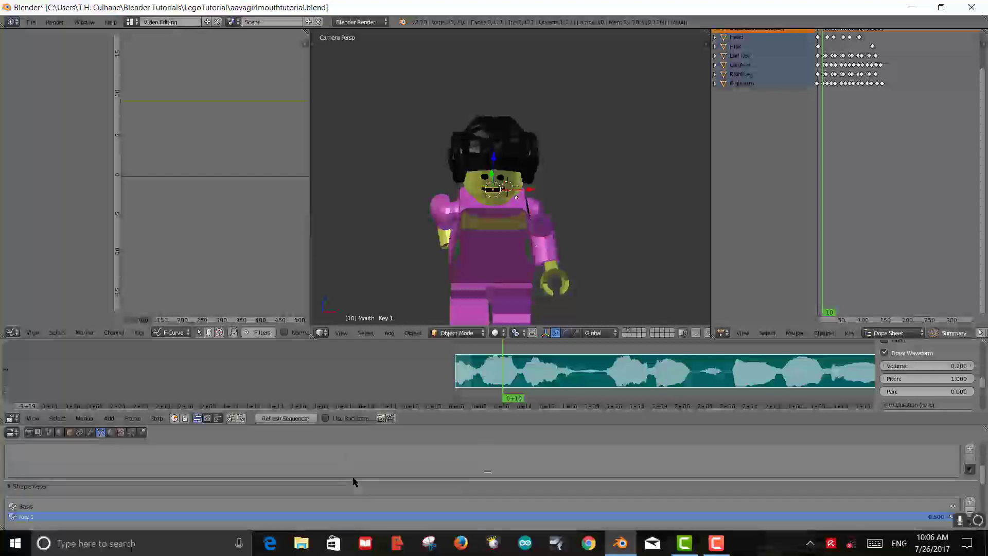
{"action": "scroll", "coordinate": [353, 479], "scroll_direction": "down", "scroll_amount": 3}
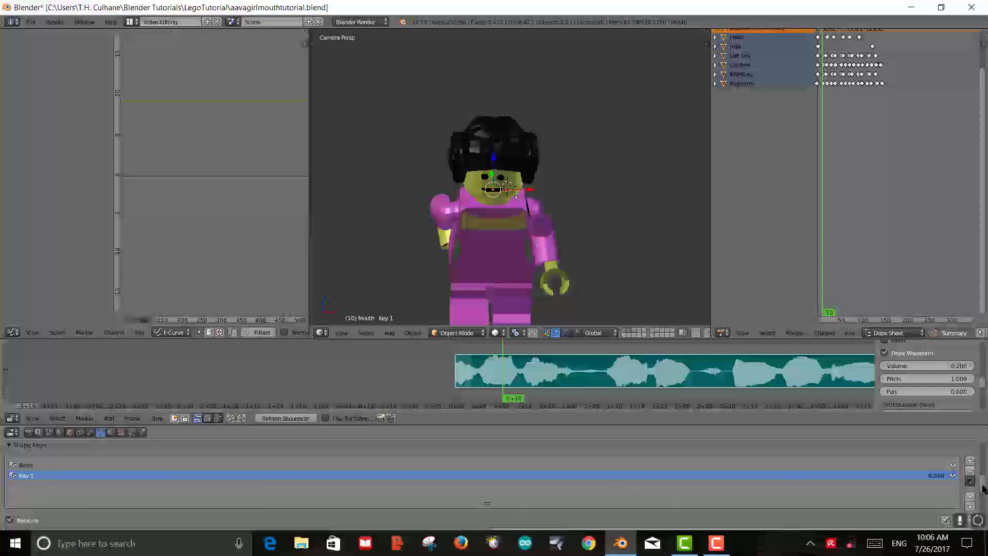
{"action": "left_click", "coordinate": [971, 471]}
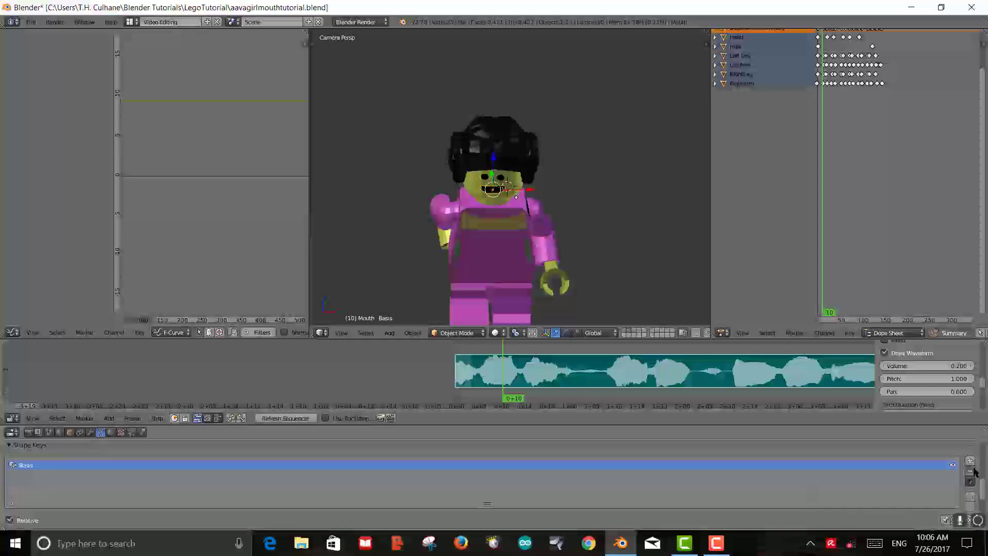
{"action": "left_click", "coordinate": [970, 471]}
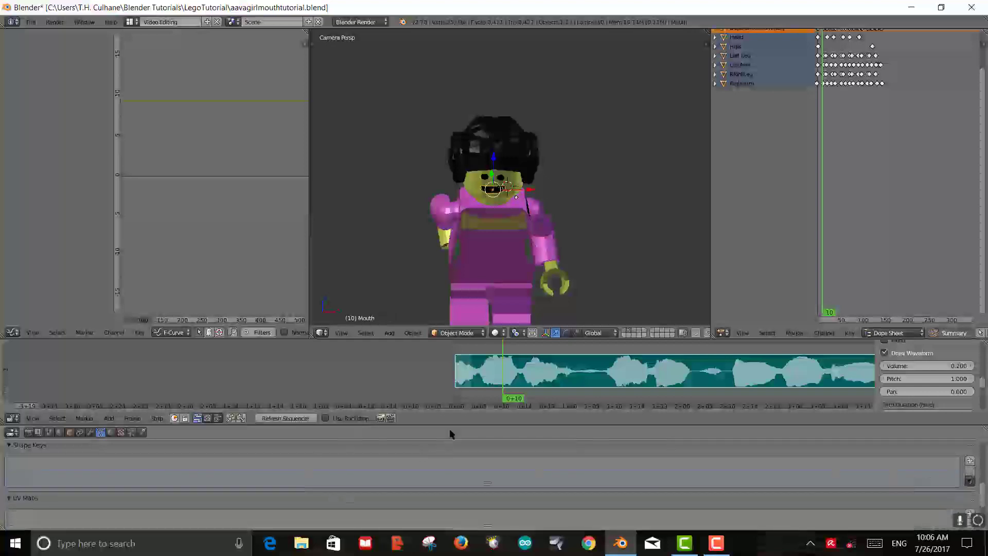
{"action": "left_click_drag", "start_coordinate": [456, 421], "coordinate": [453, 404]}
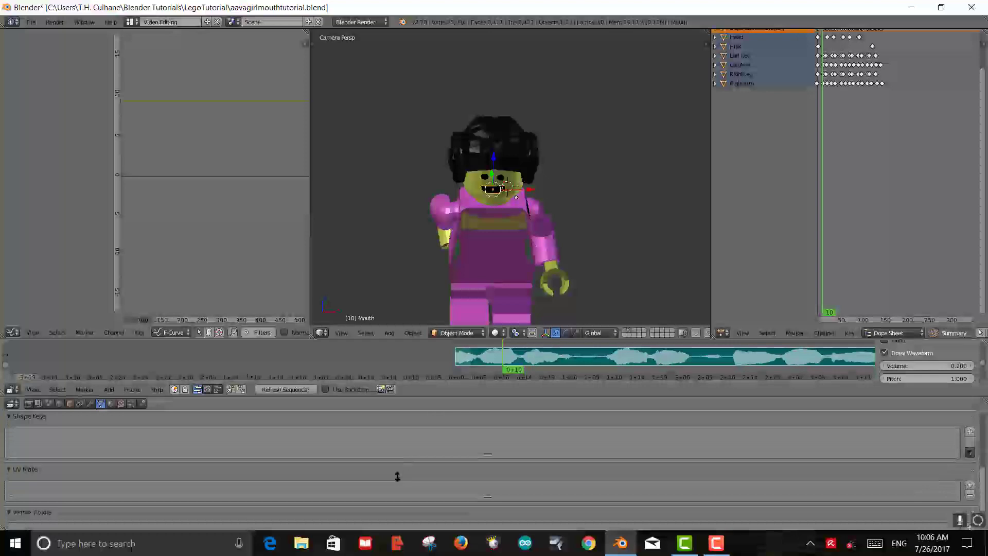
{"action": "scroll", "coordinate": [398, 478], "scroll_direction": "up", "scroll_amount": 5}
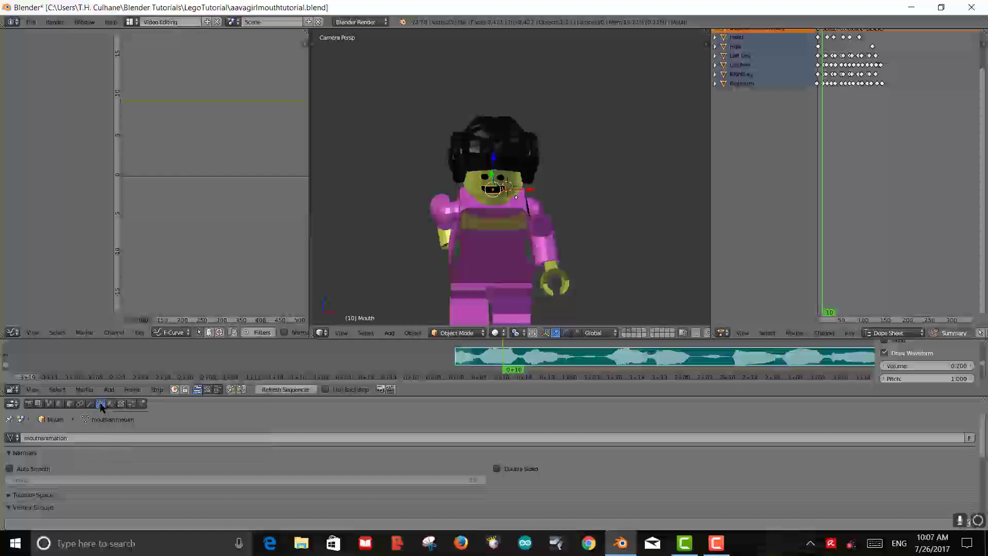
{"action": "scroll", "coordinate": [191, 462], "scroll_direction": "down", "scroll_amount": 2}
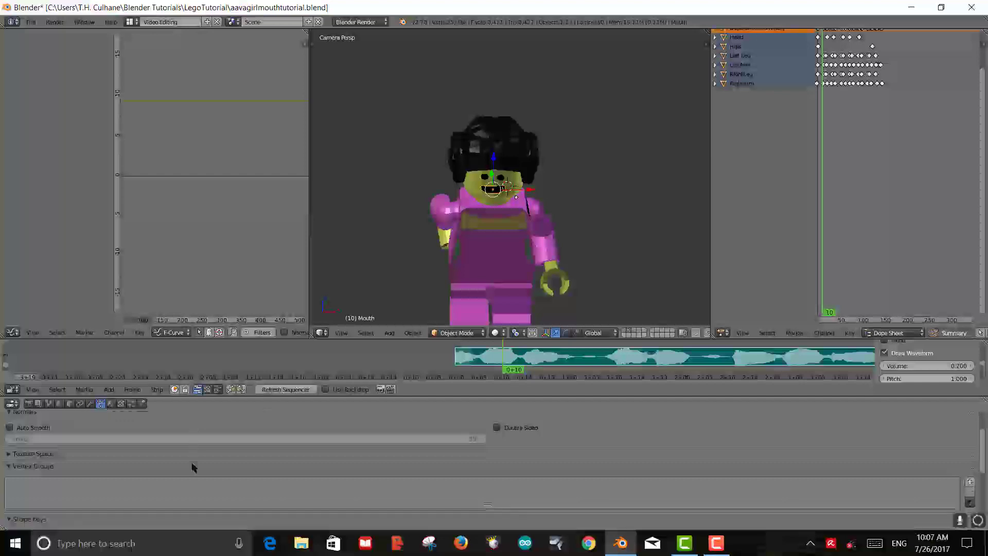
{"action": "scroll", "coordinate": [191, 466], "scroll_direction": "down", "scroll_amount": 6}
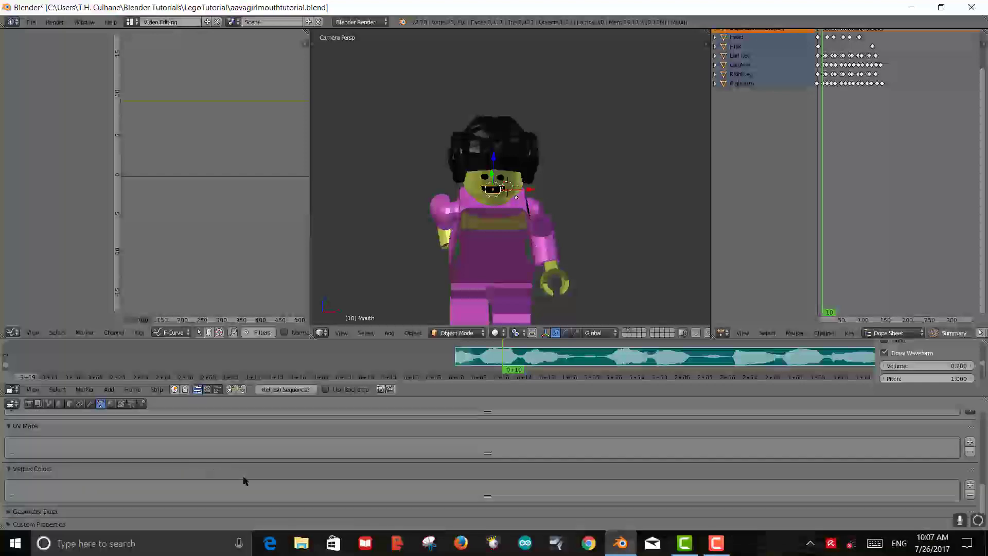
{"action": "scroll", "coordinate": [242, 480], "scroll_direction": "up", "scroll_amount": 3}
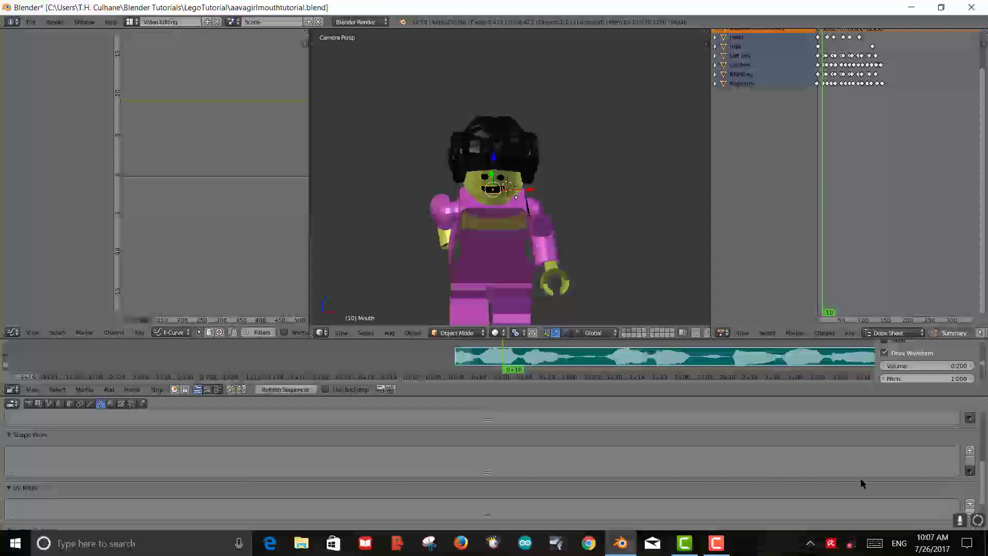
{"action": "scroll", "coordinate": [494, 217], "scroll_direction": "up", "scroll_amount": 6}
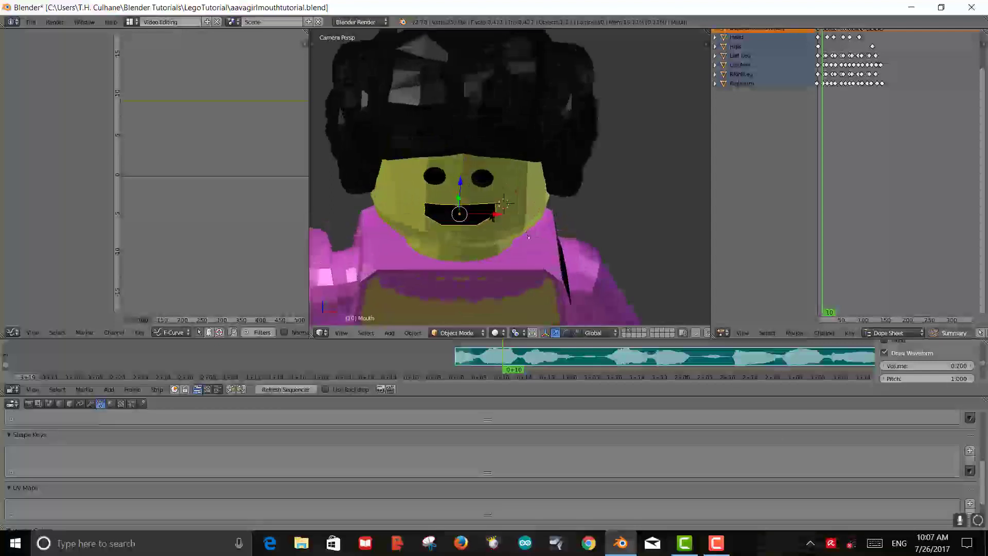
Select the Eyes, delete their Key 1 and Basis shape keys, then reselect the Mouth
{"action": "right_click", "coordinate": [435, 176]}
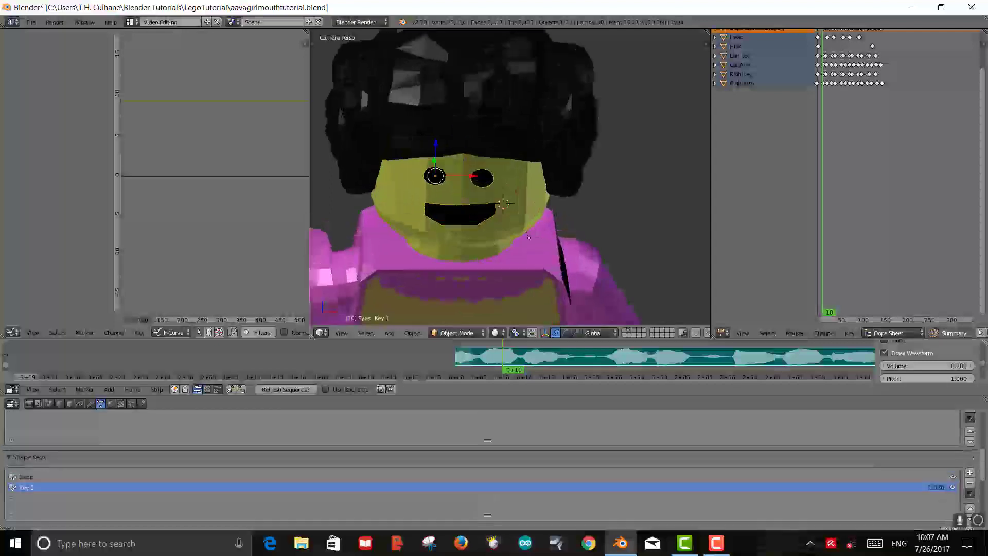
{"action": "left_click", "coordinate": [969, 483]}
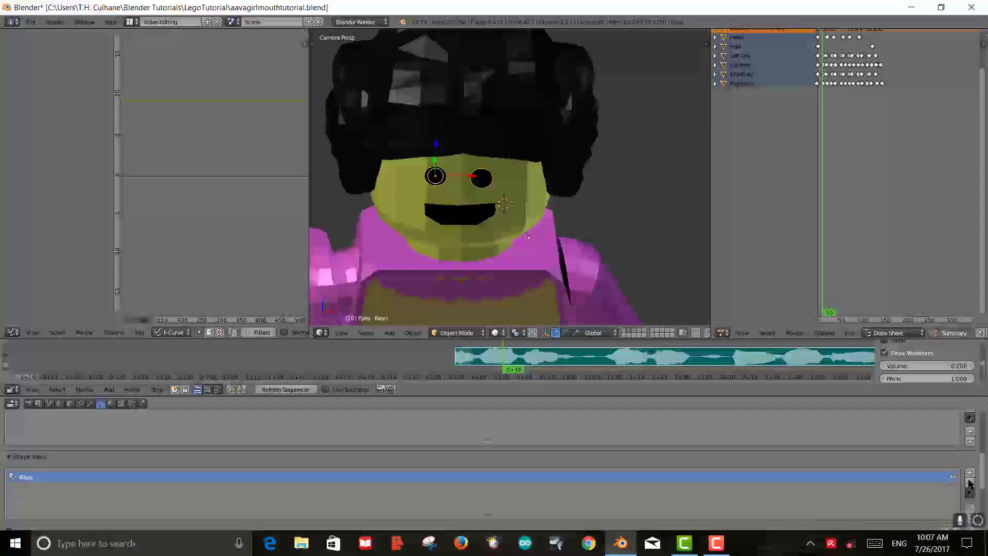
{"action": "left_click", "coordinate": [970, 483]}
{"action": "right_click", "coordinate": [471, 222]}
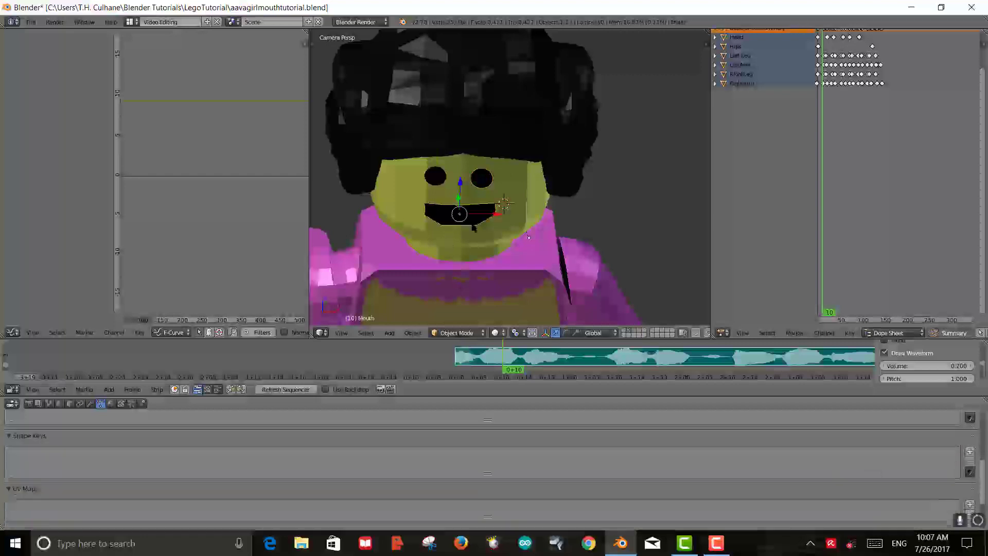
{"action": "scroll", "coordinate": [553, 442], "scroll_direction": "up", "scroll_amount": 2}
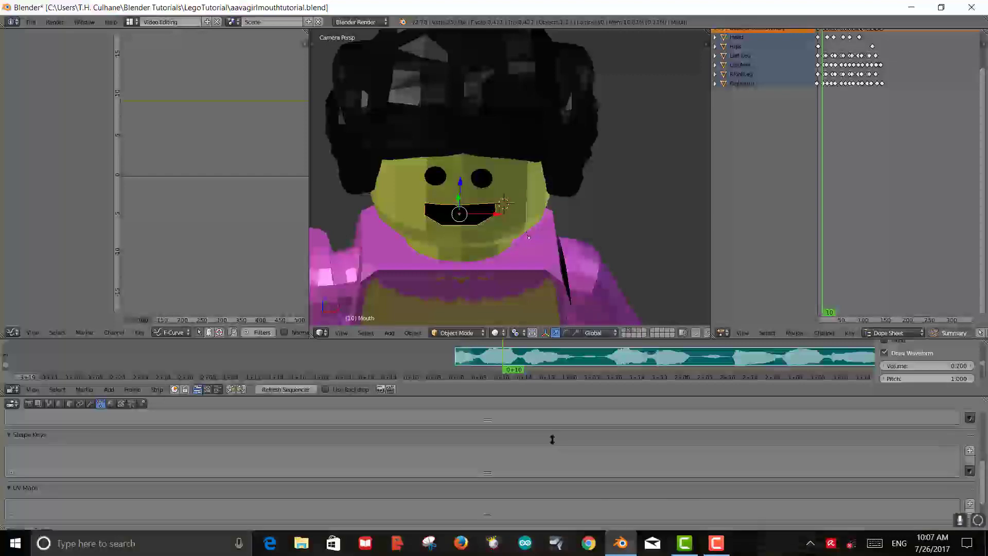
{"action": "scroll", "coordinate": [552, 439], "scroll_direction": "up", "scroll_amount": 4}
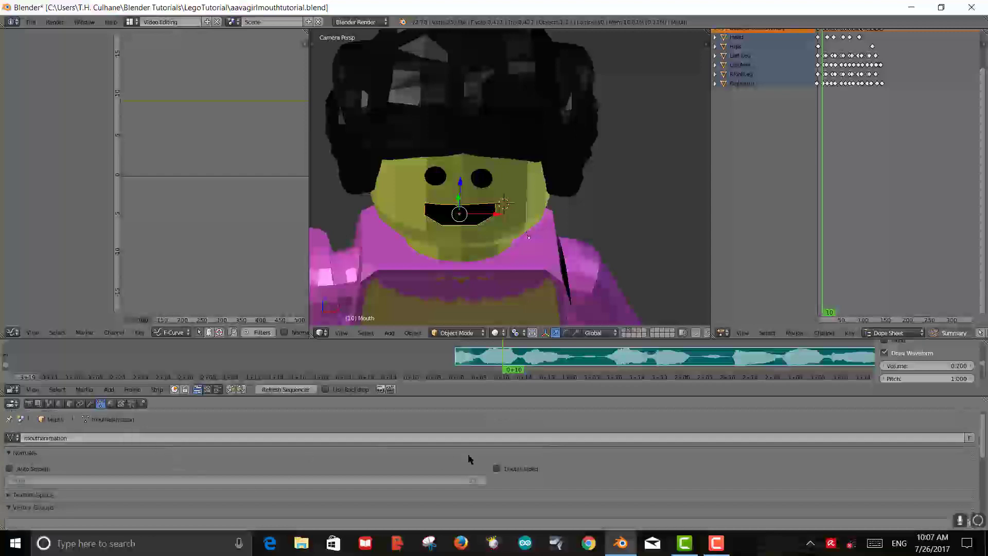
{"action": "scroll", "coordinate": [467, 456], "scroll_direction": "down", "scroll_amount": 4}
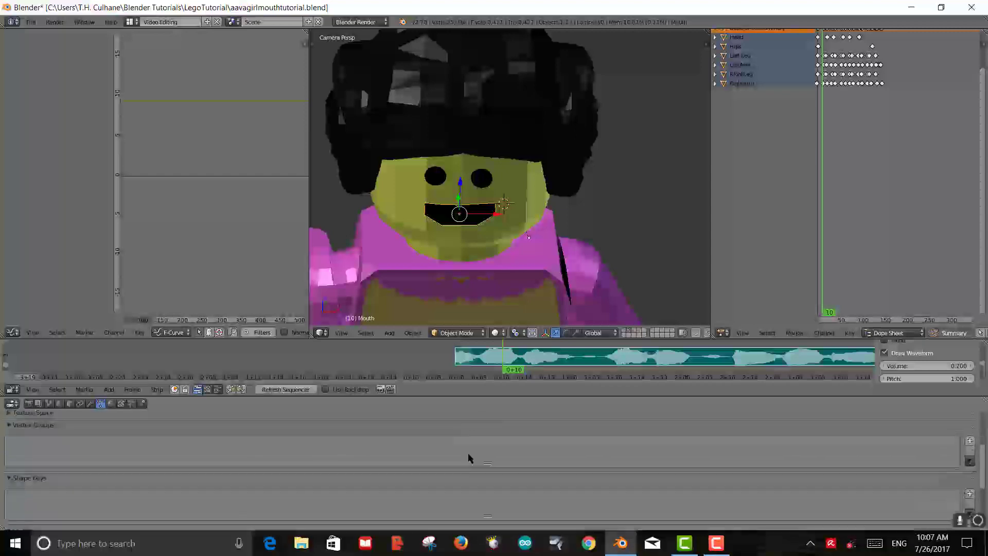
{"action": "scroll", "coordinate": [468, 458], "scroll_direction": "up", "scroll_amount": 3}
{"action": "scroll", "coordinate": [468, 458], "scroll_direction": "down", "scroll_amount": 3}
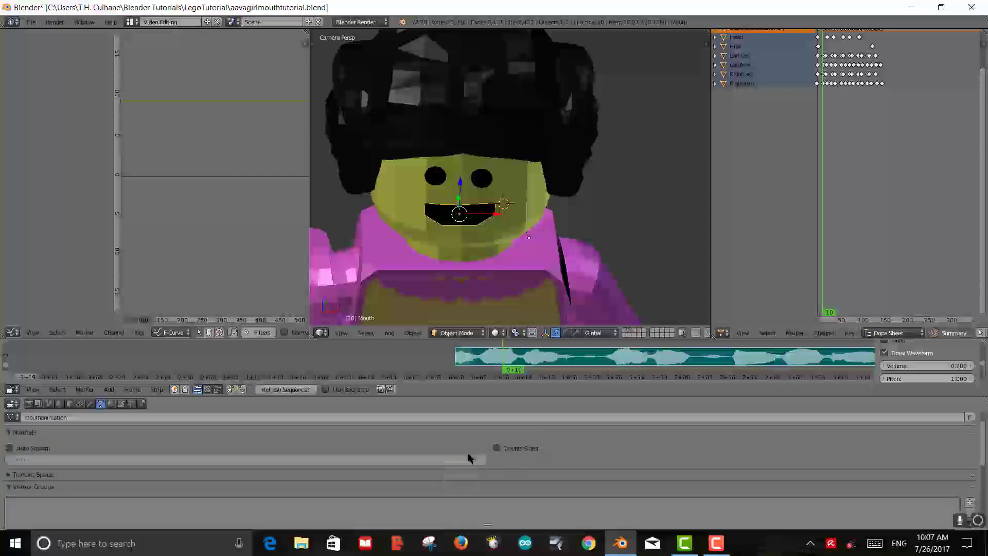
{"action": "scroll", "coordinate": [469, 458], "scroll_direction": "down", "scroll_amount": 2}
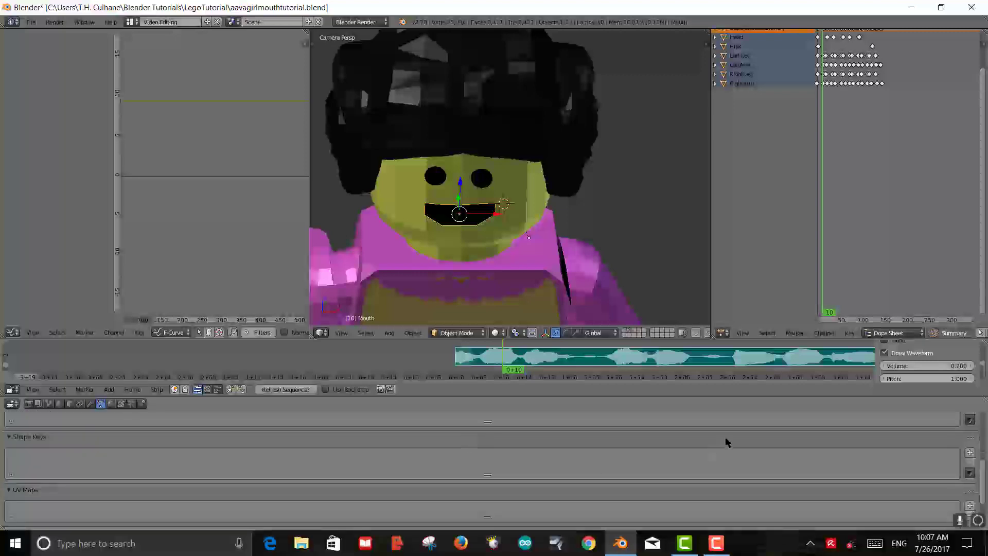
Add Basis and Key 1 shape keys to the mouth and rename Key 1 'MouthanimationKeyframes'
{"action": "left_click", "coordinate": [969, 454]}
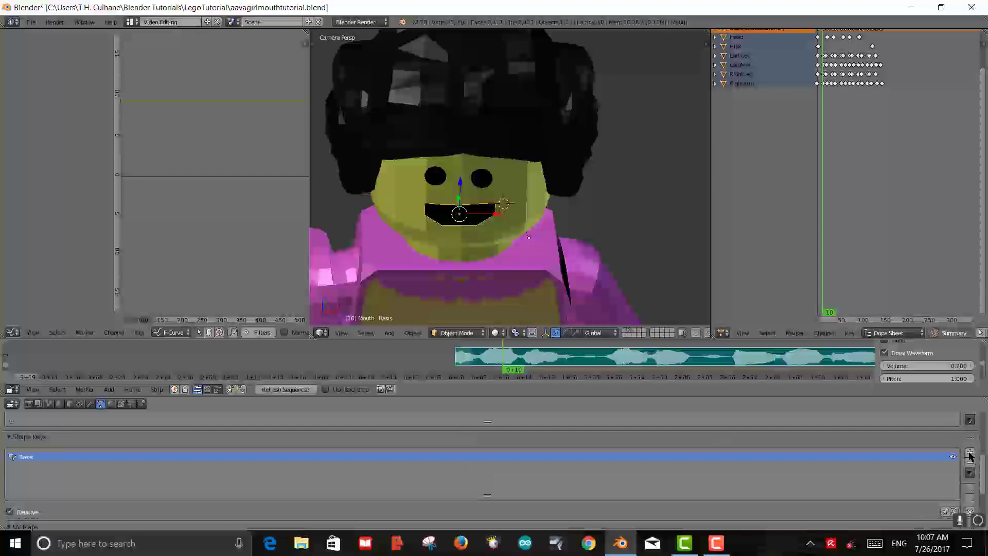
{"action": "left_click", "coordinate": [970, 453]}
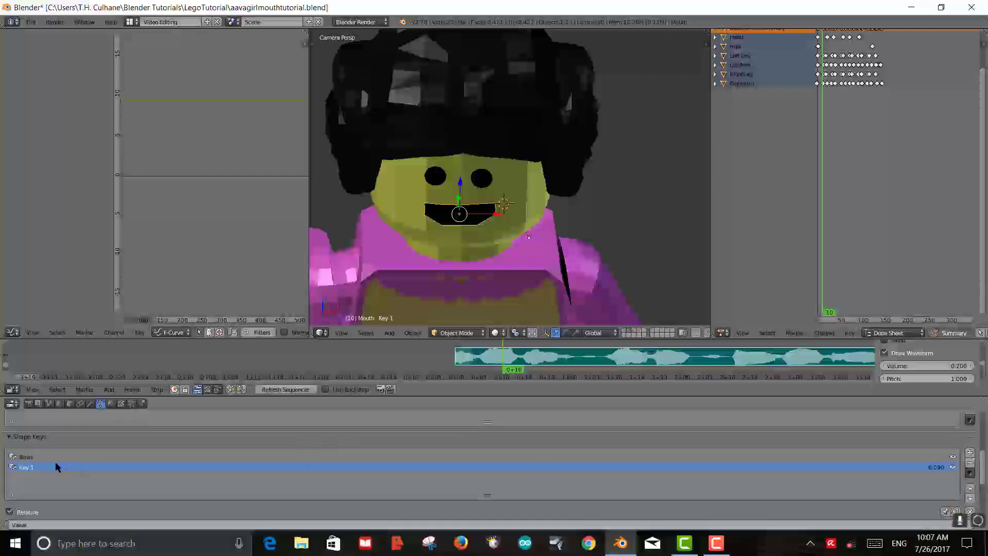
{"action": "double_click", "coordinate": [24, 467]}
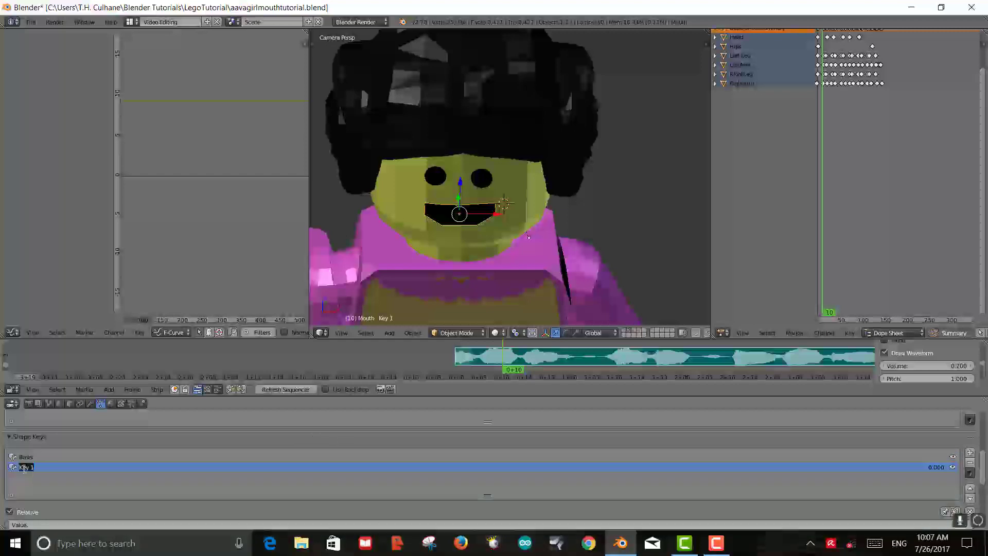
{"action": "type", "text": "MouthanimationKeyfa"}
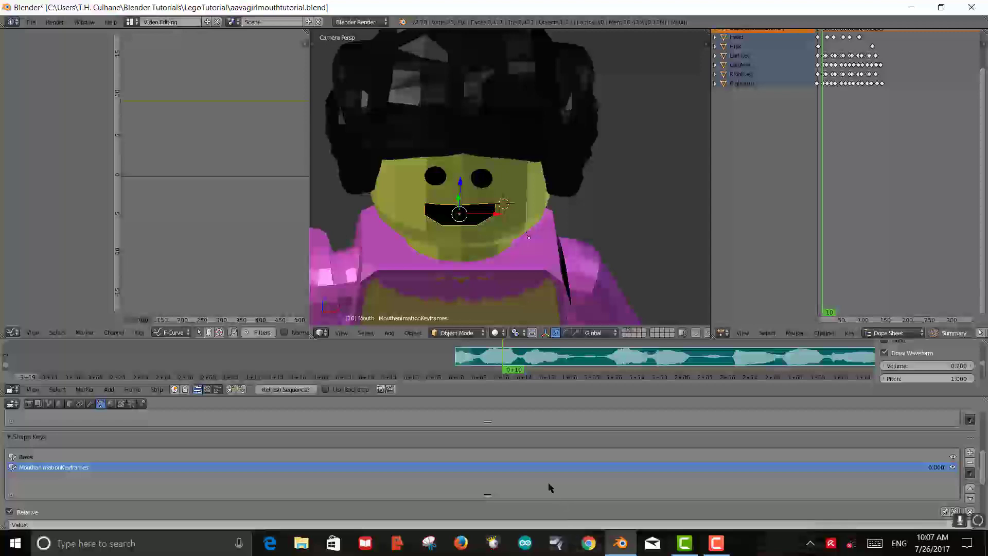
{"action": "scroll", "coordinate": [549, 487], "scroll_direction": "down", "scroll_amount": 2}
{"action": "scroll", "coordinate": [550, 487], "scroll_direction": "down", "scroll_amount": 1}
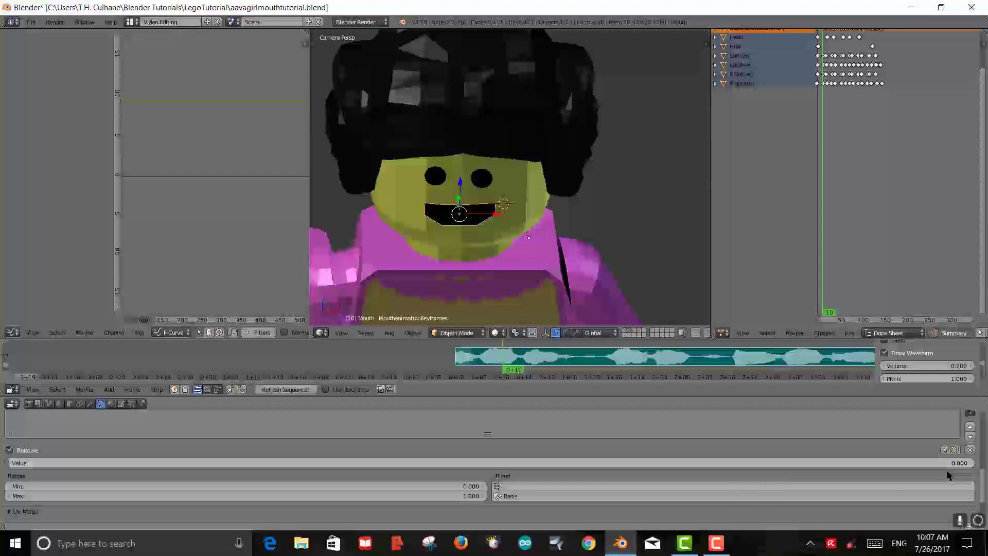
Nudge the shape key value above 0, then scale the mouth vertices flat along Z into a closed line
{"action": "mouse_move", "coordinate": [877, 463]}
{"action": "left_mouse_down"}
{"action": "mouse_move", "coordinate": [938, 463]}
{"action": "mouse_move", "coordinate": [878, 463]}
{"action": "left_mouse_up"}
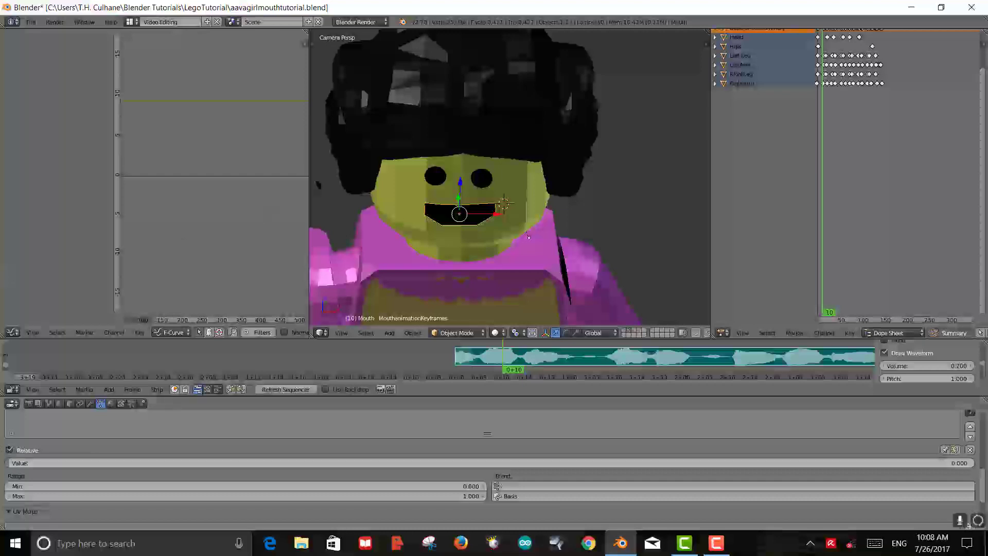
{"action": "scroll", "coordinate": [529, 237], "scroll_direction": "up", "scroll_amount": 1}
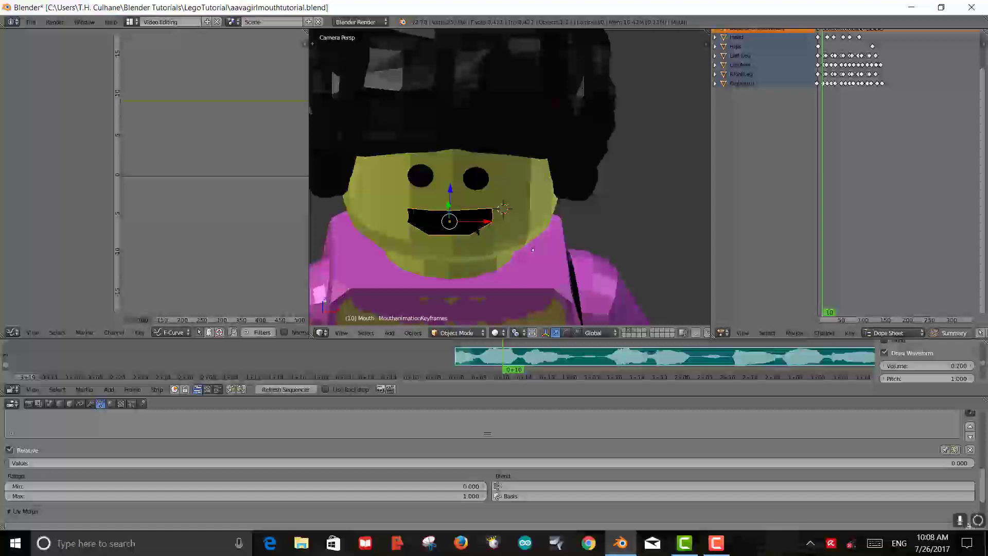
{"action": "key", "text": "Tab"}
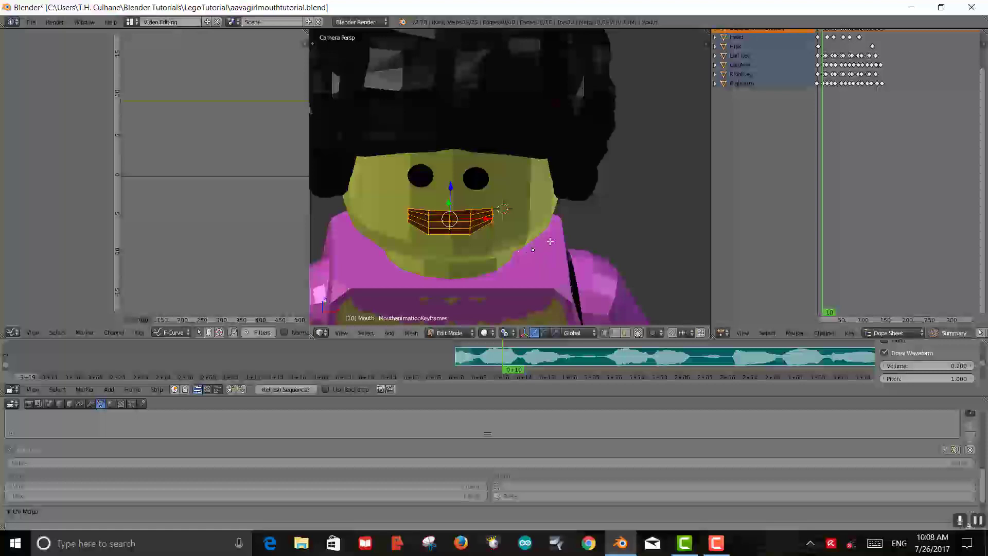
{"action": "key", "text": "s"}
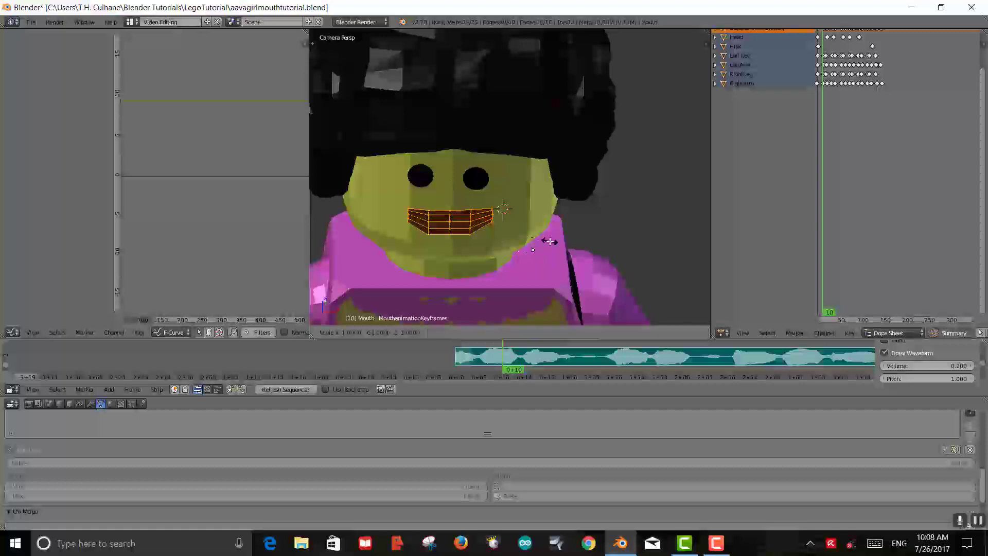
{"action": "key", "text": "z"}
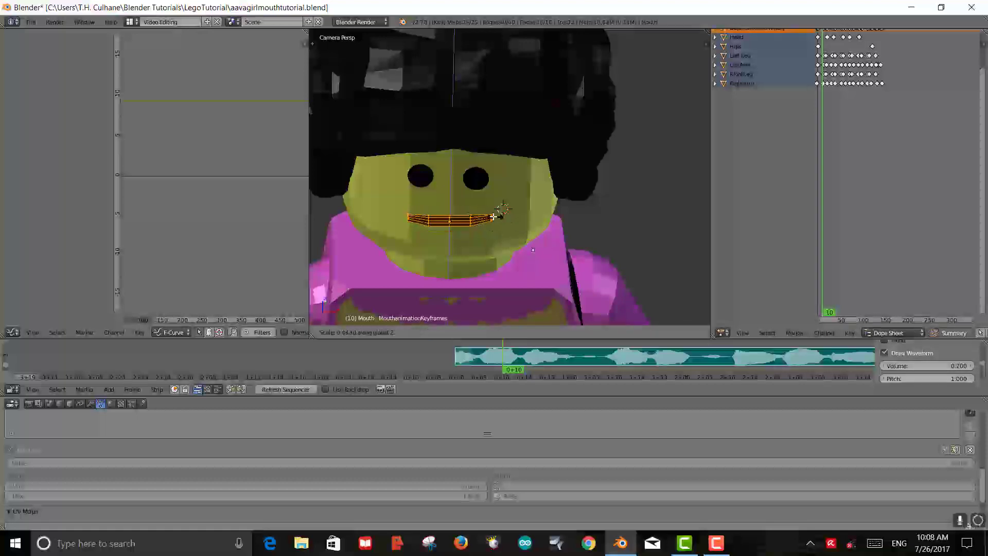
{"action": "left_click", "coordinate": [462, 219]}
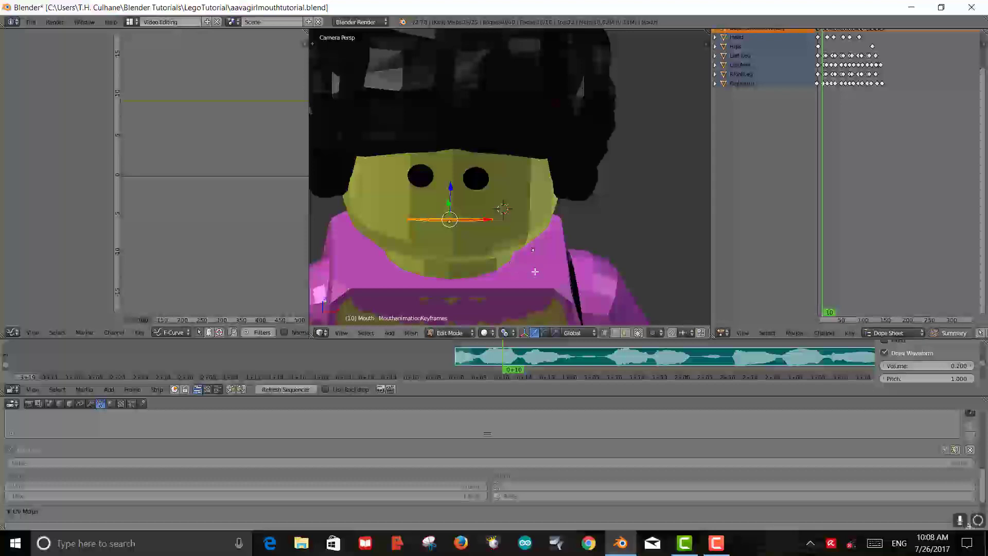
{"action": "key", "text": "Tab"}
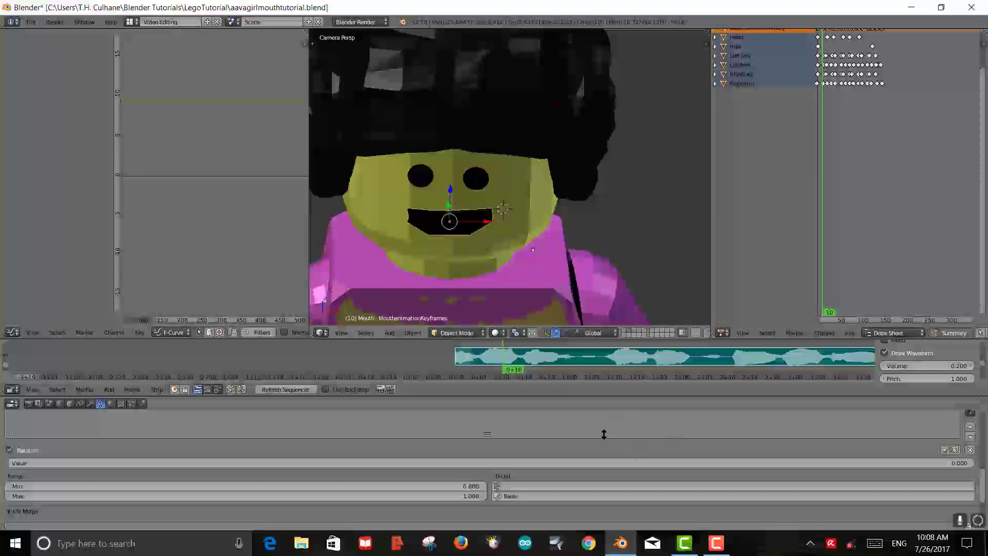
Slide the MouthanimationKeyframes value up to 1.000 and back down to about 0.035
{"action": "left_click_drag", "start_coordinate": [801, 463], "coordinate": [869, 463]}
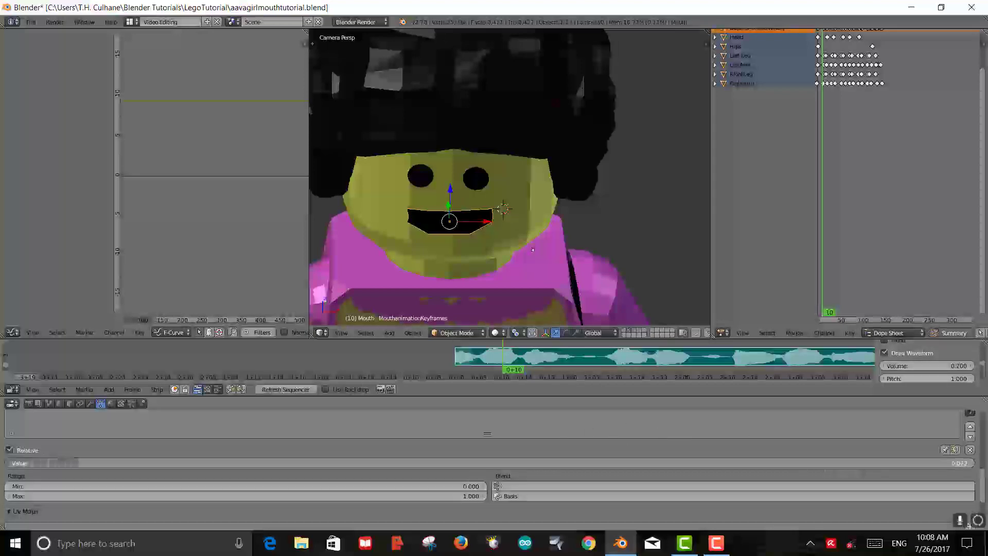
{"action": "left_click_drag", "start_coordinate": [77, 463], "coordinate": [12, 464]}
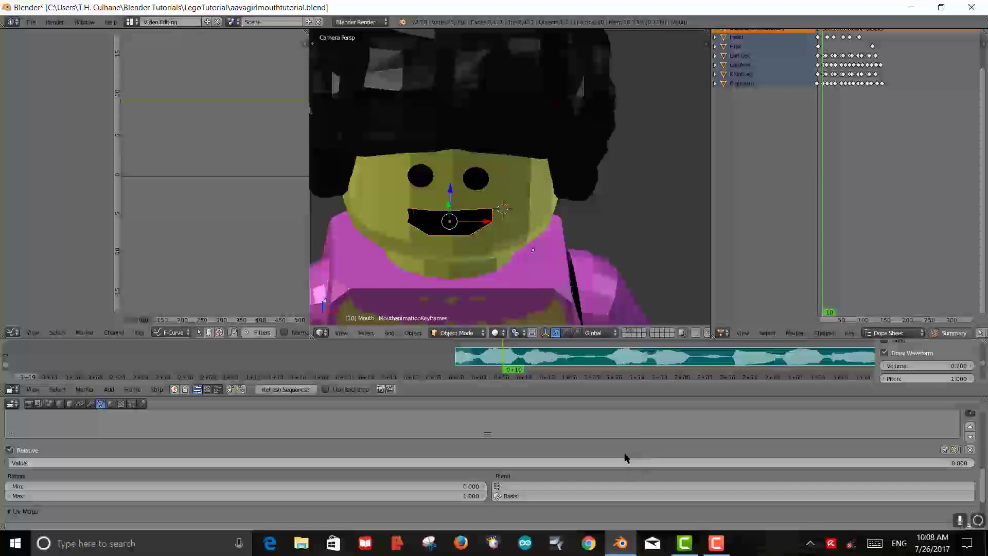
{"action": "left_click_drag", "start_coordinate": [616, 463], "coordinate": [51, 463]}
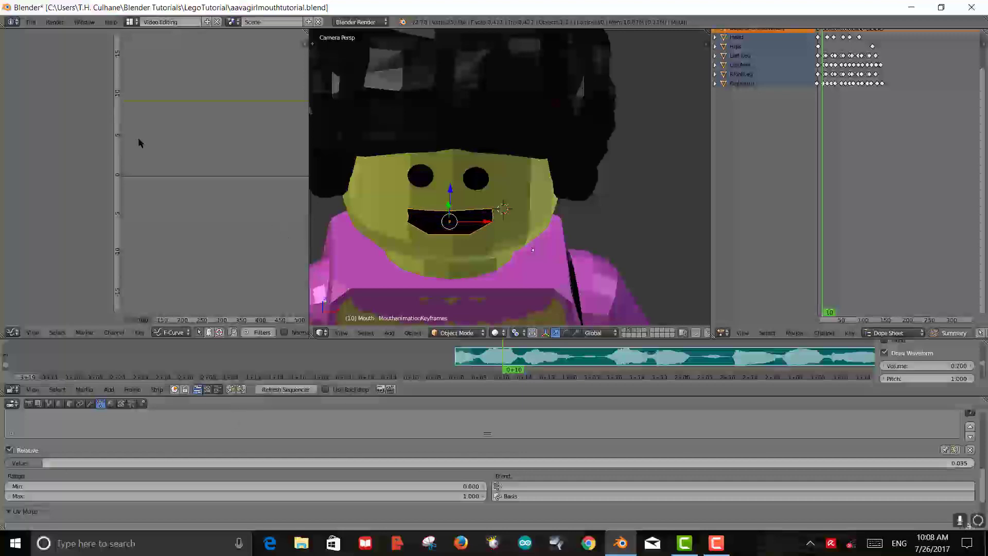
{"action": "scroll", "coordinate": [144, 141], "scroll_direction": "down", "scroll_amount": 2}
Play the animation and return to the camera view after orbiting
{"action": "scroll", "coordinate": [154, 133], "scroll_direction": "down", "scroll_amount": 1}
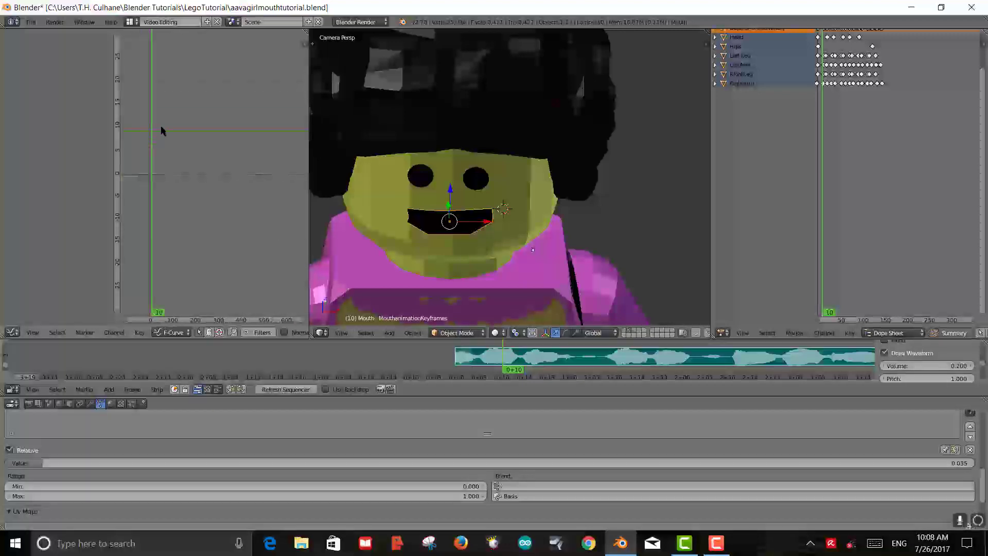
{"action": "key", "text": "alt+a"}
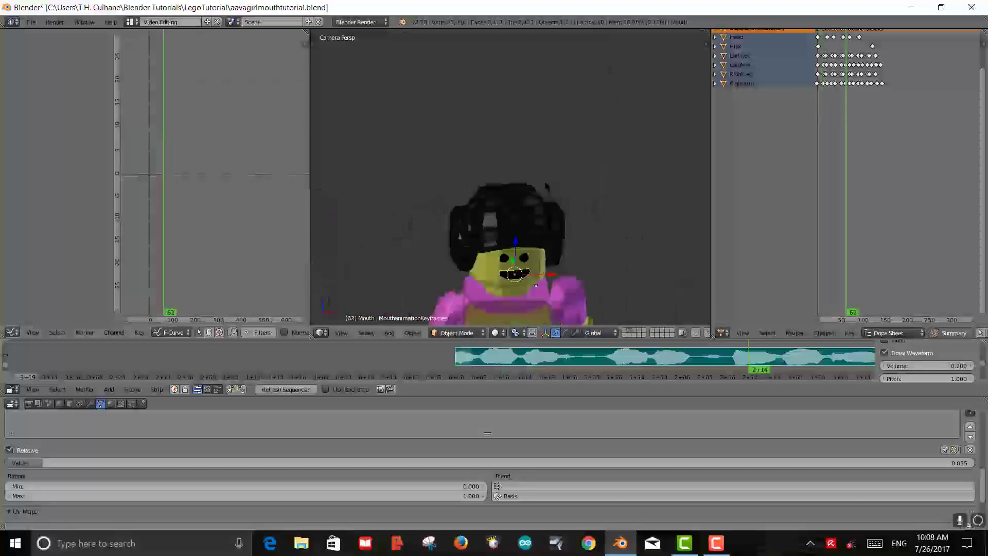
{"action": "middle_click_drag", "start_coordinate": [524, 236], "coordinate": [499, 212]}
{"action": "key", "text": "KP_0"}
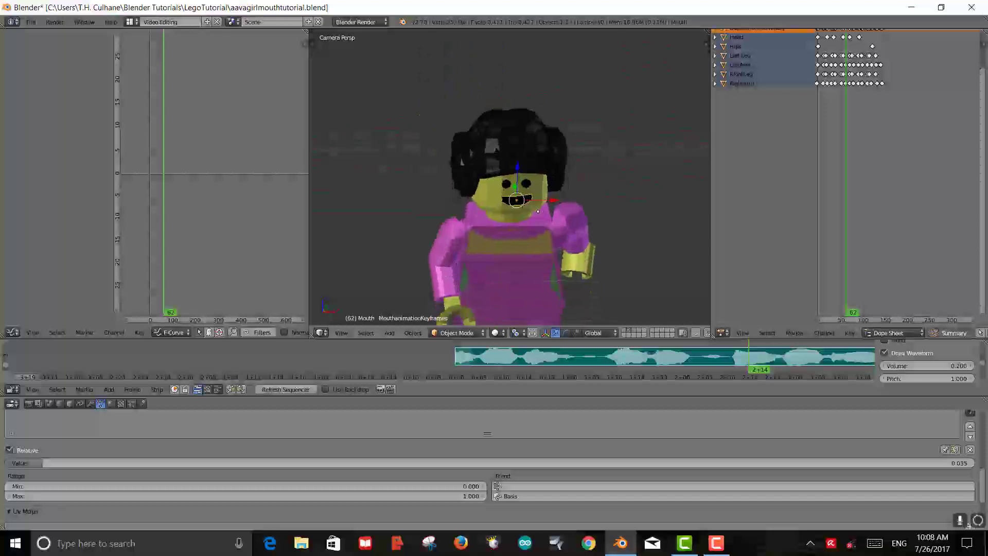
Scrub the timeline back to frame 53 and set the mouth shape key value to 0.000
{"action": "left_click", "coordinate": [199, 140]}
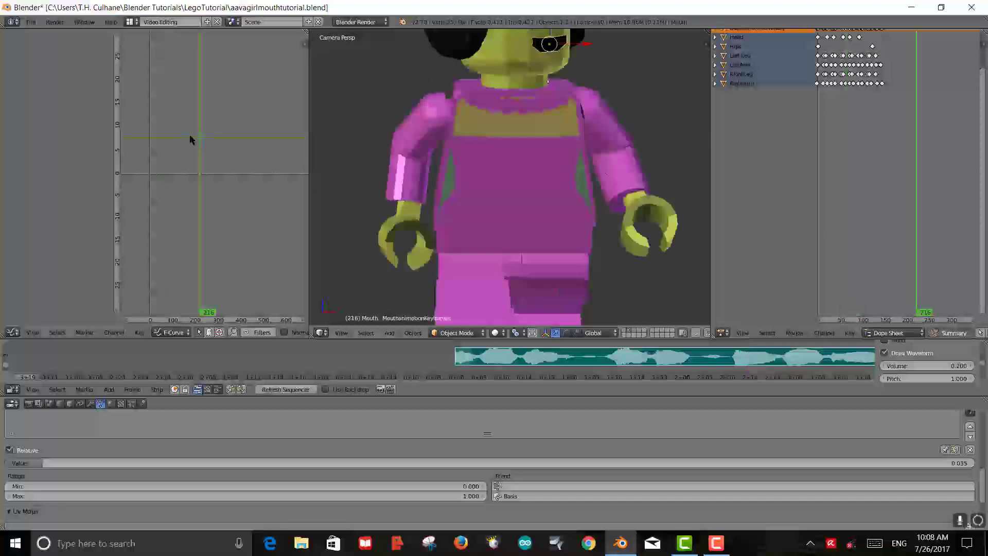
{"action": "left_click", "coordinate": [189, 149]}
{"action": "left_click_drag", "start_coordinate": [188, 154], "coordinate": [162, 127]}
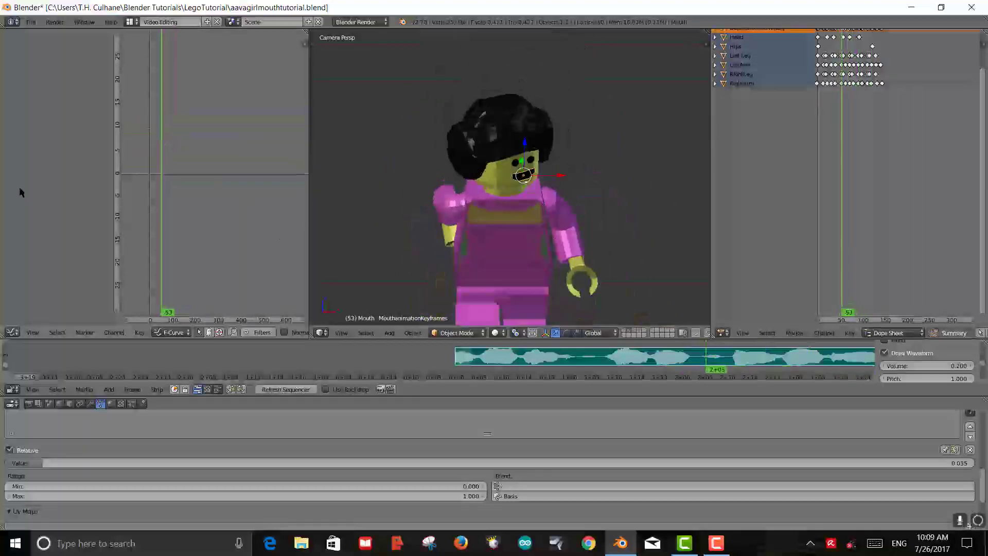
{"action": "left_click_drag", "start_coordinate": [498, 464], "coordinate": [13, 465]}
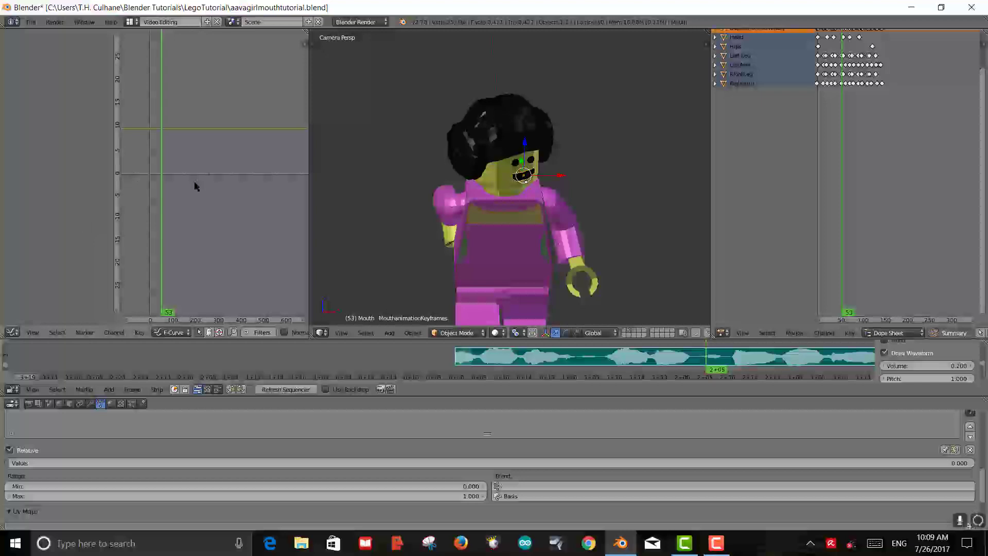
{"action": "scroll", "coordinate": [196, 187], "scroll_direction": "down", "scroll_amount": 2}
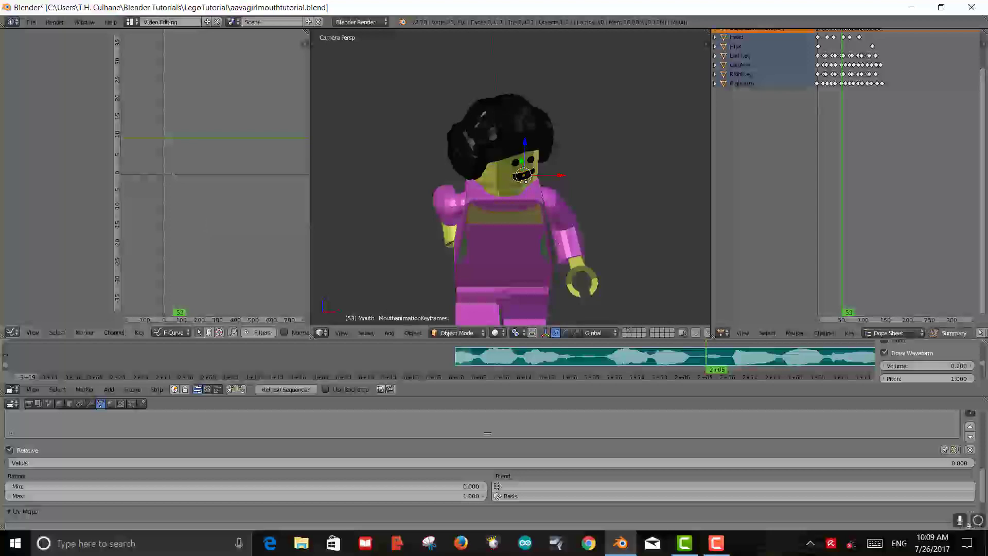
Enable the Dope Sheet's Only Show Selected filter and scrub to frame 46
{"action": "scroll", "coordinate": [910, 185], "scroll_direction": "up", "scroll_amount": 2}
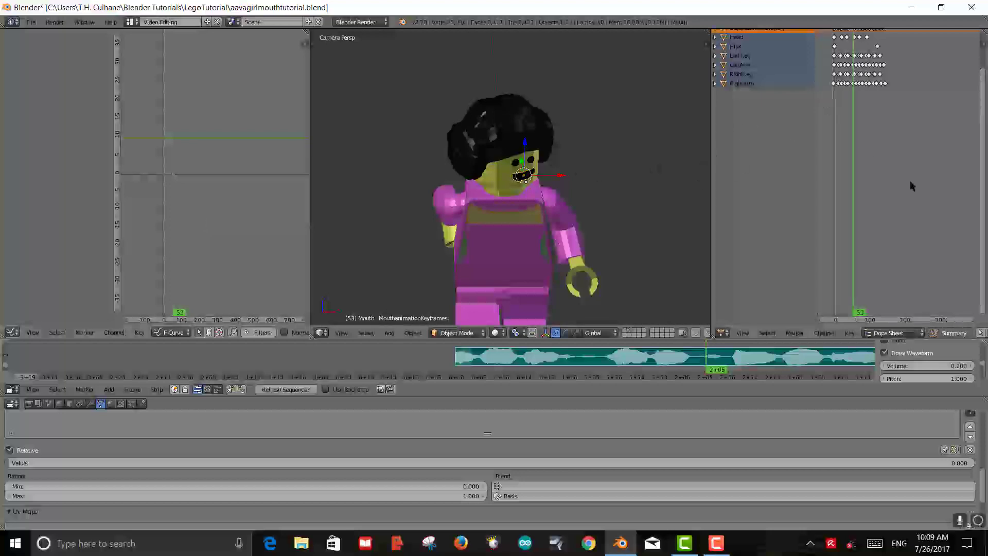
{"action": "scroll", "coordinate": [980, 128], "scroll_direction": "up", "scroll_amount": 1}
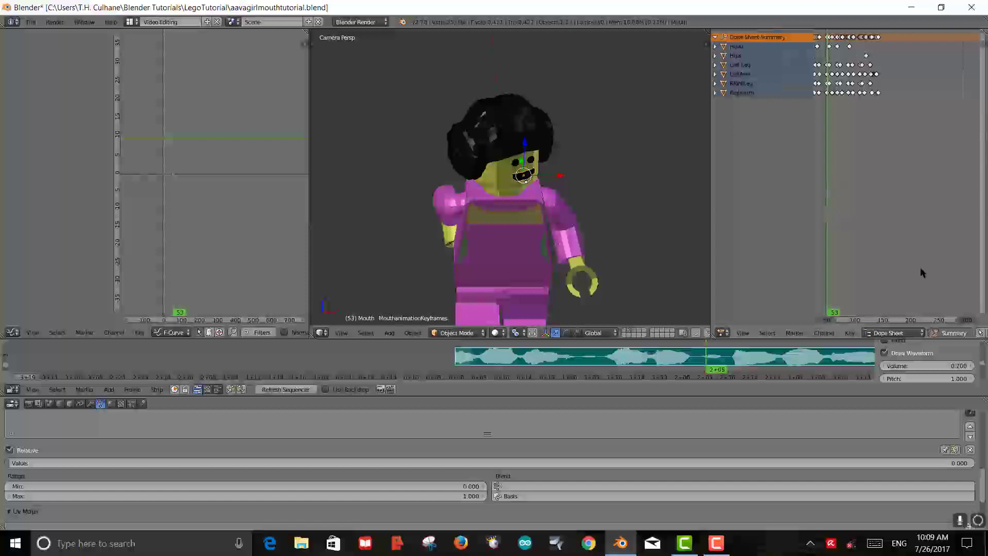
{"action": "scroll", "coordinate": [866, 332], "scroll_direction": "down", "scroll_amount": 2}
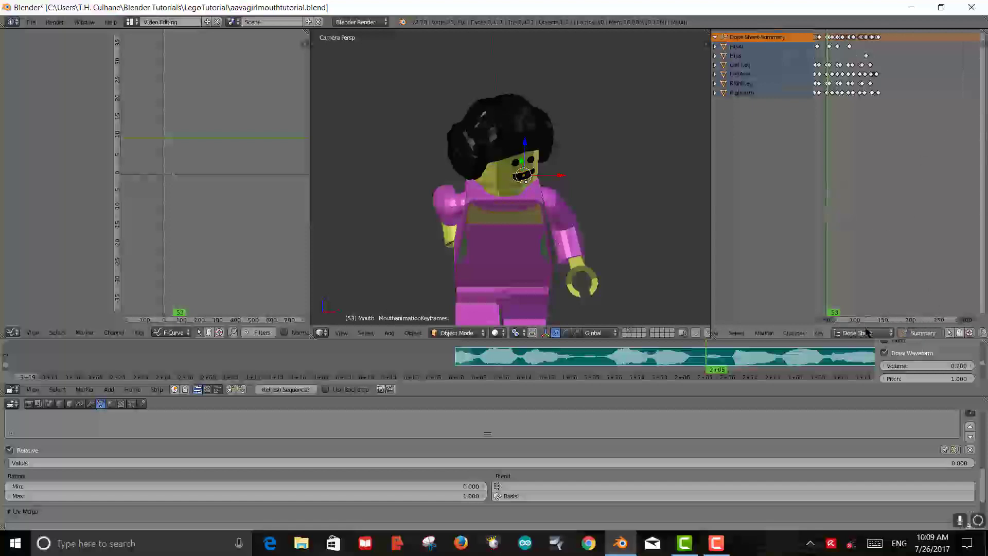
{"action": "scroll", "coordinate": [865, 331], "scroll_direction": "down", "scroll_amount": 5}
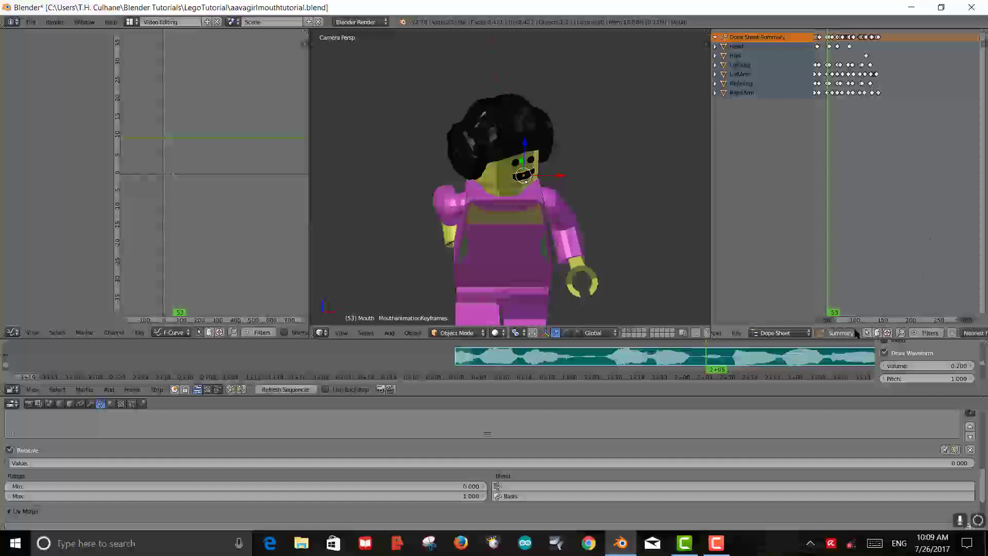
{"action": "scroll", "coordinate": [856, 334], "scroll_direction": "down", "scroll_amount": 2}
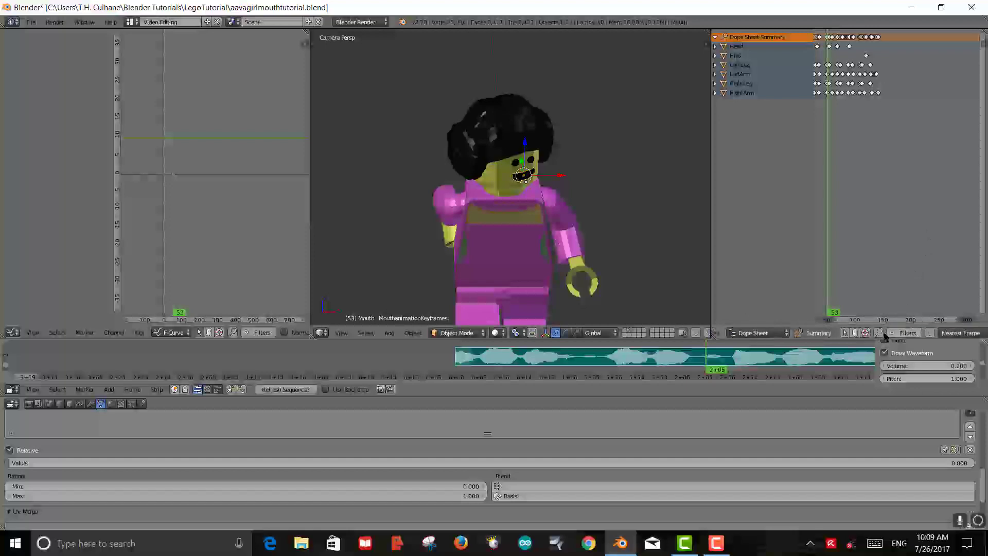
{"action": "scroll", "coordinate": [884, 335], "scroll_direction": "up", "scroll_amount": 2}
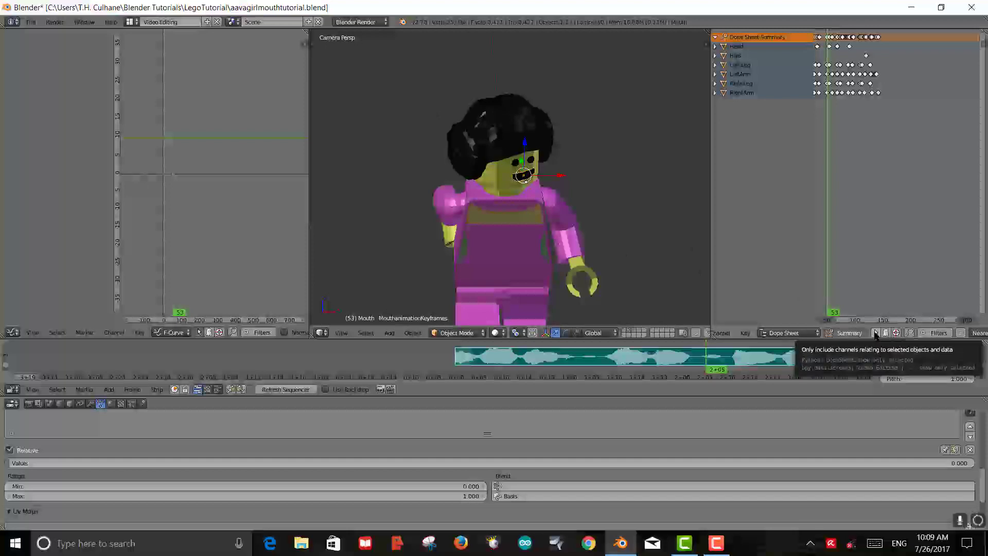
{"action": "left_click", "coordinate": [876, 333]}
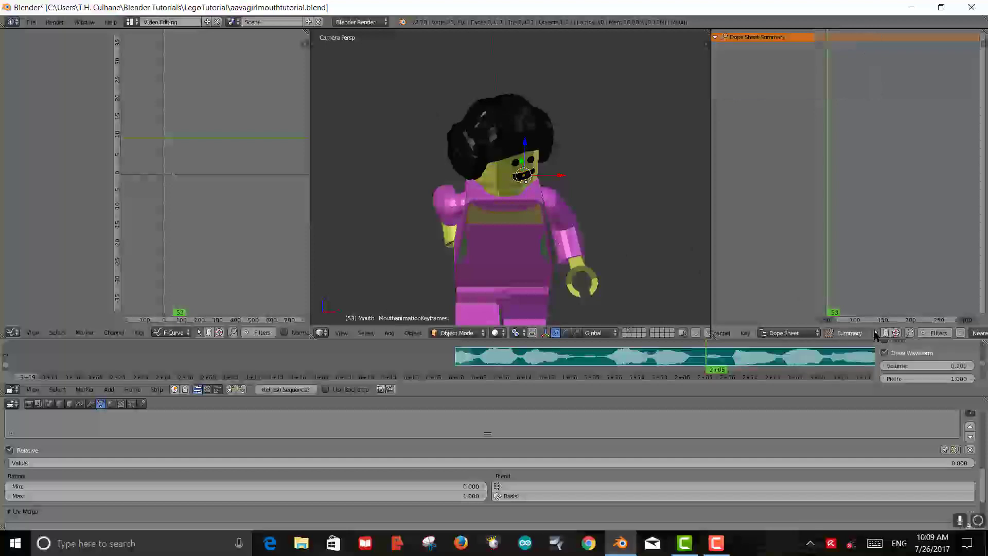
{"action": "left_click", "coordinate": [831, 84]}
{"action": "mouse_move", "coordinate": [831, 86]}
{"action": "left_mouse_down"}
{"action": "mouse_move", "coordinate": [820, 91]}
{"action": "mouse_move", "coordinate": [831, 93]}
{"action": "mouse_move", "coordinate": [824, 101]}
{"action": "left_mouse_up"}
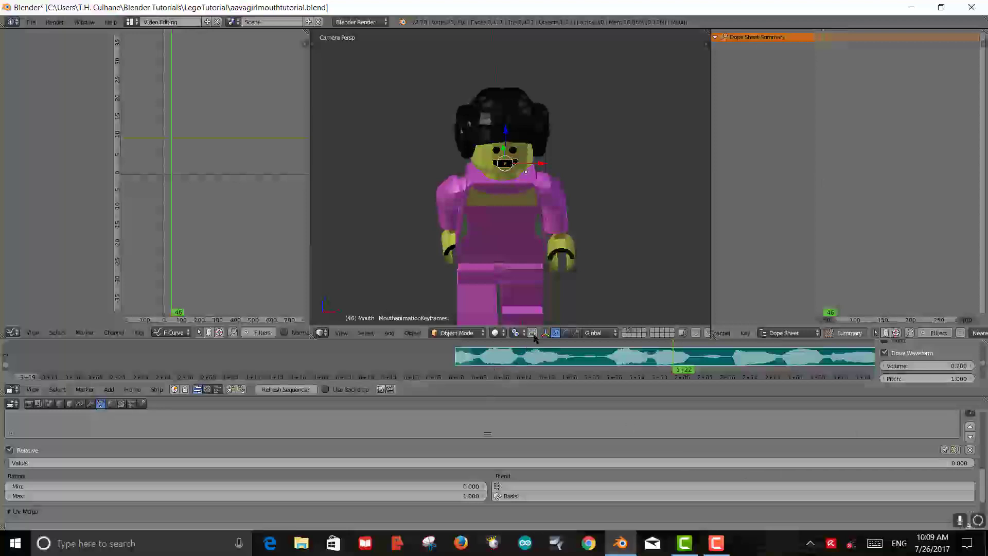
Enlarge the audio waveform strip, zoom on the face, and scrub through the soundtrack's first frames
{"action": "left_click_drag", "start_coordinate": [534, 340], "coordinate": [561, 273]}
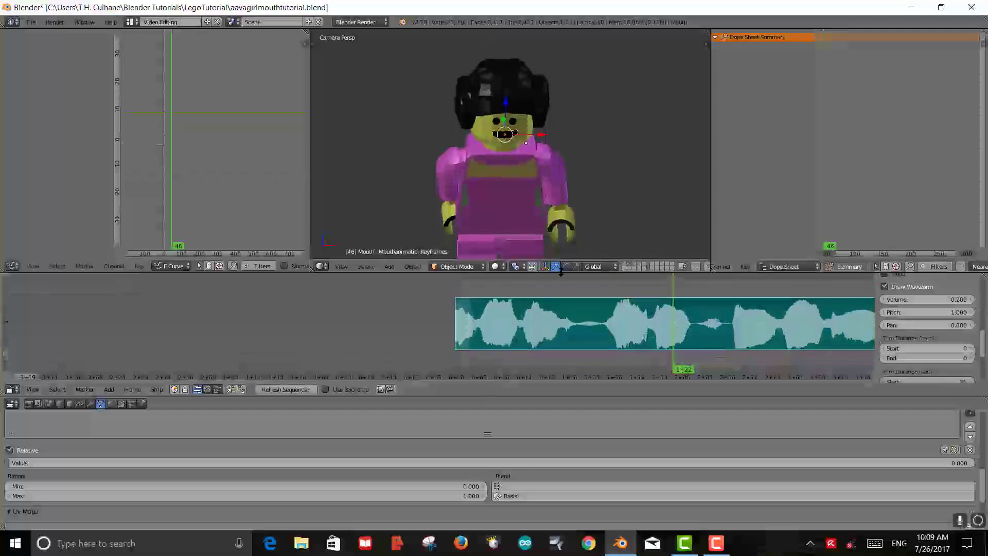
{"action": "scroll", "coordinate": [558, 215], "scroll_direction": "up", "scroll_amount": 5}
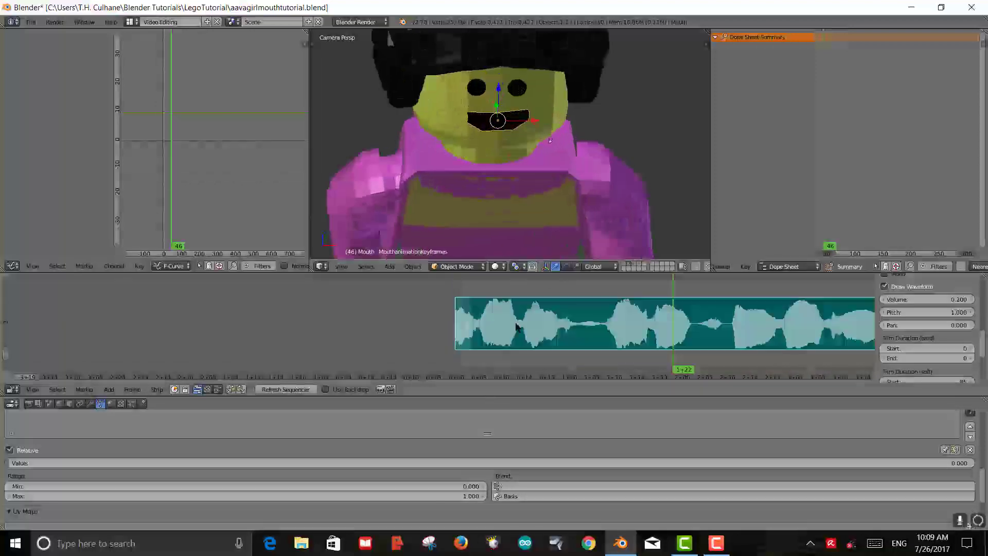
{"action": "left_click", "coordinate": [461, 290]}
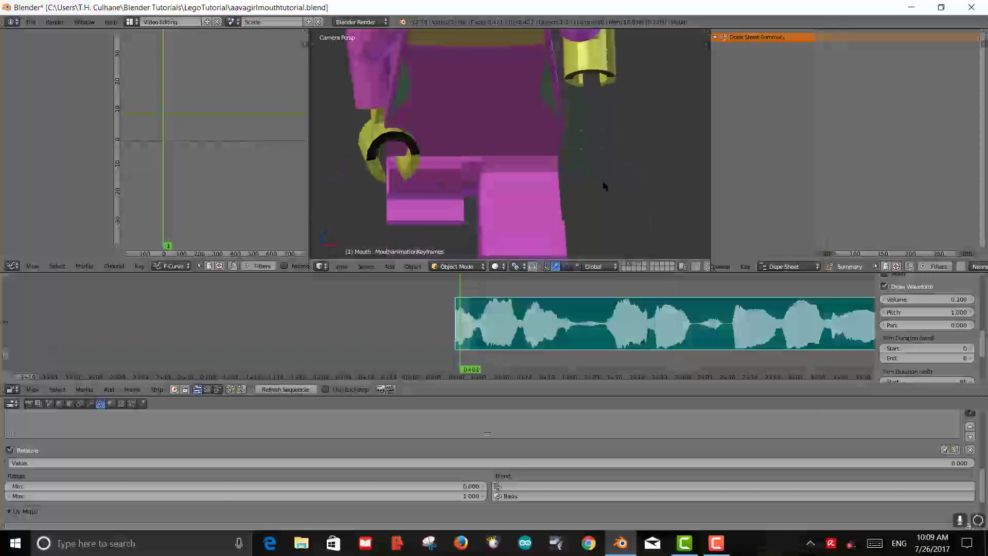
{"action": "key", "text": "Left"}
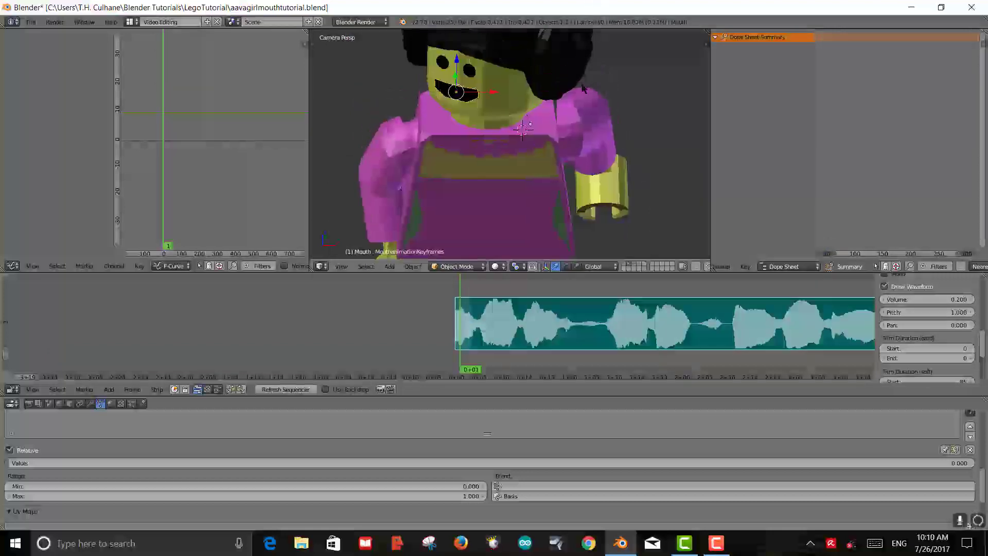
{"action": "left_click", "coordinate": [469, 294]}
{"action": "mouse_move", "coordinate": [470, 295]}
{"action": "left_mouse_down"}
{"action": "mouse_move", "coordinate": [490, 295]}
{"action": "mouse_move", "coordinate": [462, 305]}
{"action": "mouse_move", "coordinate": [474, 306]}
{"action": "left_mouse_up"}
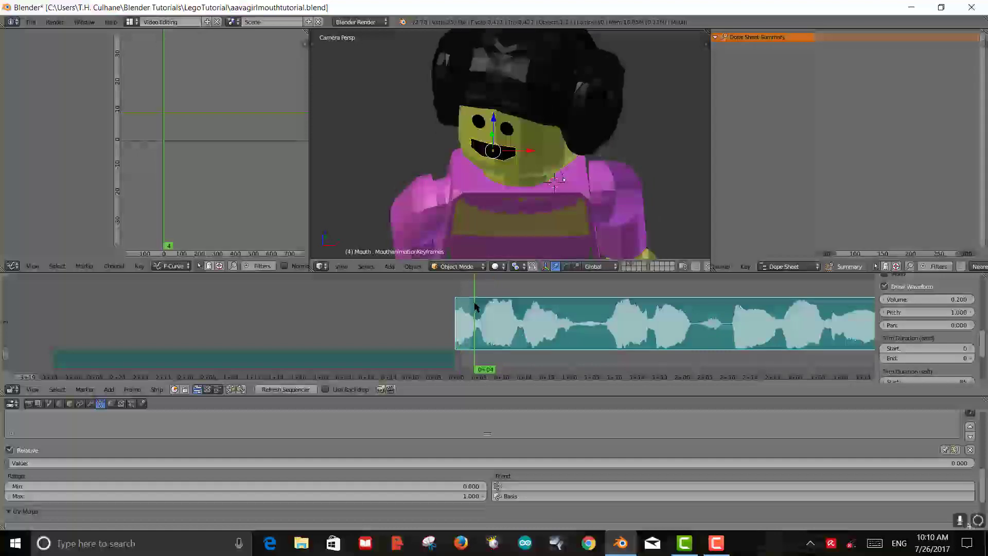
Select the audio strip, step to frame 5, and enter 1 as the mouth shape key value
{"action": "right_click", "coordinate": [476, 316]}
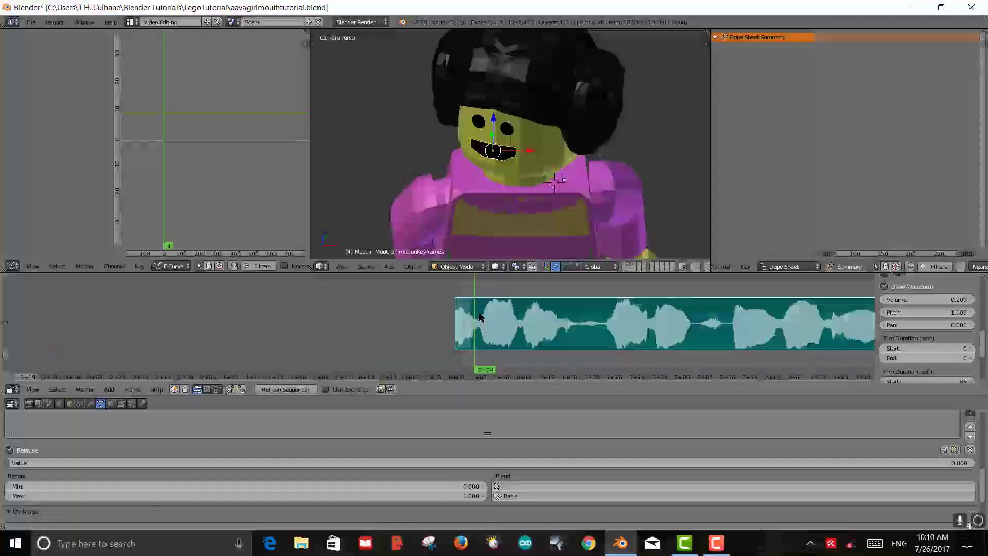
{"action": "key", "text": "Right"}
{"action": "key", "text": "Left"}
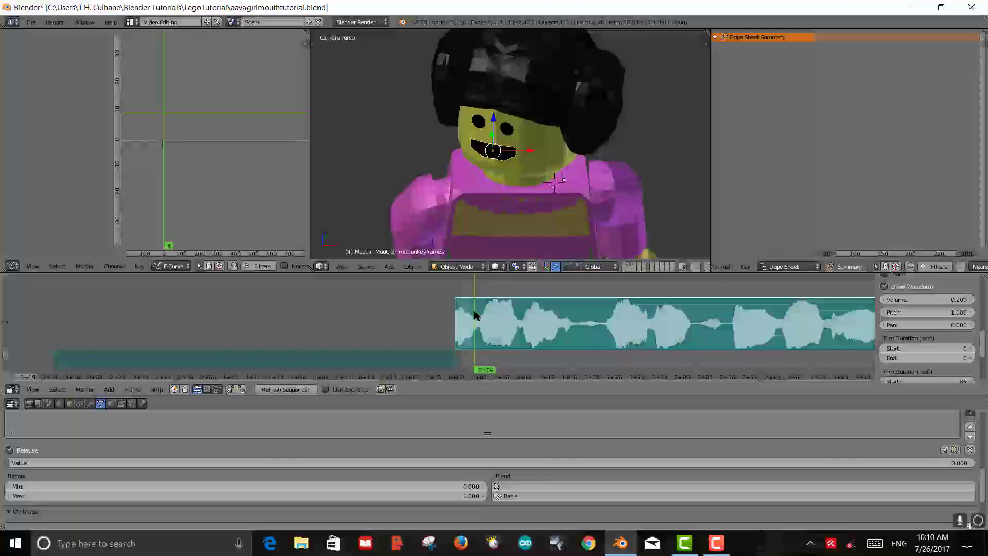
{"action": "key", "text": "Right"}
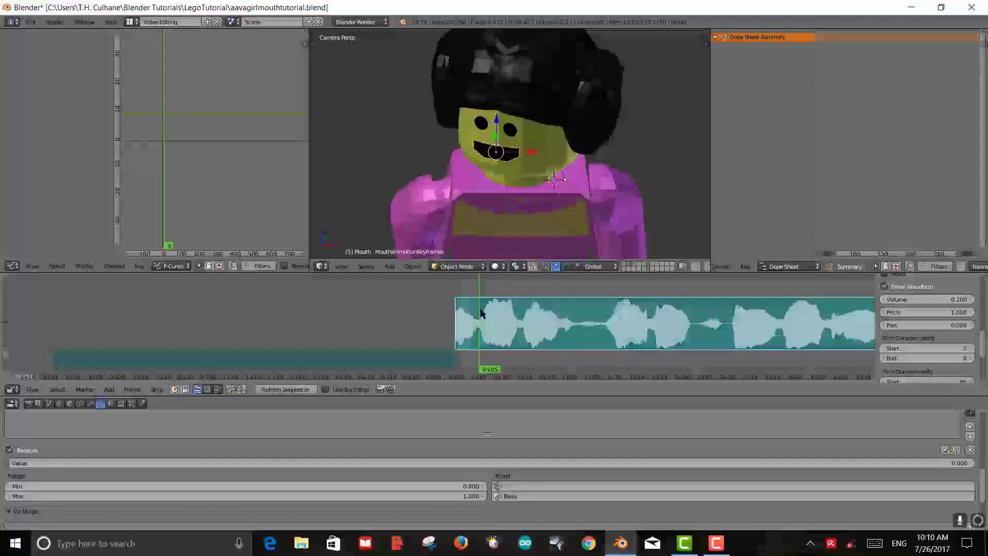
{"action": "left_click", "coordinate": [542, 463]}
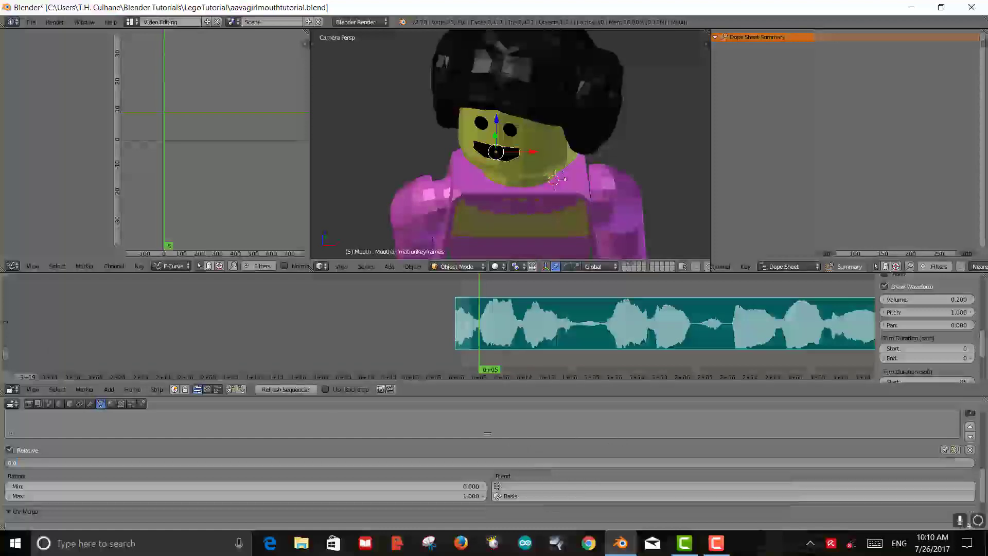
{"action": "key", "text": "BackSpace"}
{"action": "type", "text": "1"}
{"action": "key", "text": "Return"}
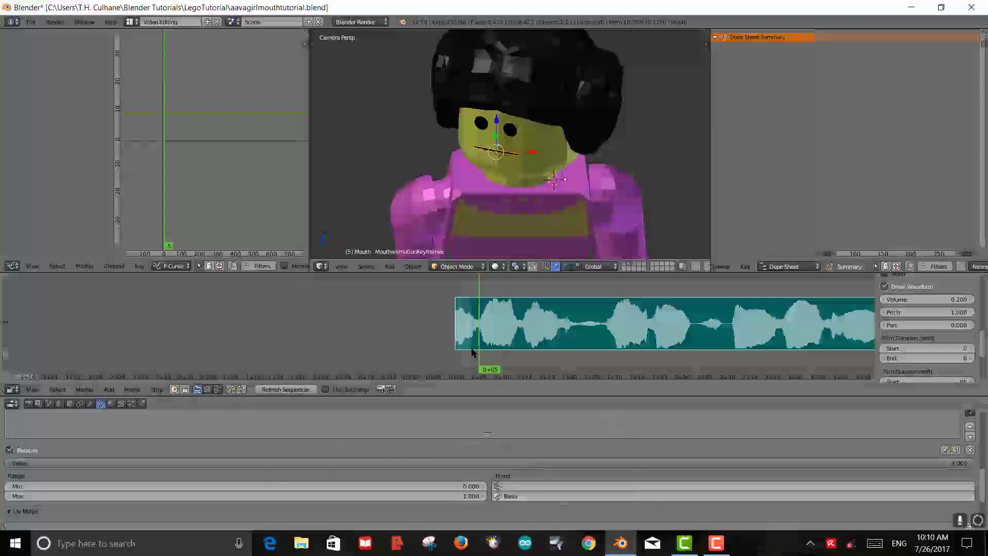
Lower the mouth shape key value to 0.565 on frame 5 and keyframe it
{"action": "left_click", "coordinate": [485, 312]}
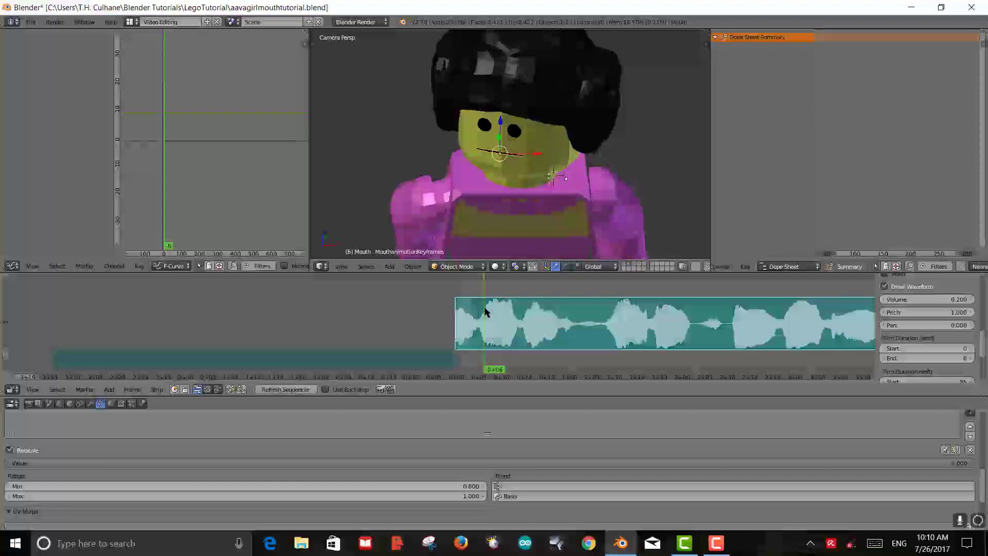
{"action": "left_click", "coordinate": [479, 317]}
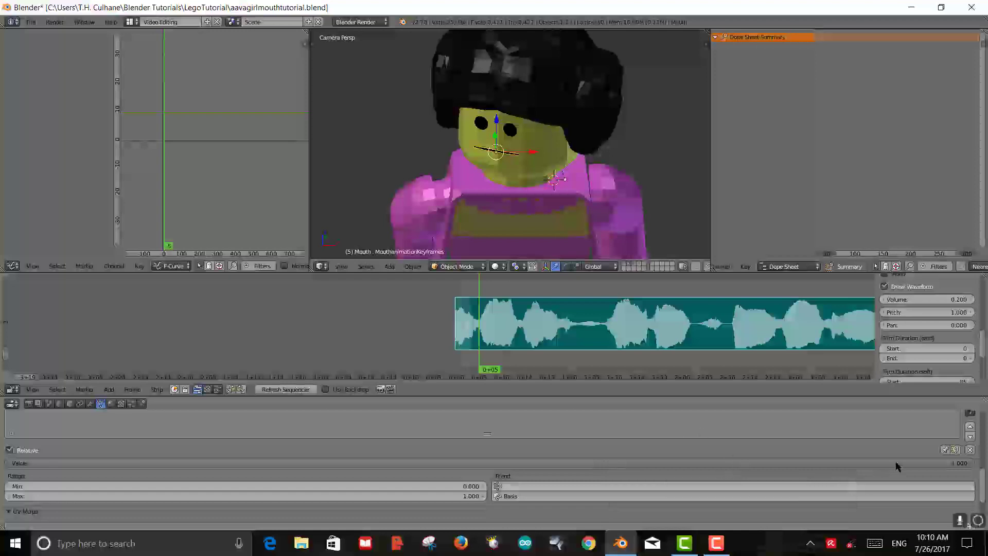
{"action": "left_click_drag", "start_coordinate": [895, 463], "coordinate": [877, 463]}
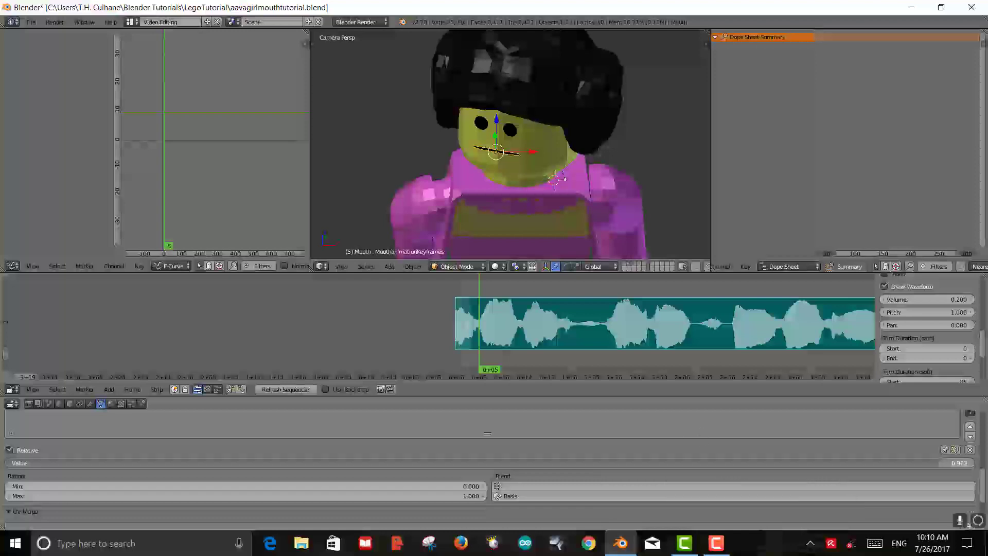
{"action": "left_click_drag", "start_coordinate": [942, 463], "coordinate": [596, 465]}
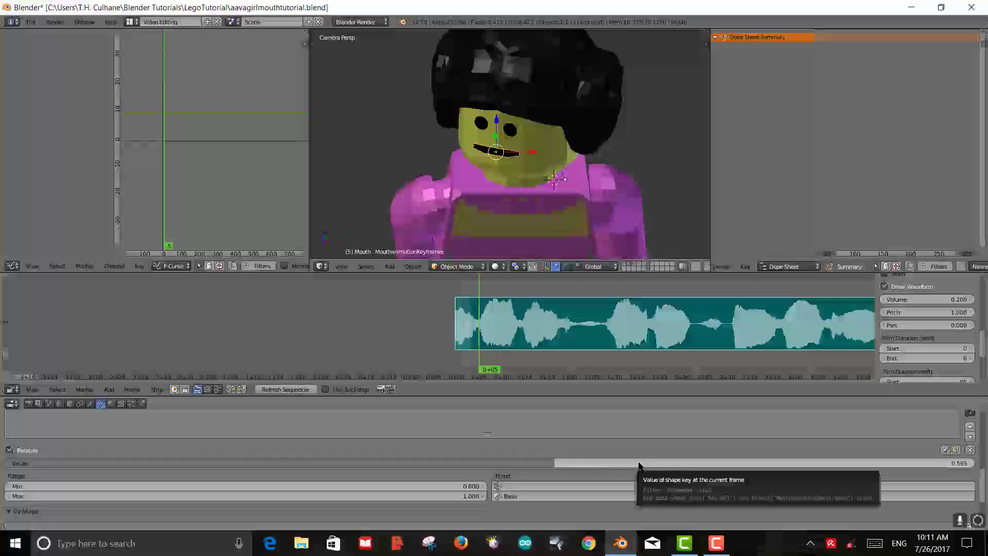
{"action": "key", "text": "i"}
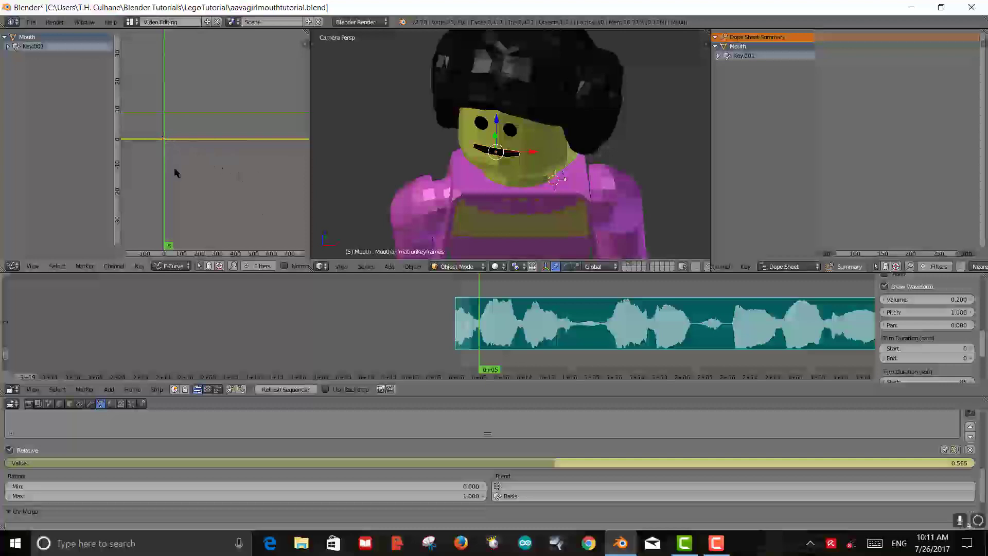
Fit the mouth shape key curve in the Graph Editor and stretch its frame axis
{"action": "scroll", "coordinate": [184, 177], "scroll_direction": "up", "scroll_amount": 2}
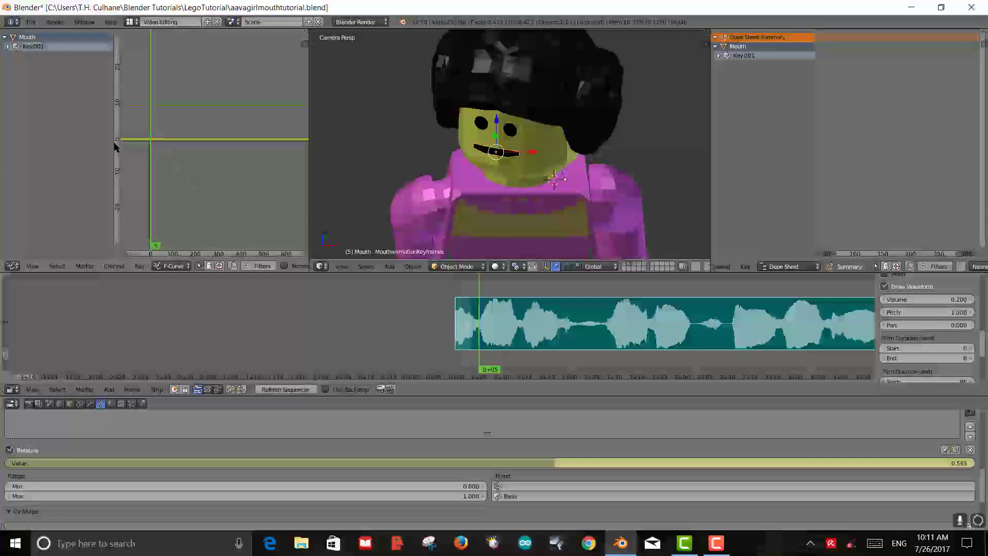
{"action": "key", "text": "Home"}
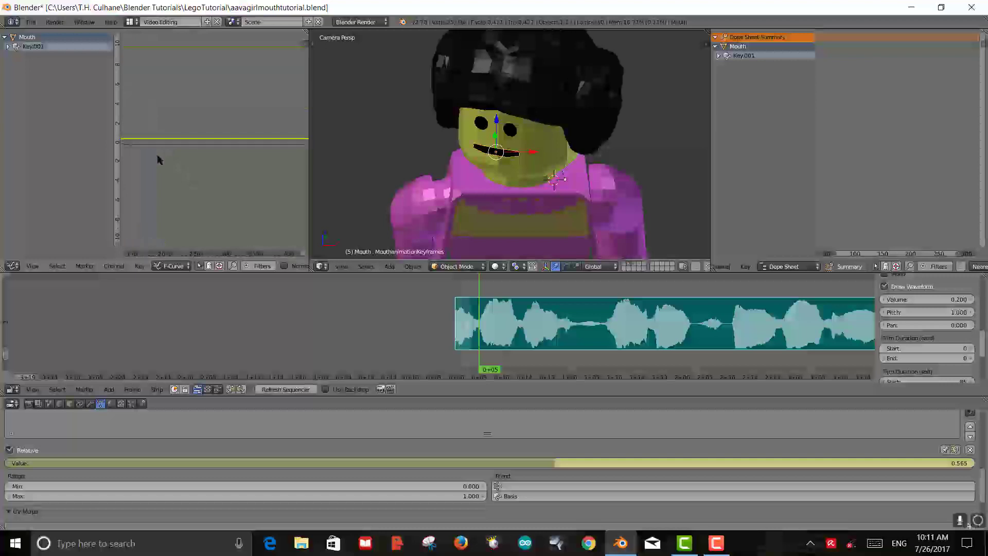
{"action": "scroll", "coordinate": [158, 156], "scroll_direction": "up", "scroll_amount": 3}
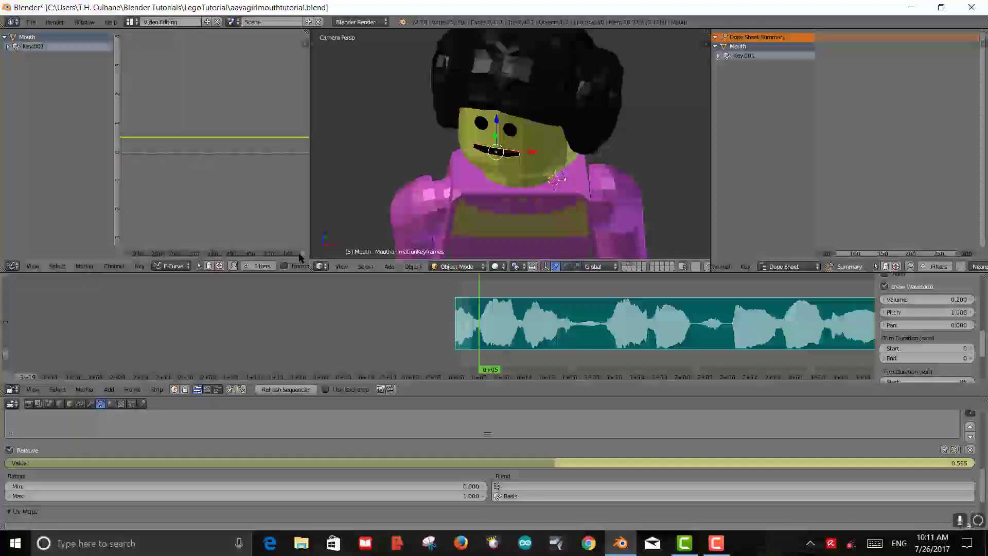
{"action": "left_click_drag", "start_coordinate": [301, 257], "coordinate": [249, 253]}
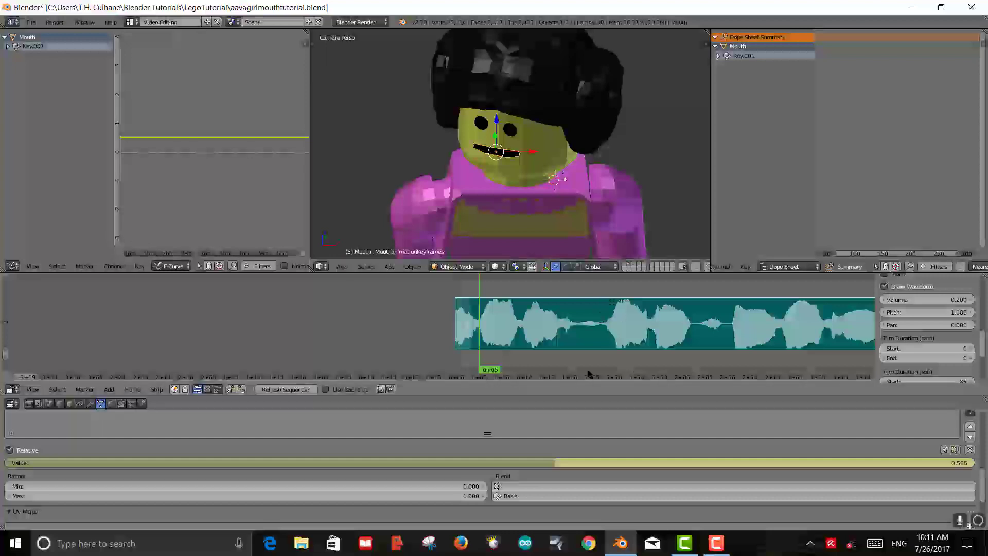
Keyframe the mouth shape value at 0.000 on frame 1, framing both keys in the graph
{"action": "left_click", "coordinate": [476, 287]}
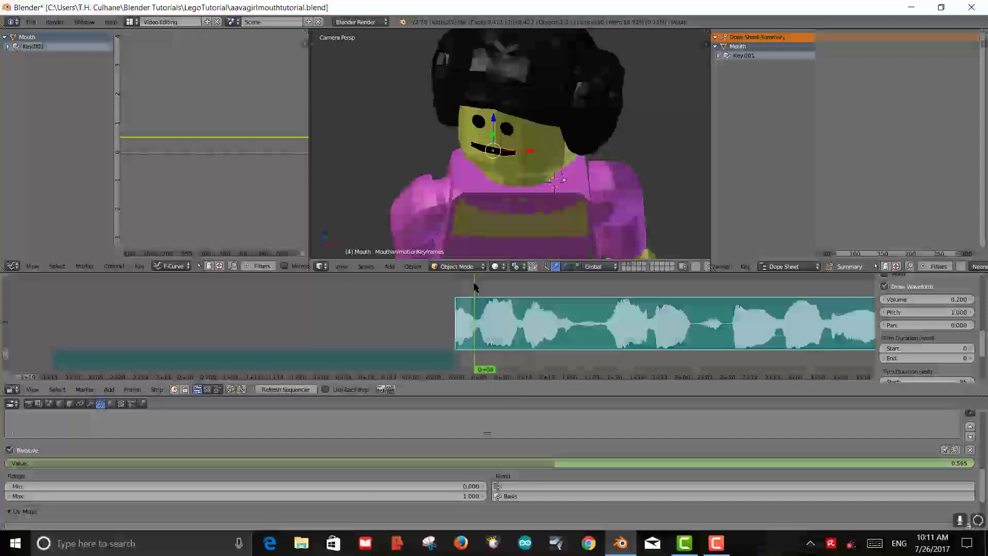
{"action": "left_click_drag", "start_coordinate": [474, 287], "coordinate": [460, 288]}
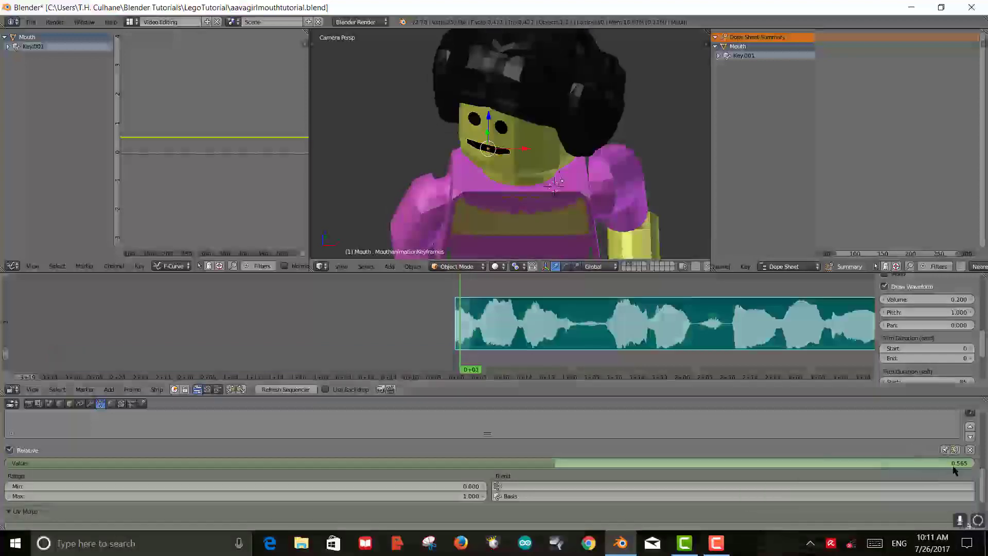
{"action": "left_click_drag", "start_coordinate": [953, 466], "coordinate": [407, 465]}
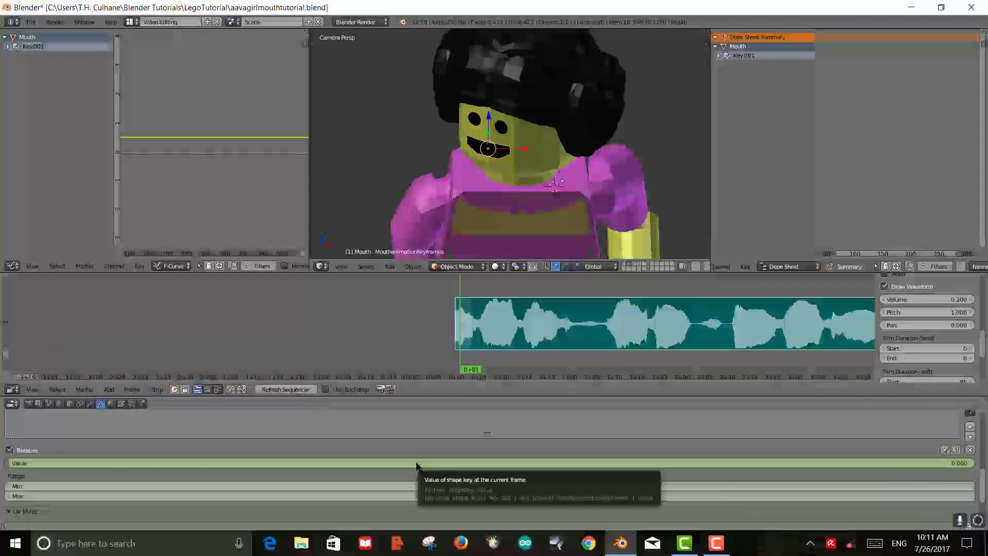
{"action": "key", "text": "i"}
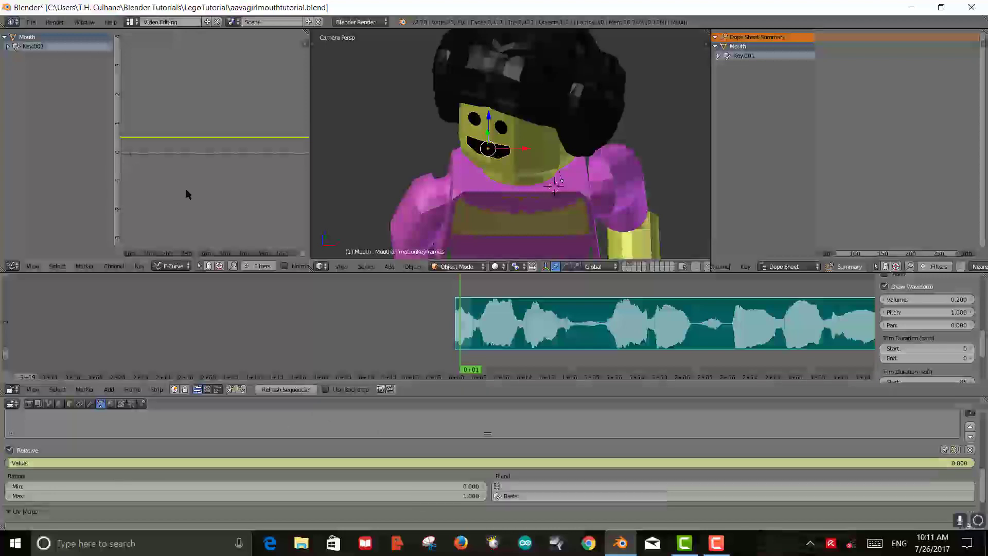
{"action": "scroll", "coordinate": [186, 194], "scroll_direction": "down", "scroll_amount": 5}
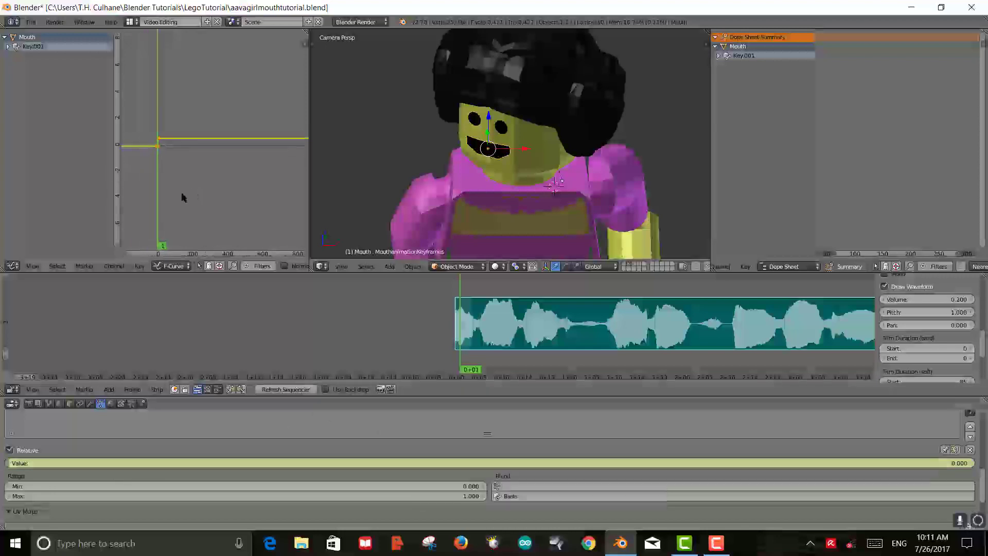
{"action": "middle_click_drag", "start_coordinate": [161, 193], "coordinate": [199, 149]}
{"action": "scroll", "coordinate": [212, 172], "scroll_direction": "up", "scroll_amount": 5}
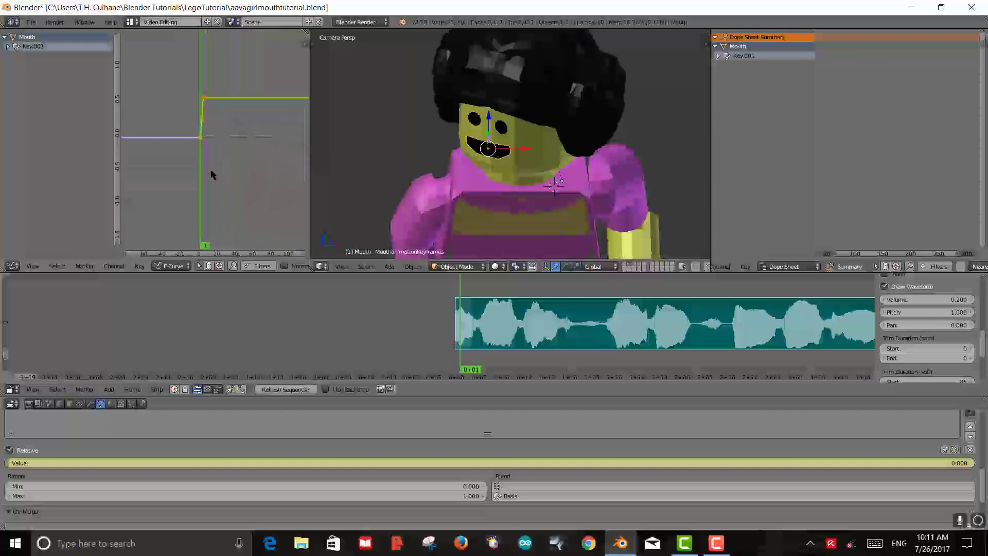
{"action": "scroll", "coordinate": [205, 169], "scroll_direction": "up", "scroll_amount": 2}
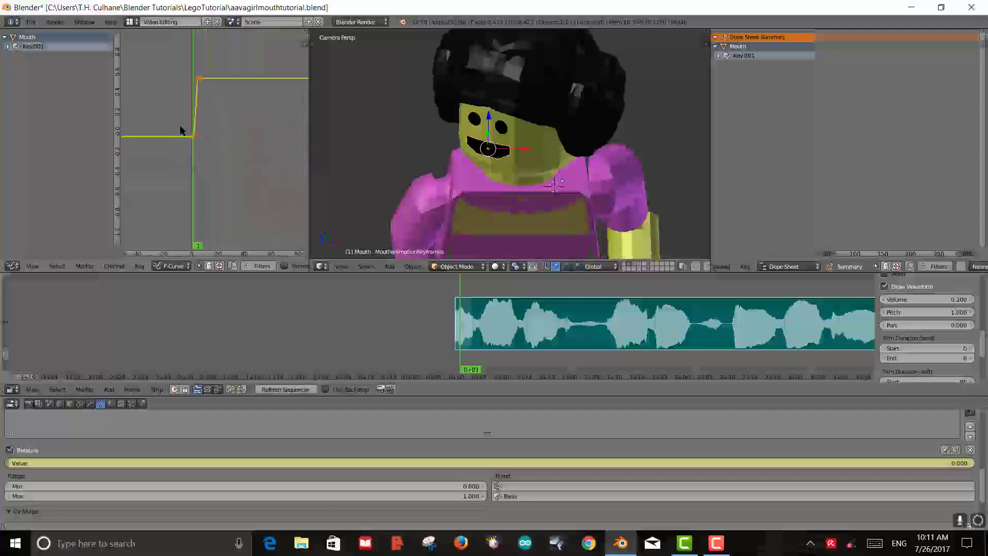
Keyframe the mouth shape value back to 0.000 on frame 6, previewing the mouth nearby
{"action": "left_click", "coordinate": [199, 74]}
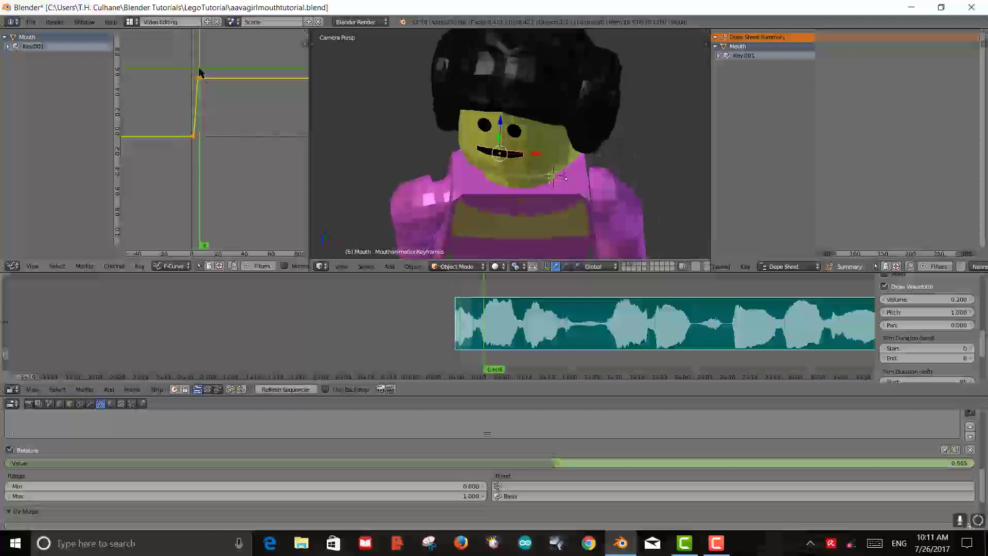
{"action": "left_click_drag", "start_coordinate": [199, 74], "coordinate": [203, 74]}
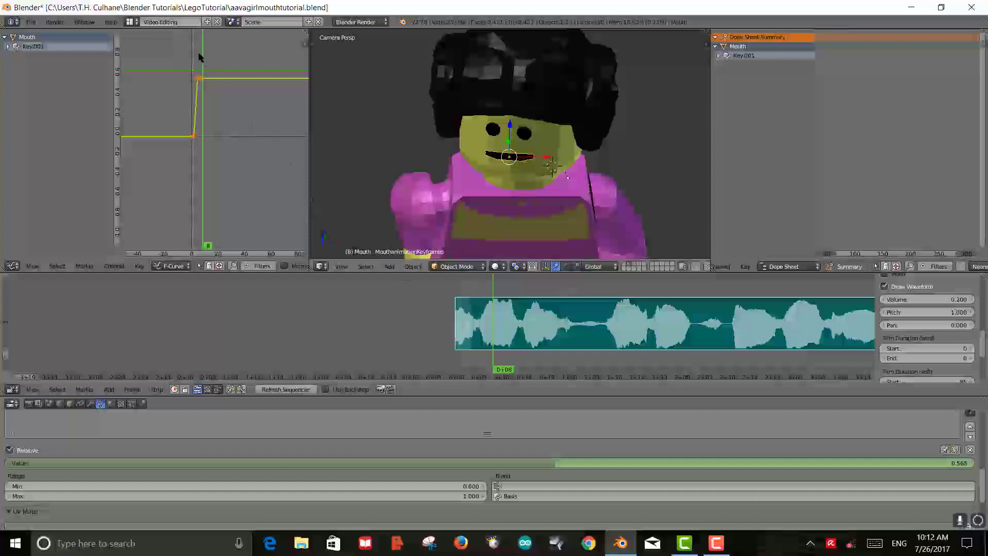
{"action": "left_click_drag", "start_coordinate": [198, 57], "coordinate": [200, 60]}
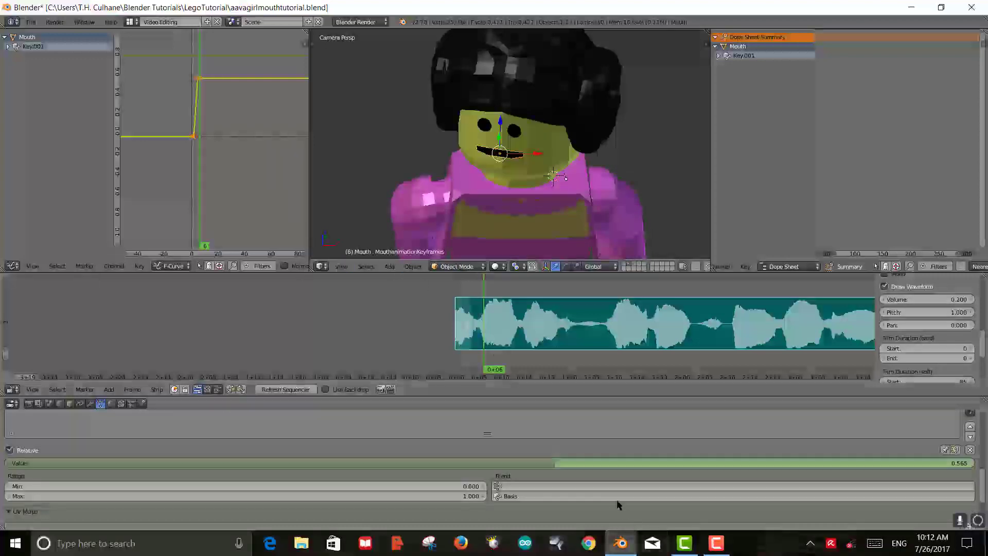
{"action": "left_click_drag", "start_coordinate": [583, 462], "coordinate": [101, 462]}
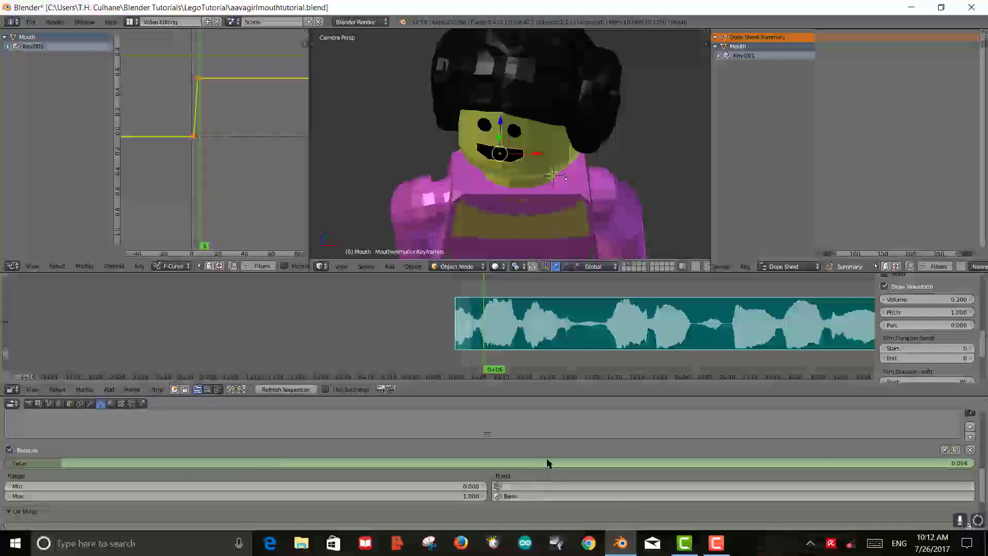
{"action": "left_click_drag", "start_coordinate": [548, 463], "coordinate": [104, 477]}
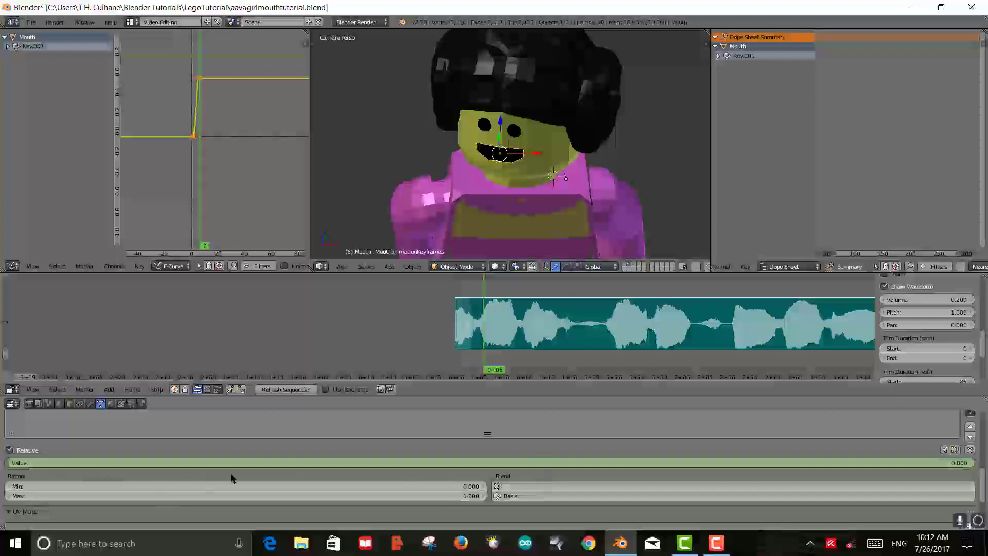
{"action": "key", "text": "i"}
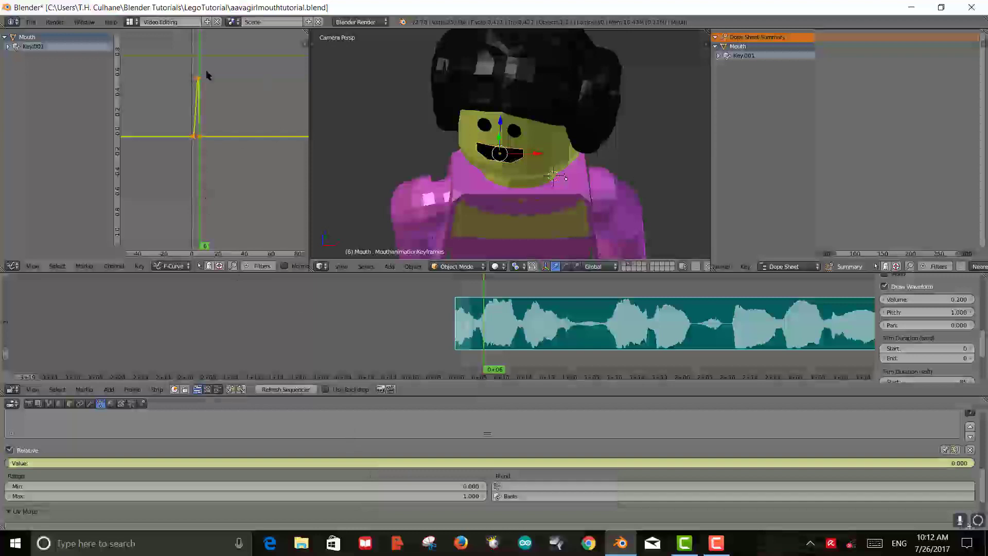
{"action": "mouse_move", "coordinate": [202, 69]}
{"action": "left_mouse_down"}
{"action": "mouse_move", "coordinate": [204, 58]}
{"action": "mouse_move", "coordinate": [190, 62]}
{"action": "mouse_move", "coordinate": [209, 62]}
{"action": "left_mouse_up"}
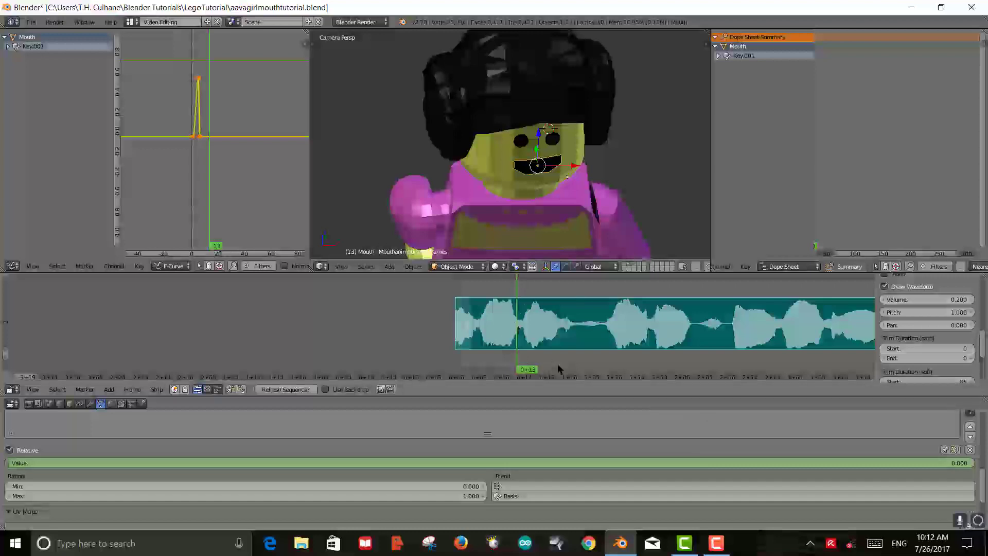
Raise the mouth shape value to 0.873 on frame 13 and keyframe it
{"action": "left_click_drag", "start_coordinate": [597, 465], "coordinate": [2, 422]}
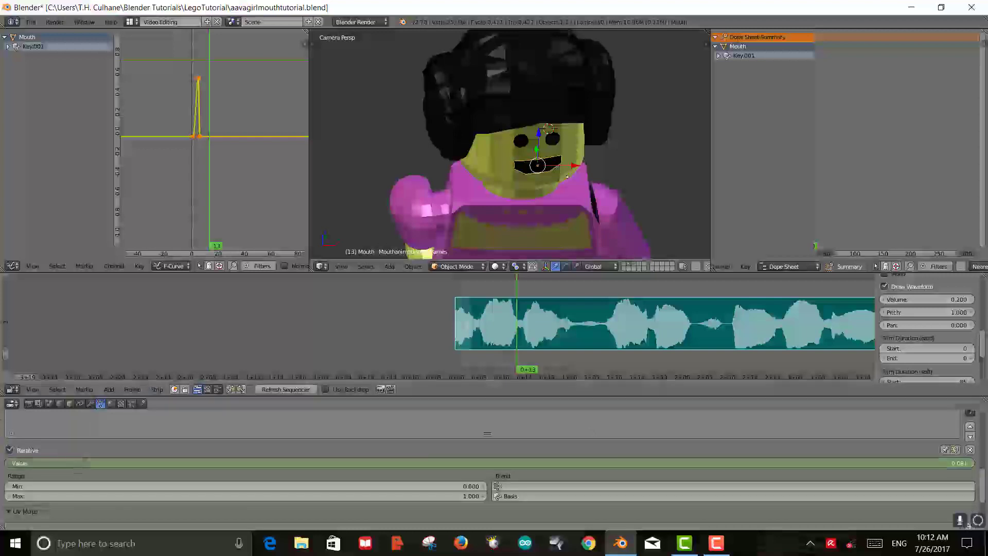
{"action": "left_click_drag", "start_coordinate": [93, 465], "coordinate": [797, 463]}
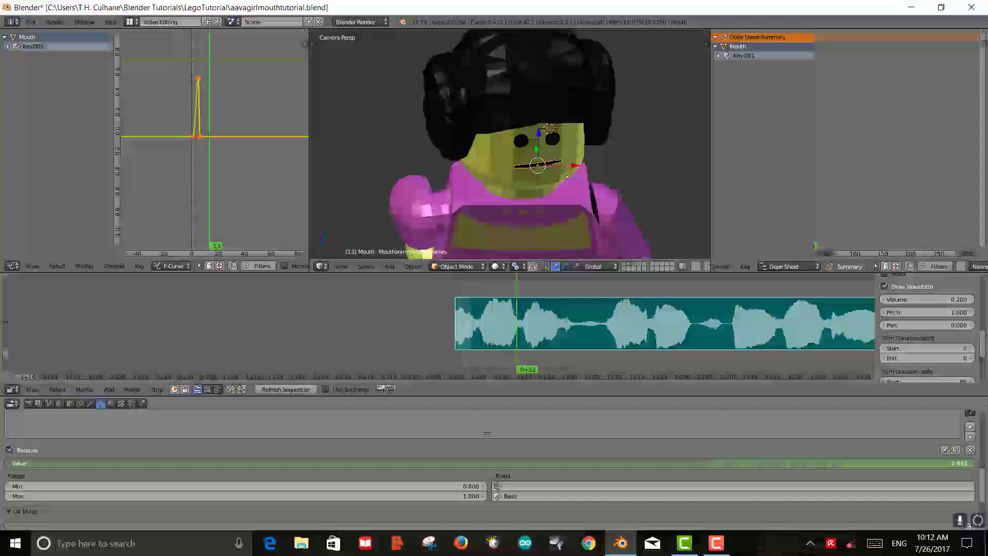
{"action": "left_click_drag", "start_coordinate": [843, 463], "coordinate": [850, 463]}
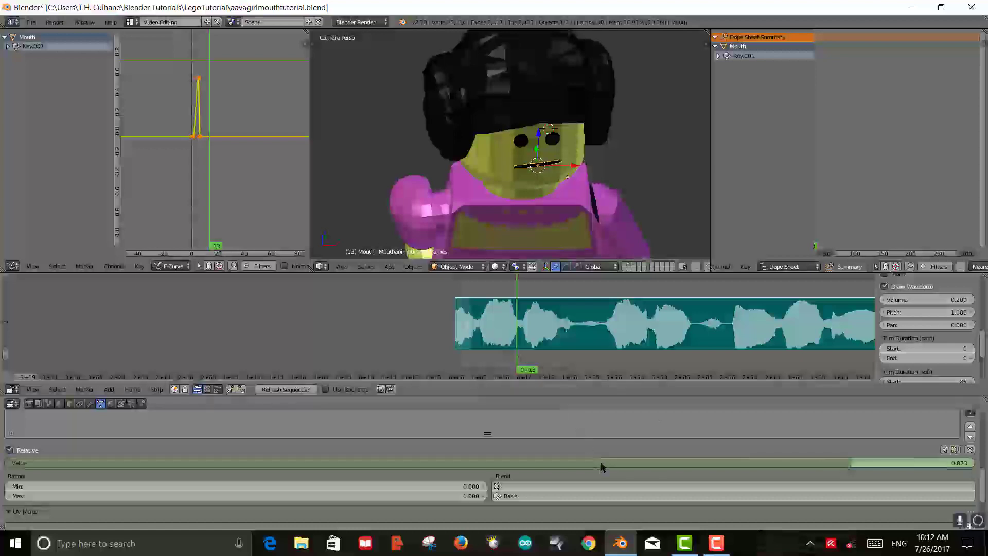
{"action": "key", "text": "i"}
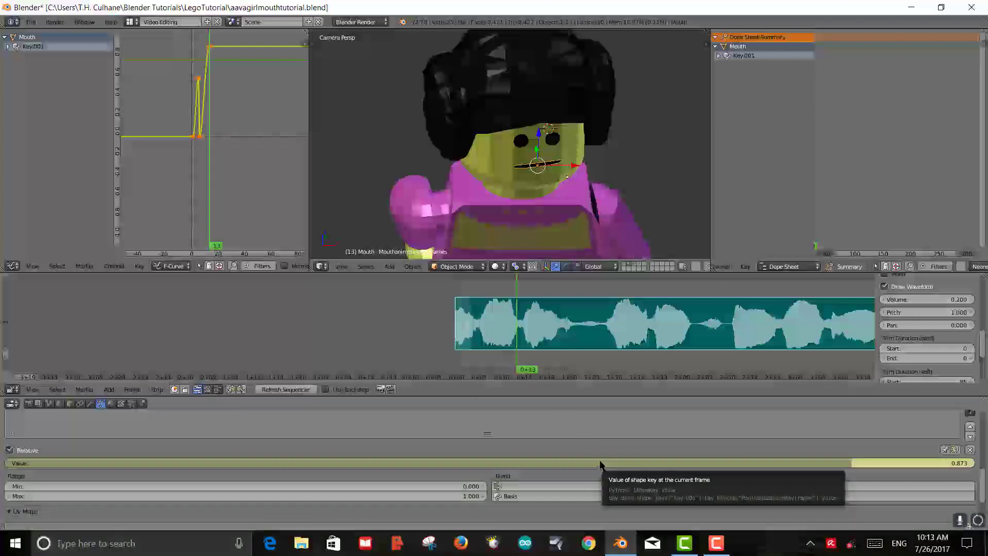
{"action": "left_click_drag", "start_coordinate": [489, 280], "coordinate": [527, 282]}
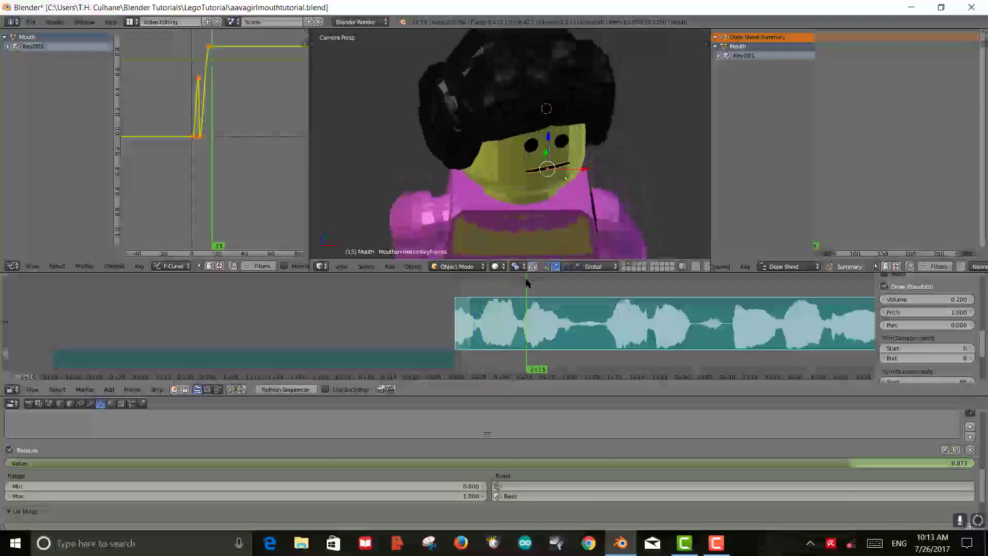
Select the sound strip and play the animation to preview the mouth from frame 15 to 27
{"action": "right_click", "coordinate": [514, 302]}
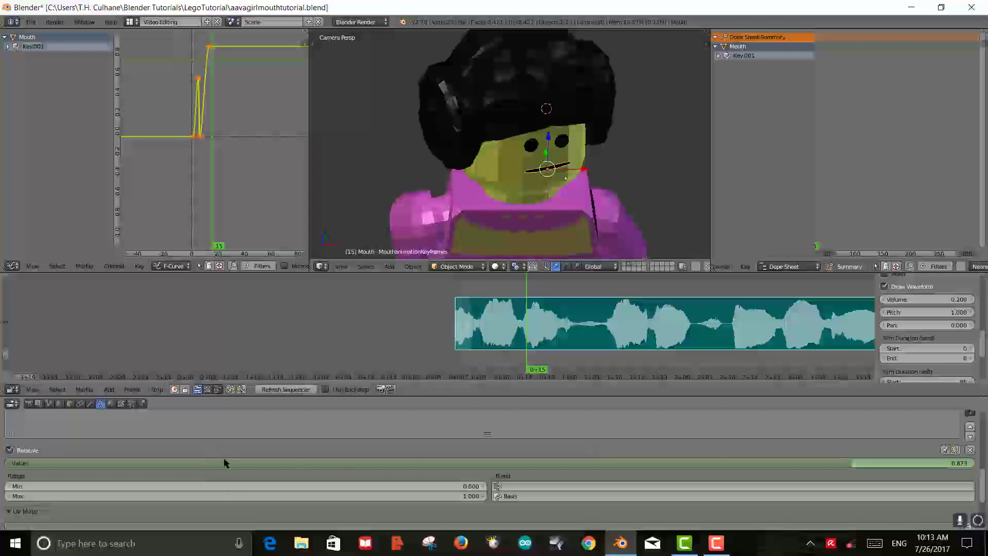
{"action": "scroll", "coordinate": [269, 433], "scroll_direction": "up", "scroll_amount": 2}
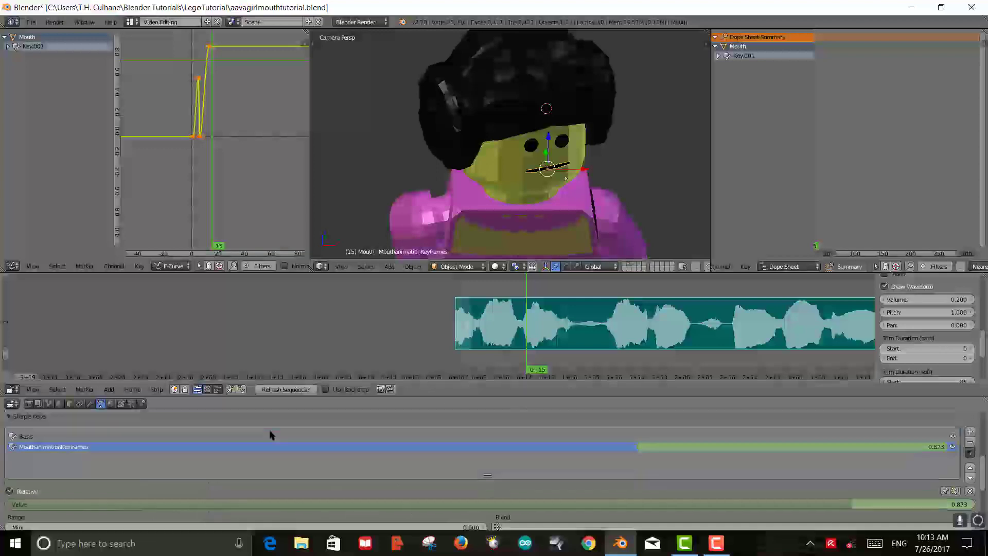
{"action": "scroll", "coordinate": [260, 441], "scroll_direction": "down", "scroll_amount": 2}
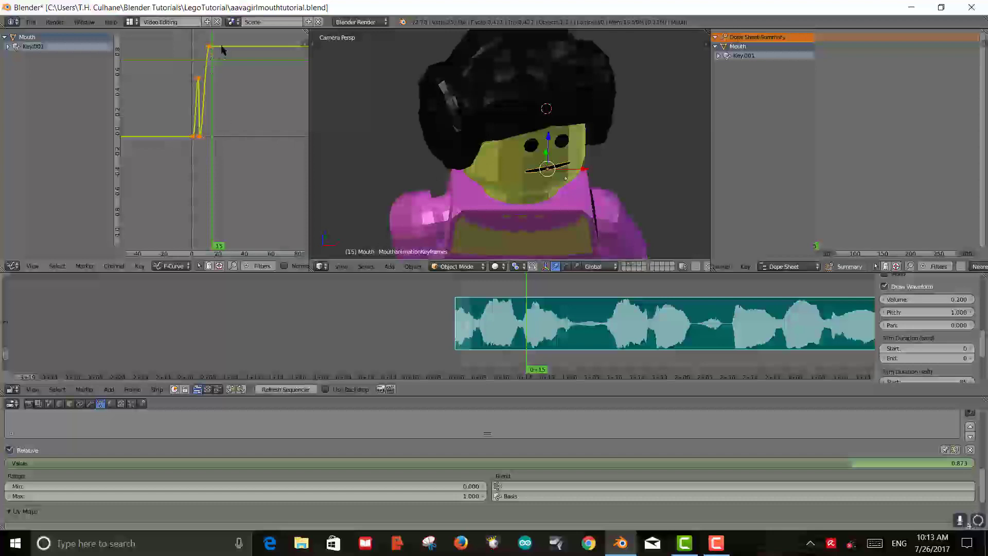
{"action": "key", "text": "alt+a"}
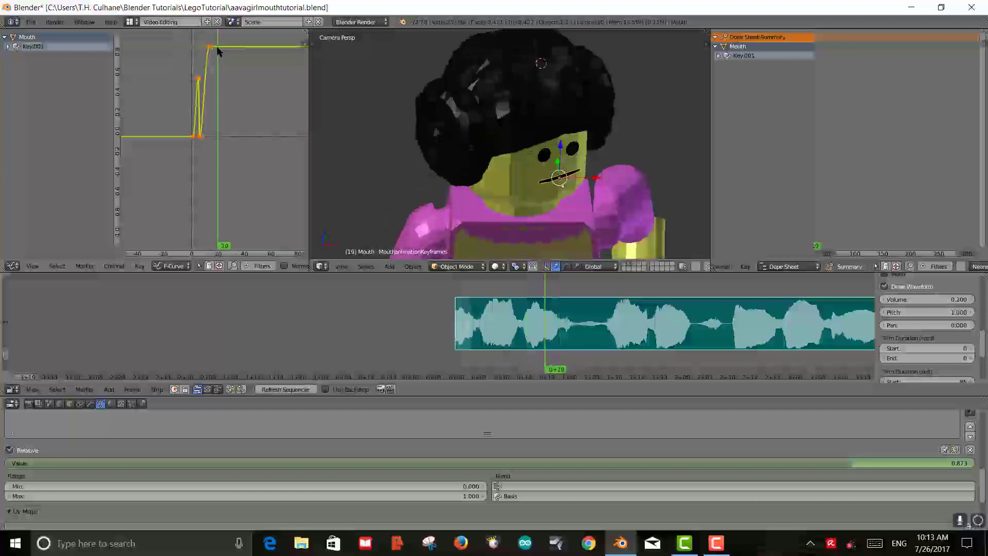
{"action": "mouse_move", "coordinate": [220, 50]}
{"action": "left_mouse_down"}
{"action": "mouse_move", "coordinate": [230, 50]}
{"action": "mouse_move", "coordinate": [212, 49]}
{"action": "left_mouse_up"}
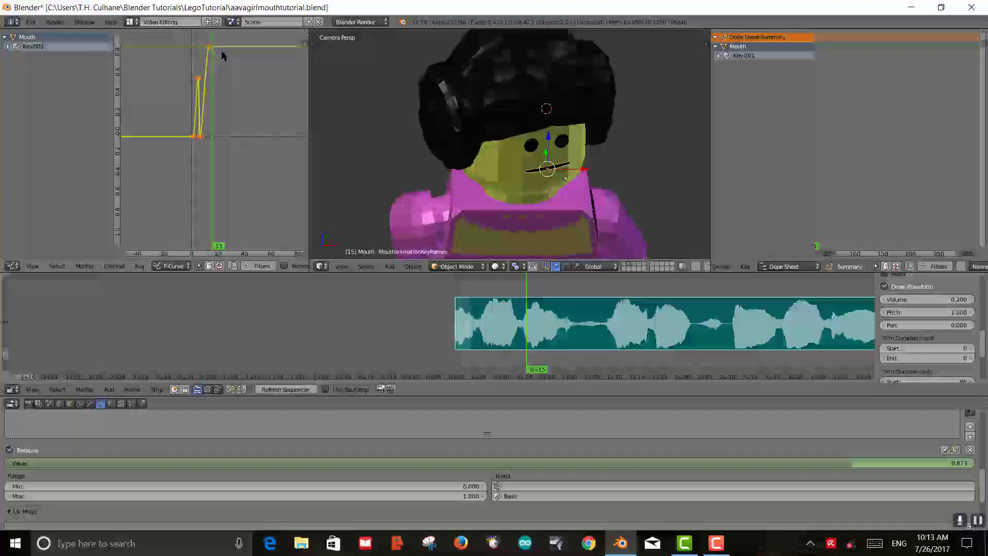
Key all channels on frame 15, then re-key the mouth shape value at 0 there
{"action": "key", "text": "i"}
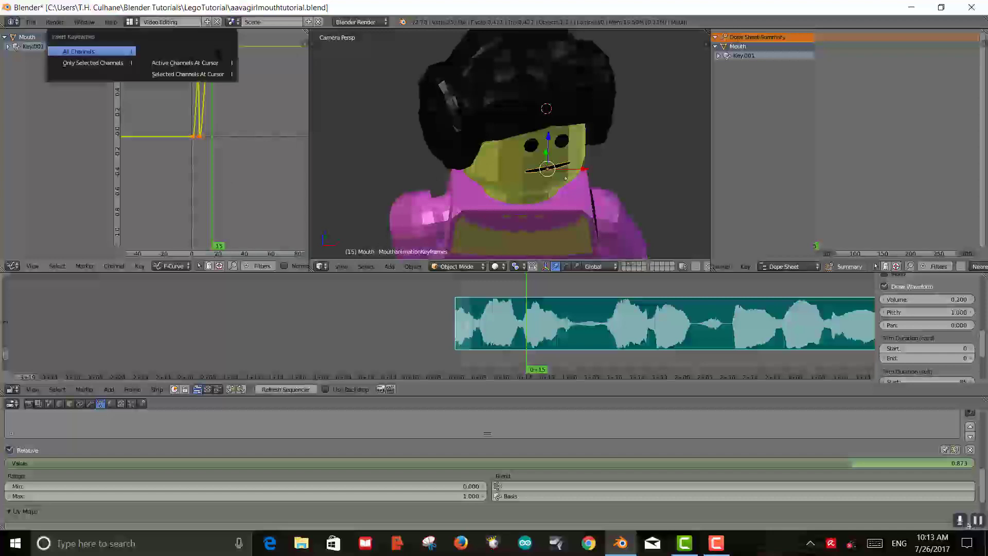
{"action": "left_click", "coordinate": [229, 76]}
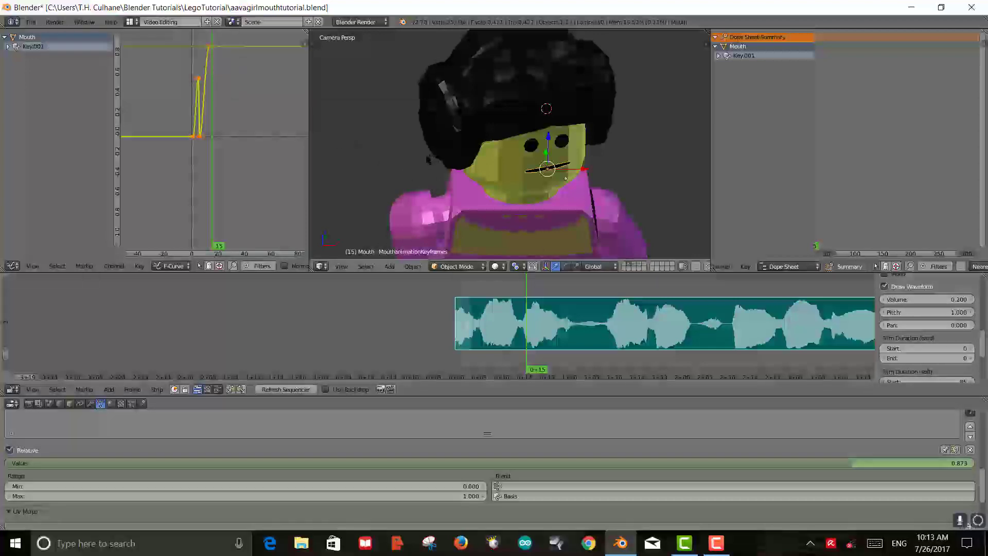
{"action": "key", "text": "i"}
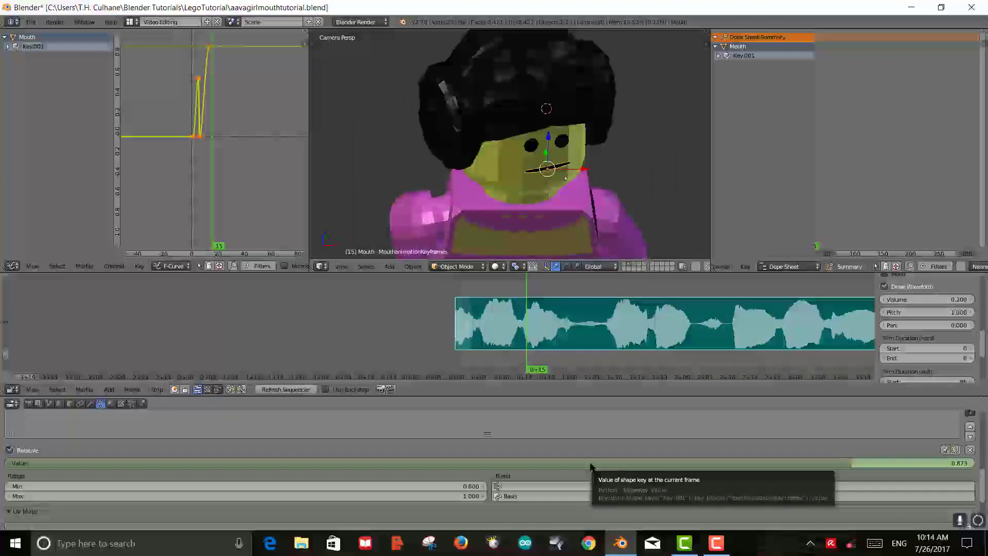
{"action": "left_click_drag", "start_coordinate": [590, 464], "coordinate": [242, 463]}
{"action": "left_click_drag", "start_coordinate": [502, 463], "coordinate": [31, 463]}
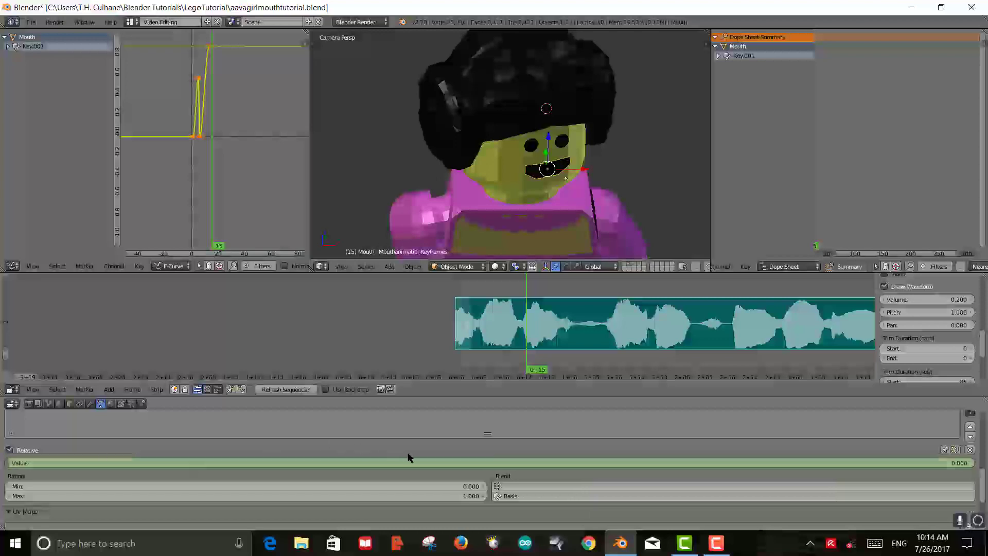
{"action": "key", "text": "i"}
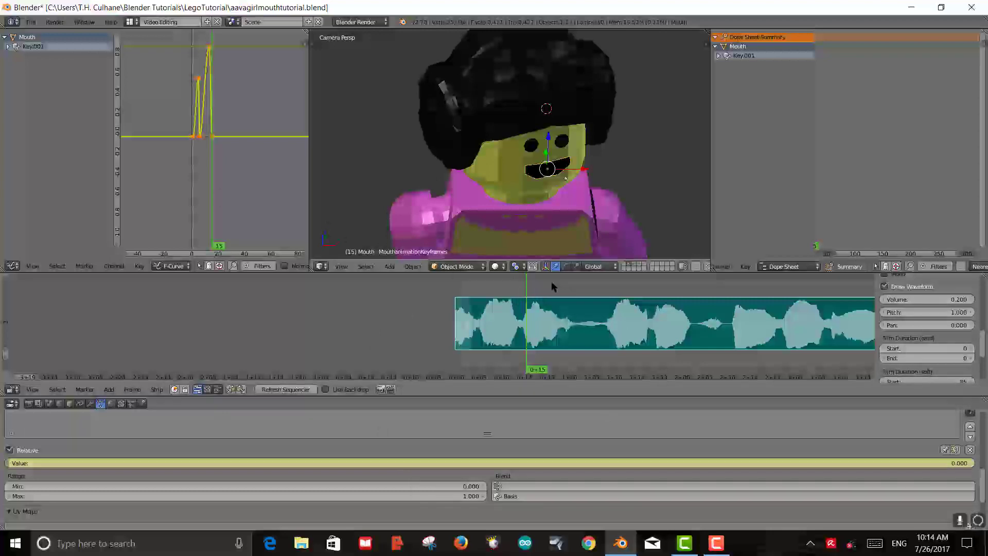
Keyframe the mouth shape value at 0.54 on frame 21 and 0.715 on frame 24
{"action": "left_click_drag", "start_coordinate": [551, 281], "coordinate": [555, 282]}
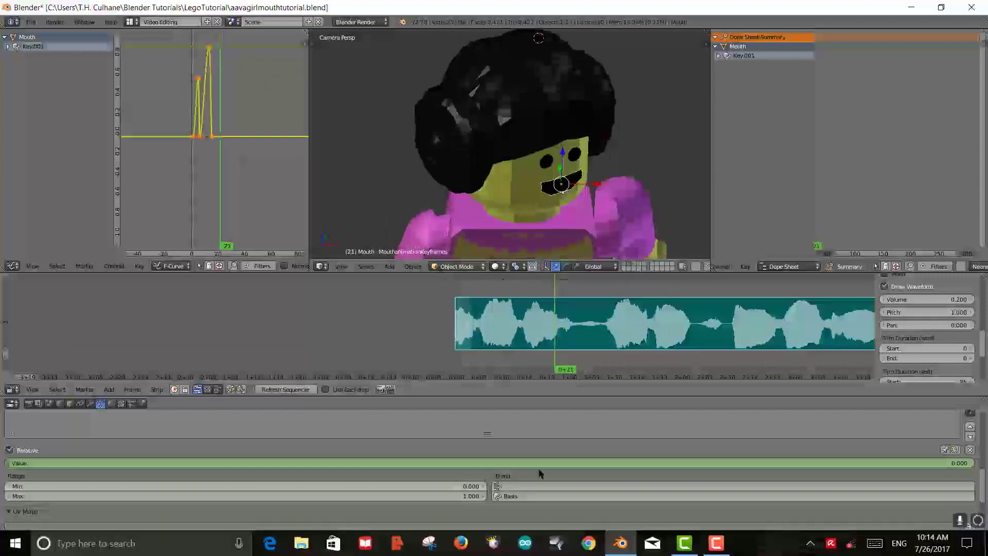
{"action": "left_click_drag", "start_coordinate": [538, 464], "coordinate": [789, 463]}
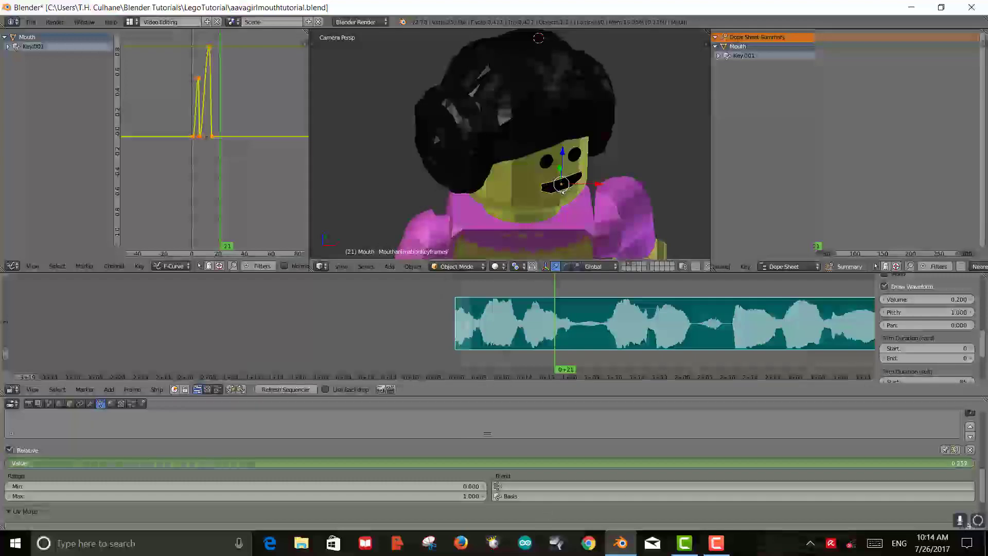
{"action": "left_click_drag", "start_coordinate": [254, 463], "coordinate": [530, 443]}
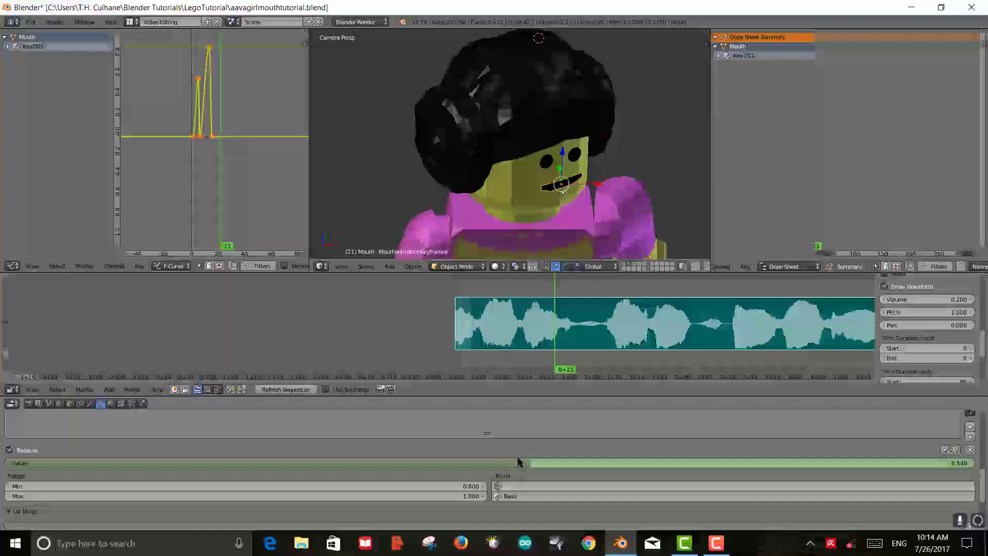
{"action": "key", "text": "i"}
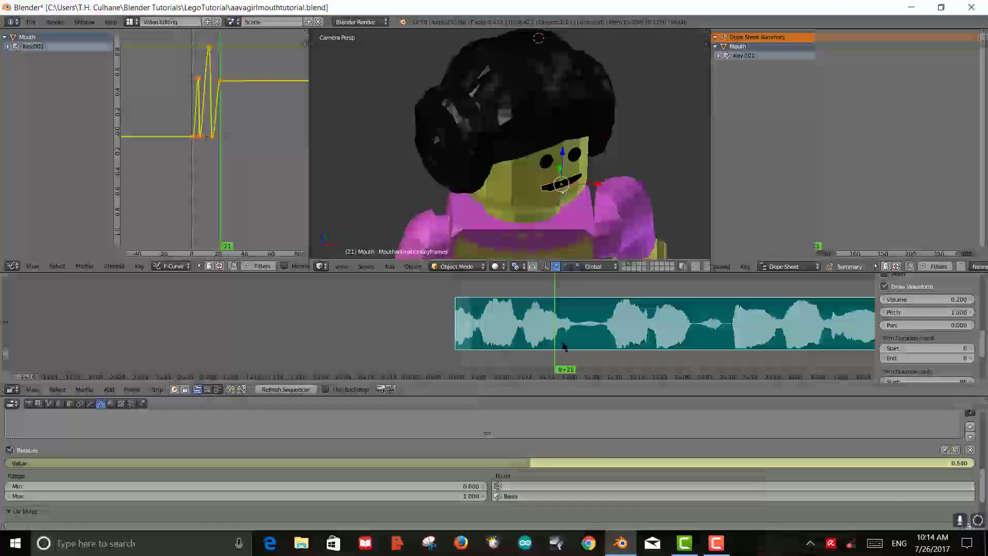
{"action": "left_click_drag", "start_coordinate": [560, 318], "coordinate": [569, 317]}
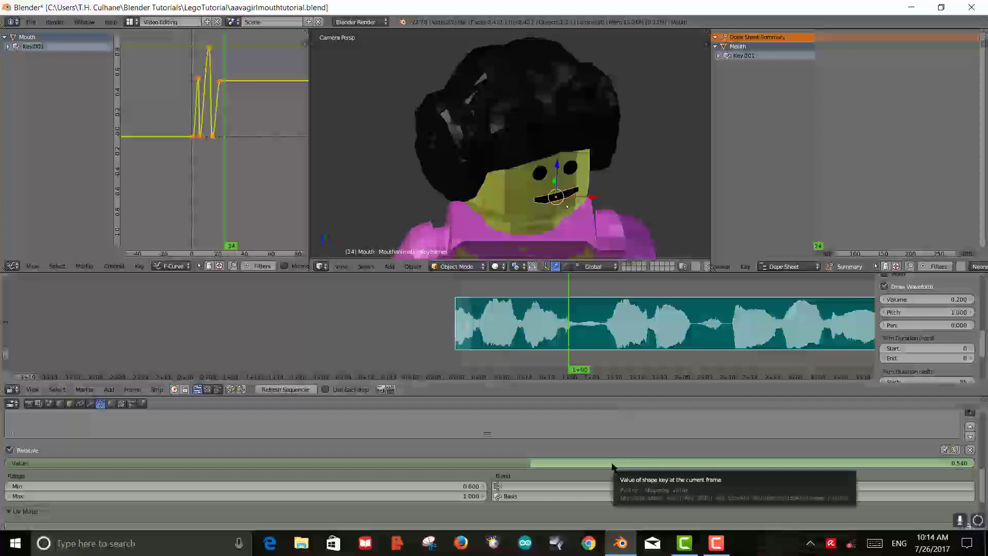
{"action": "left_click_drag", "start_coordinate": [612, 466], "coordinate": [699, 463]}
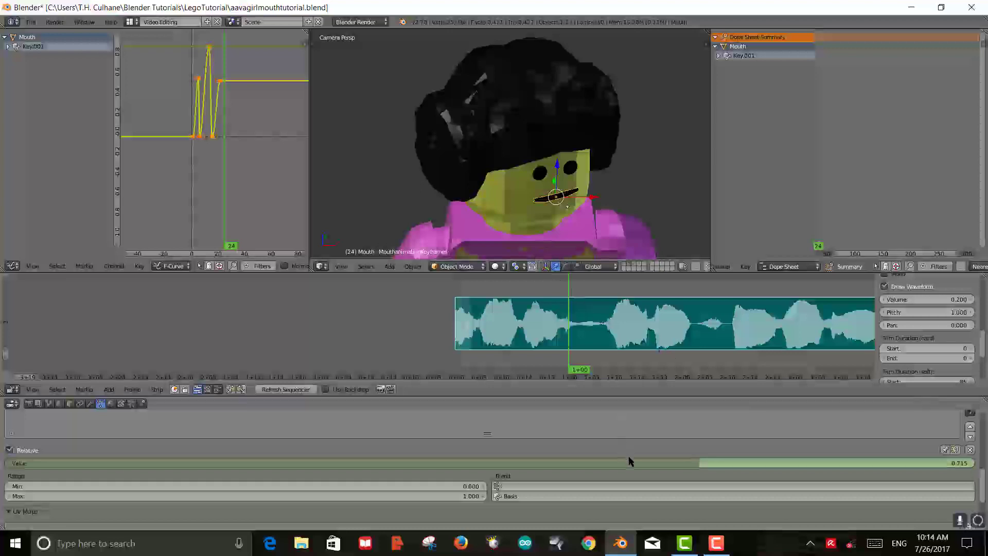
{"action": "key", "text": "i"}
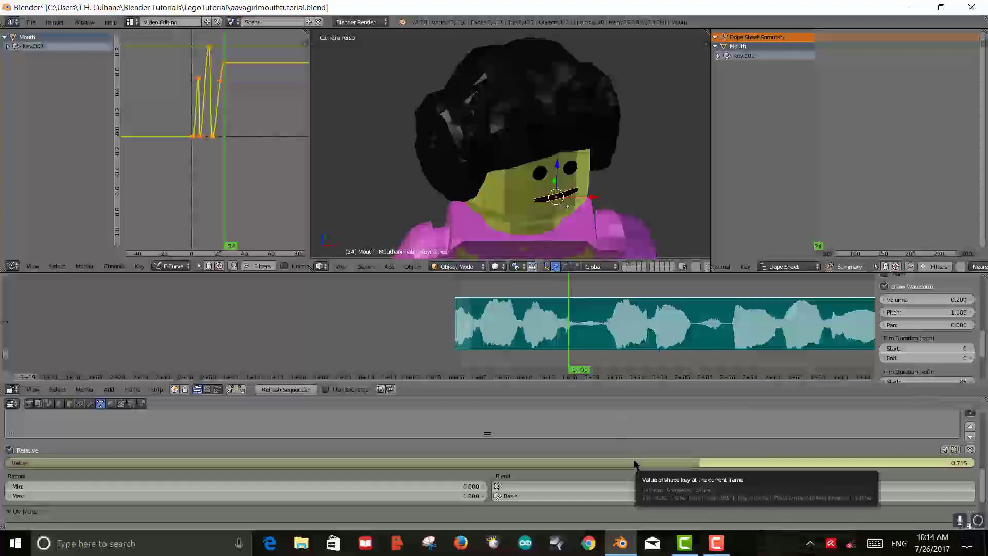
Keyframe the mouth fully open at 1.0 on frame 25 and closed at 0 on frame 33
{"action": "left_click_drag", "start_coordinate": [565, 291], "coordinate": [573, 289]}
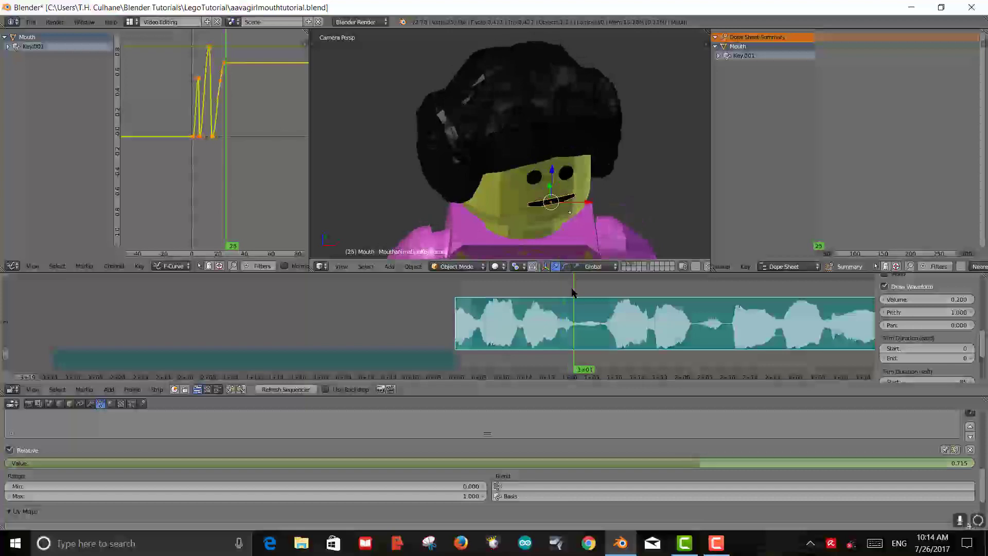
{"action": "left_click_drag", "start_coordinate": [681, 459], "coordinate": [893, 461]}
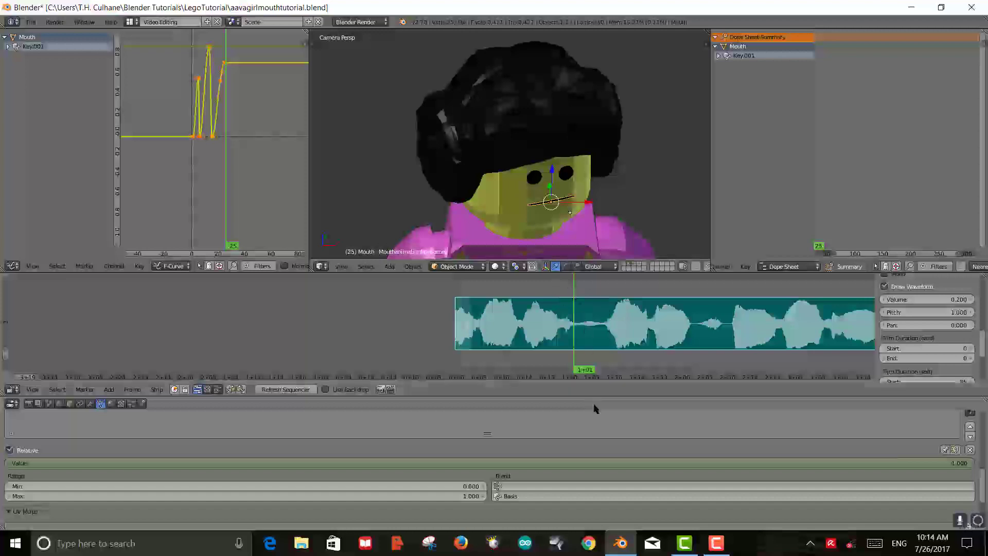
{"action": "key", "text": "i"}
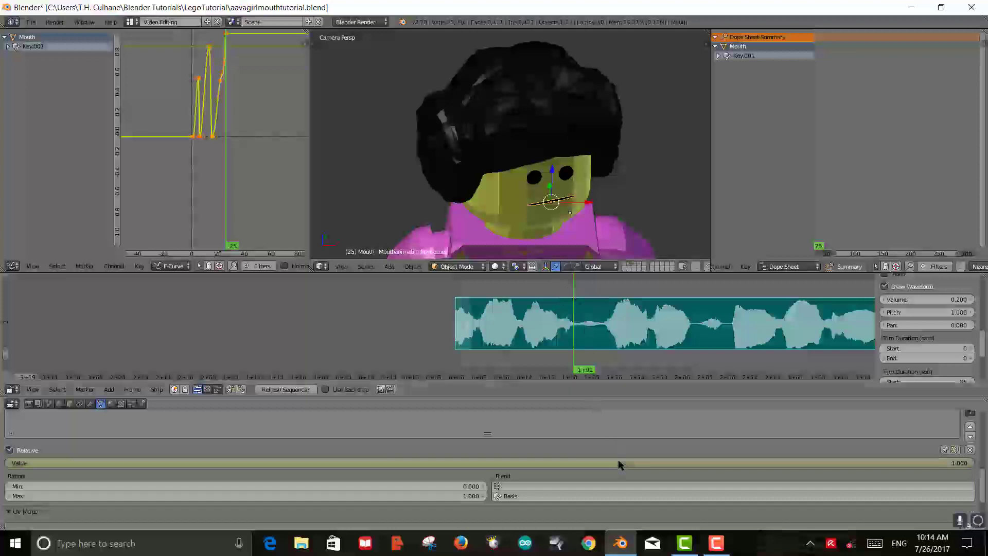
{"action": "left_click_drag", "start_coordinate": [573, 312], "coordinate": [613, 309]}
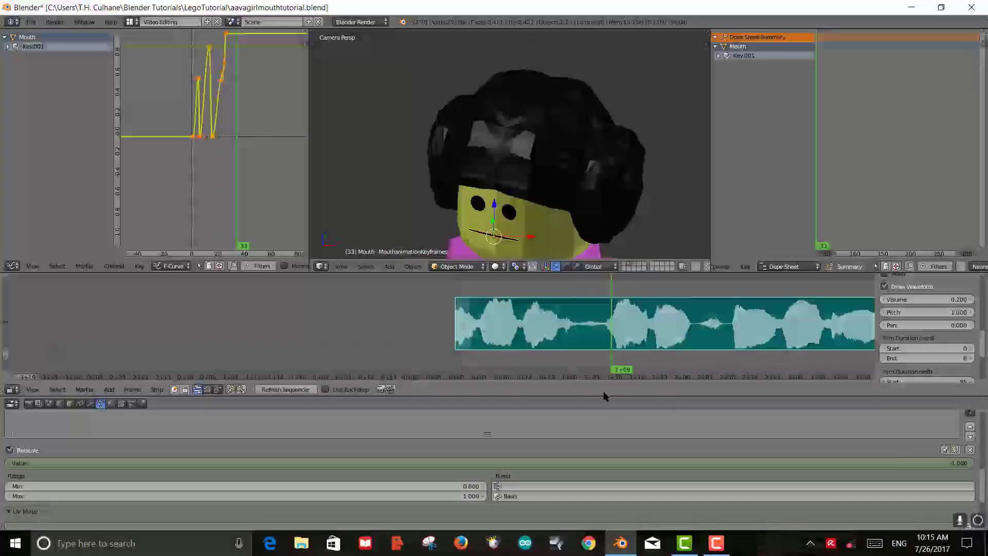
{"action": "left_click", "coordinate": [628, 465]}
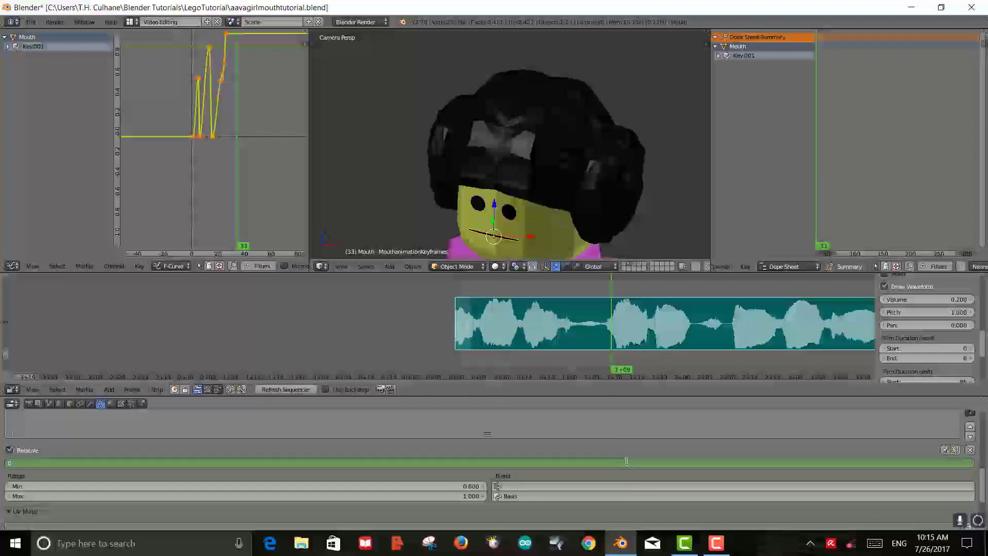
{"action": "key", "text": "Return"}
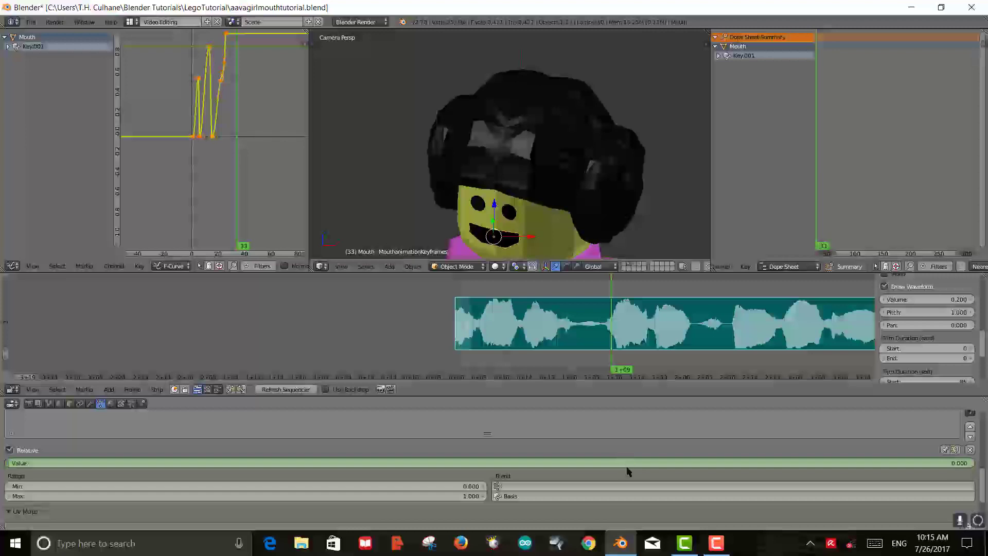
{"action": "key", "text": "i"}
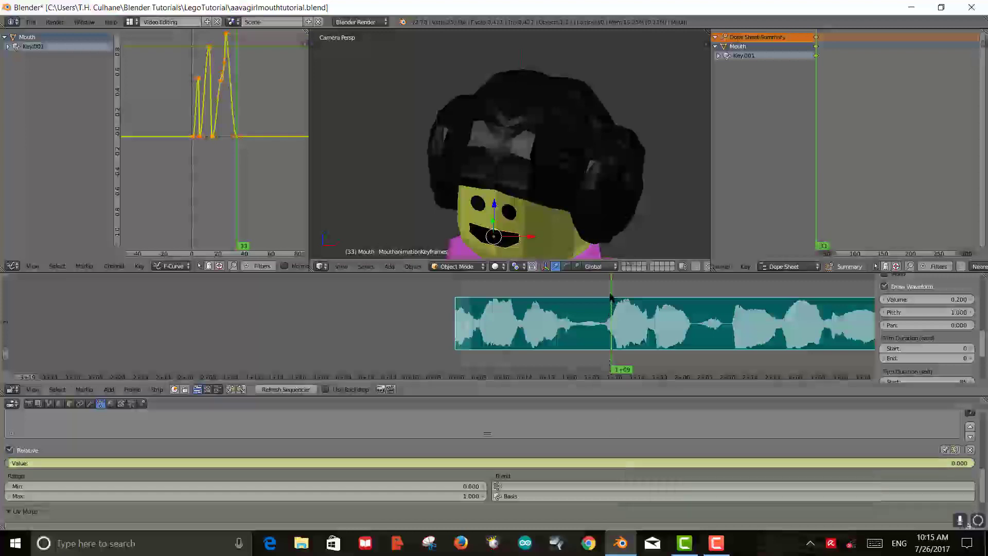
{"action": "mouse_move", "coordinate": [612, 294]}
{"action": "left_mouse_down"}
{"action": "mouse_move", "coordinate": [455, 292]}
{"action": "mouse_move", "coordinate": [633, 286]}
{"action": "mouse_move", "coordinate": [527, 283]}
{"action": "mouse_move", "coordinate": [620, 278]}
{"action": "mouse_move", "coordinate": [585, 287]}
{"action": "mouse_move", "coordinate": [604, 287]}
{"action": "mouse_move", "coordinate": [588, 288]}
{"action": "mouse_move", "coordinate": [607, 300]}
{"action": "mouse_move", "coordinate": [575, 298]}
{"action": "mouse_move", "coordinate": [604, 300]}
{"action": "left_mouse_up"}
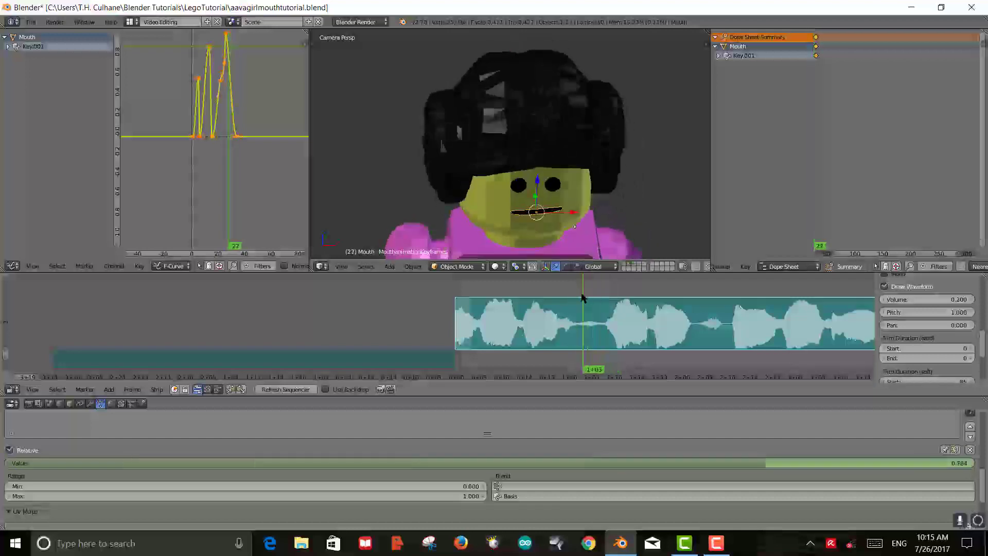
{"action": "left_click_drag", "start_coordinate": [583, 297], "coordinate": [589, 294]}
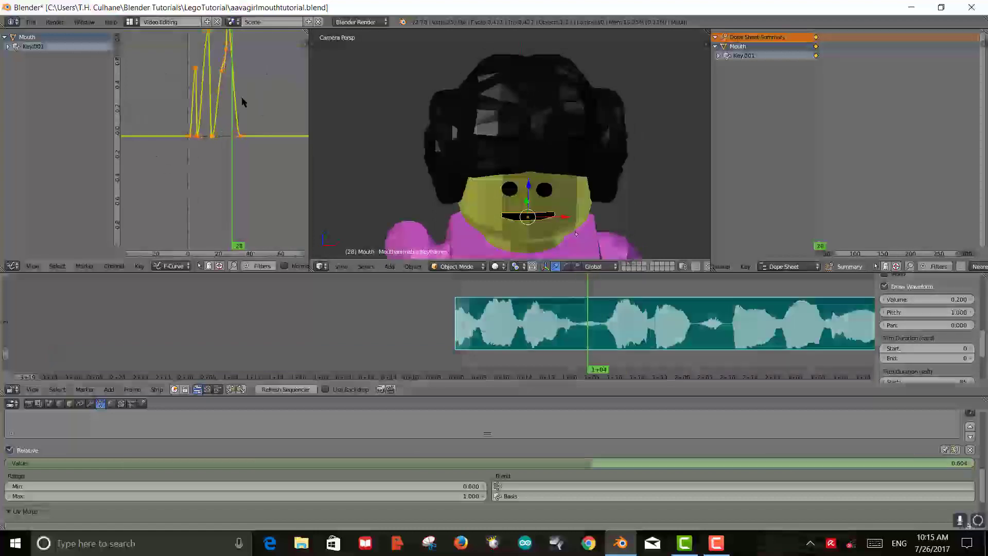
Zoom the Graph Editor onto the mouth curve and select the peak keyframe at frame 25
{"action": "scroll", "coordinate": [249, 105], "scroll_direction": "up", "scroll_amount": 3}
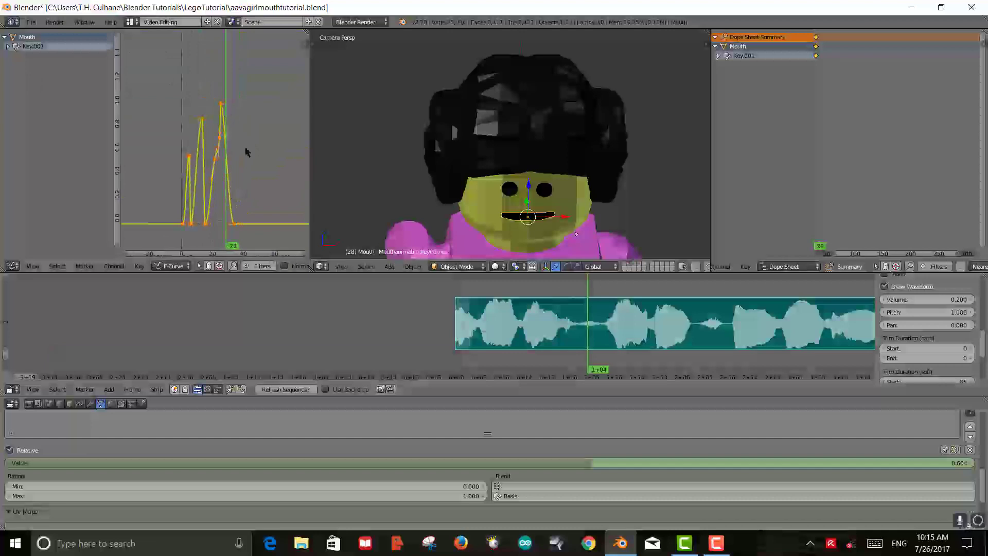
{"action": "left_click", "coordinate": [233, 55]}
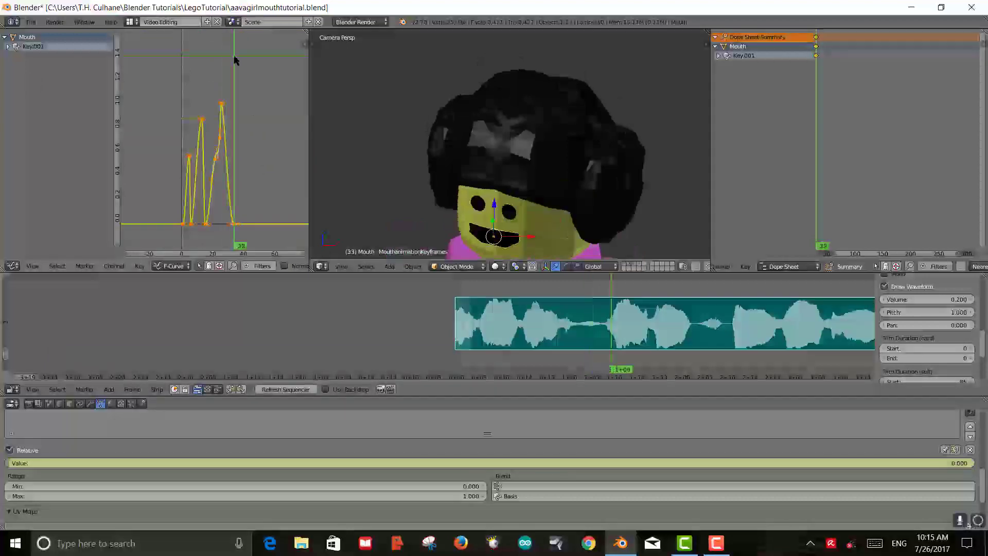
{"action": "right_click", "coordinate": [221, 104]}
{"action": "key", "text": "g"}
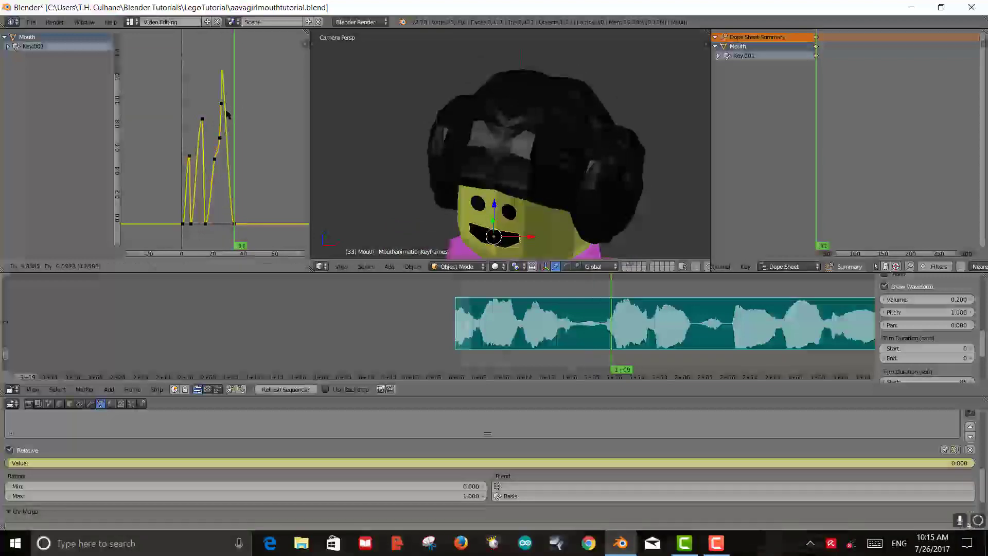
{"action": "key", "text": "Escape"}
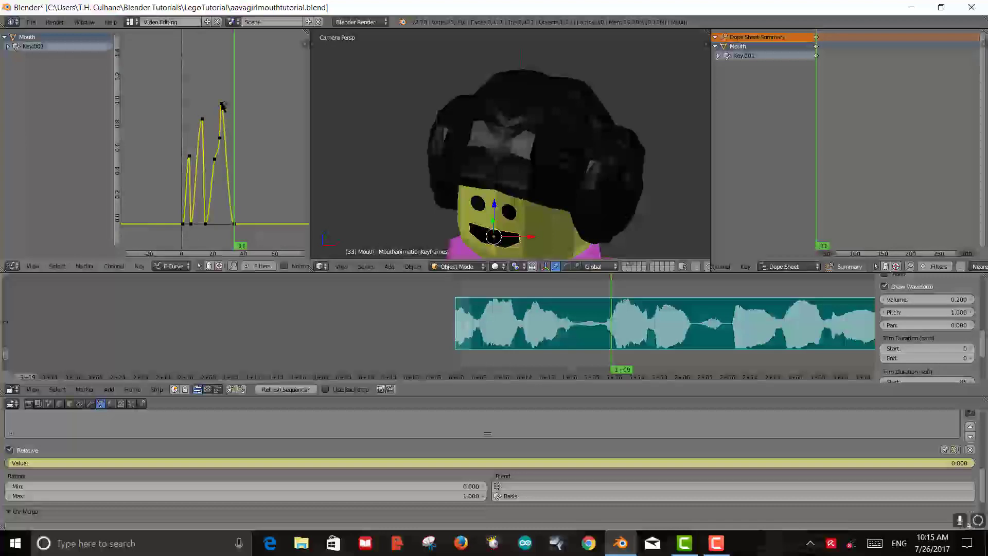
{"action": "key", "text": "Down"}
{"action": "middle_click_drag", "start_coordinate": [222, 105], "coordinate": [238, 157], "text": "ctrl"}
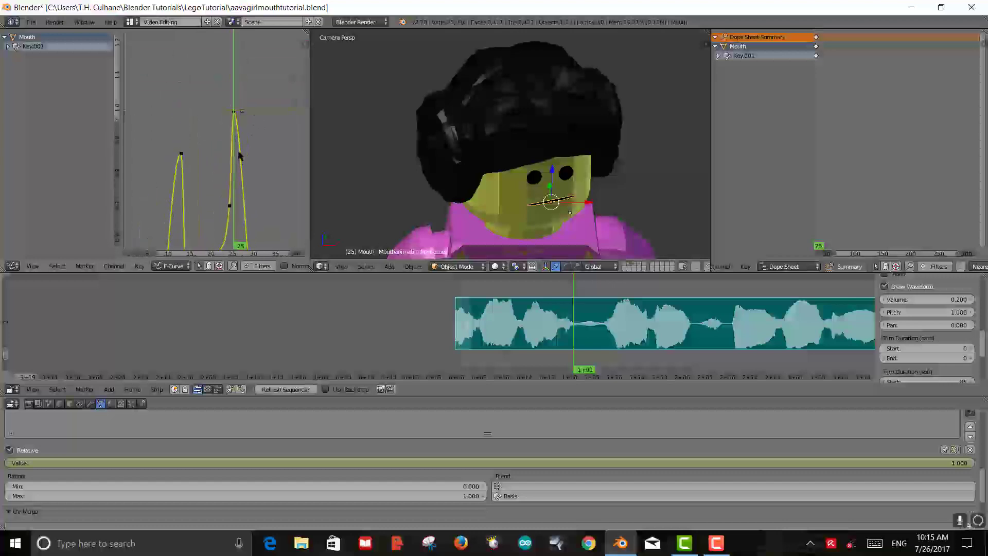
{"action": "right_click", "coordinate": [232, 114]}
{"action": "scroll", "coordinate": [257, 113], "scroll_direction": "down", "scroll_amount": 2}
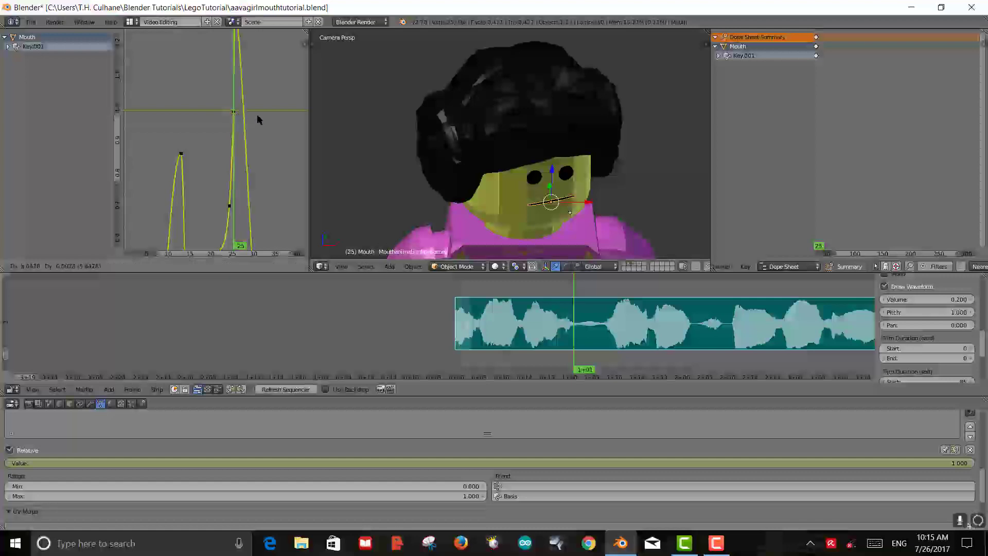
{"action": "scroll", "coordinate": [257, 121], "scroll_direction": "down", "scroll_amount": 4}
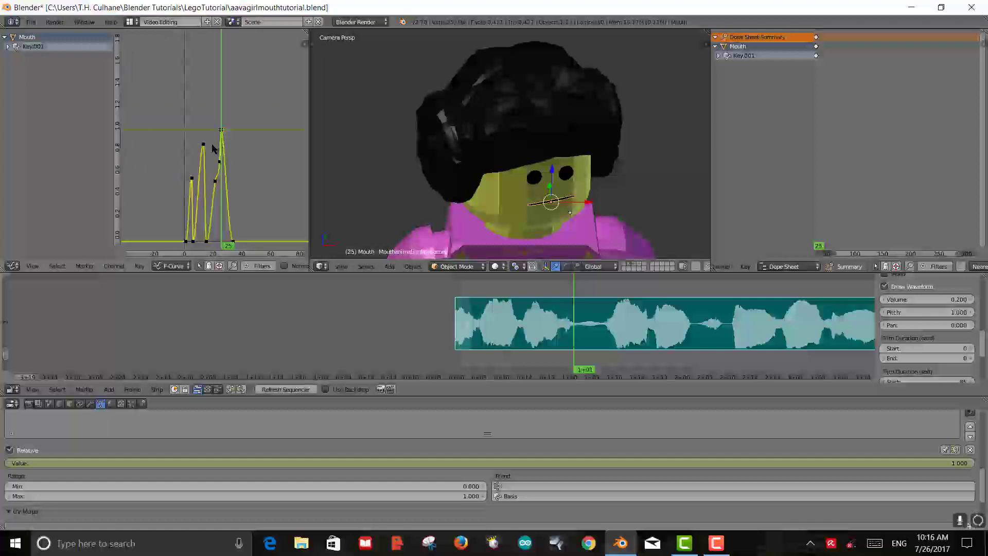
Box-select the peak keyframe and move it to a new position on the curve
{"action": "key", "text": "b"}
{"action": "left_click_drag", "start_coordinate": [216, 121], "coordinate": [235, 142]}
{"action": "key", "text": "g"}
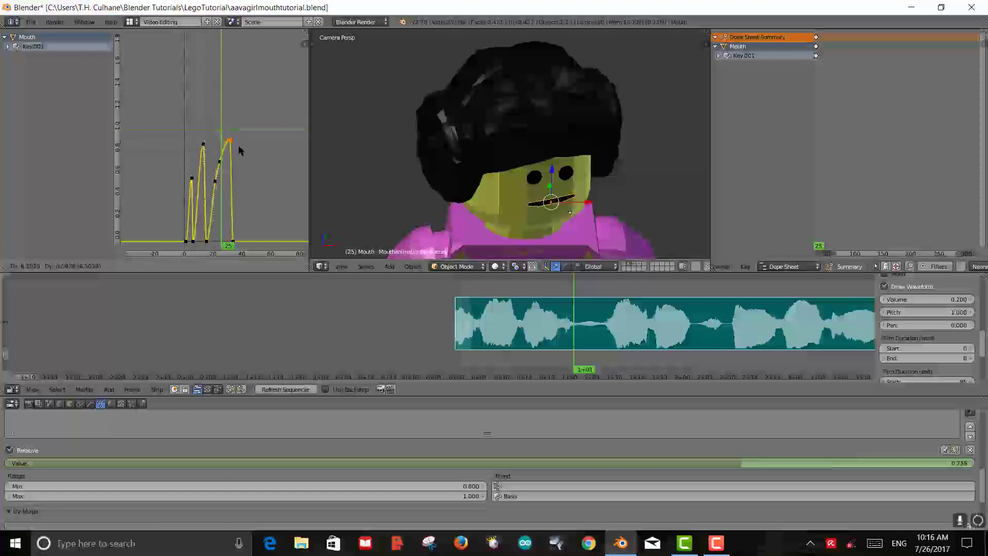
{"action": "left_click", "coordinate": [239, 145]}
{"action": "mouse_move", "coordinate": [225, 122]}
{"action": "left_mouse_down"}
{"action": "mouse_move", "coordinate": [240, 130]}
{"action": "mouse_move", "coordinate": [227, 132]}
{"action": "left_mouse_up"}
{"action": "scroll", "coordinate": [410, 149], "scroll_direction": "up", "scroll_amount": 3}
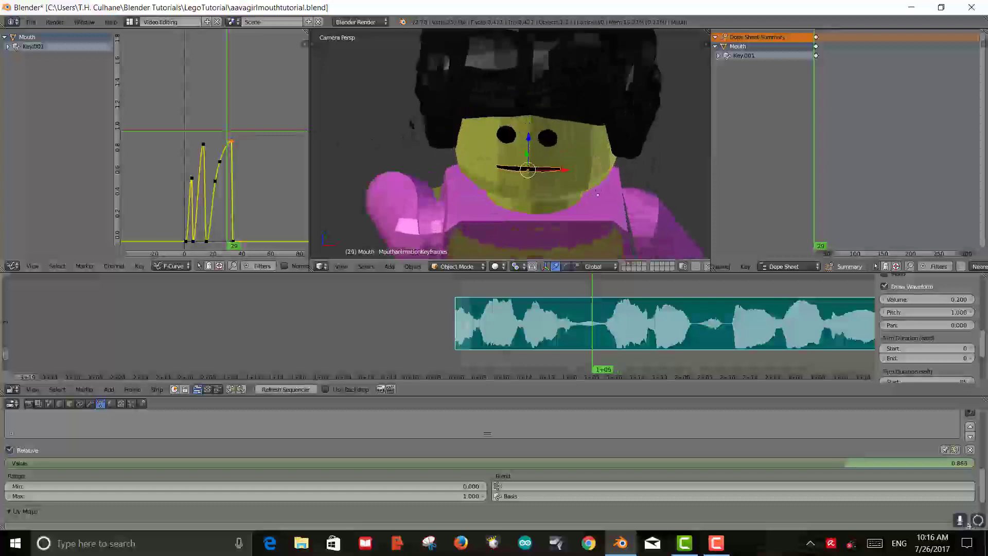
{"action": "key", "text": "g"}
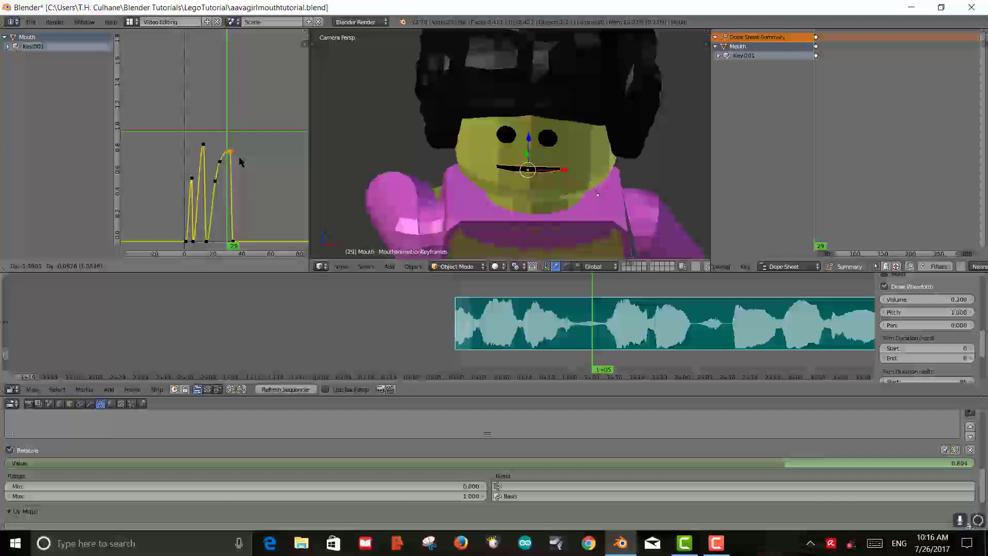
{"action": "left_click", "coordinate": [238, 157]}
Raise the final keyframe to about 0.796 so the mouth stays open afterward
{"action": "left_click", "coordinate": [229, 124]}
{"action": "left_click_drag", "start_coordinate": [229, 123], "coordinate": [231, 124]}
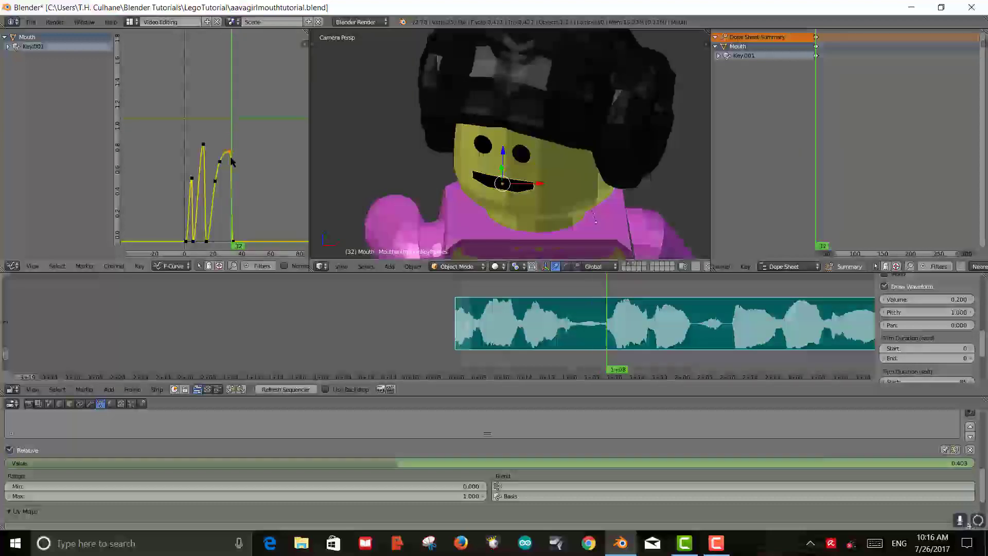
{"action": "key", "text": "g"}
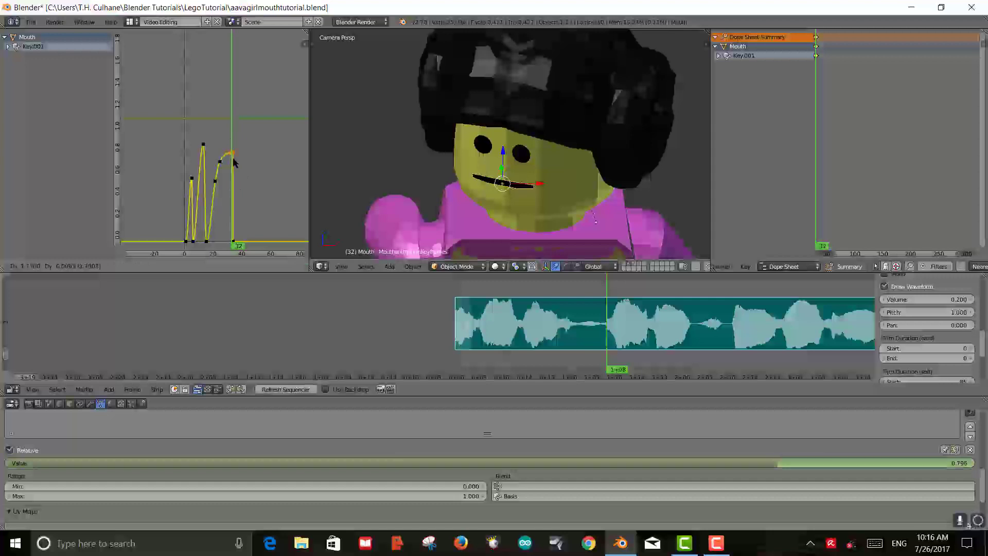
{"action": "left_click", "coordinate": [234, 163]}
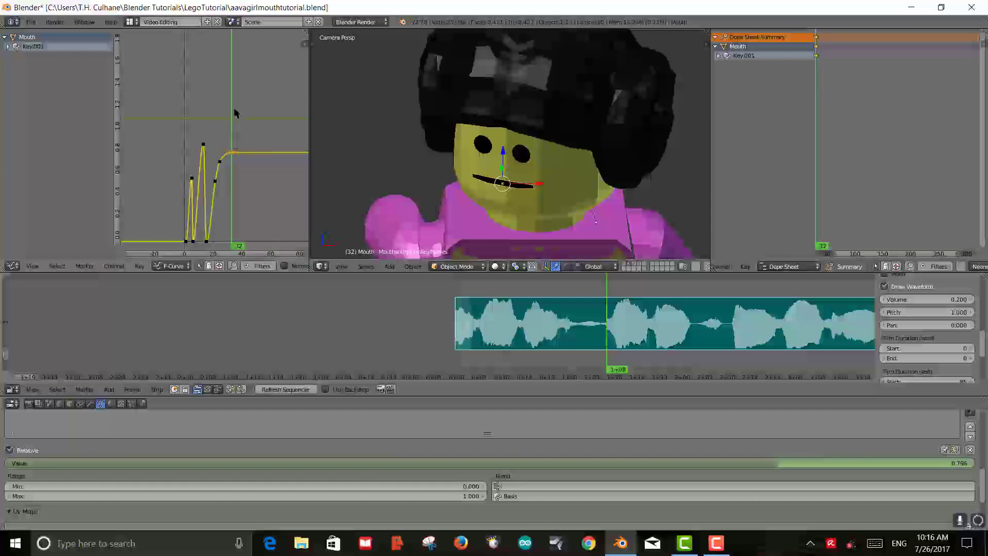
Lower a mouth keyframe to 0.455 and raise the keyframe near the curve's peak
{"action": "left_click_drag", "start_coordinate": [234, 112], "coordinate": [235, 102]}
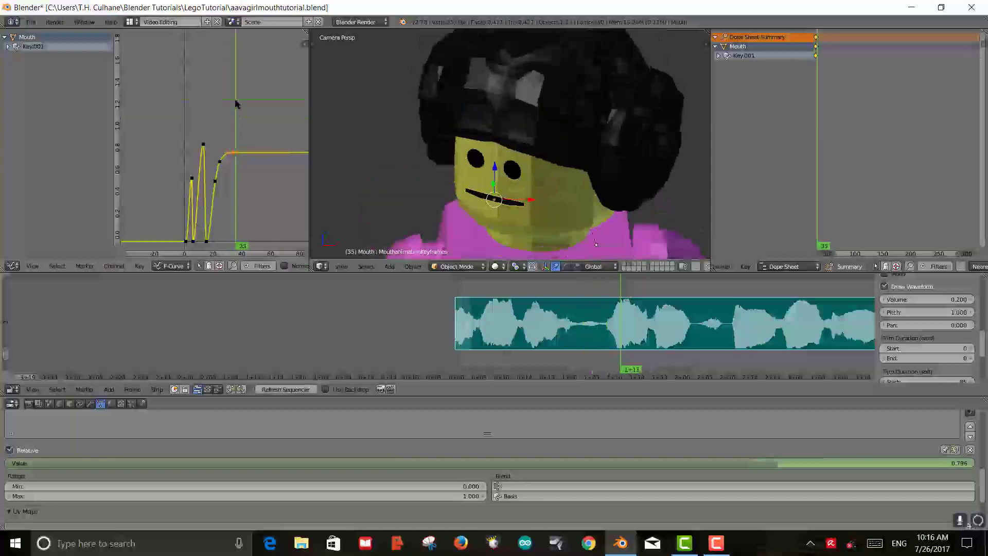
{"action": "scroll", "coordinate": [273, 198], "scroll_direction": "down", "scroll_amount": 4}
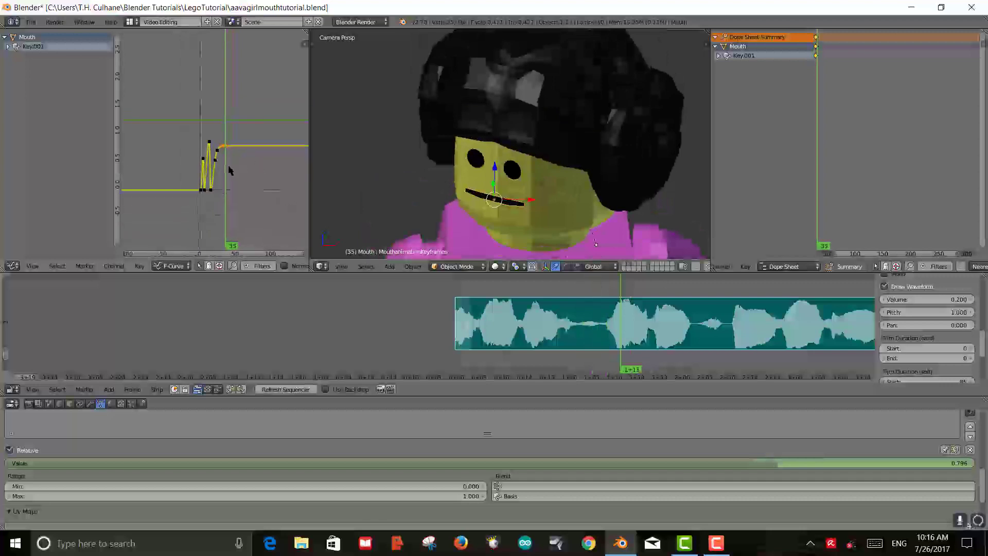
{"action": "key", "text": "g"}
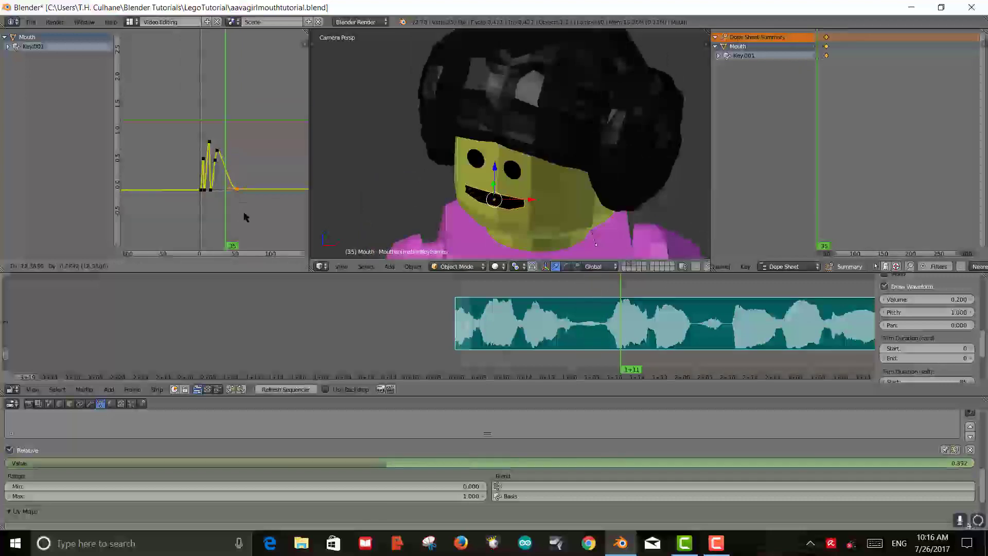
{"action": "left_click", "coordinate": [247, 218]}
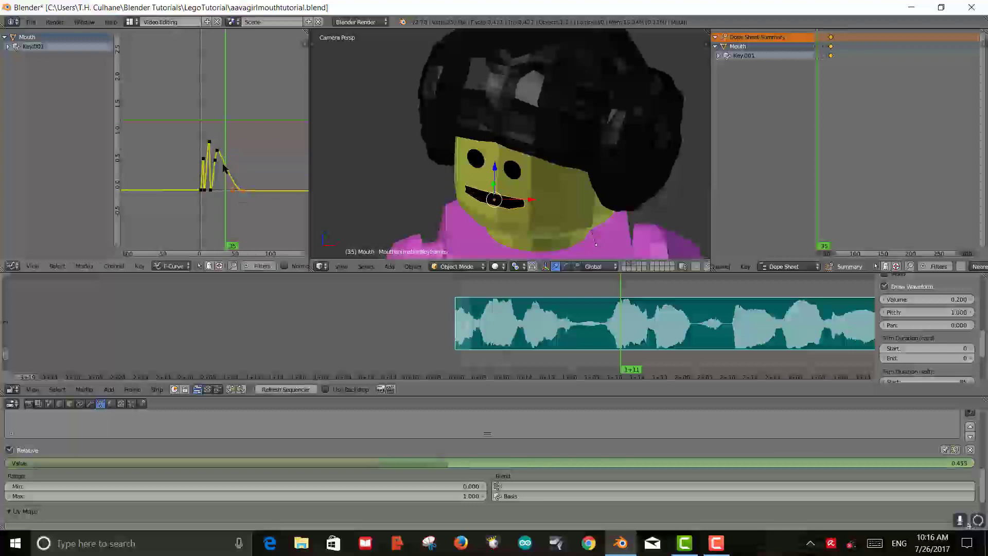
{"action": "left_click", "coordinate": [219, 150]}
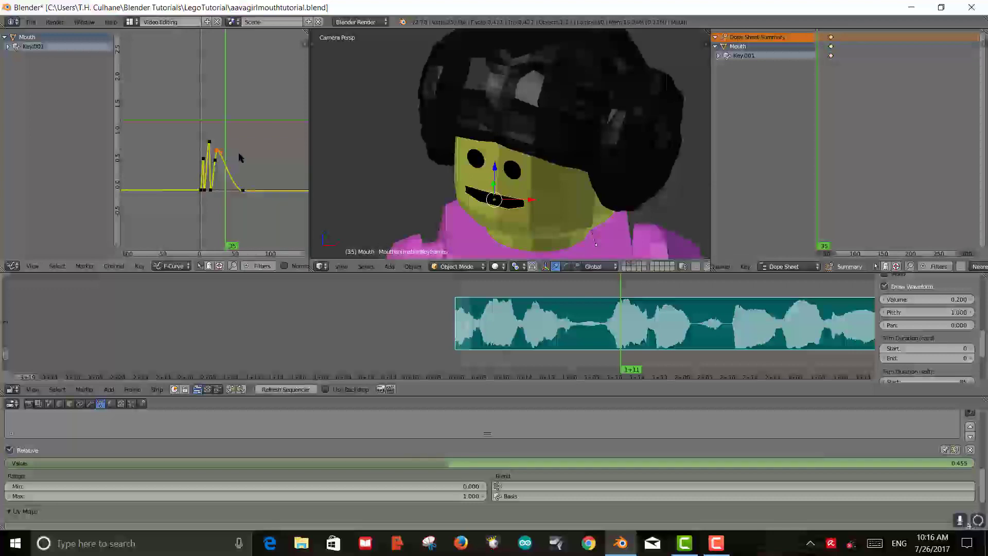
{"action": "key", "text": "g"}
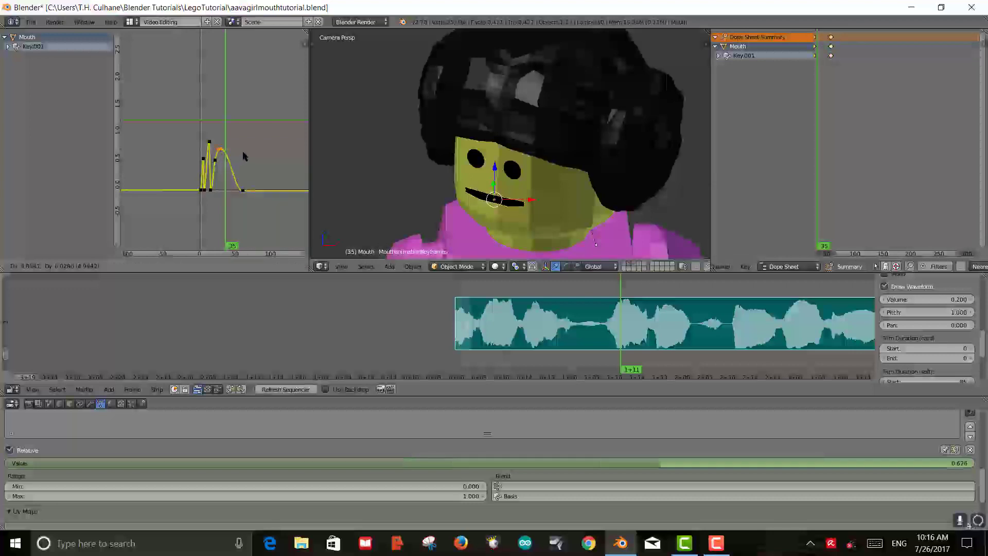
{"action": "left_click", "coordinate": [246, 150]}
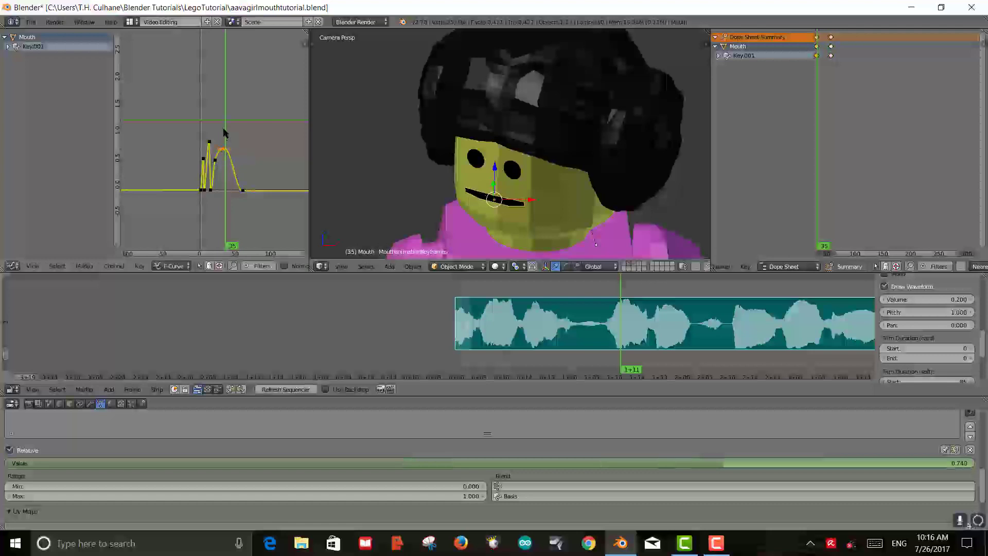
Preview around frame 36 and slide the selected peak keyframe earlier in time
{"action": "mouse_move", "coordinate": [227, 132]}
{"action": "left_mouse_down"}
{"action": "mouse_move", "coordinate": [203, 139]}
{"action": "mouse_move", "coordinate": [226, 131]}
{"action": "left_mouse_up"}
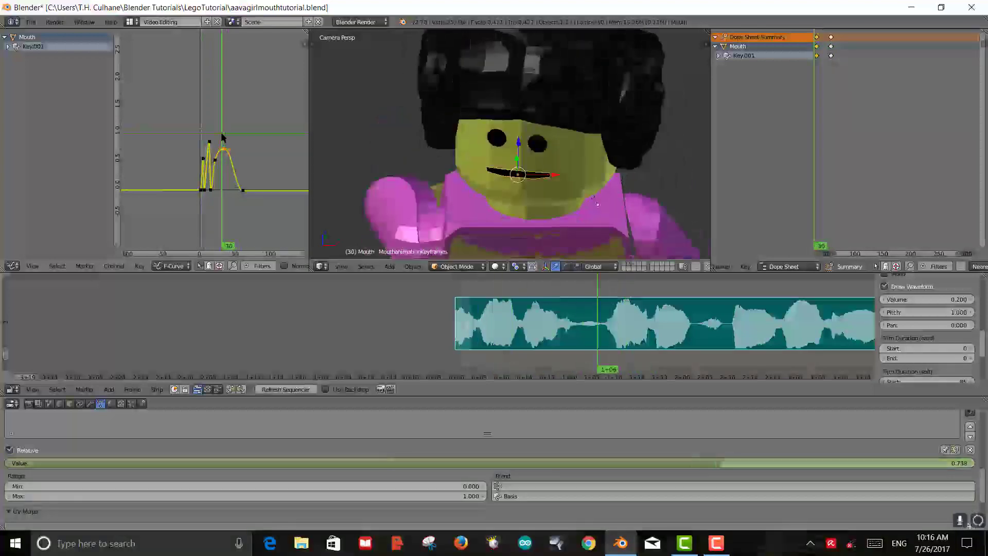
{"action": "left_click", "coordinate": [226, 135]}
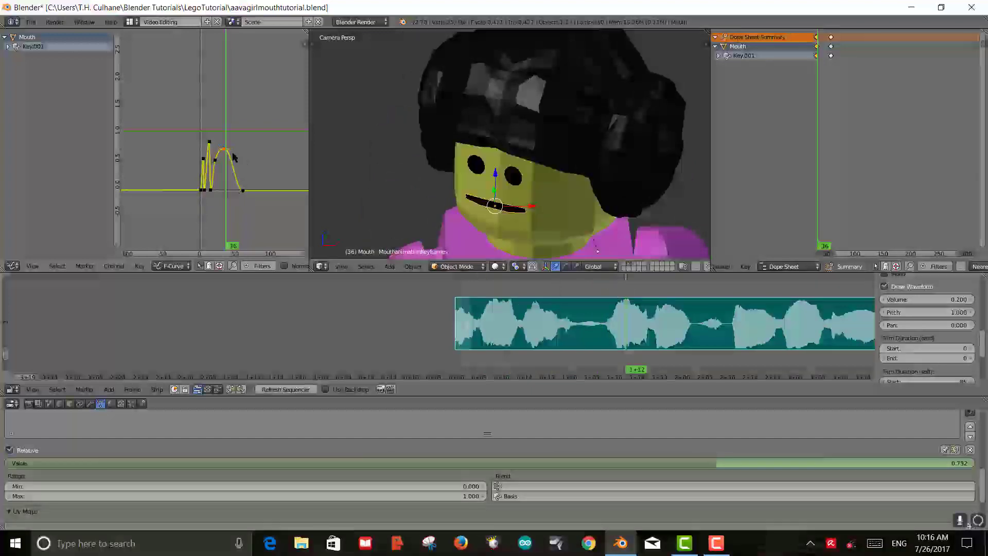
{"action": "scroll", "coordinate": [227, 144], "scroll_direction": "up", "scroll_amount": 5}
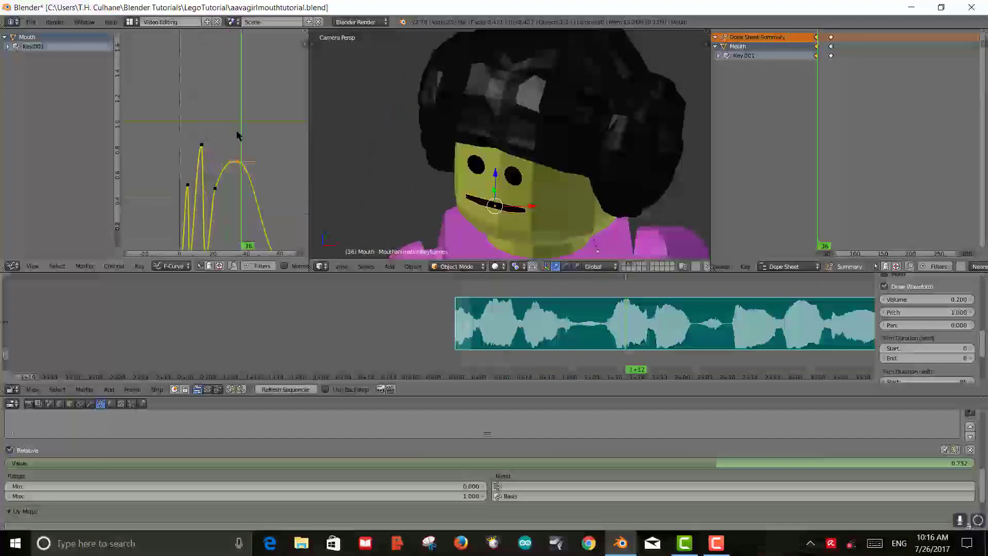
{"action": "middle_click_drag", "start_coordinate": [236, 134], "coordinate": [216, 102]}
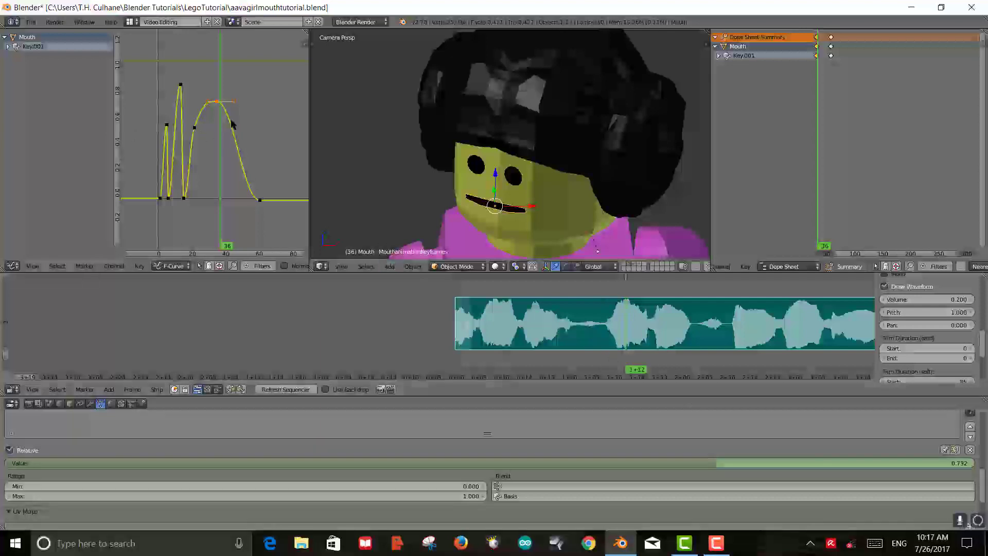
{"action": "key", "text": "g"}
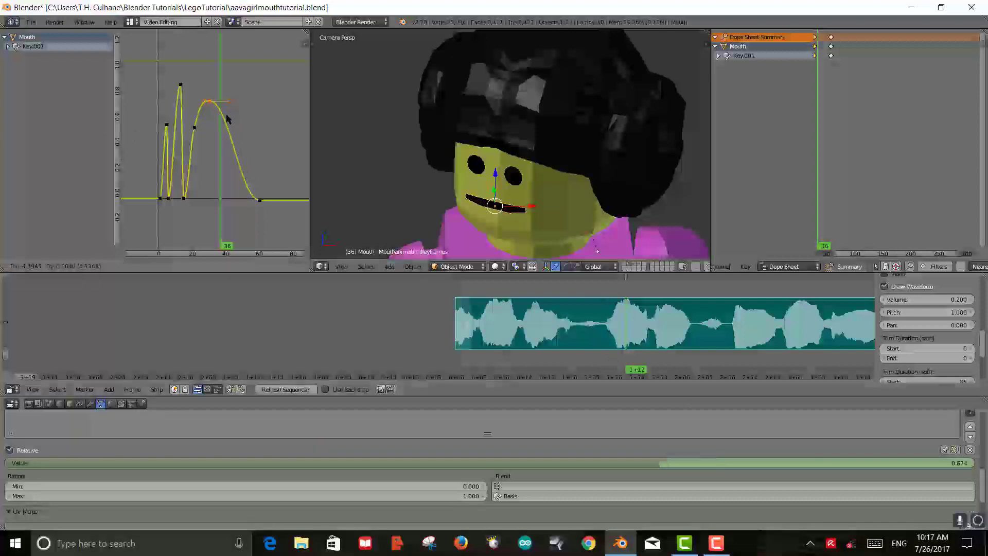
{"action": "left_click", "coordinate": [227, 118]}
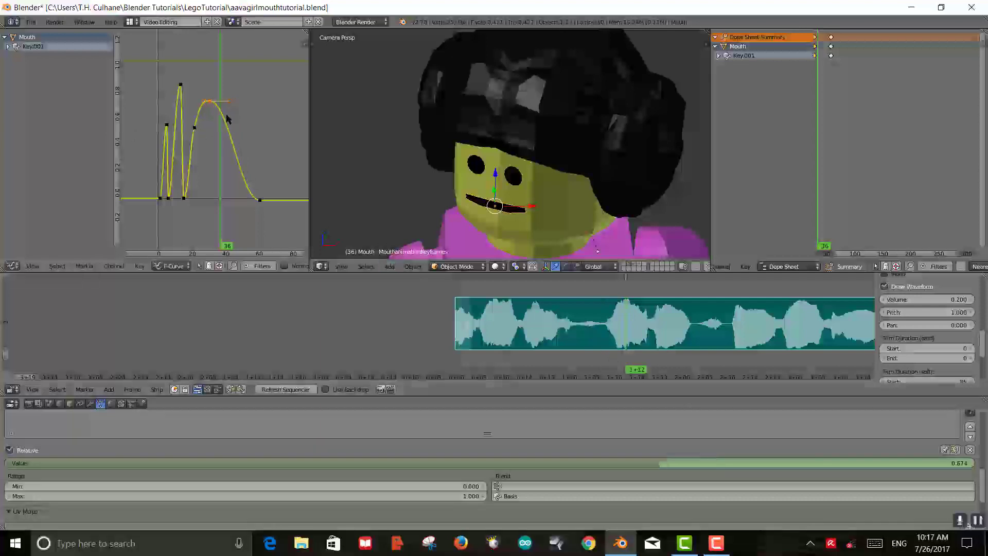
Move the last keyframe earlier and down to 0 near frame 33, closing the mouth
{"action": "right_click", "coordinate": [258, 199]}
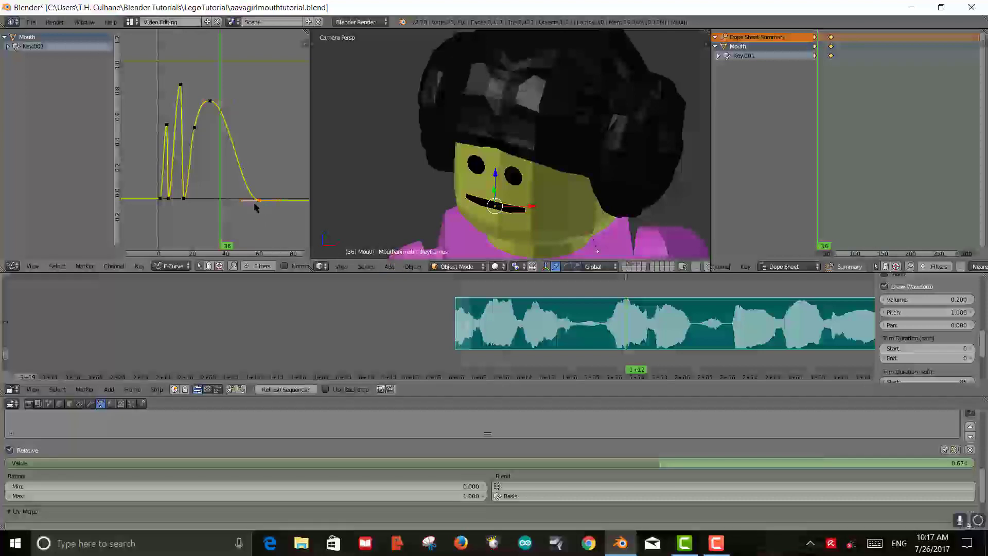
{"action": "key", "text": "g"}
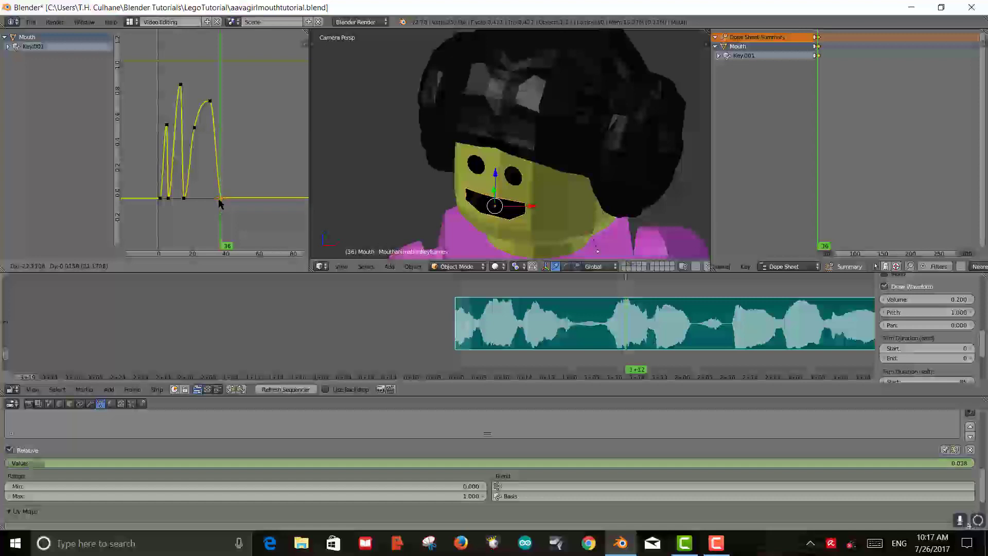
{"action": "left_click", "coordinate": [213, 201]}
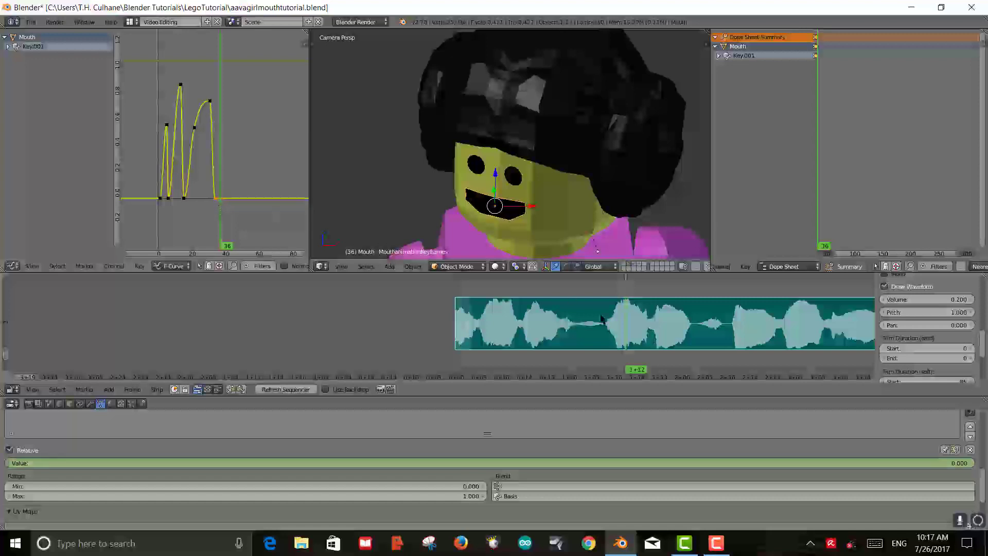
{"action": "left_click", "coordinate": [620, 294]}
{"action": "left_click_drag", "start_coordinate": [620, 293], "coordinate": [650, 295]}
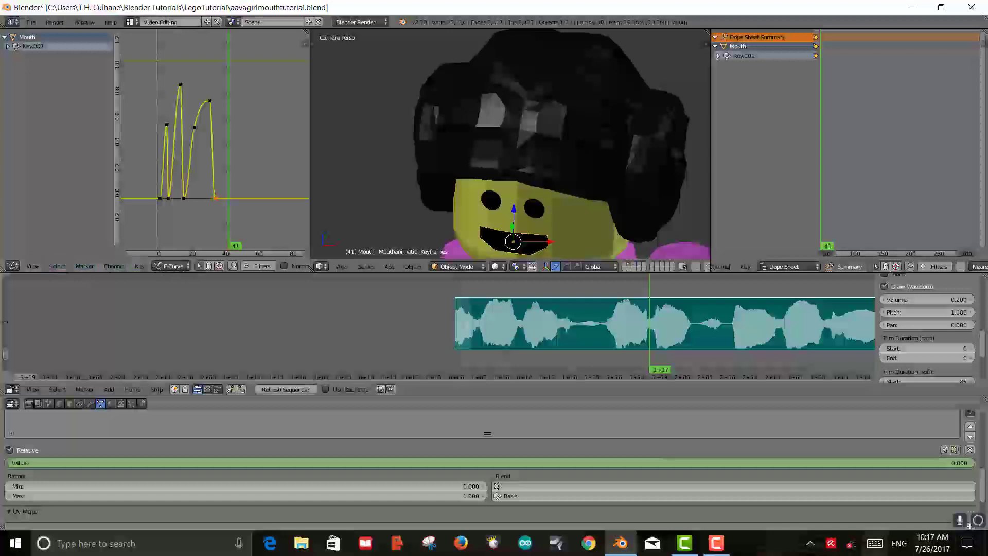
{"action": "left_click", "coordinate": [716, 543]}
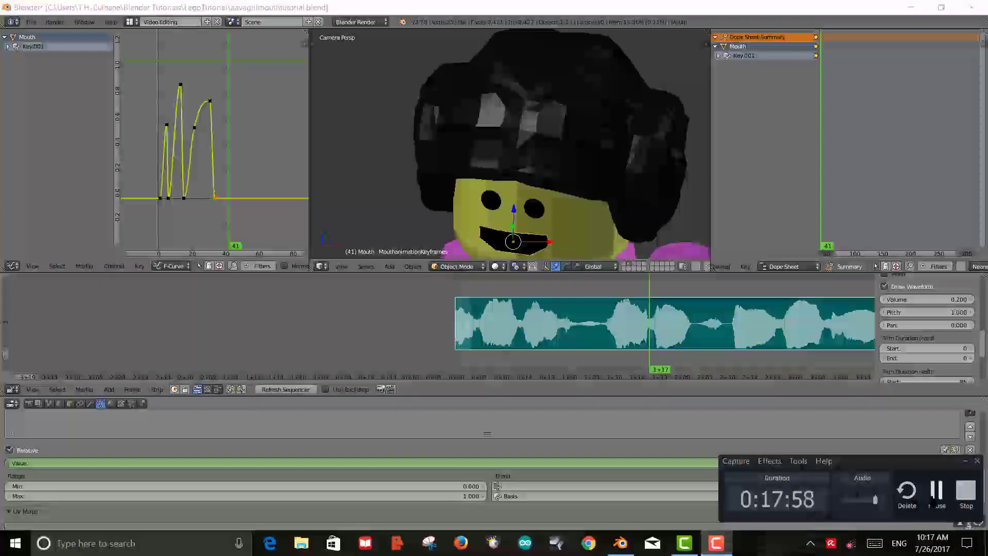
{"action": "left_click", "coordinate": [935, 491]}
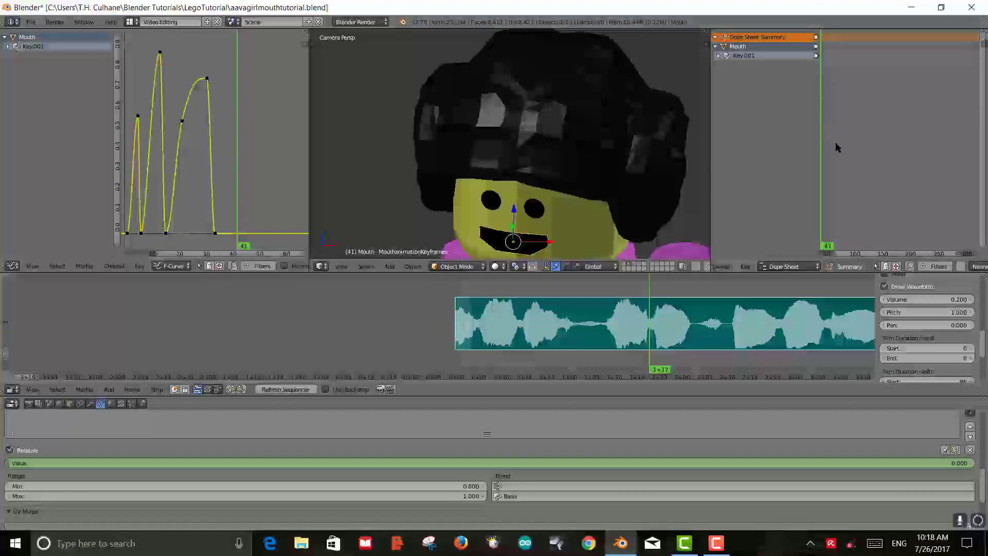
Zoom out the Dope Sheet and scrub the playhead back to frame 6
{"action": "scroll", "coordinate": [828, 97], "scroll_direction": "down", "scroll_amount": 3}
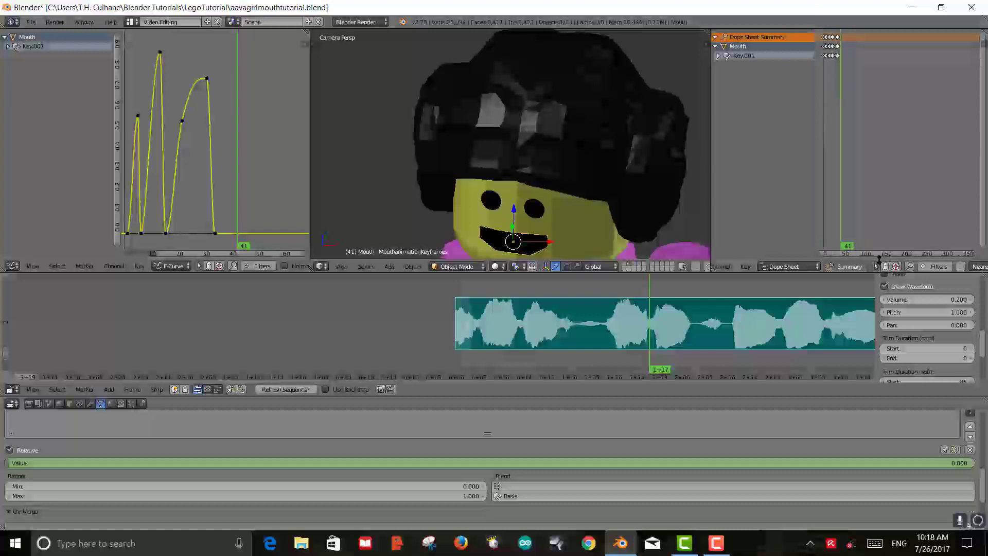
{"action": "mouse_move", "coordinate": [819, 256]}
{"action": "left_mouse_down"}
{"action": "mouse_move", "coordinate": [935, 257]}
{"action": "mouse_move", "coordinate": [818, 253]}
{"action": "left_mouse_up"}
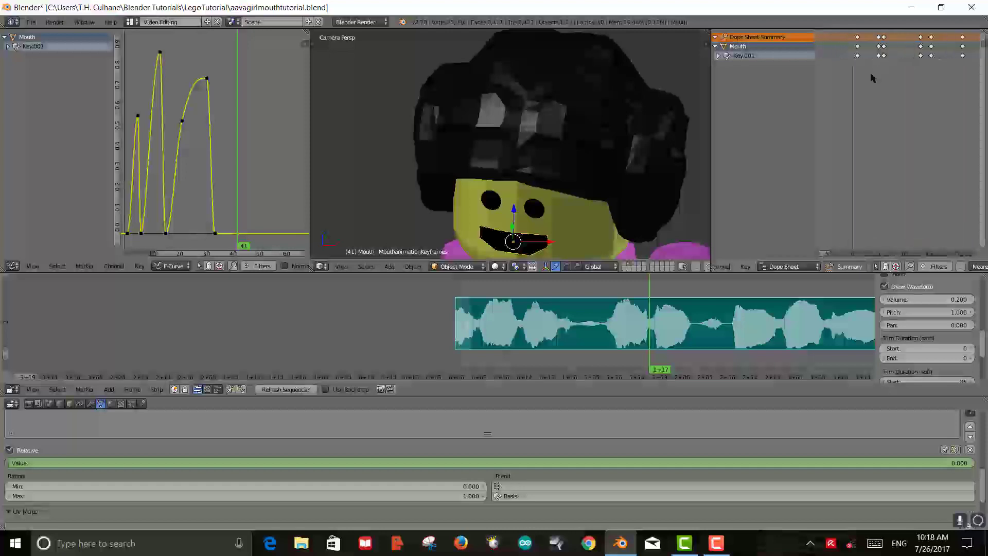
{"action": "mouse_move", "coordinate": [873, 77]}
{"action": "left_mouse_down"}
{"action": "mouse_move", "coordinate": [865, 82]}
{"action": "mouse_move", "coordinate": [889, 81]}
{"action": "left_mouse_up"}
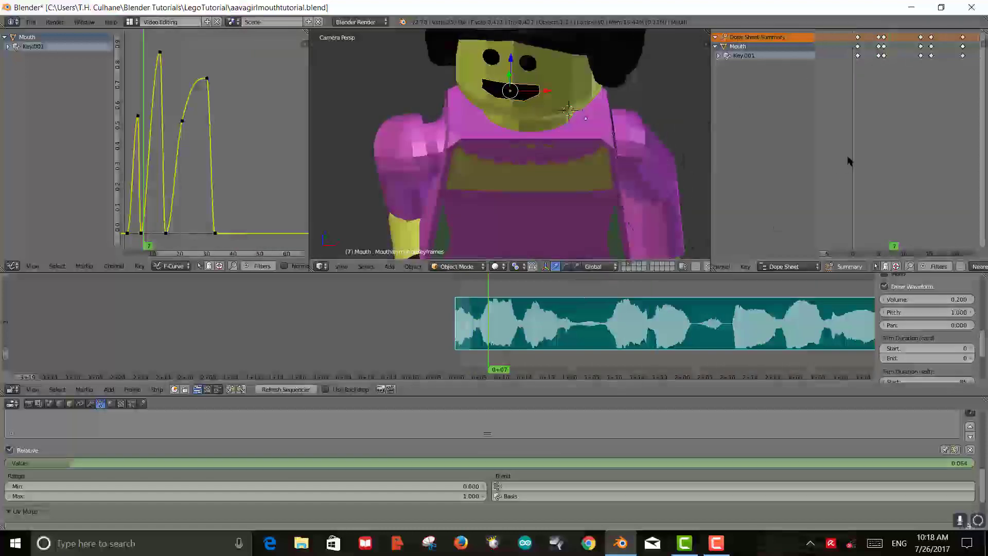
{"action": "left_click", "coordinate": [867, 127]}
{"action": "mouse_move", "coordinate": [868, 118]}
{"action": "left_mouse_down"}
{"action": "mouse_move", "coordinate": [915, 116]}
{"action": "mouse_move", "coordinate": [883, 131]}
{"action": "mouse_move", "coordinate": [895, 128]}
{"action": "mouse_move", "coordinate": [864, 128]}
{"action": "mouse_move", "coordinate": [925, 124]}
{"action": "mouse_move", "coordinate": [883, 114]}
{"action": "left_mouse_up"}
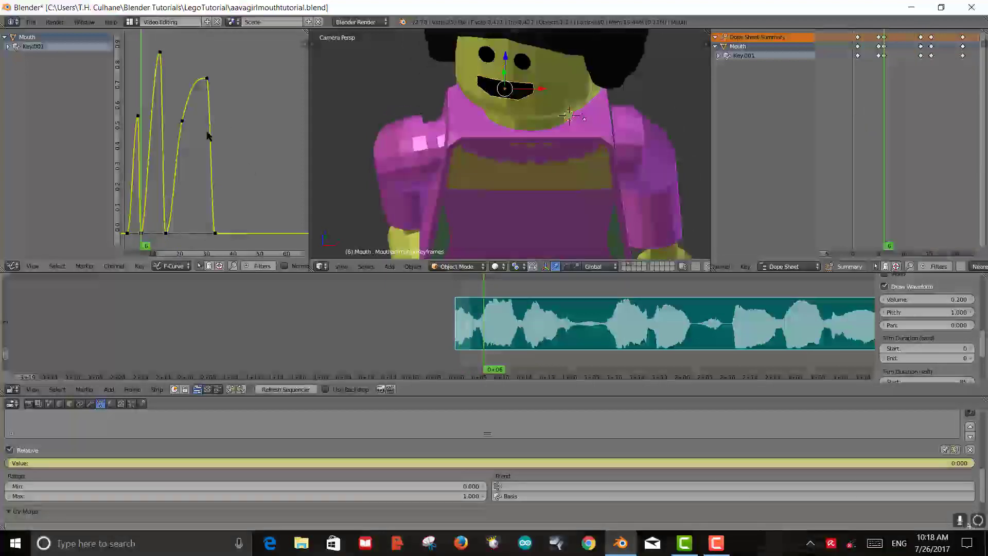
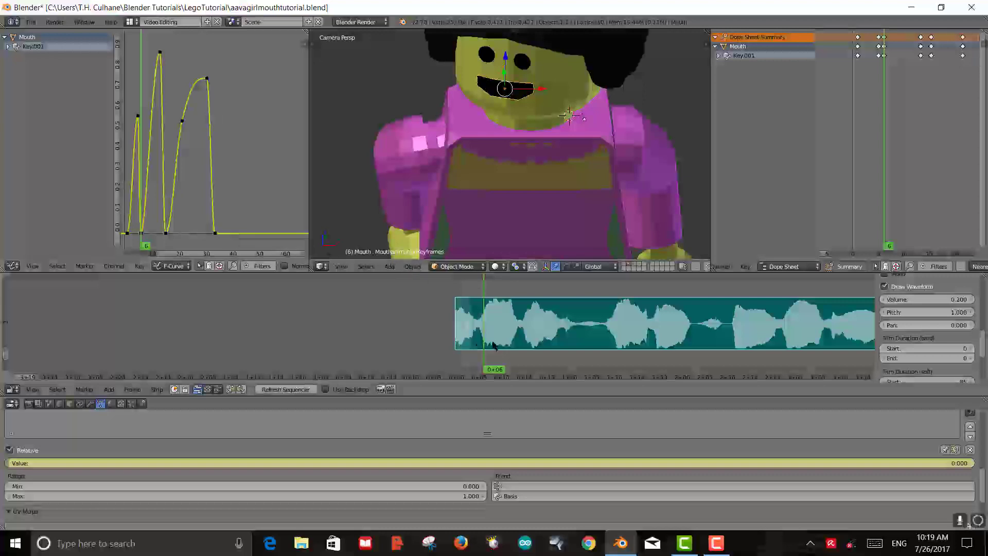
Scrub the audio, select the sound strip, and raise the frame 41 mouth key to about 0.19
{"action": "mouse_move", "coordinate": [505, 309]}
{"action": "left_mouse_down"}
{"action": "mouse_move", "coordinate": [517, 296]}
{"action": "mouse_move", "coordinate": [651, 300]}
{"action": "left_mouse_up"}
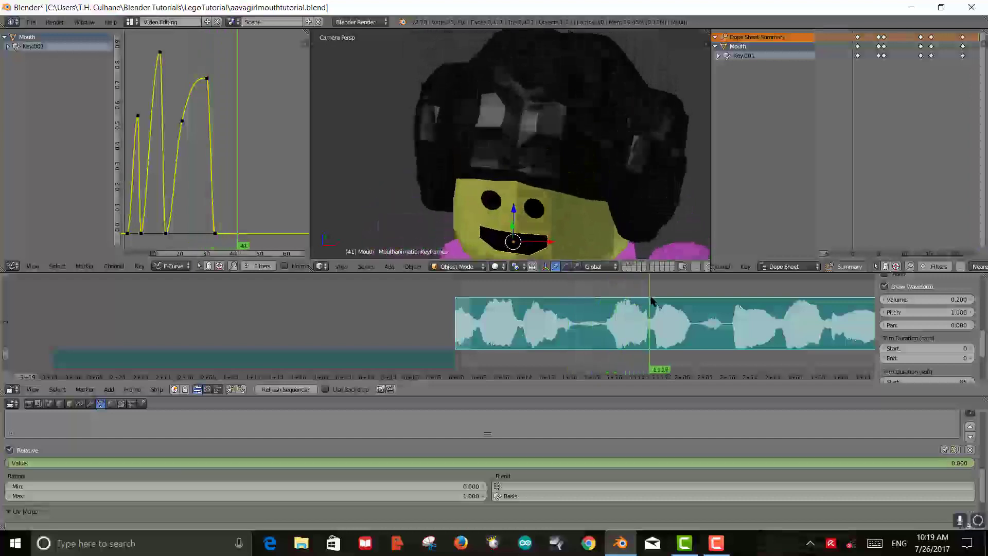
{"action": "right_click", "coordinate": [654, 329]}
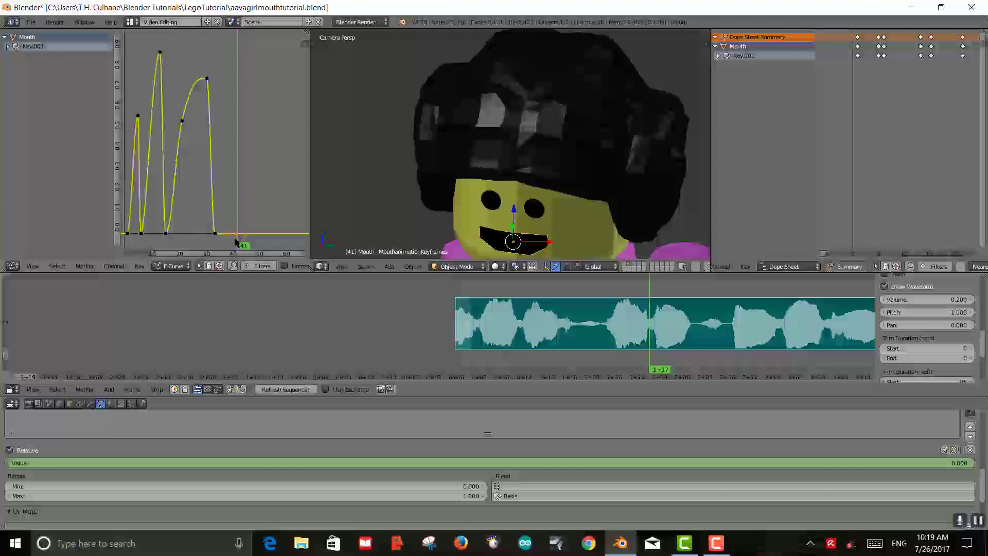
{"action": "right_click_drag", "start_coordinate": [235, 242], "coordinate": [235, 128]}
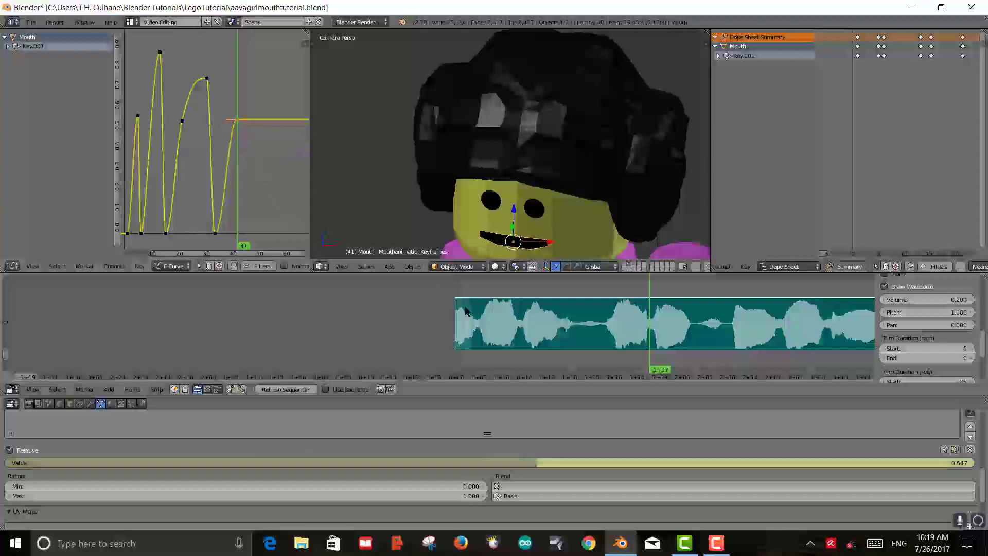
At frame 43, pull the frame-42 key's right handle down toward zero
{"action": "left_click", "coordinate": [652, 291]}
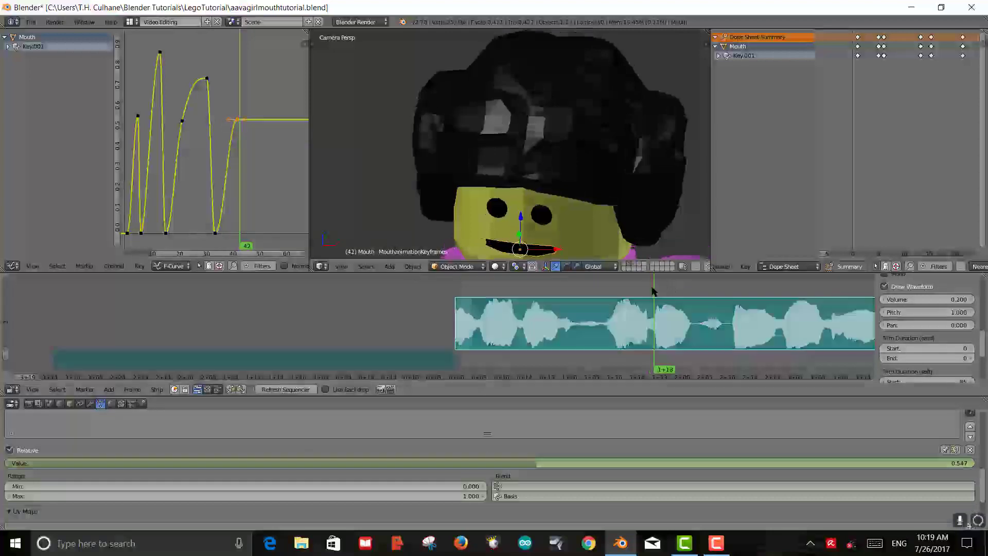
{"action": "left_click", "coordinate": [658, 292]}
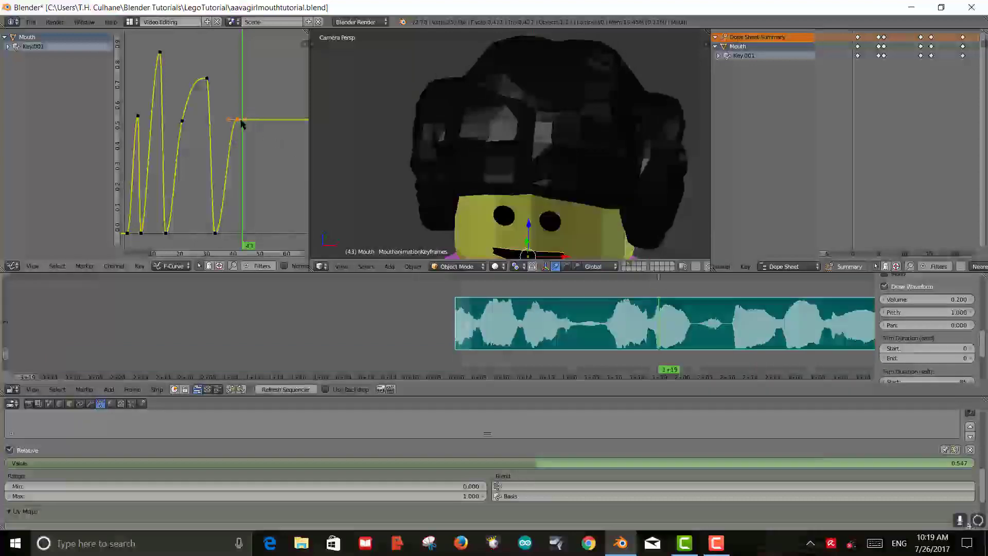
{"action": "scroll", "coordinate": [244, 123], "scroll_direction": "up", "scroll_amount": 3}
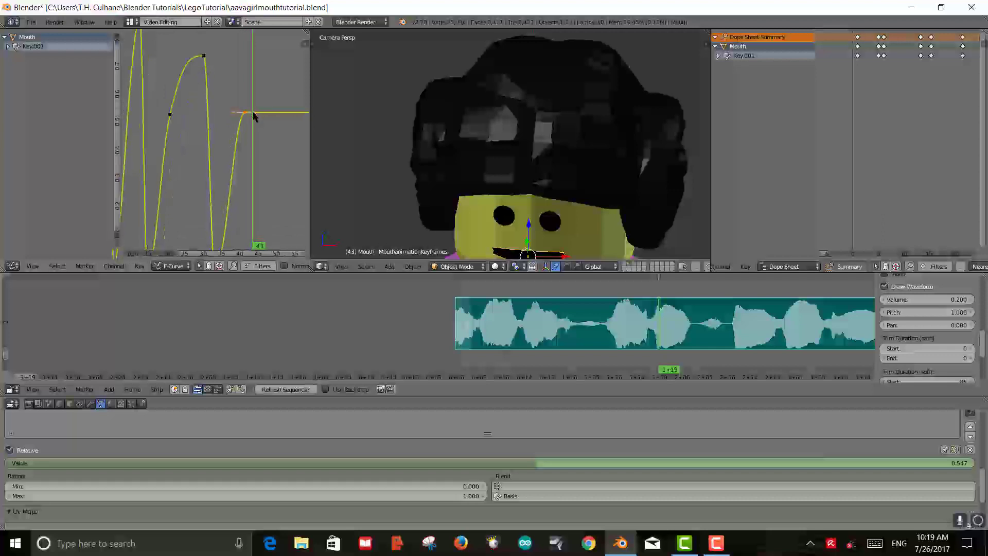
{"action": "right_click", "coordinate": [254, 116]}
{"action": "key", "text": "g"}
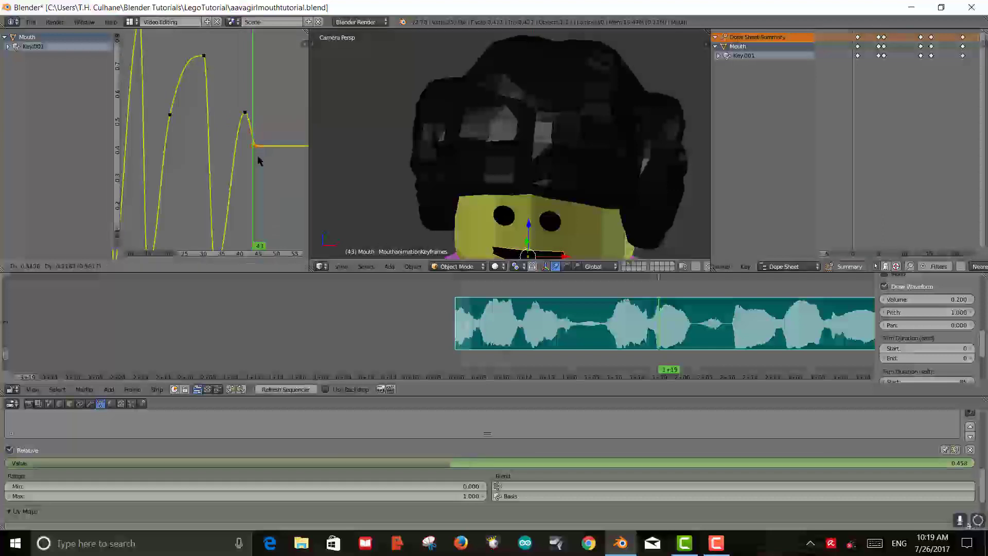
{"action": "left_click", "coordinate": [261, 37]}
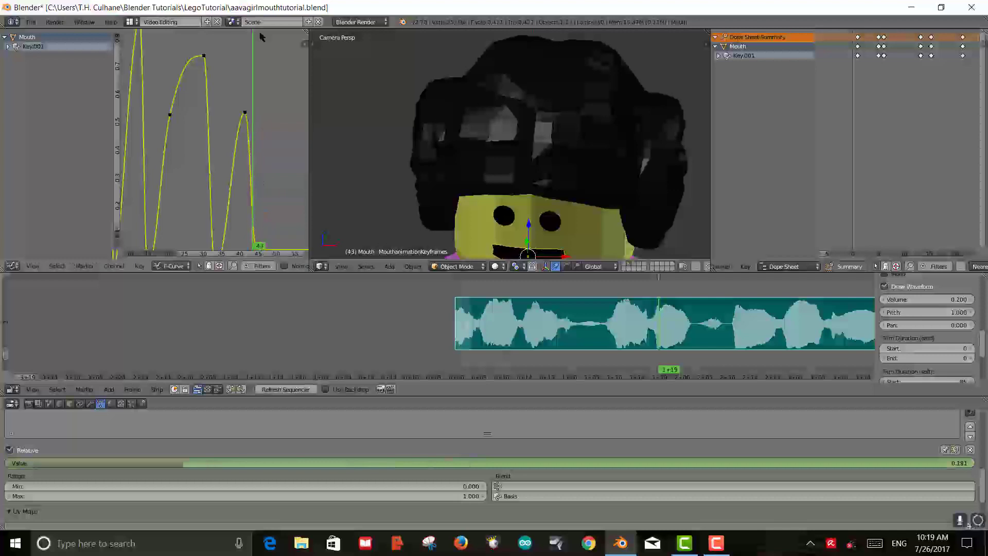
Lower that handle further so the curve lies flat at 0 after frame 42
{"action": "scroll", "coordinate": [249, 85], "scroll_direction": "down", "scroll_amount": 4}
{"action": "scroll", "coordinate": [249, 92], "scroll_direction": "down", "scroll_amount": 1}
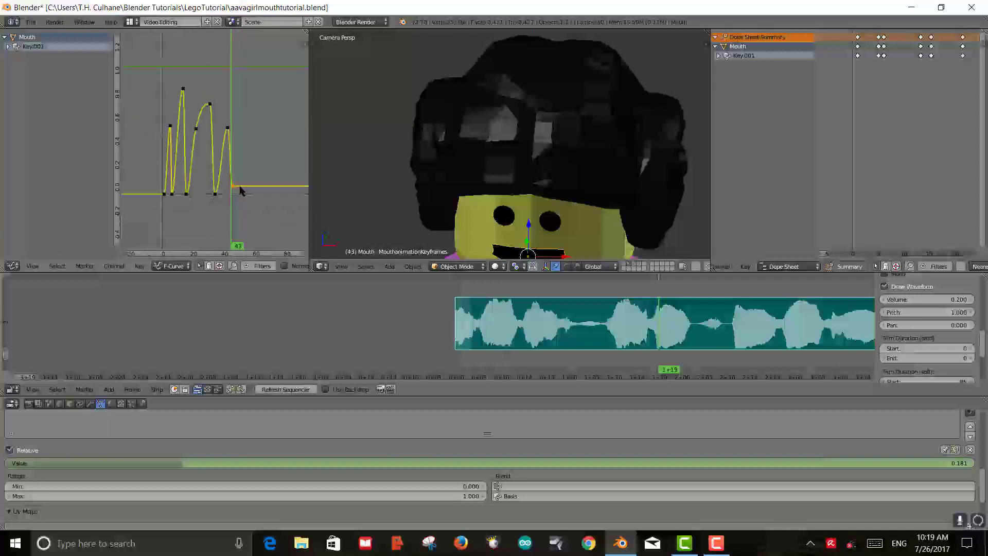
{"action": "key", "text": "g"}
{"action": "left_click", "coordinate": [255, 194]}
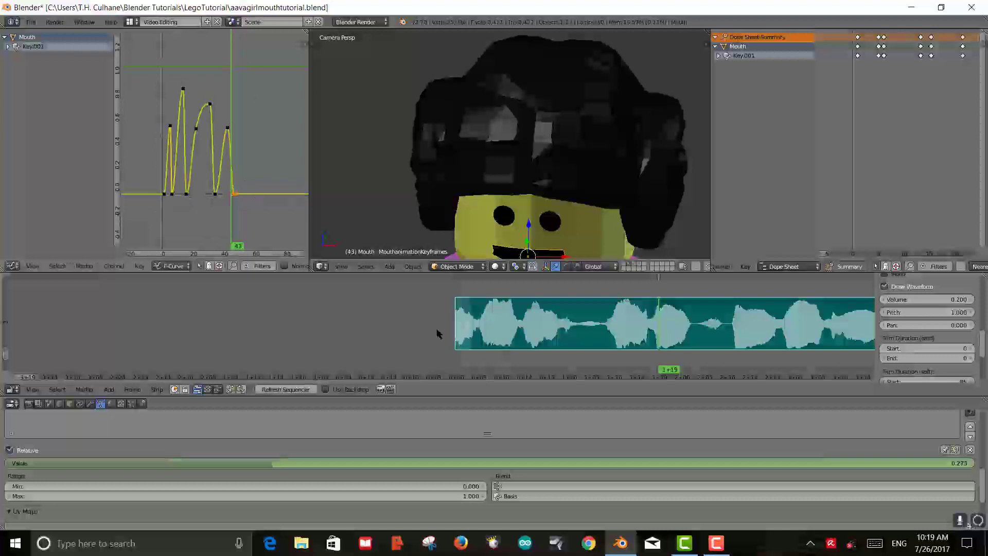
{"action": "left_click_drag", "start_coordinate": [658, 295], "coordinate": [691, 297]}
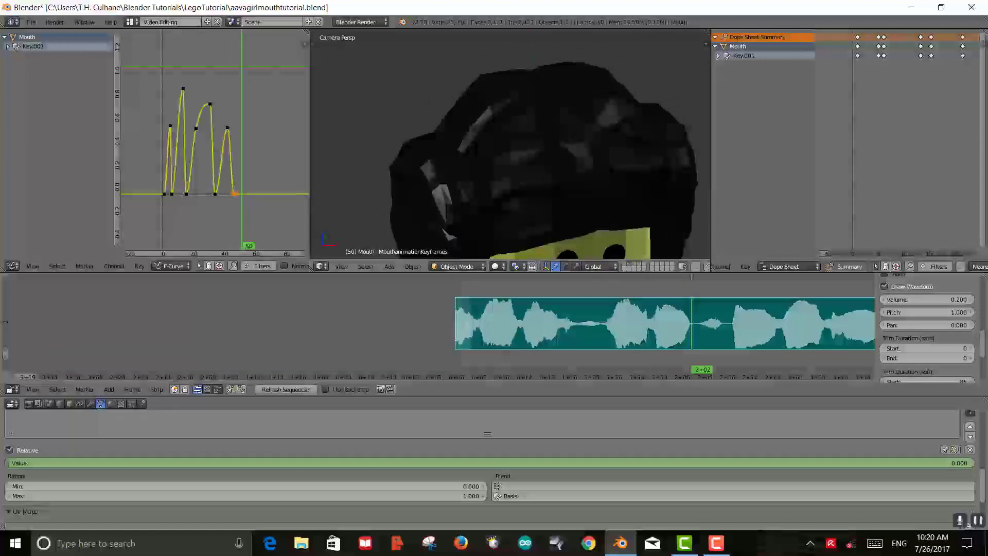
Insert a mouth keyframe near frame 49, set the current frame to 50, and fit the curve
{"action": "scroll", "coordinate": [635, 146], "scroll_direction": "down", "scroll_amount": 3}
{"action": "scroll", "coordinate": [591, 114], "scroll_direction": "up", "scroll_amount": 3}
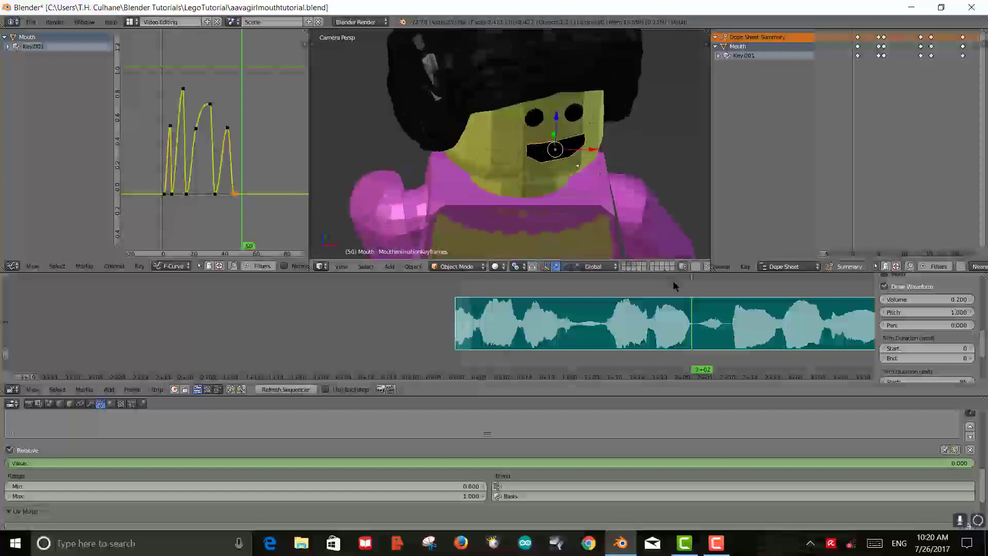
{"action": "left_click", "coordinate": [688, 297]}
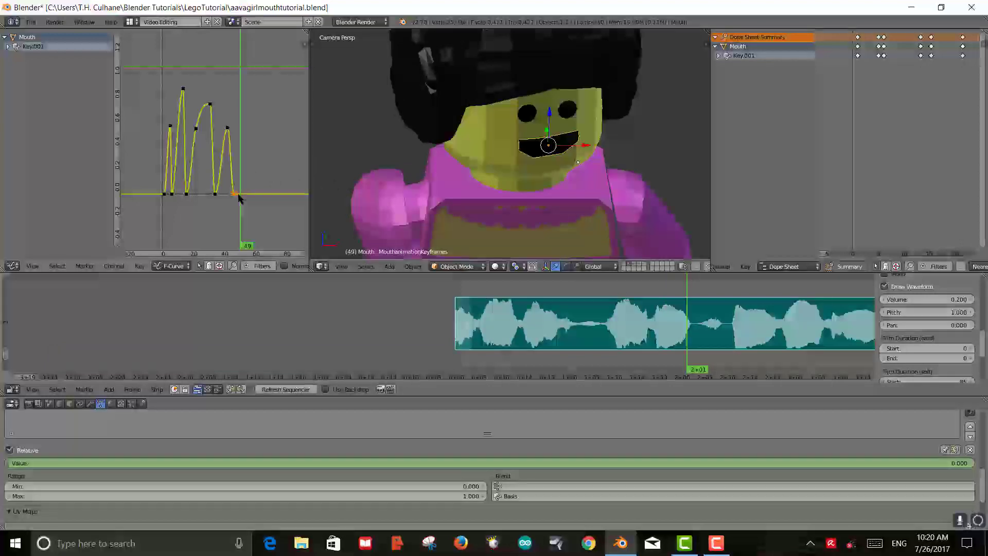
{"action": "scroll", "coordinate": [239, 198], "scroll_direction": "up", "scroll_amount": 2}
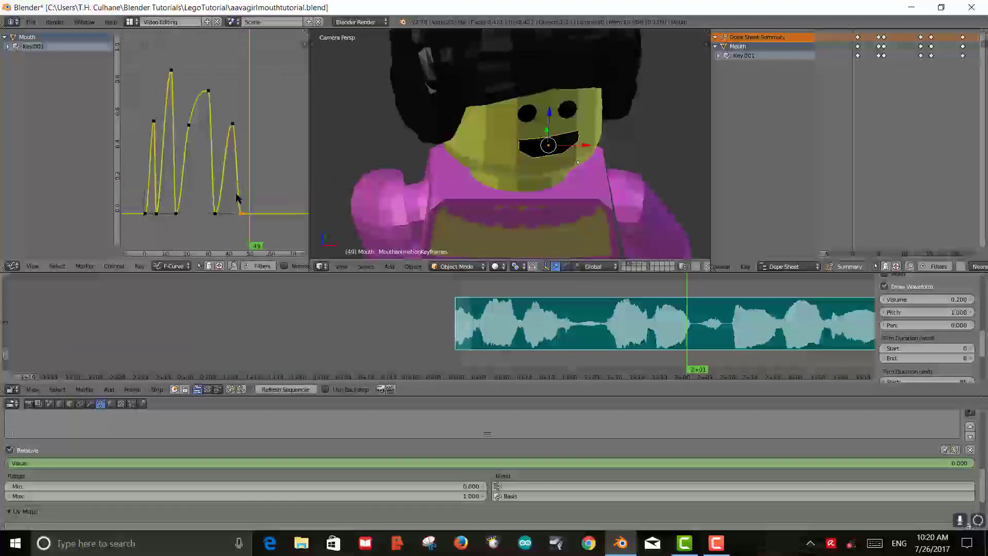
{"action": "left_click", "coordinate": [251, 216], "text": "ctrl"}
{"action": "left_click", "coordinate": [696, 291]}
{"action": "key", "text": "Left"}
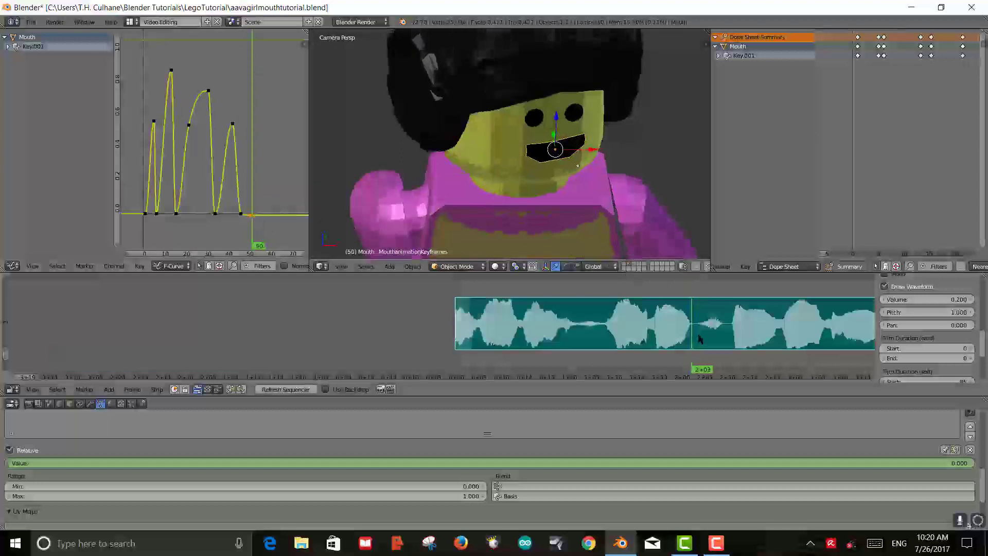
{"action": "key", "text": "ctrl+End"}
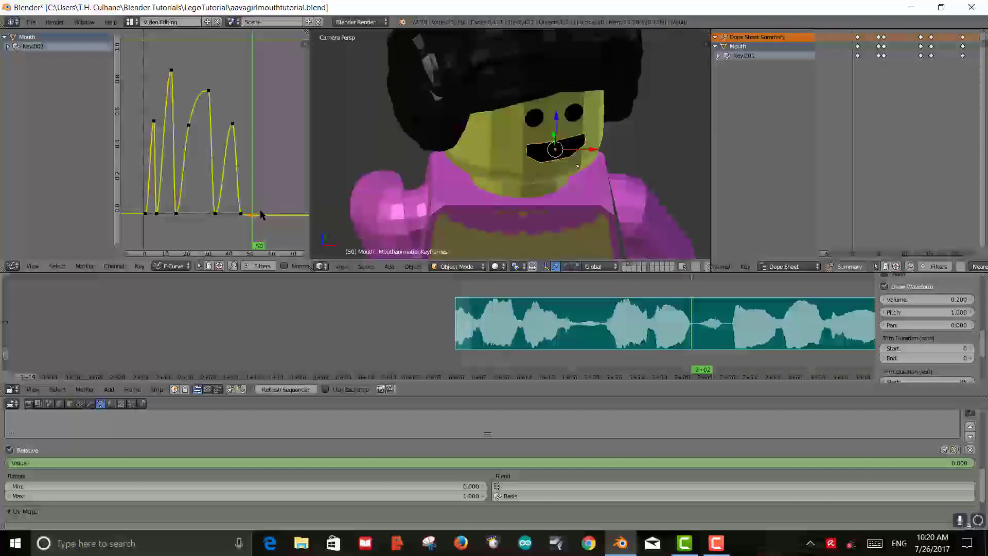
{"action": "key", "text": "Home"}
Raise the frame-50 mouth keyframe to full value 1.0
{"action": "scroll", "coordinate": [262, 213], "scroll_direction": "up", "scroll_amount": 5}
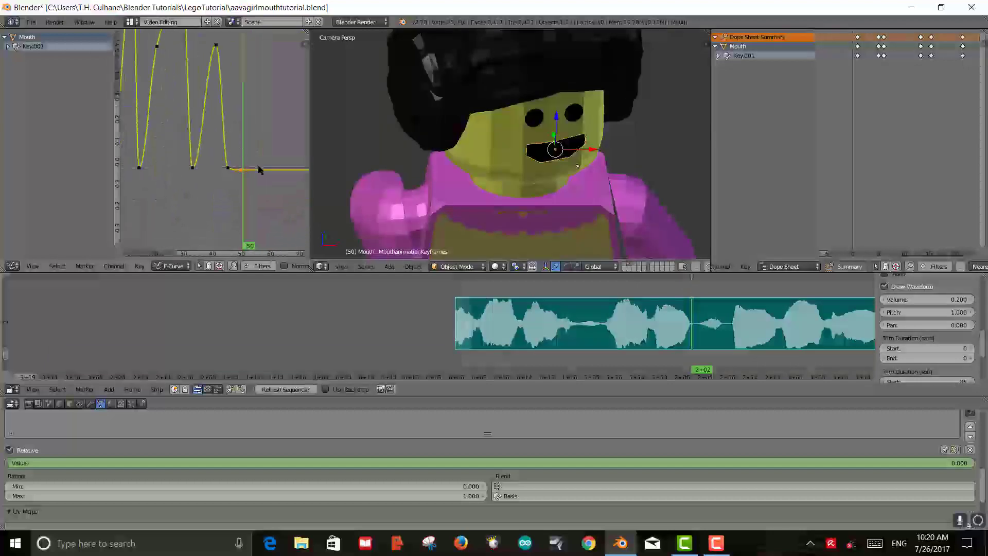
{"action": "middle_click_drag", "start_coordinate": [253, 182], "coordinate": [229, 162]}
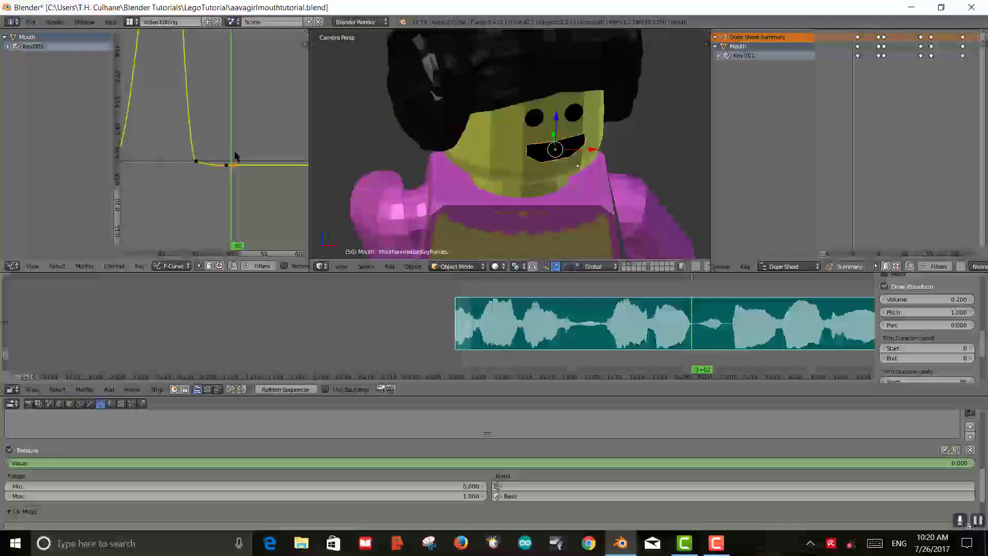
{"action": "key", "text": "g"}
{"action": "left_click", "coordinate": [243, 259]}
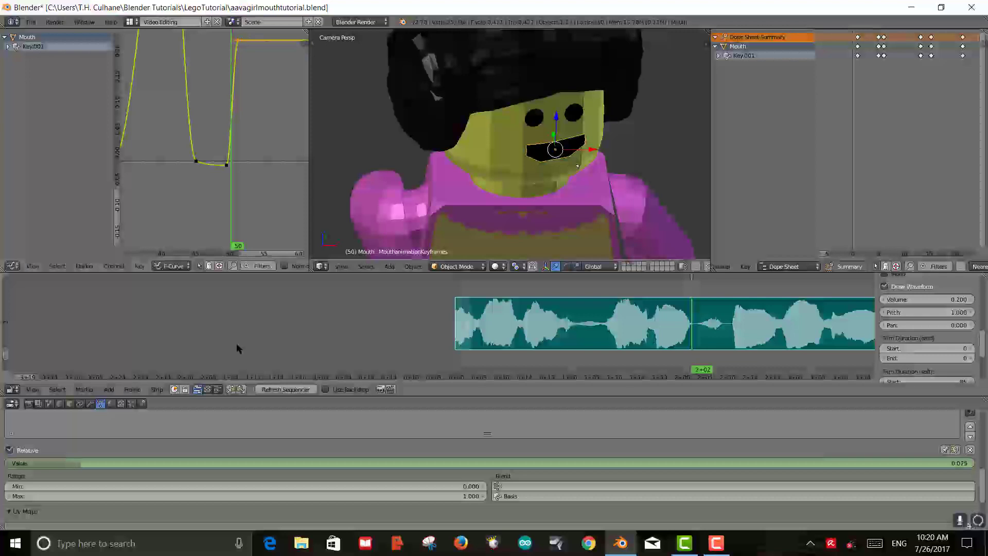
{"action": "scroll", "coordinate": [216, 349], "scroll_direction": "down", "scroll_amount": 1}
{"action": "scroll", "coordinate": [253, 170], "scroll_direction": "down", "scroll_amount": 6}
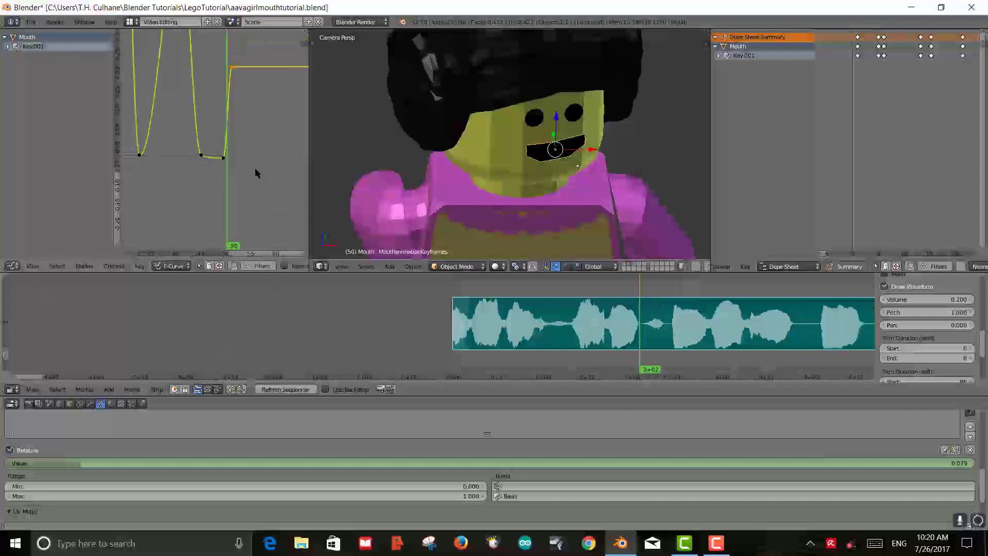
{"action": "middle_click_drag", "start_coordinate": [253, 172], "coordinate": [236, 187], "text": "ctrl"}
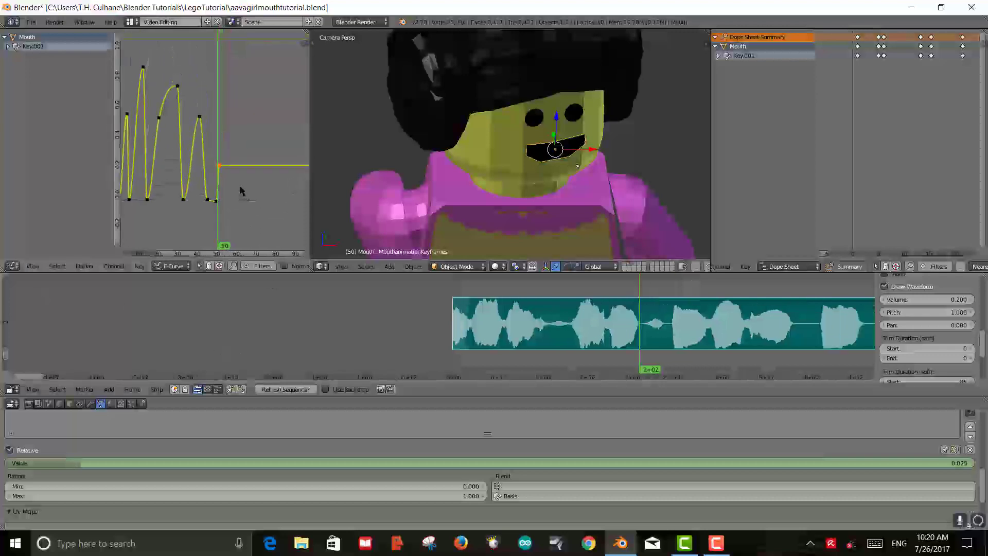
{"action": "key", "text": "g"}
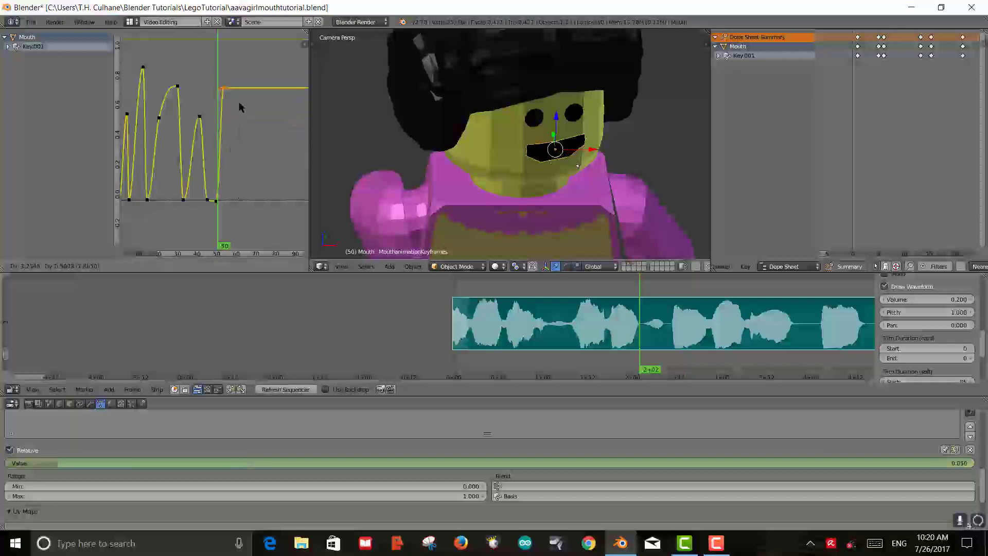
{"action": "left_click", "coordinate": [232, 65]}
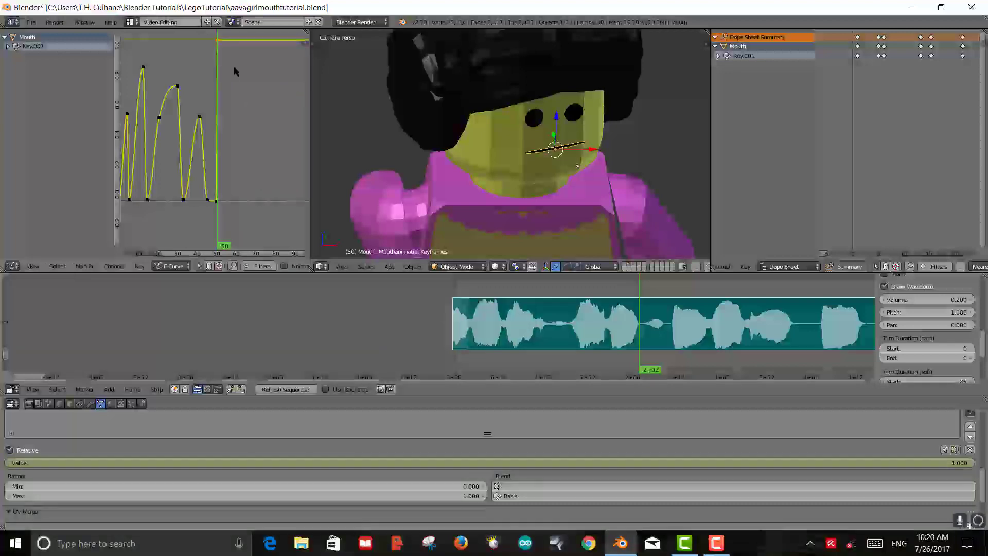
Scrub the audio to check the mouth closing in sync
{"action": "left_click_drag", "start_coordinate": [623, 289], "coordinate": [667, 289]}
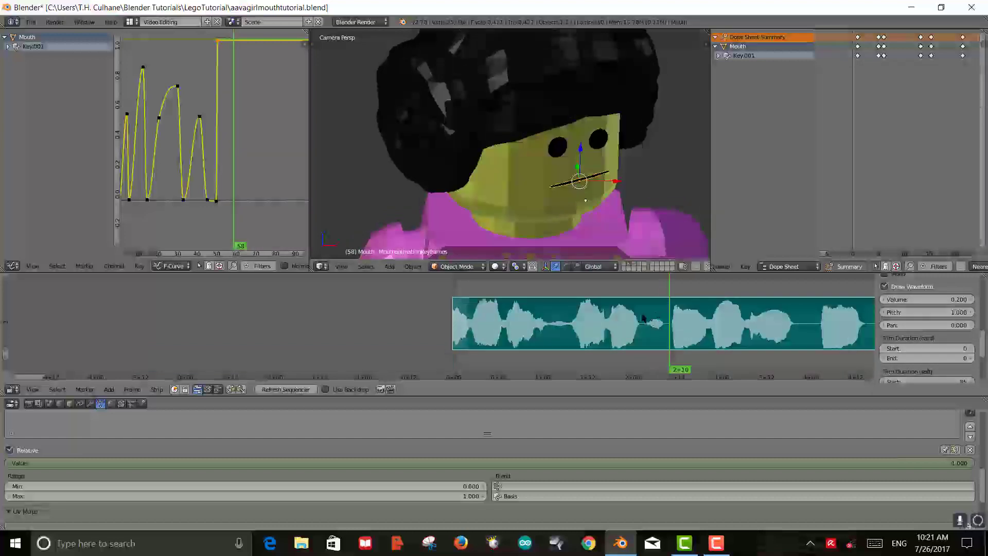
{"action": "left_click_drag", "start_coordinate": [632, 290], "coordinate": [670, 281]}
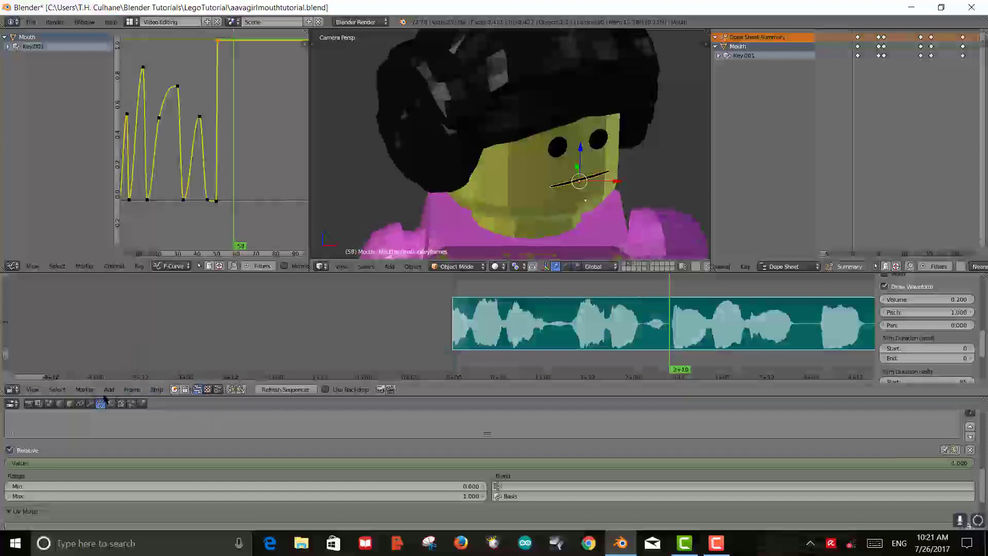
{"action": "scroll", "coordinate": [165, 514], "scroll_direction": "down", "scroll_amount": 4}
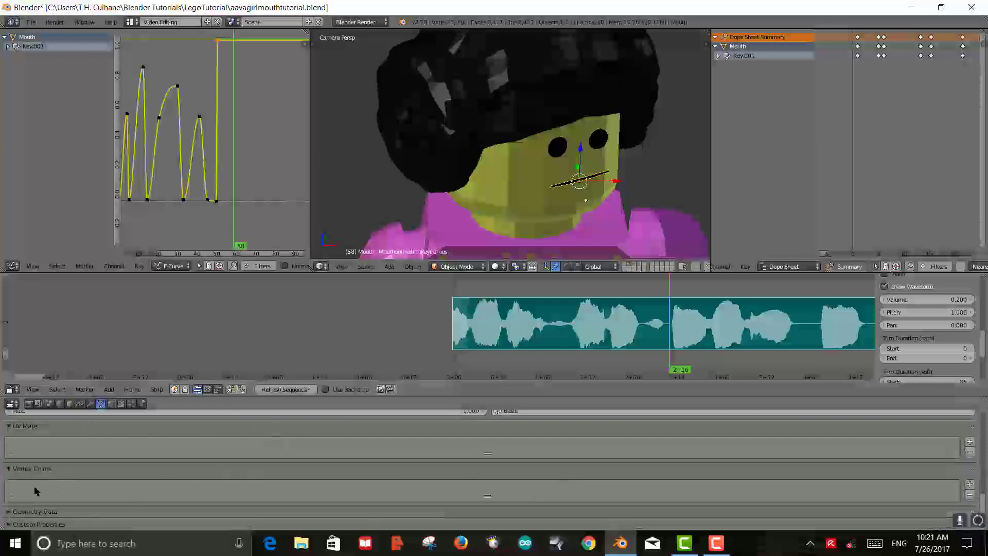
Turn the lower panel into a Timeline and preview the lip sync from frame 46
{"action": "left_click", "coordinate": [12, 403]}
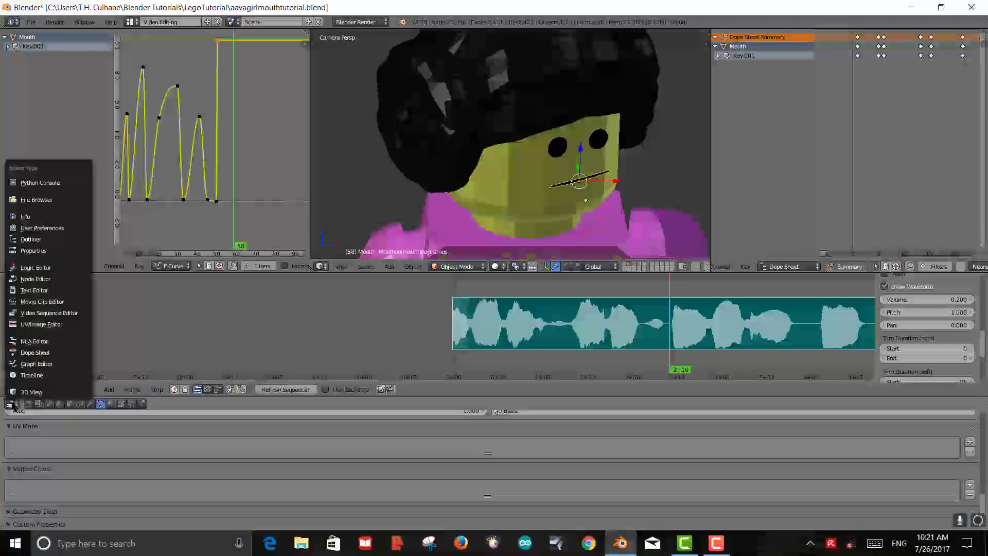
{"action": "left_click", "coordinate": [32, 375]}
{"action": "left_click", "coordinate": [625, 296]}
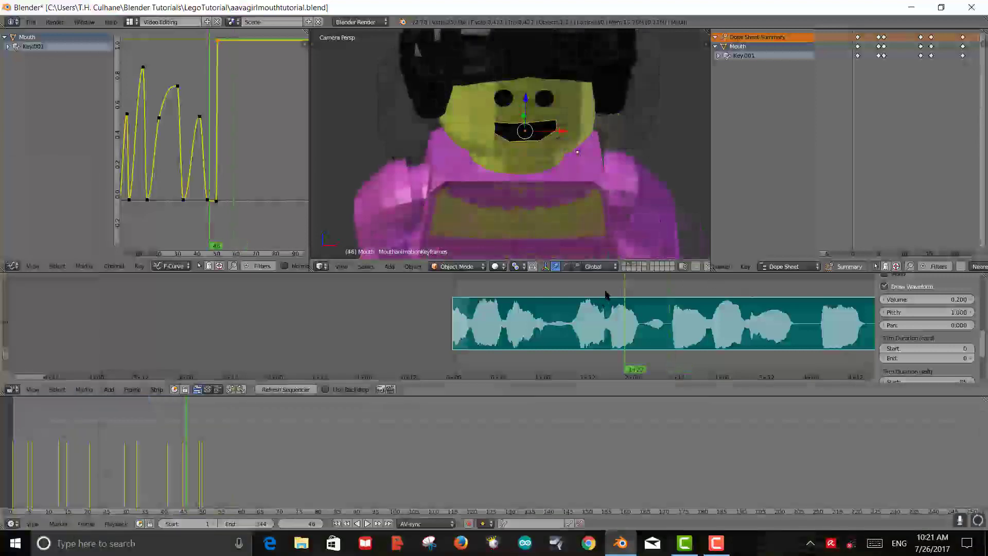
{"action": "left_click_drag", "start_coordinate": [605, 294], "coordinate": [673, 288]}
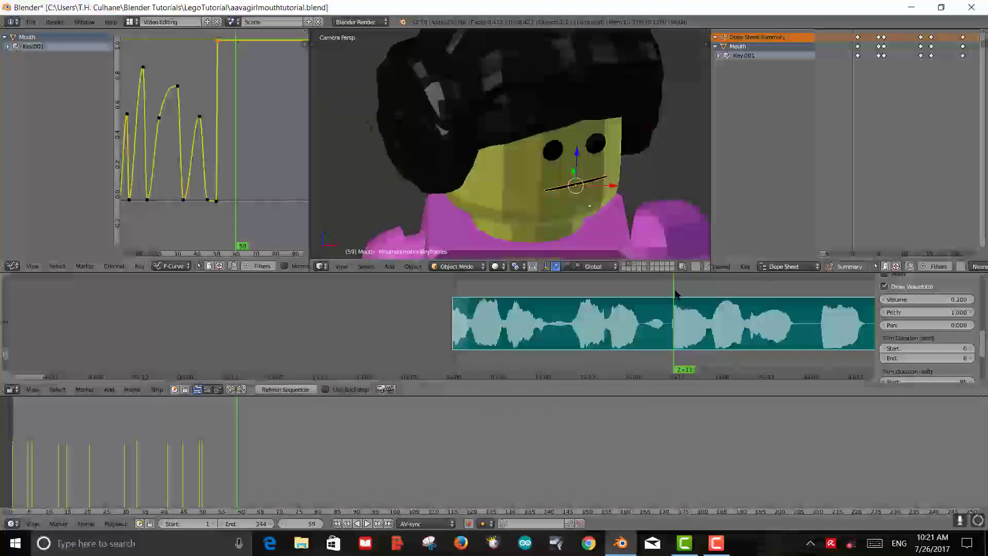
{"action": "key", "text": "alt+a"}
{"action": "key", "text": "Escape"}
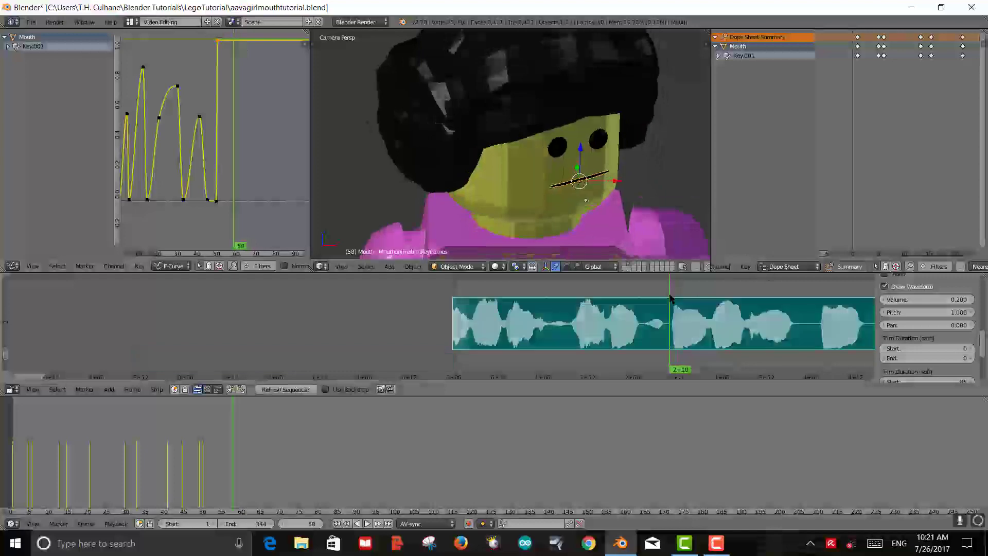
At frame 59, move the selected mouth keyframe down to open the mouth
{"action": "right_click", "coordinate": [234, 45]}
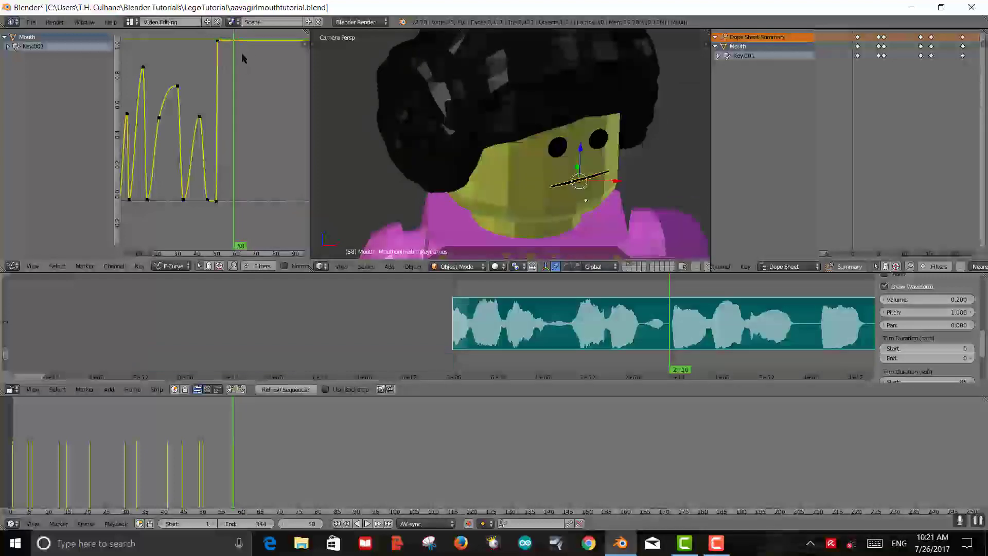
{"action": "scroll", "coordinate": [254, 98], "scroll_direction": "up", "scroll_amount": 2}
{"action": "middle_click_drag", "start_coordinate": [255, 99], "coordinate": [198, 69], "text": "ctrl"}
{"action": "left_click", "coordinate": [218, 66]}
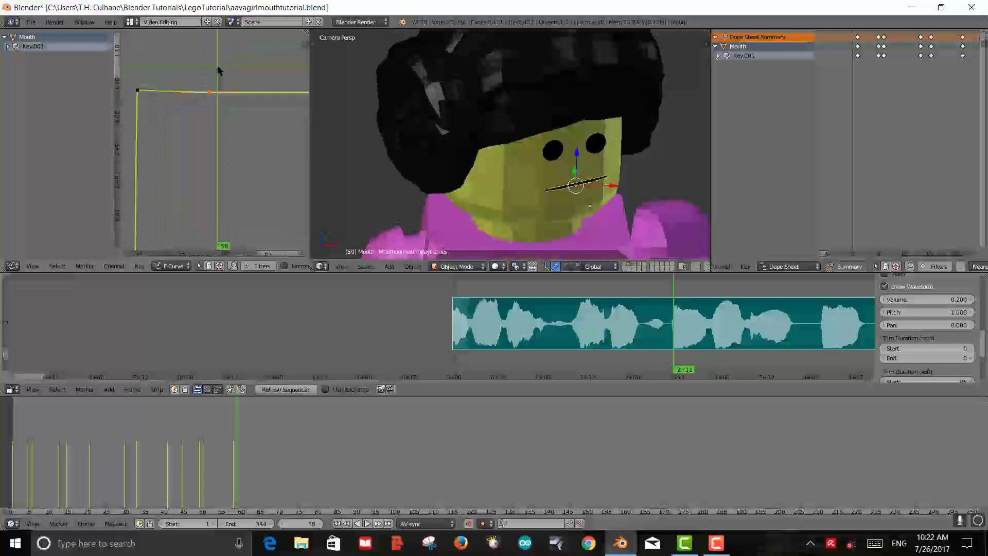
{"action": "left_click", "coordinate": [222, 94]}
{"action": "scroll", "coordinate": [241, 113], "scroll_direction": "down", "scroll_amount": 6}
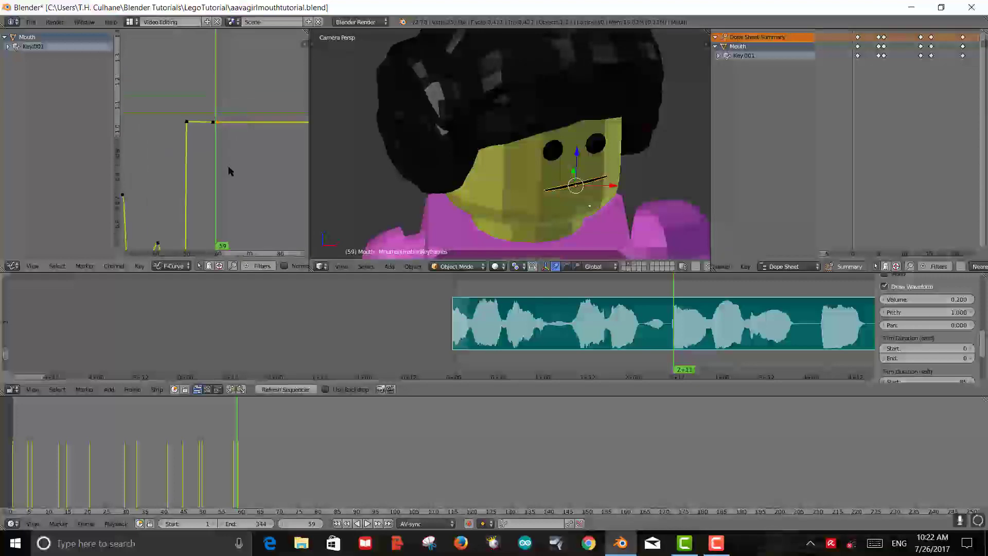
{"action": "middle_click_drag", "start_coordinate": [230, 170], "coordinate": [233, 93]}
{"action": "key", "text": "g"}
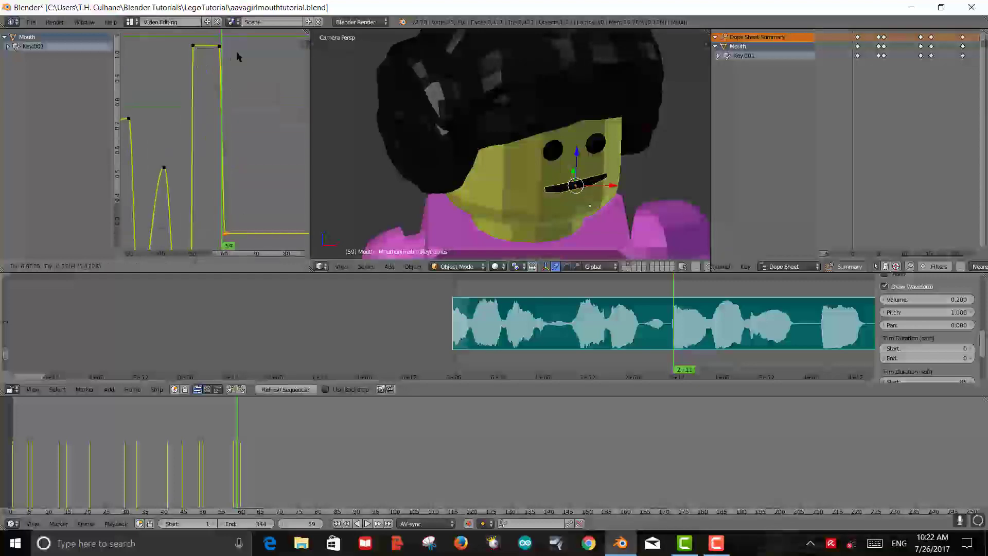
{"action": "left_click", "coordinate": [236, 88]}
Set the last mouth keyframe to 0.0 and play back the lip sync
{"action": "scroll", "coordinate": [241, 83], "scroll_direction": "down", "scroll_amount": 5}
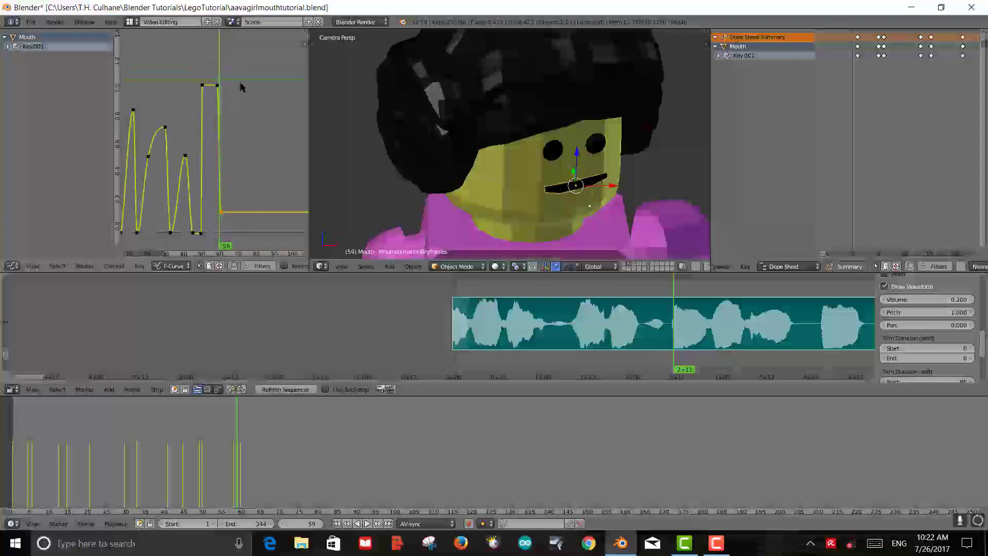
{"action": "middle_click_drag", "start_coordinate": [254, 154], "coordinate": [263, 57]}
{"action": "middle_click_drag", "start_coordinate": [254, 128], "coordinate": [235, 113], "text": "ctrl"}
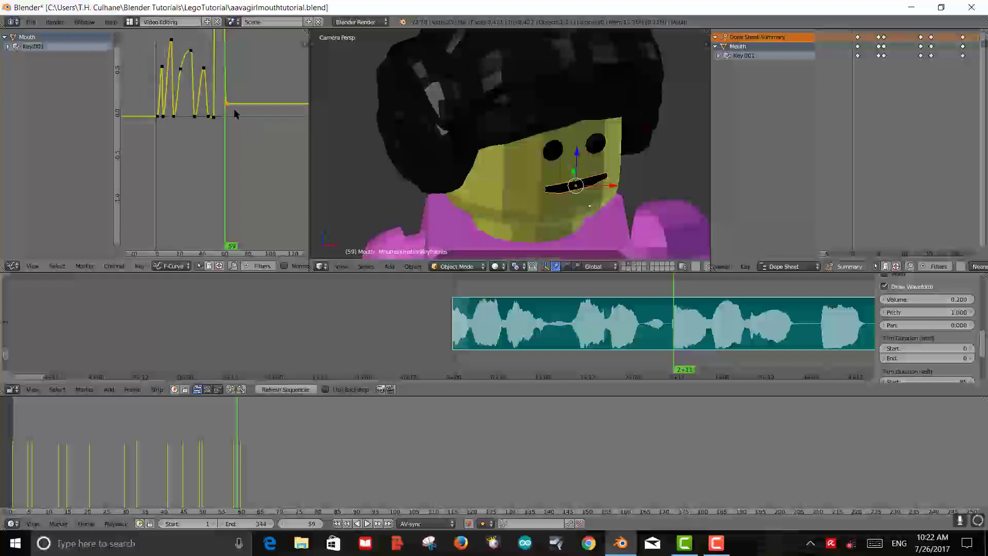
{"action": "key", "text": "g"}
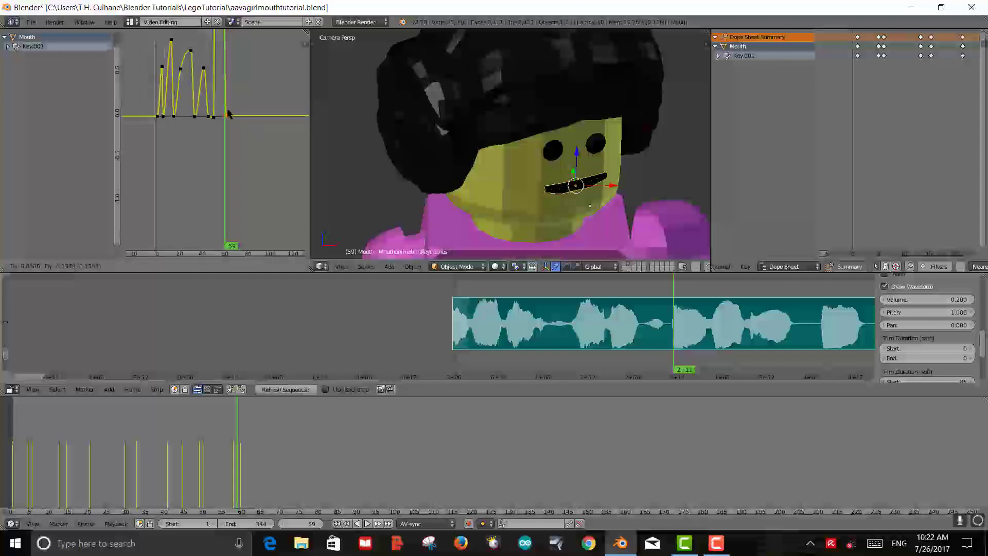
{"action": "left_click", "coordinate": [229, 118]}
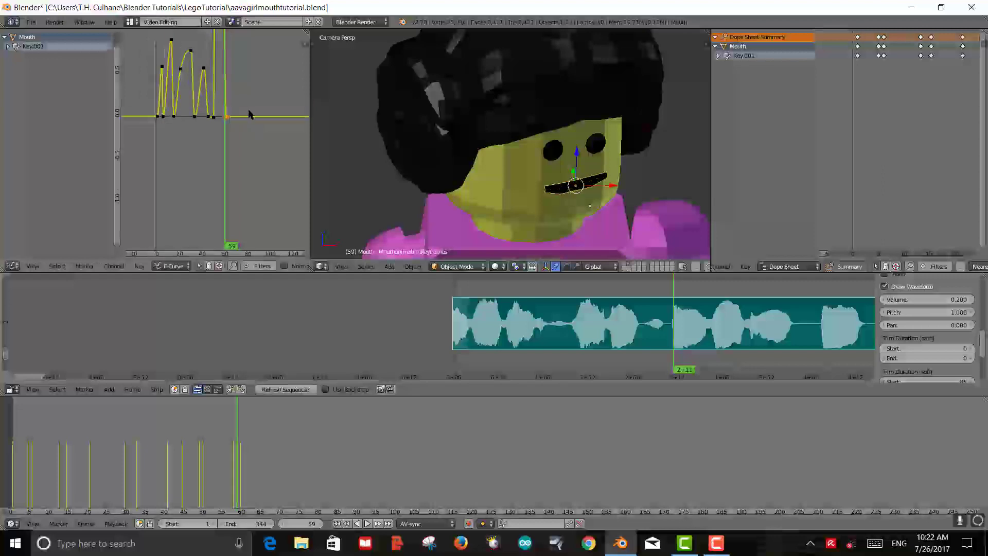
{"action": "middle_click_drag", "start_coordinate": [249, 114], "coordinate": [247, 110], "text": "ctrl"}
{"action": "key", "text": "alt+a"}
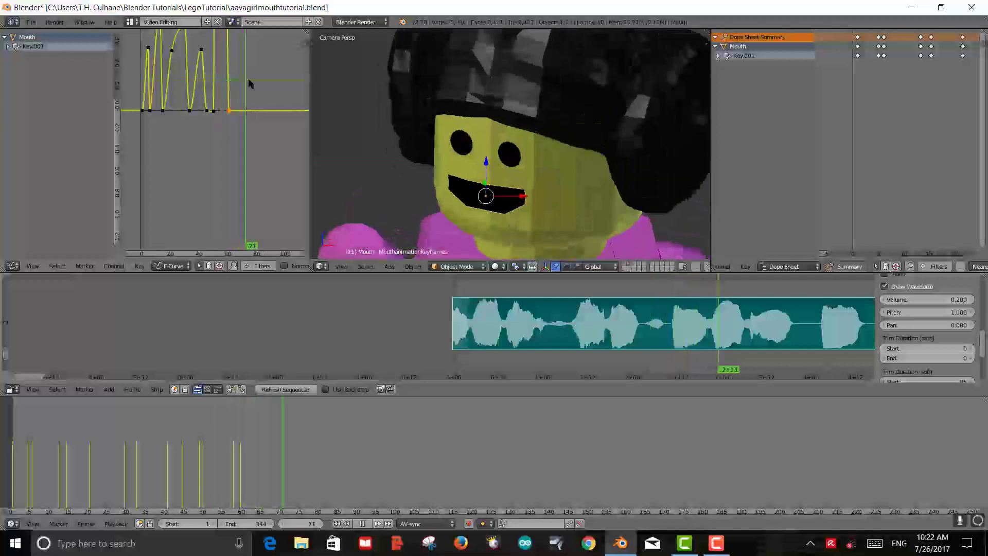
Widen the graph area and insert a frame-68 mouth keyframe raised to about 0.5
{"action": "left_click_drag", "start_coordinate": [249, 83], "coordinate": [240, 84]}
{"action": "key", "text": "alt+a"}
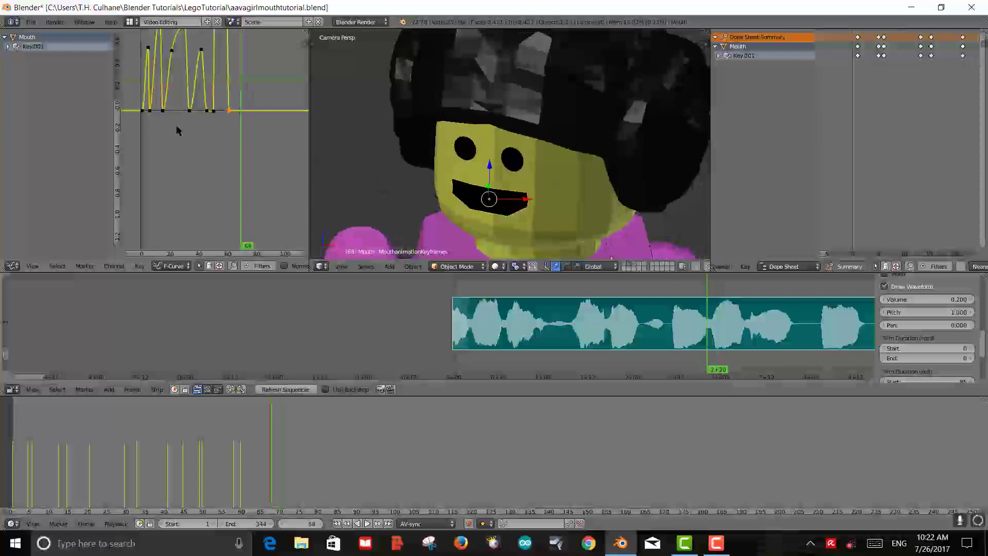
{"action": "scroll", "coordinate": [173, 121], "scroll_direction": "down", "scroll_amount": 1}
{"action": "middle_click_drag", "start_coordinate": [204, 116], "coordinate": [202, 182]}
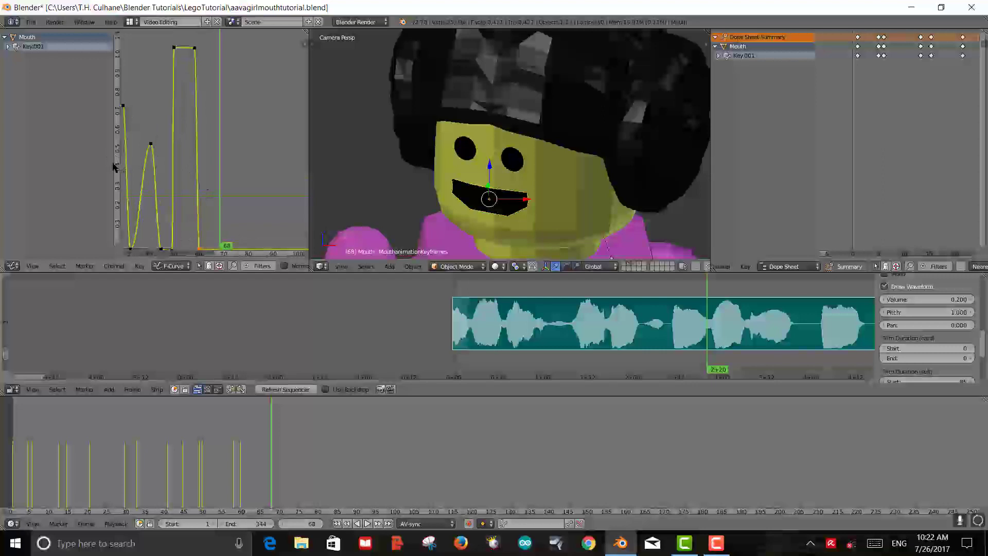
{"action": "left_click_drag", "start_coordinate": [113, 166], "coordinate": [50, 158]}
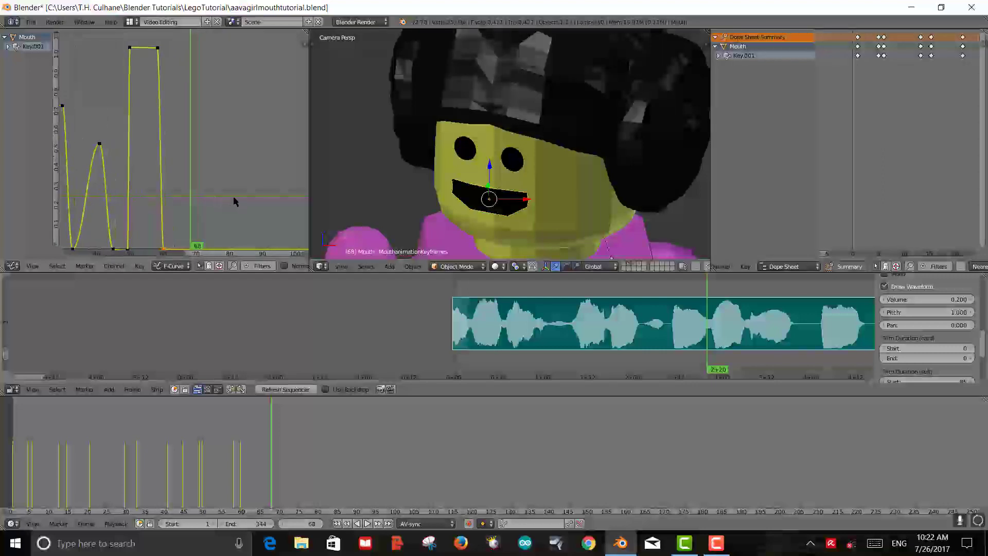
{"action": "middle_click_drag", "start_coordinate": [234, 201], "coordinate": [232, 190]}
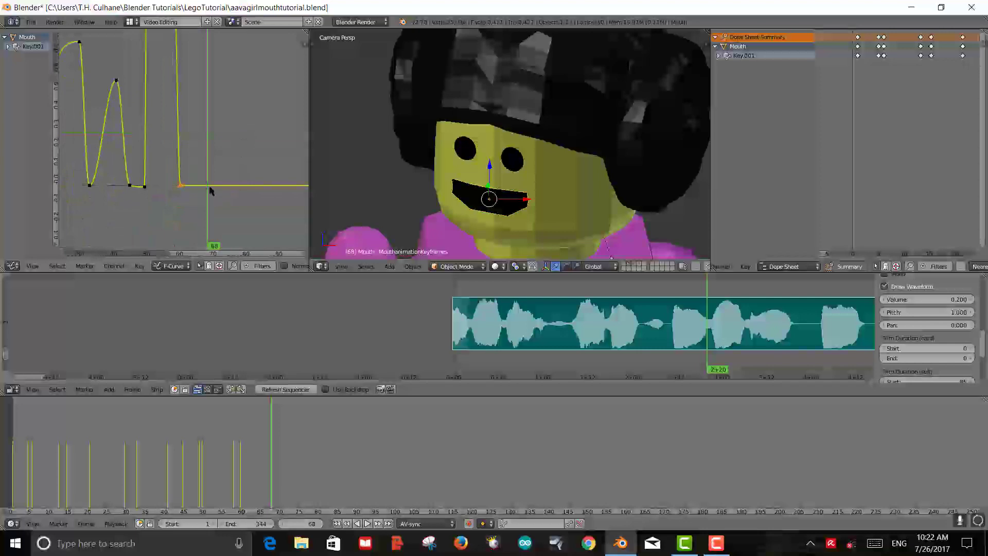
{"action": "scroll", "coordinate": [209, 168], "scroll_direction": "down", "scroll_amount": 3}
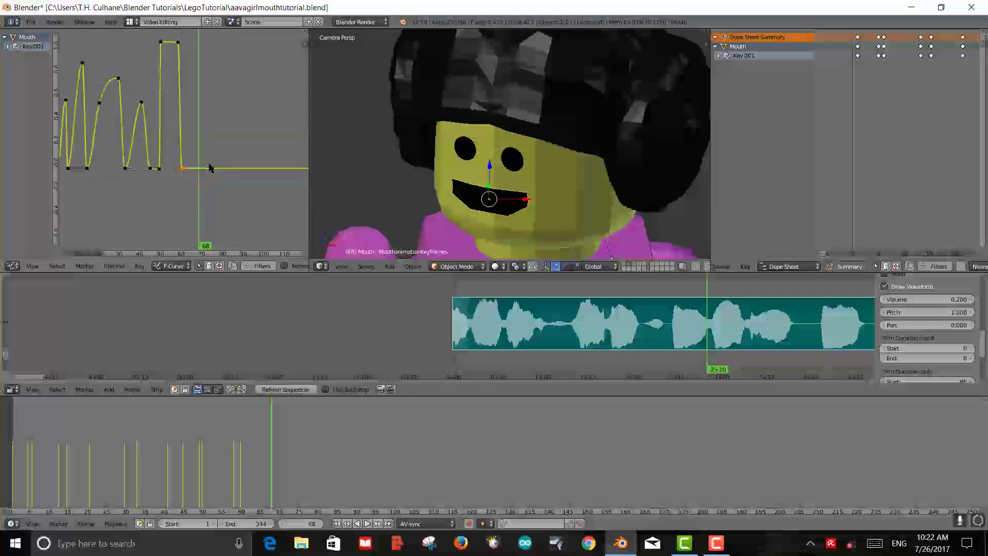
{"action": "middle_click_drag", "start_coordinate": [214, 133], "coordinate": [200, 158]}
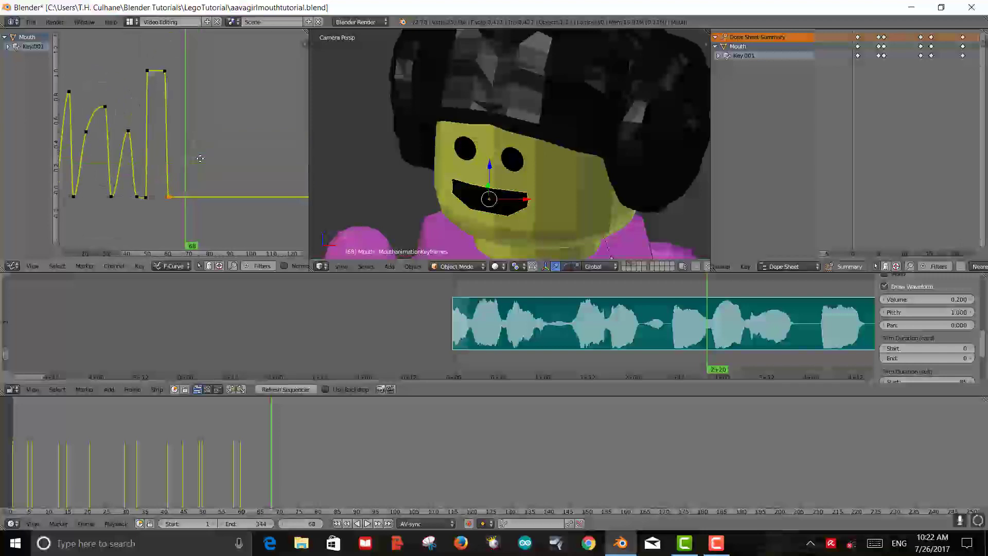
{"action": "left_click", "coordinate": [184, 198], "text": "ctrl"}
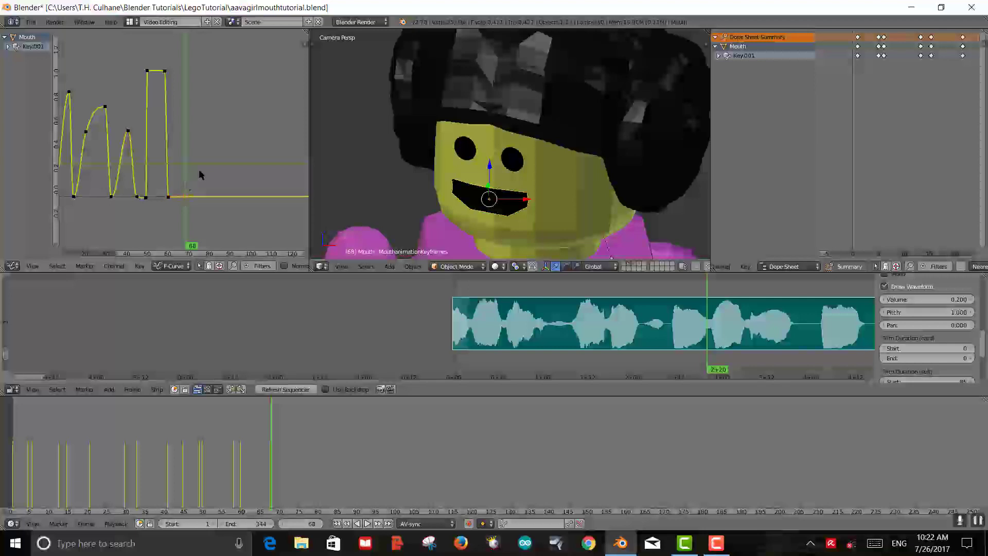
{"action": "key", "text": "g"}
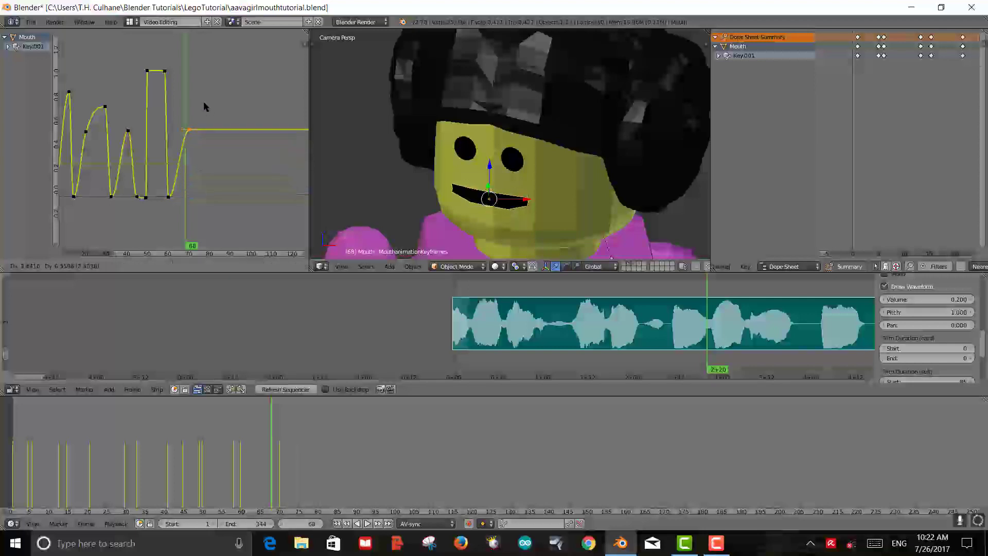
{"action": "left_click", "coordinate": [201, 97]}
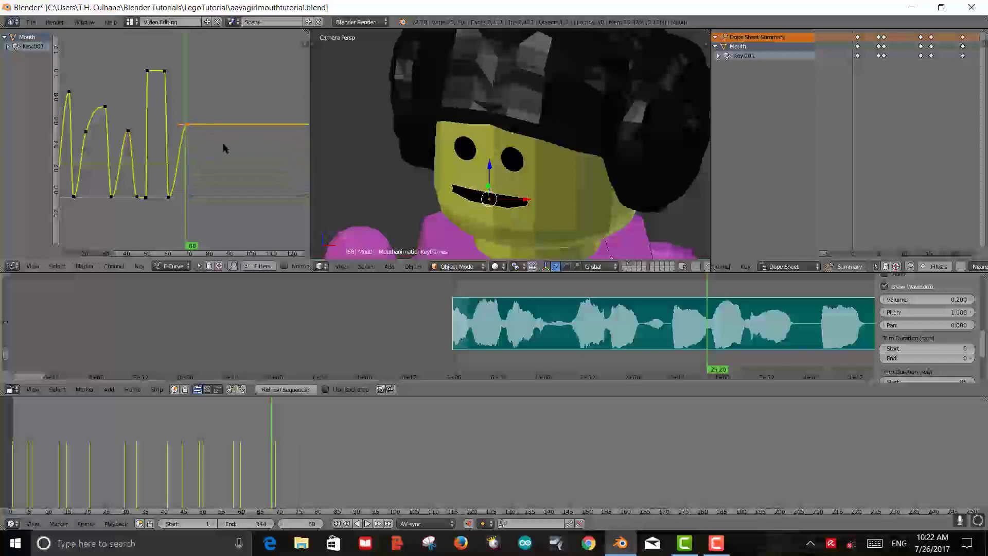
Review backward from frame 73, then key frame 71 at about 0.2
{"action": "left_click", "coordinate": [720, 305]}
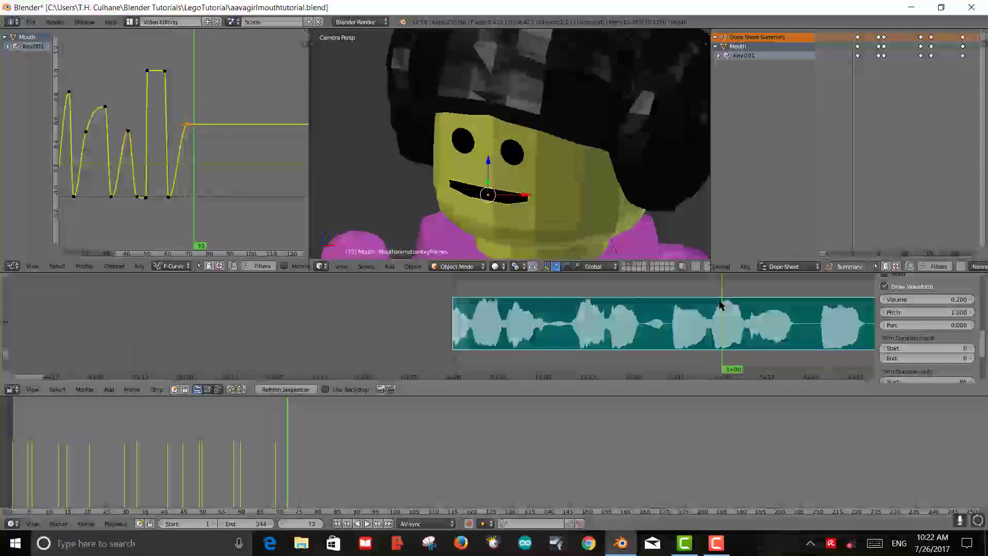
{"action": "key", "text": "shift+alt+a"}
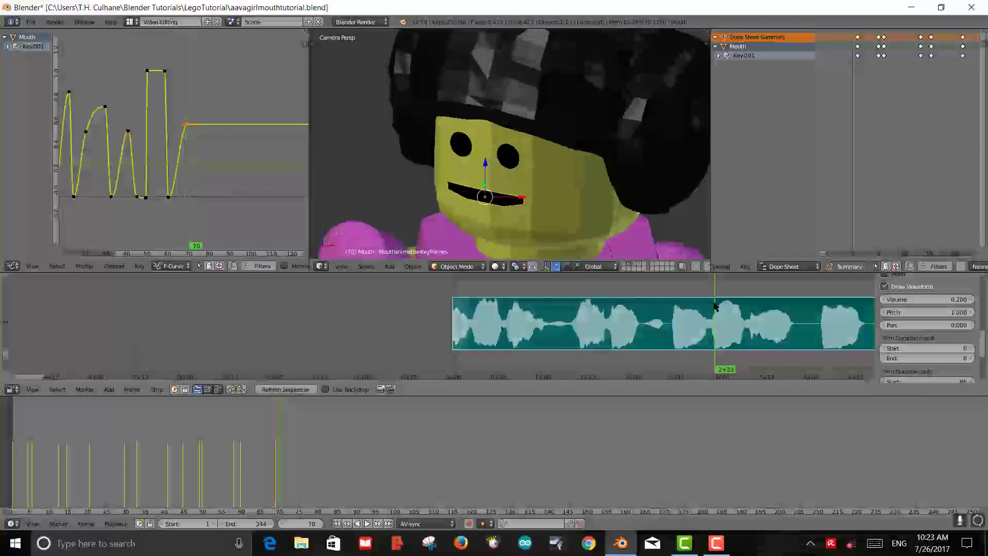
{"action": "key", "text": "alt+a"}
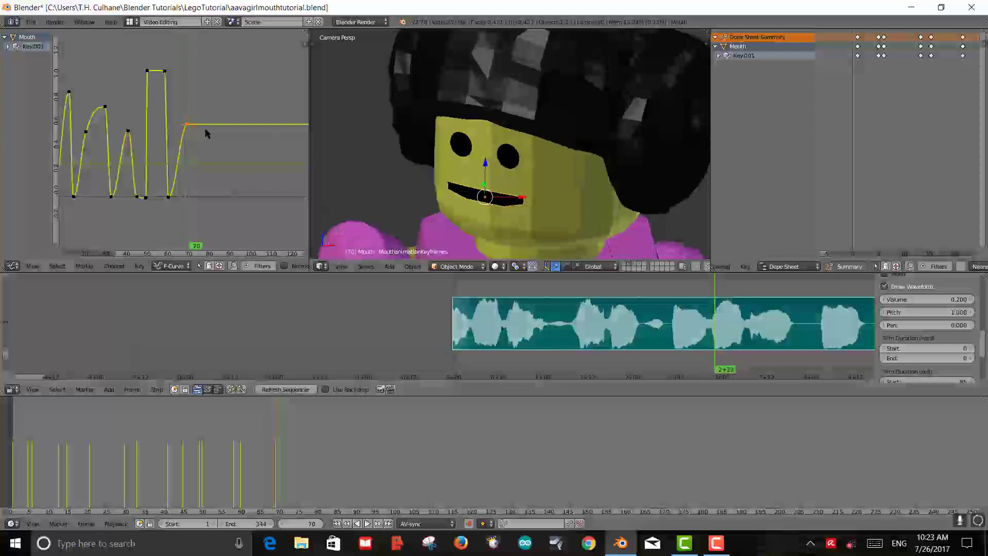
{"action": "scroll", "coordinate": [200, 129], "scroll_direction": "up", "scroll_amount": 6}
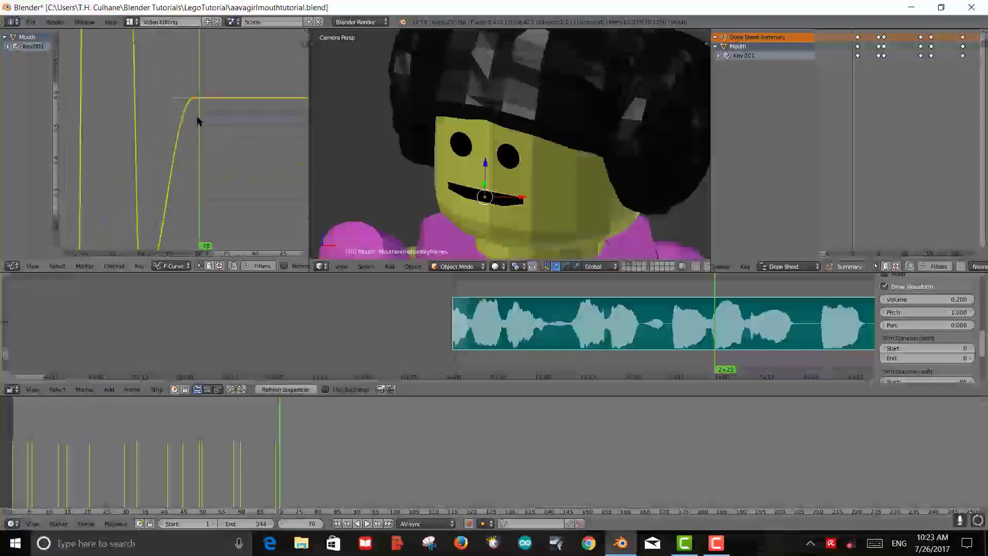
{"action": "left_click", "coordinate": [203, 98], "text": "ctrl"}
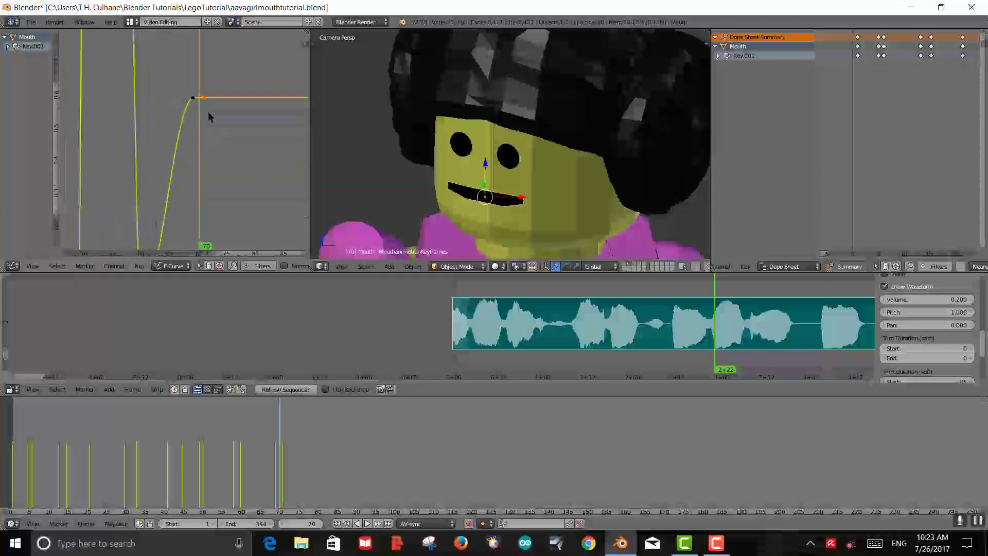
{"action": "key", "text": "g"}
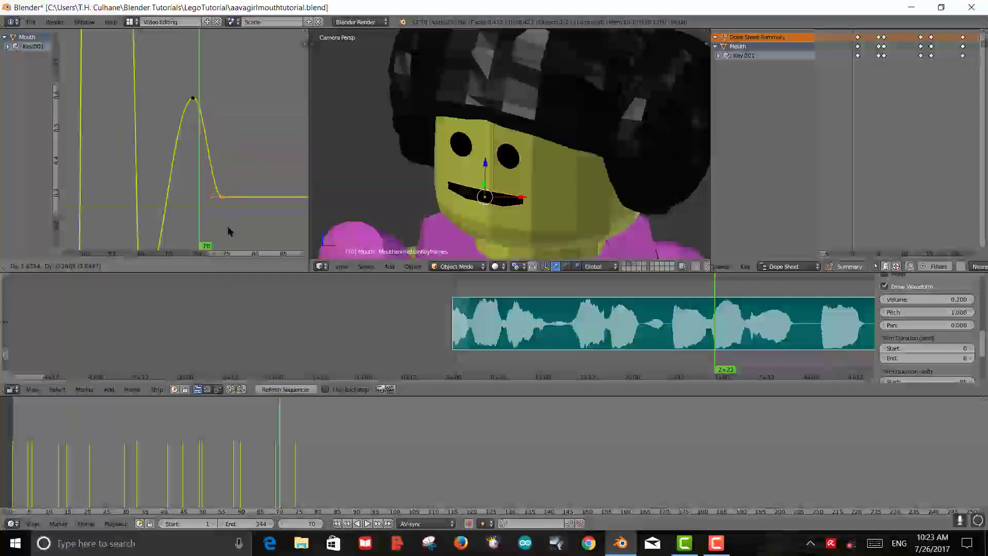
{"action": "left_click", "coordinate": [232, 209]}
Move the frame-72 keyframe down to 0.0 and play the animation
{"action": "scroll", "coordinate": [234, 201], "scroll_direction": "down", "scroll_amount": 5}
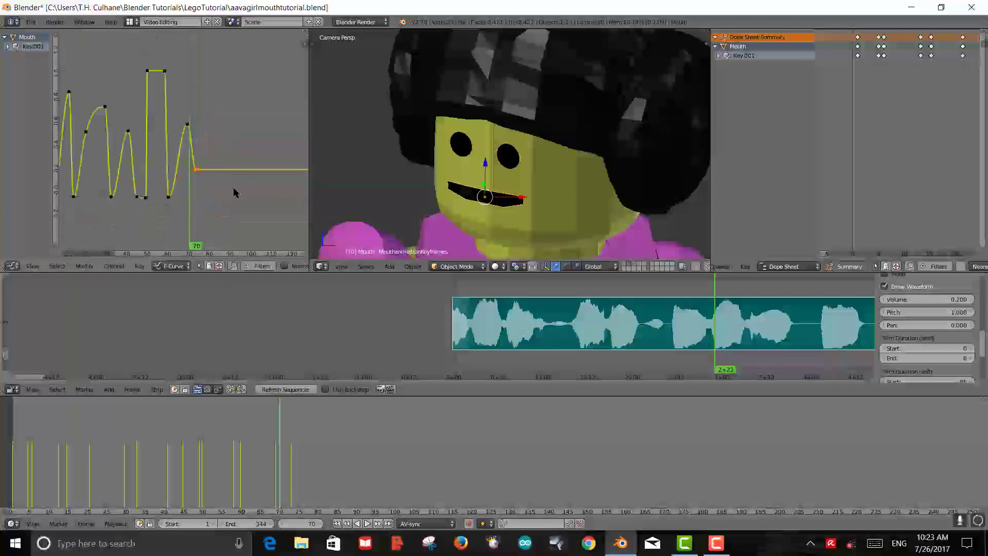
{"action": "key", "text": "g"}
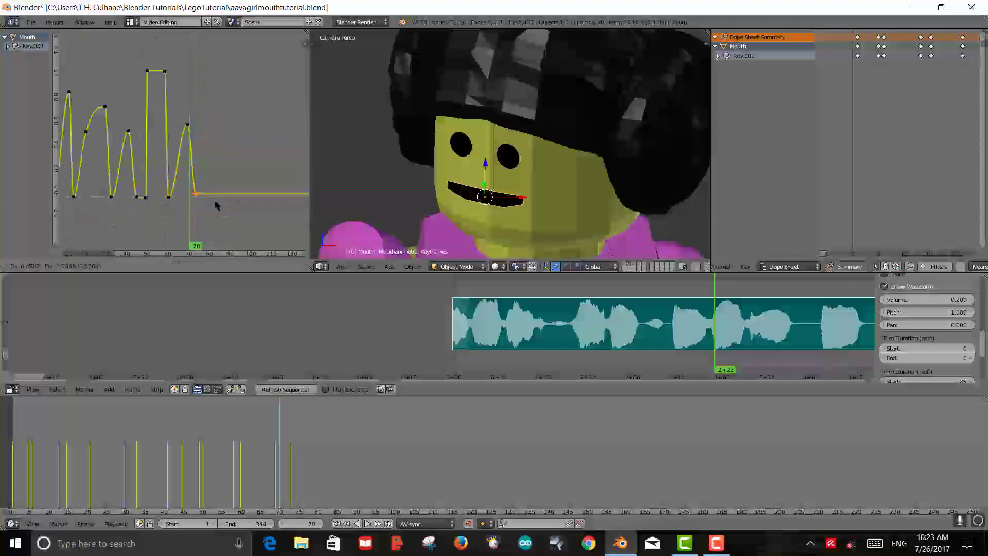
{"action": "left_click", "coordinate": [218, 205]}
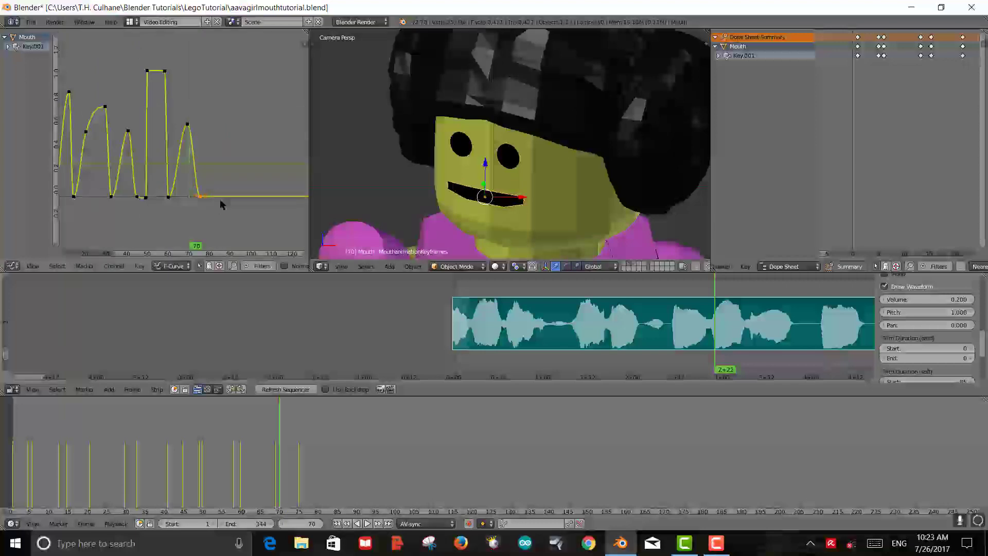
{"action": "key", "text": "alt+a"}
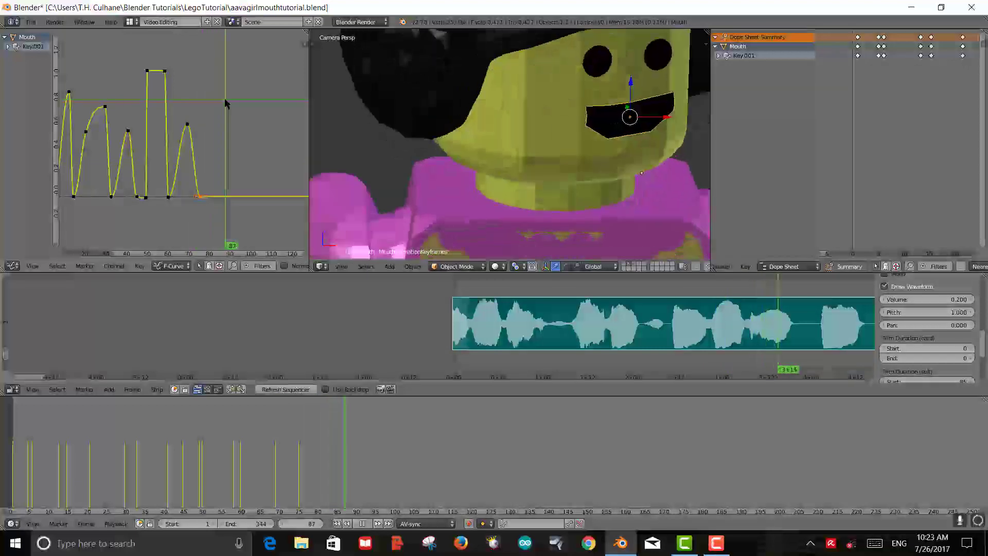
Insert a mouth keyframe at about frame 81 and raise it to open the mouth
{"action": "left_click_drag", "start_coordinate": [216, 105], "coordinate": [211, 100]}
{"action": "key", "text": "alt+a"}
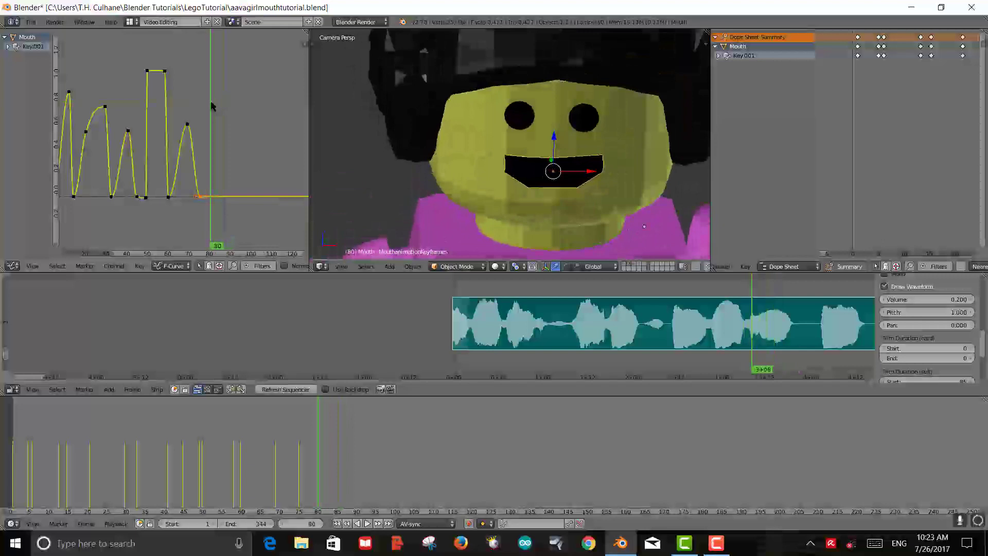
{"action": "left_click", "coordinate": [214, 197], "text": "ctrl"}
{"action": "key", "text": "g"}
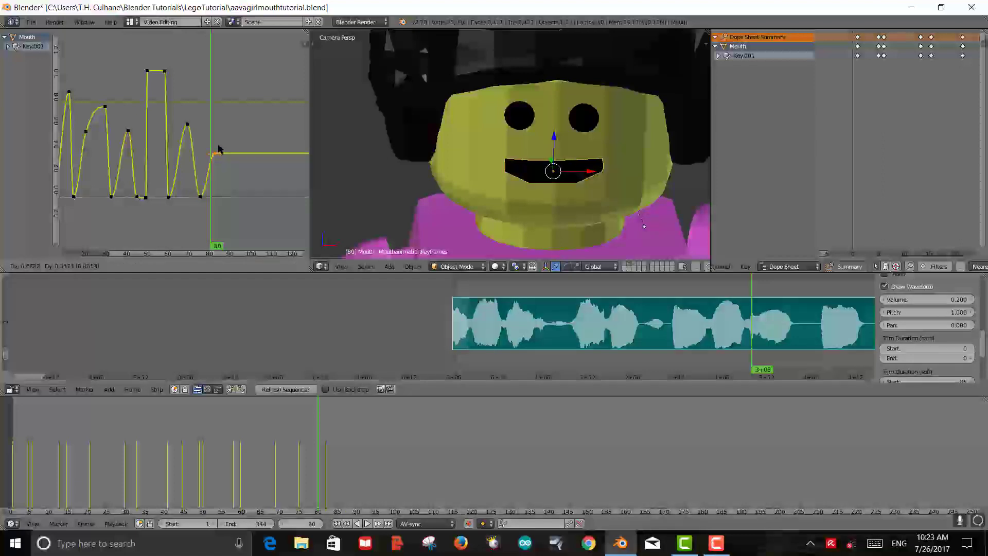
{"action": "left_click", "coordinate": [218, 151]}
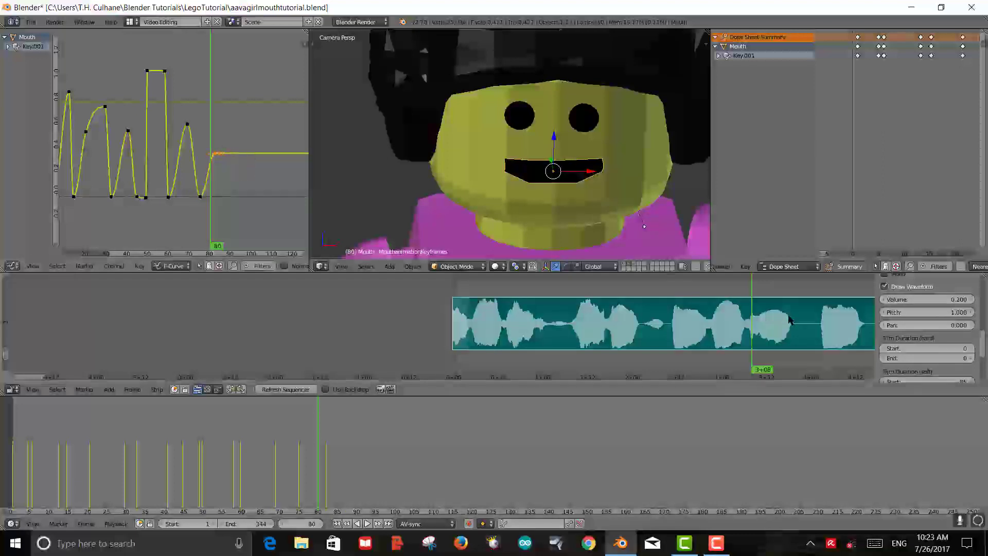
Keyframe the mouth at frame 83 and duplicate that key a few frames later
{"action": "left_click", "coordinate": [762, 293]}
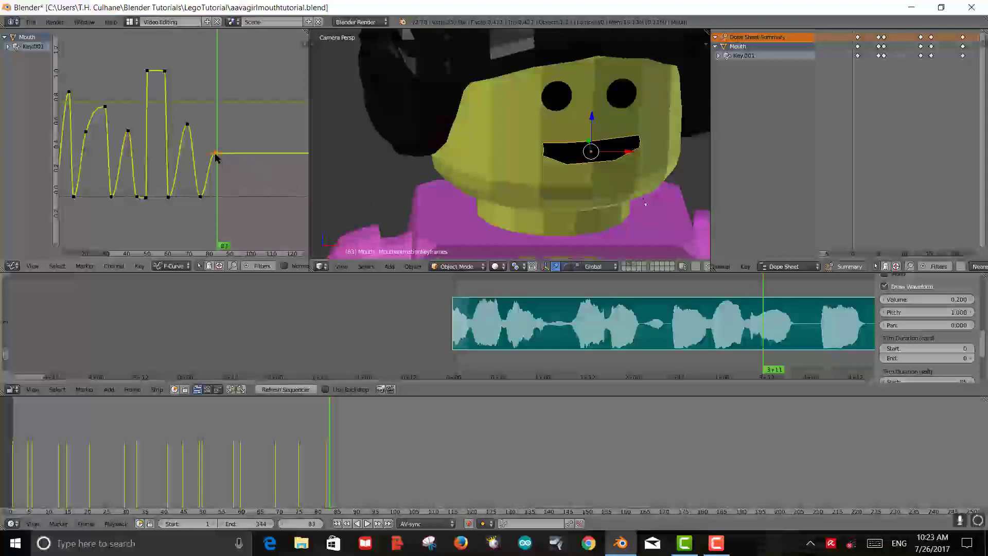
{"action": "scroll", "coordinate": [216, 157], "scroll_direction": "up", "scroll_amount": 3}
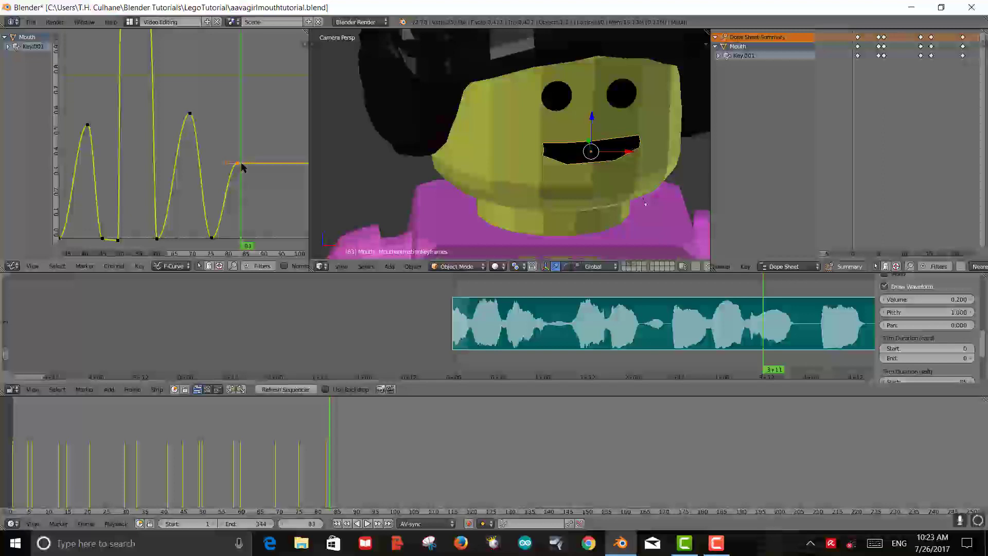
{"action": "key", "text": "i"}
{"action": "key", "text": "shift+d"}
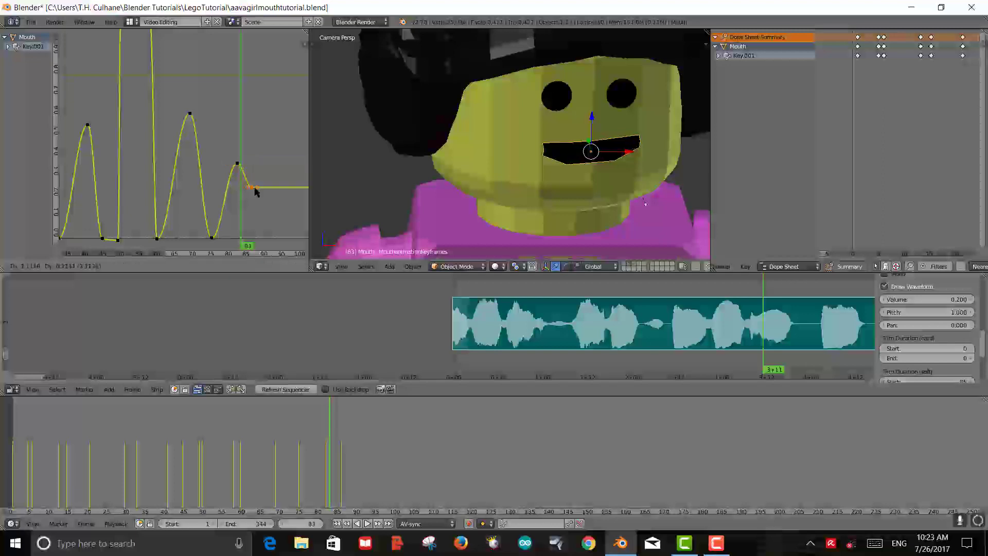
{"action": "left_click", "coordinate": [254, 229]}
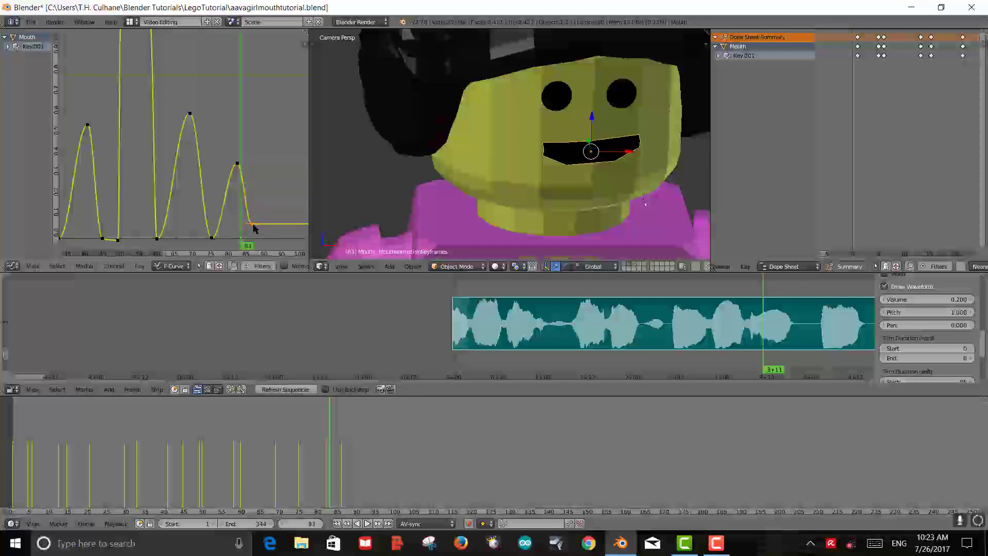
Insert a mouth keyframe at frame 90, then play on to frame 92
{"action": "key", "text": "alt+a"}
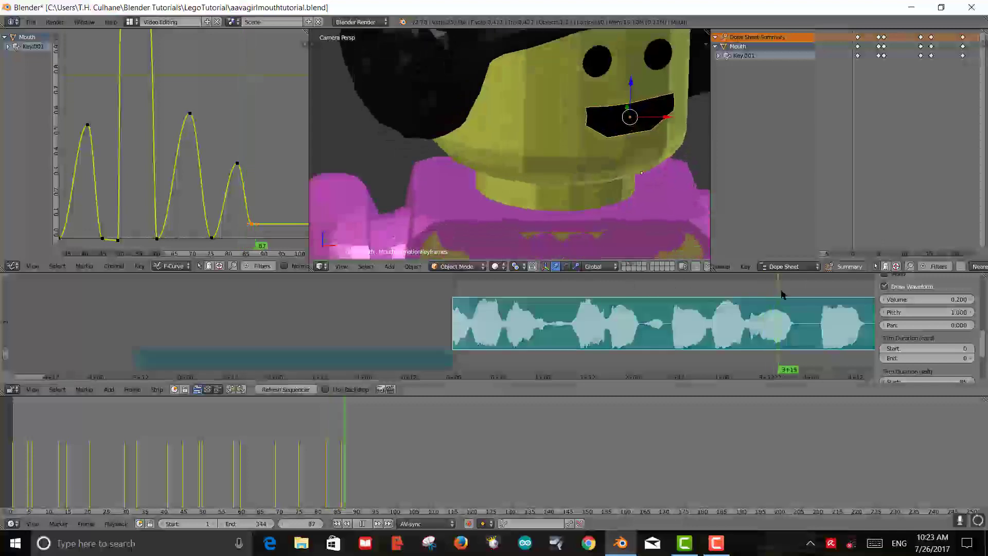
{"action": "key", "text": "alt+a"}
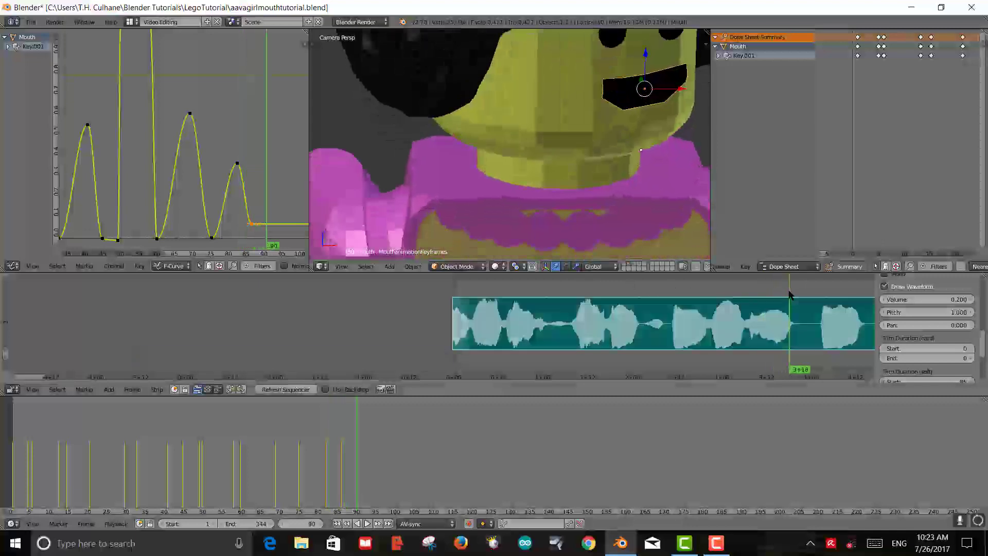
{"action": "left_click", "coordinate": [266, 227], "text": "ctrl"}
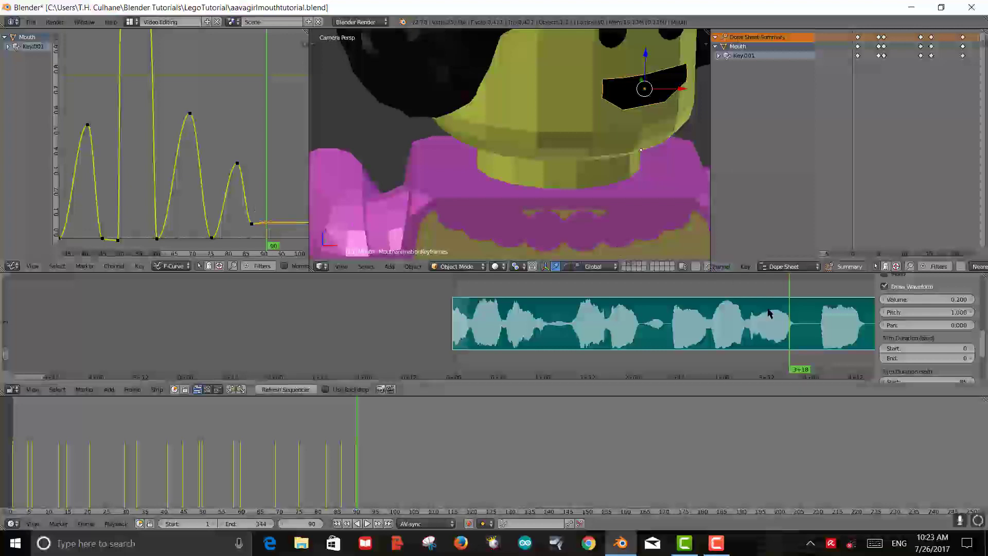
{"action": "key", "text": "alt+a"}
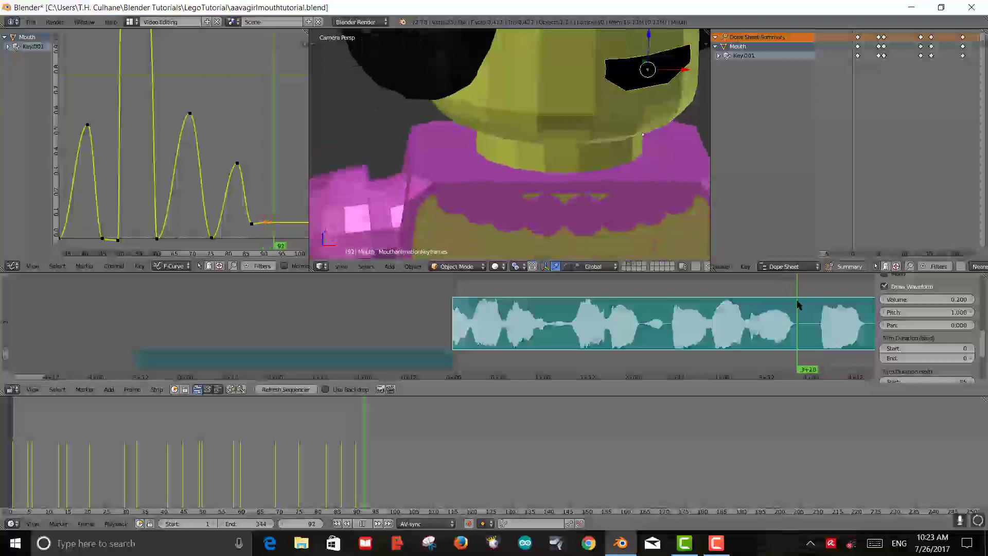
{"action": "key", "text": "alt+a"}
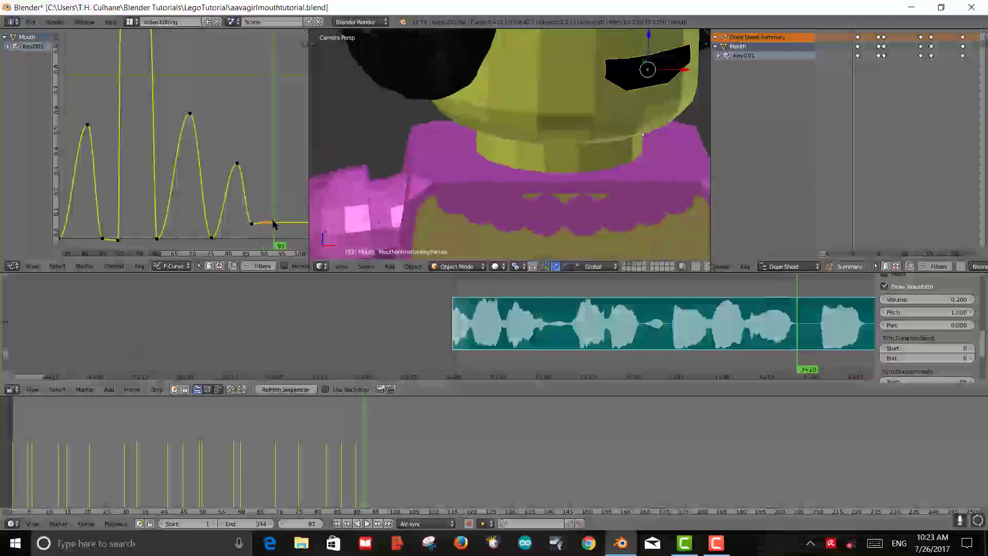
Raise the frame-92 mouth keyframe to about full value and play back
{"action": "scroll", "coordinate": [273, 224], "scroll_direction": "up", "scroll_amount": 2}
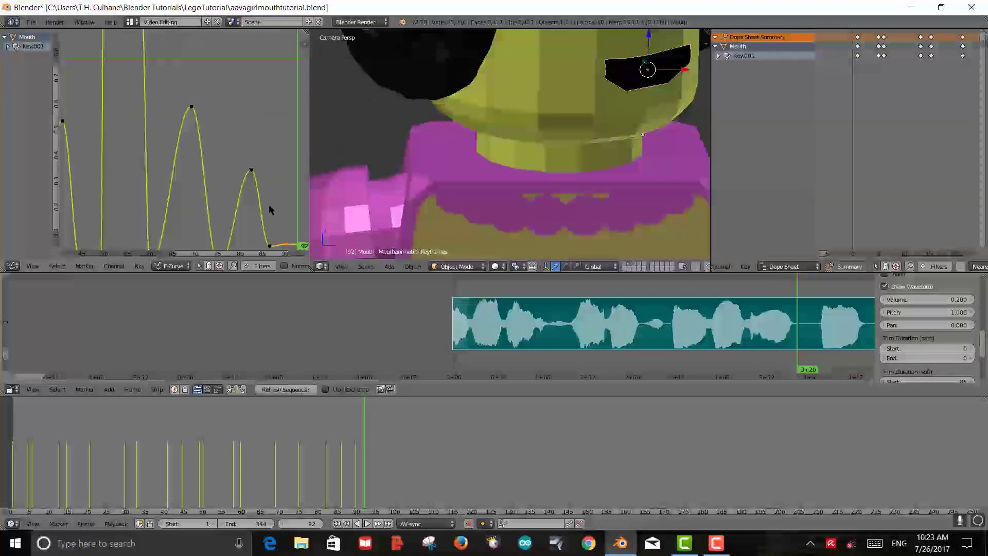
{"action": "middle_click_drag", "start_coordinate": [271, 210], "coordinate": [176, 132]}
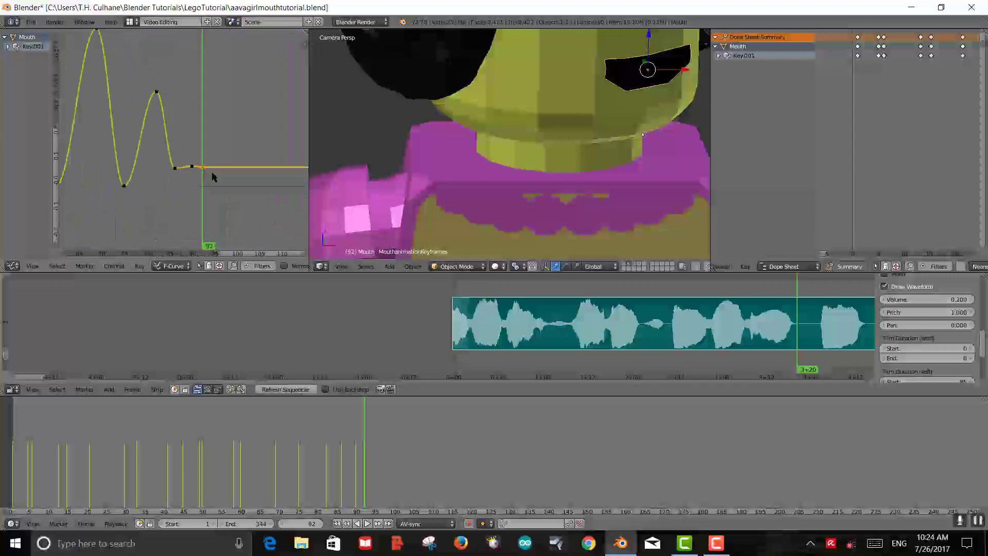
{"action": "scroll", "coordinate": [221, 156], "scroll_direction": "up", "scroll_amount": 3}
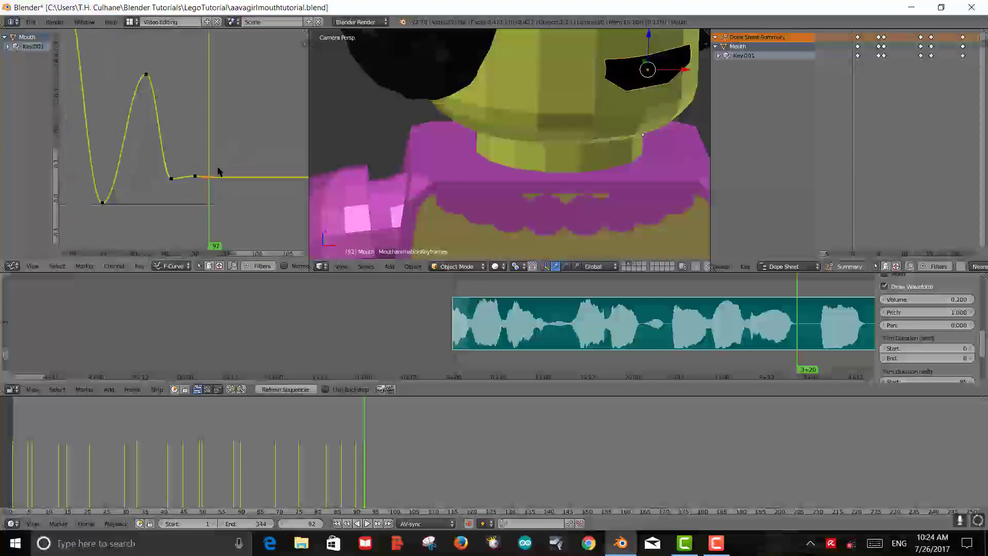
{"action": "key", "text": "g"}
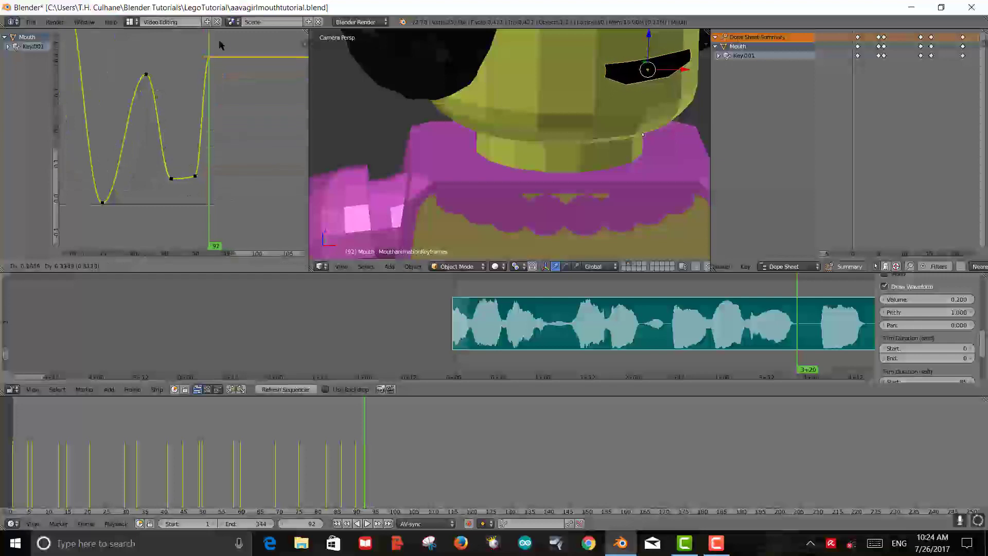
{"action": "left_click", "coordinate": [221, 35]}
{"action": "scroll", "coordinate": [262, 135], "scroll_direction": "down", "scroll_amount": 8}
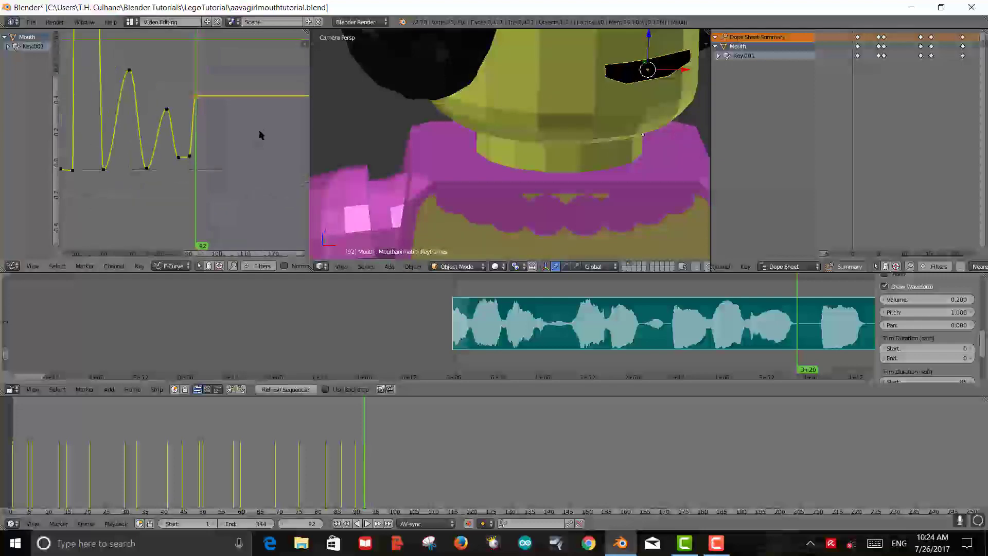
{"action": "key", "text": "g"}
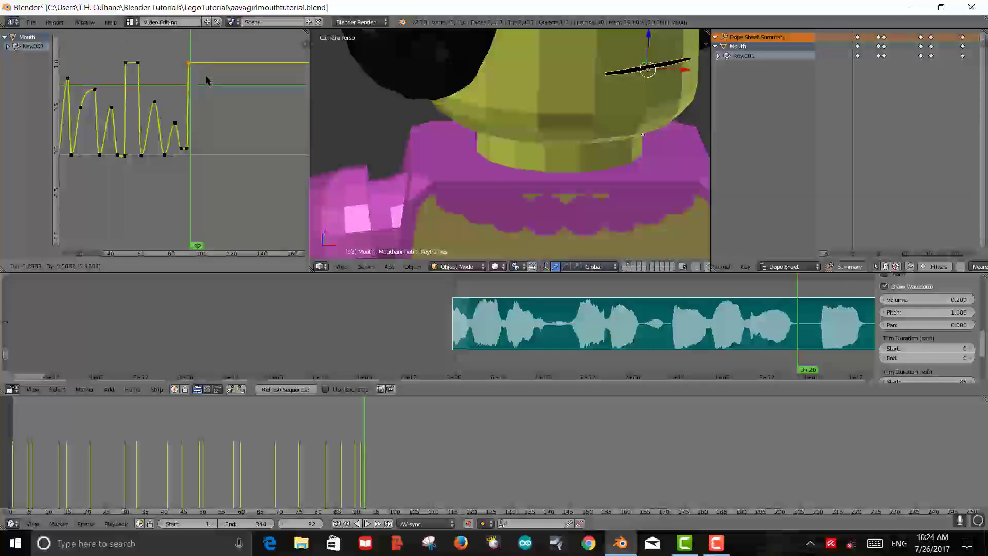
{"action": "left_click", "coordinate": [205, 80]}
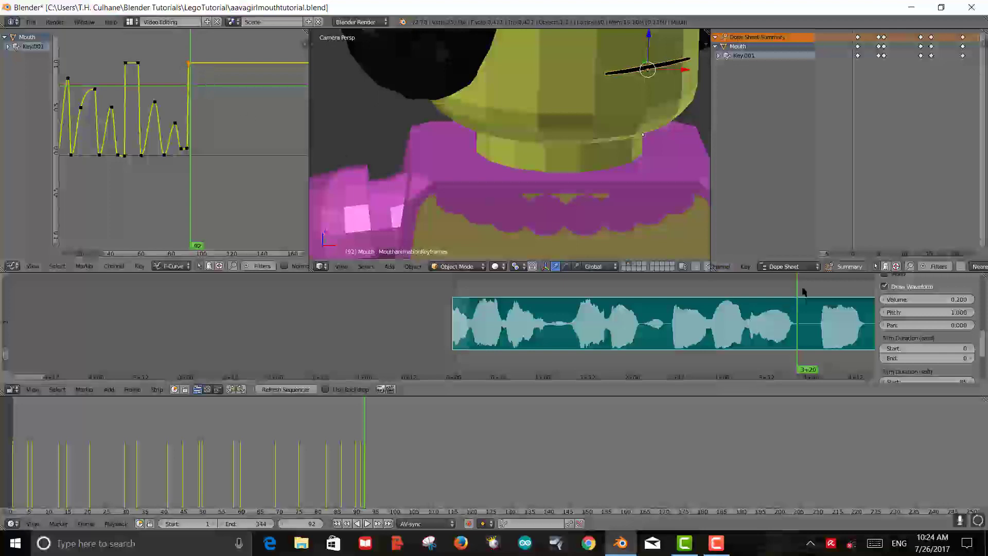
{"action": "key", "text": "alt+a"}
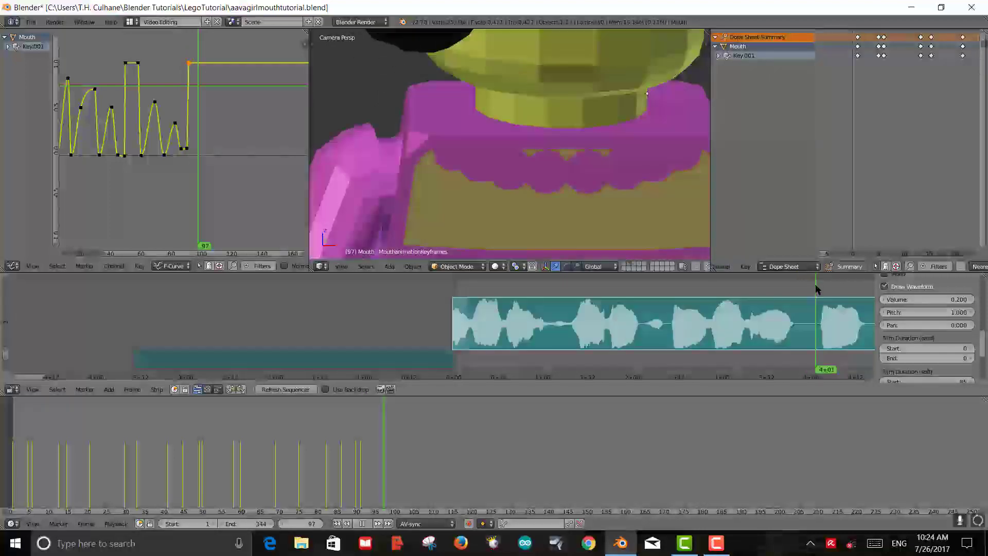
Stop at frame 98, frame the face in 3D view, and key the mouth there
{"action": "key", "text": "alt+a"}
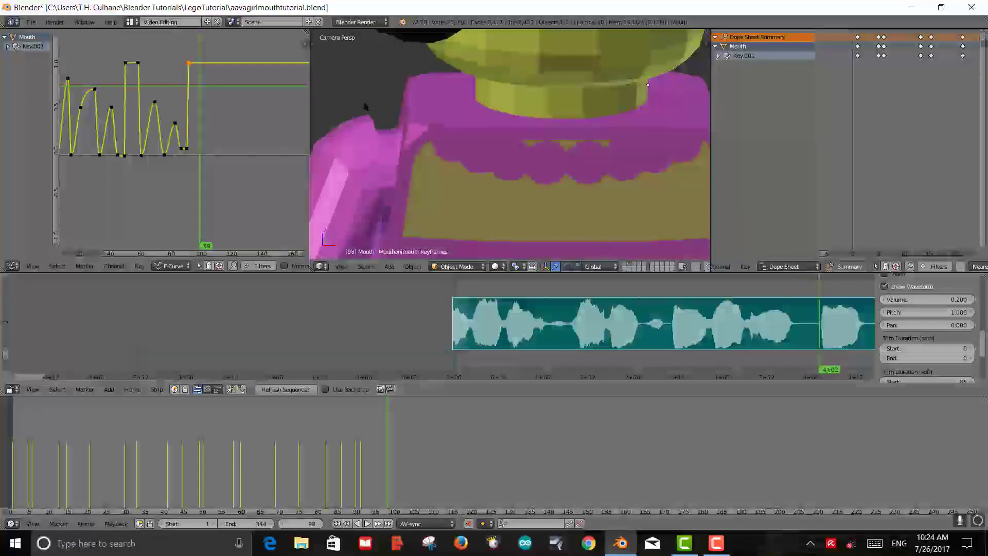
{"action": "middle_click_drag", "start_coordinate": [591, 82], "coordinate": [564, 209], "text": "shift"}
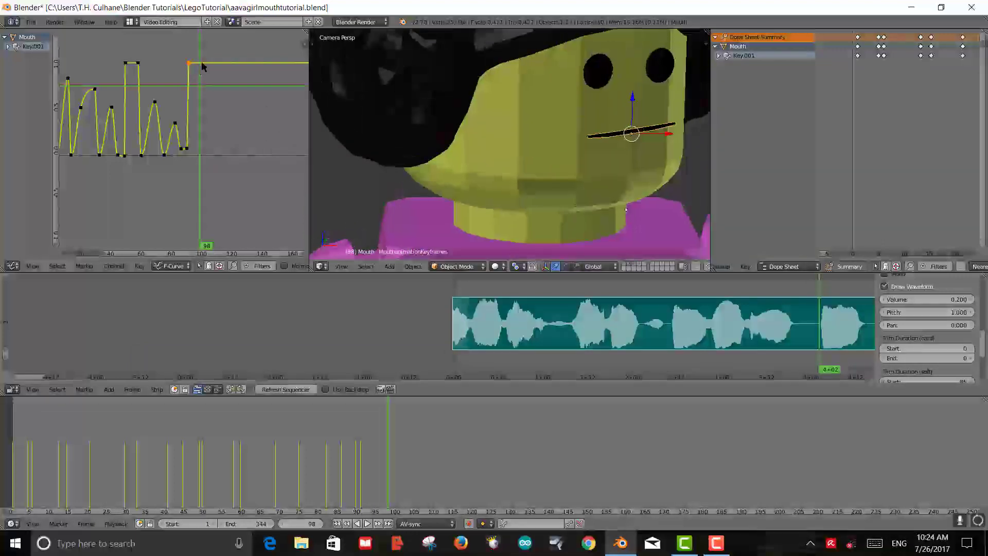
{"action": "scroll", "coordinate": [201, 67], "scroll_direction": "up", "scroll_amount": 4}
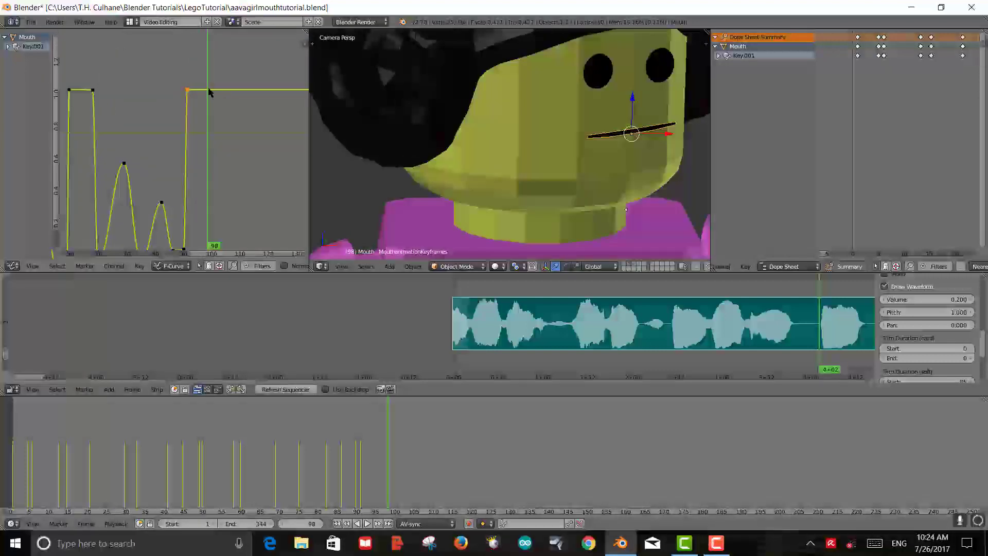
{"action": "left_click", "coordinate": [210, 92], "text": "ctrl"}
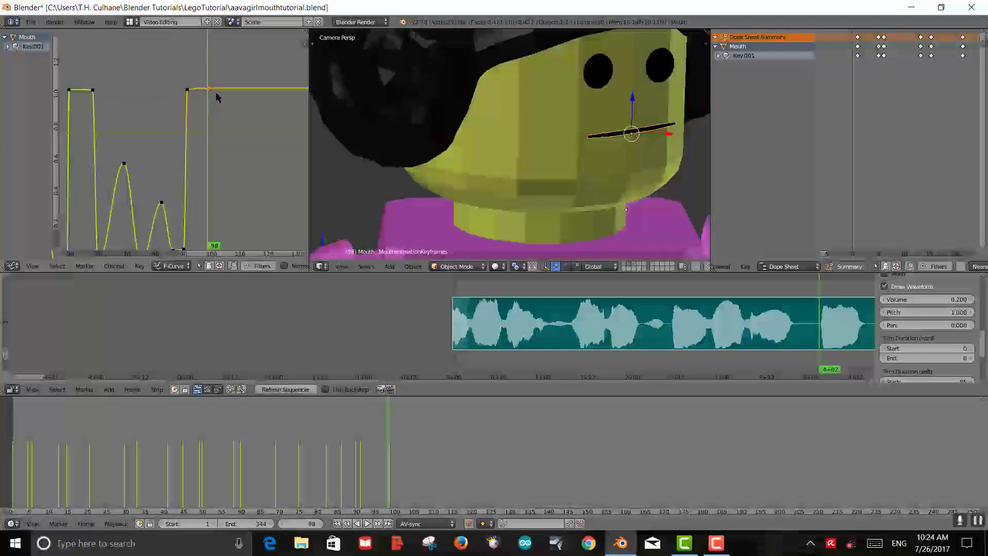
Drop the frame-99 mouth key to near 0, then advance to frame 109
{"action": "left_click", "coordinate": [210, 75]}
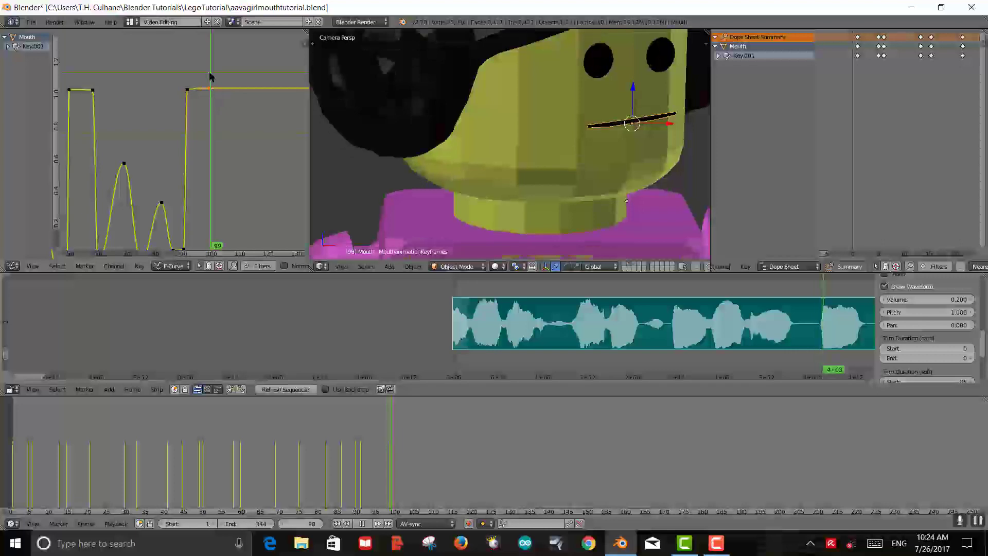
{"action": "scroll", "coordinate": [215, 93], "scroll_direction": "up", "scroll_amount": 3}
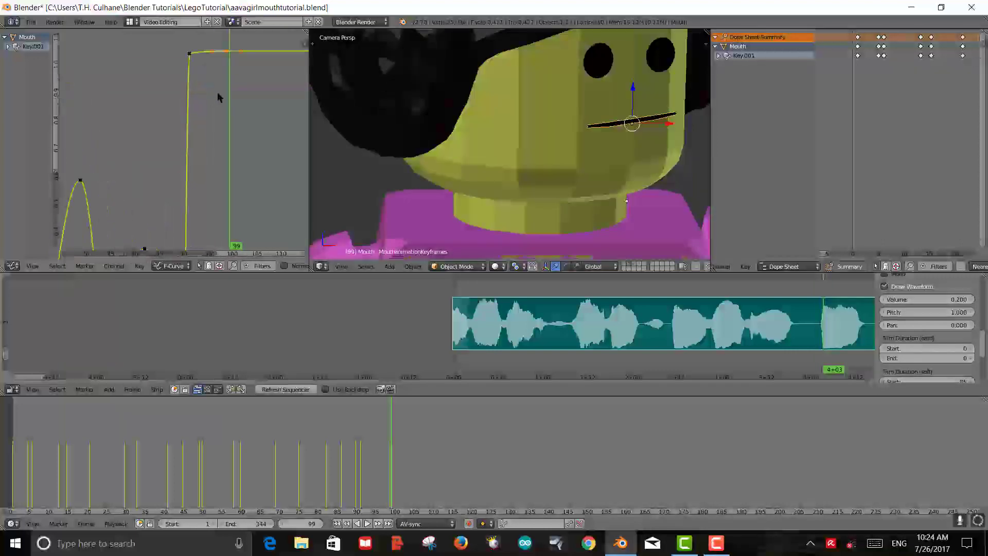
{"action": "middle_click_drag", "start_coordinate": [218, 94], "coordinate": [215, 130]}
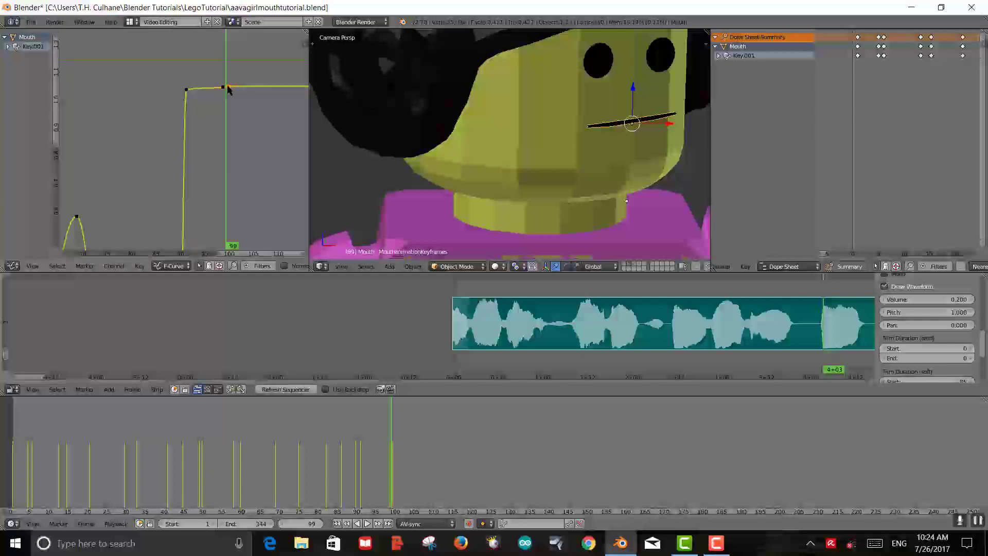
{"action": "right_click_drag", "start_coordinate": [230, 89], "coordinate": [245, 181]}
{"action": "scroll", "coordinate": [245, 176], "scroll_direction": "down", "scroll_amount": 5}
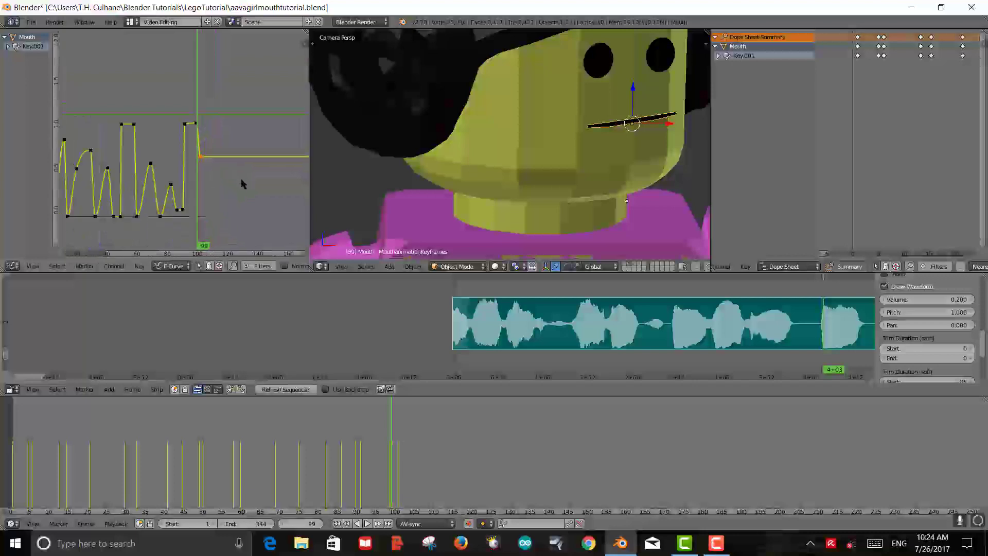
{"action": "key", "text": "g"}
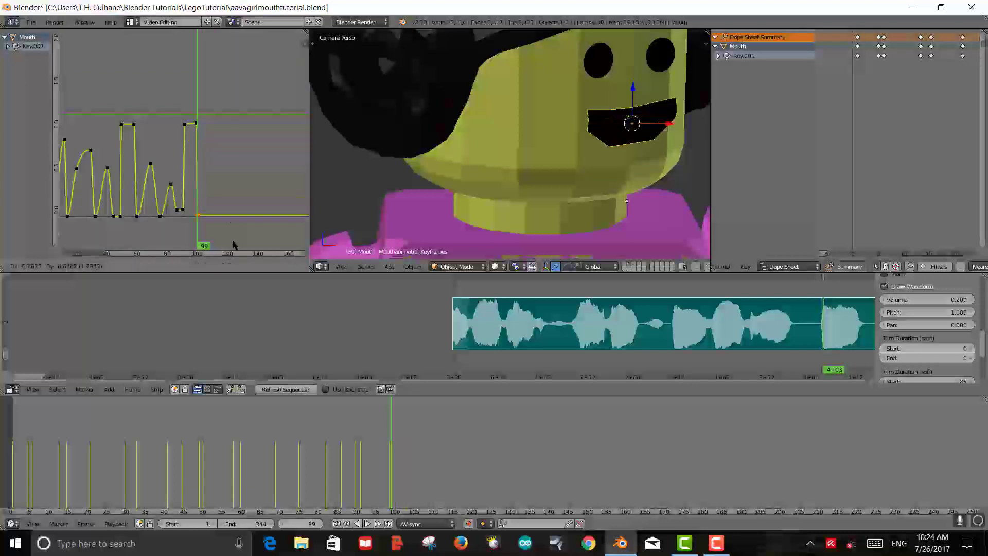
{"action": "left_click", "coordinate": [233, 245]}
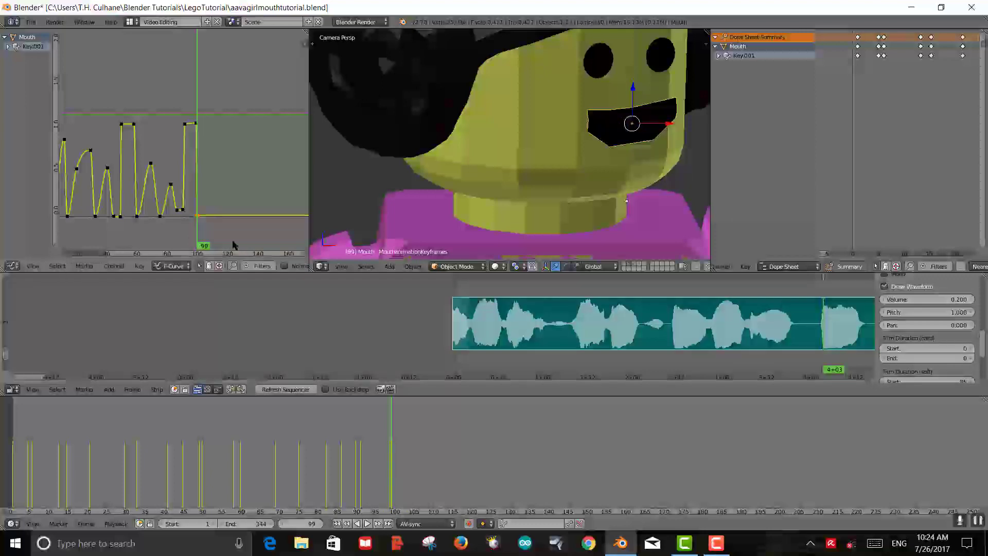
{"action": "left_click_drag", "start_coordinate": [823, 285], "coordinate": [859, 286]}
{"action": "scroll", "coordinate": [820, 294], "scroll_direction": "down", "scroll_amount": 2}
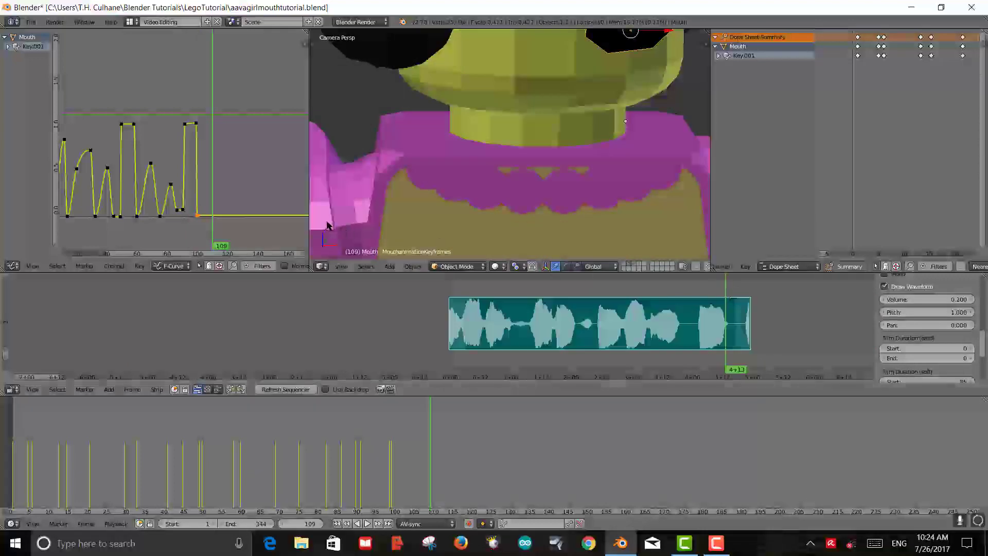
Insert a mouth keyframe at frame 109 and play on to frame 110
{"action": "left_click", "coordinate": [213, 217], "text": "ctrl"}
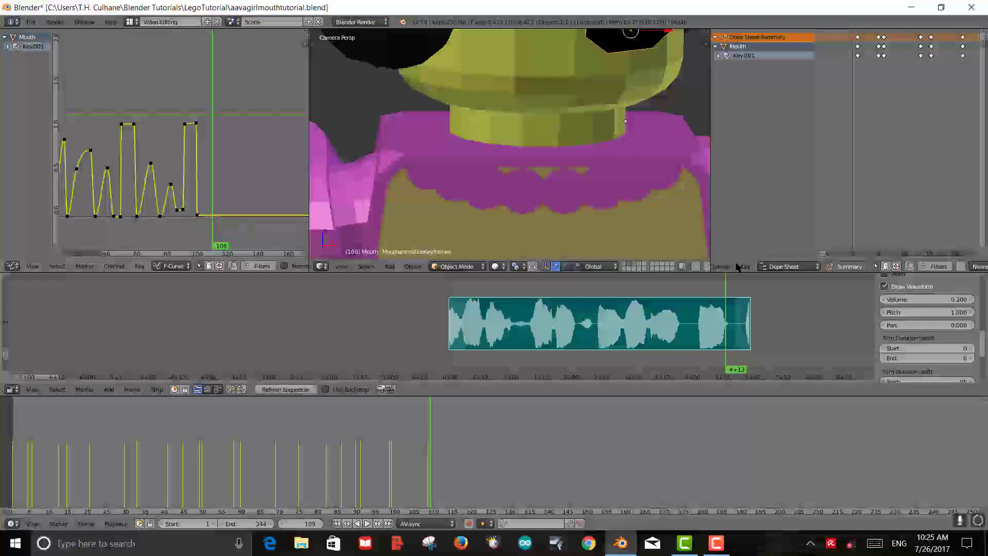
{"action": "key", "text": "alt+a"}
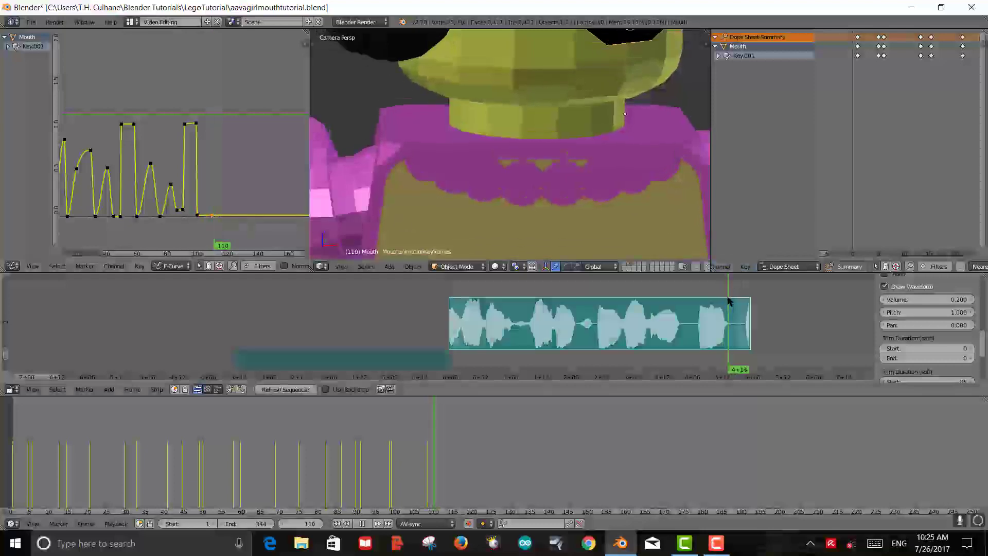
{"action": "key", "text": "alt+a"}
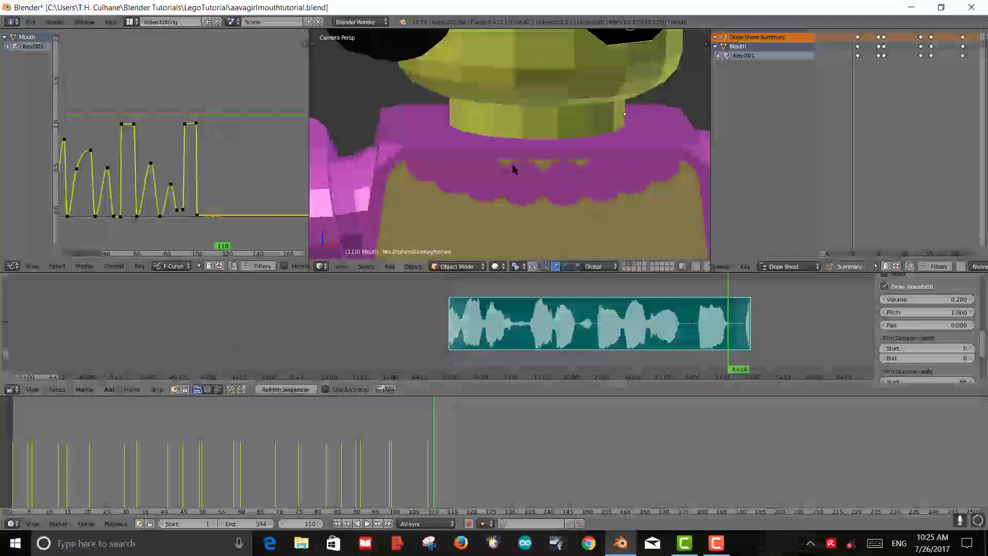
{"action": "scroll", "coordinate": [256, 183], "scroll_direction": "up", "scroll_amount": 5}
{"action": "middle_click_drag", "start_coordinate": [256, 185], "coordinate": [226, 103]}
{"action": "scroll", "coordinate": [223, 154], "scroll_direction": "up", "scroll_amount": 4}
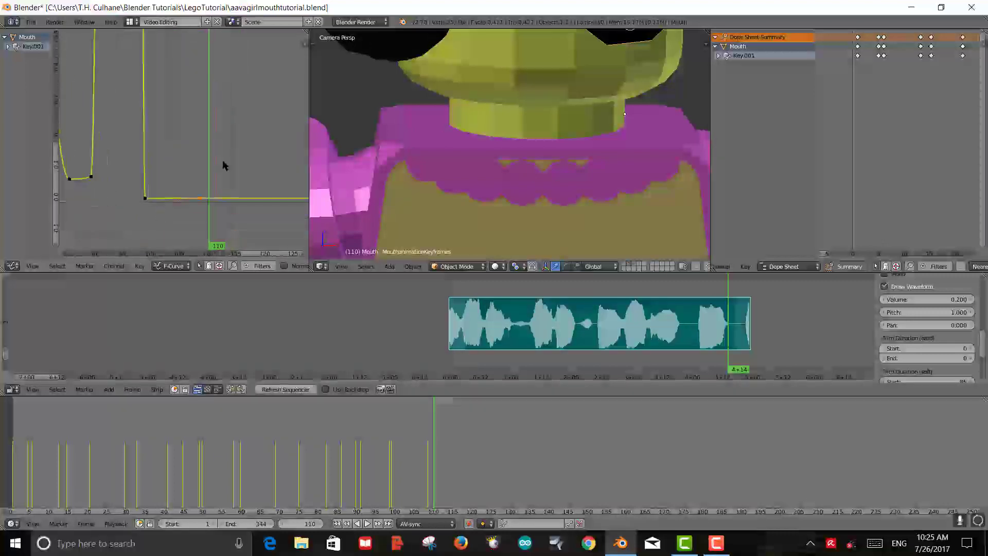
Raise the frame-110 mouth key back to full value
{"action": "right_click", "coordinate": [208, 201]}
{"action": "key", "text": "g"}
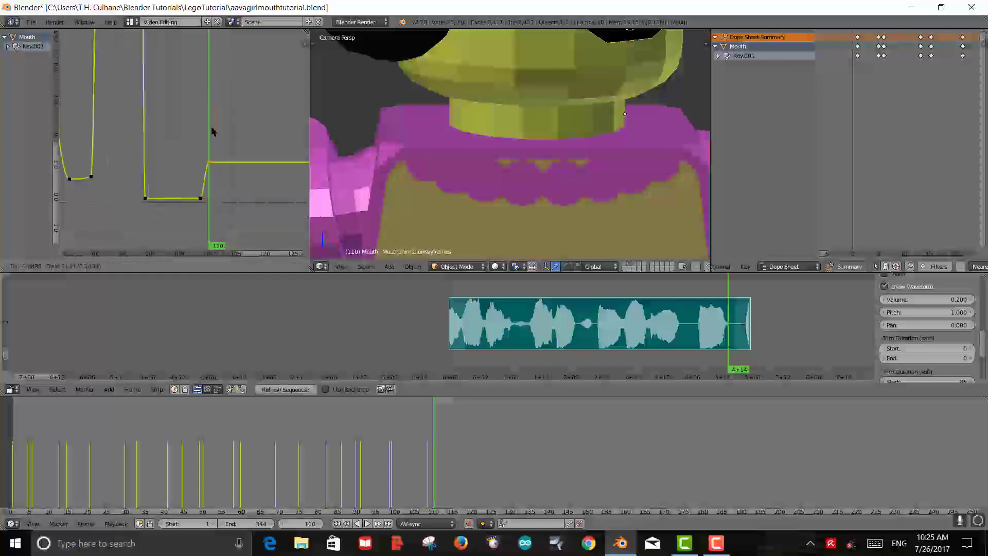
{"action": "left_click", "coordinate": [215, 76]}
{"action": "scroll", "coordinate": [224, 112], "scroll_direction": "down", "scroll_amount": 8}
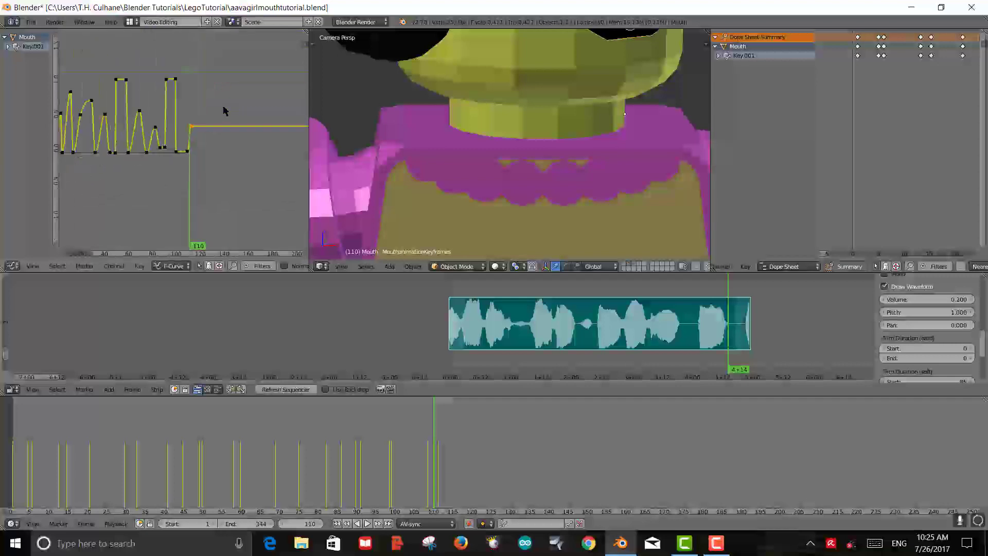
{"action": "key", "text": "g"}
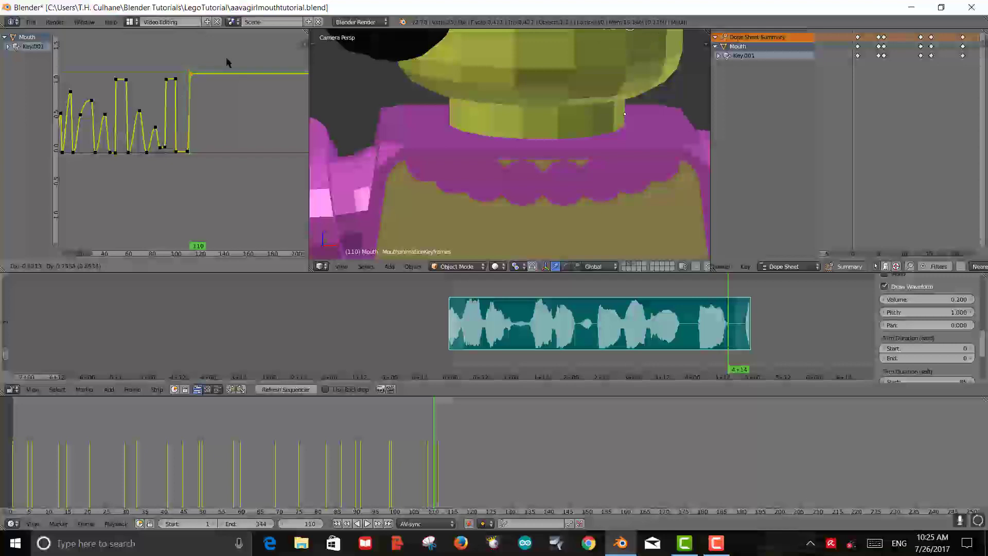
{"action": "left_click", "coordinate": [225, 59]}
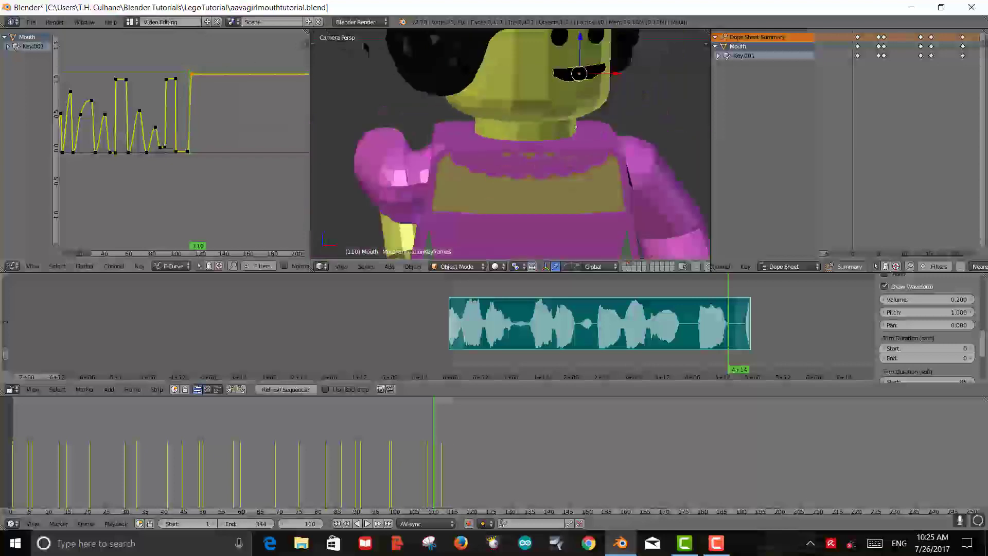
Play the animation and scrub back to around frame 92 to check timing
{"action": "scroll", "coordinate": [94, 83], "scroll_direction": "up", "scroll_amount": 2}
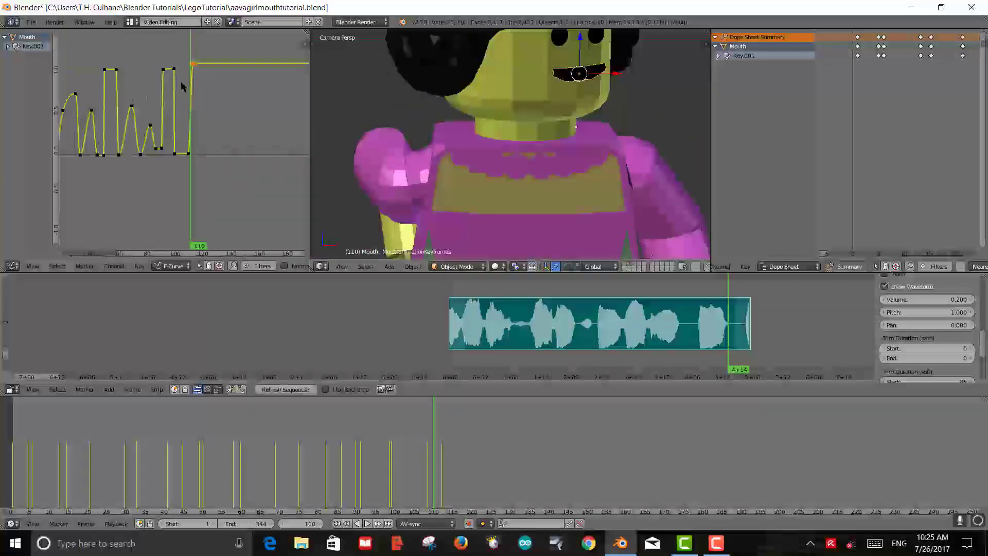
{"action": "key", "text": "alt+a"}
{"action": "left_click_drag", "start_coordinate": [195, 50], "coordinate": [15, 47]}
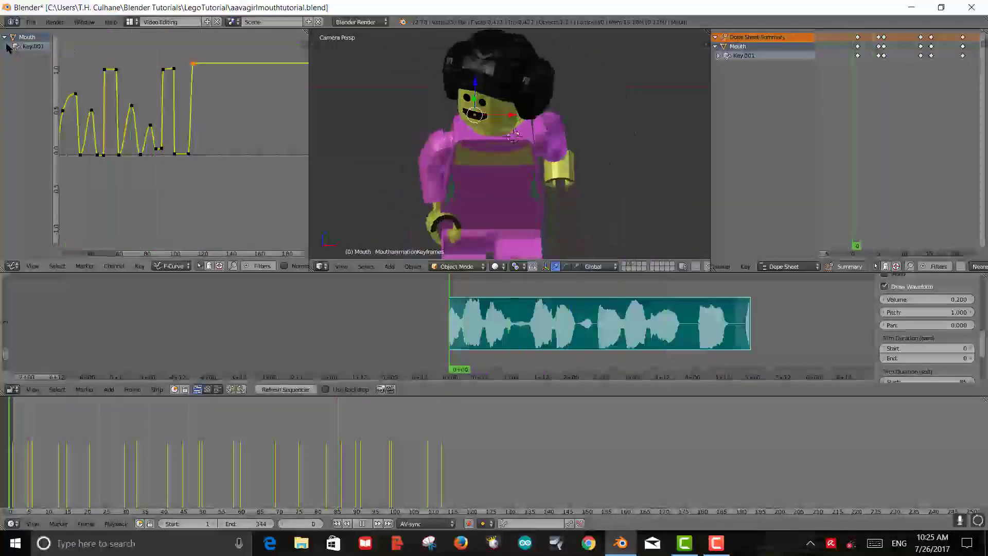
{"action": "scroll", "coordinate": [627, 128], "scroll_direction": "down", "scroll_amount": 2}
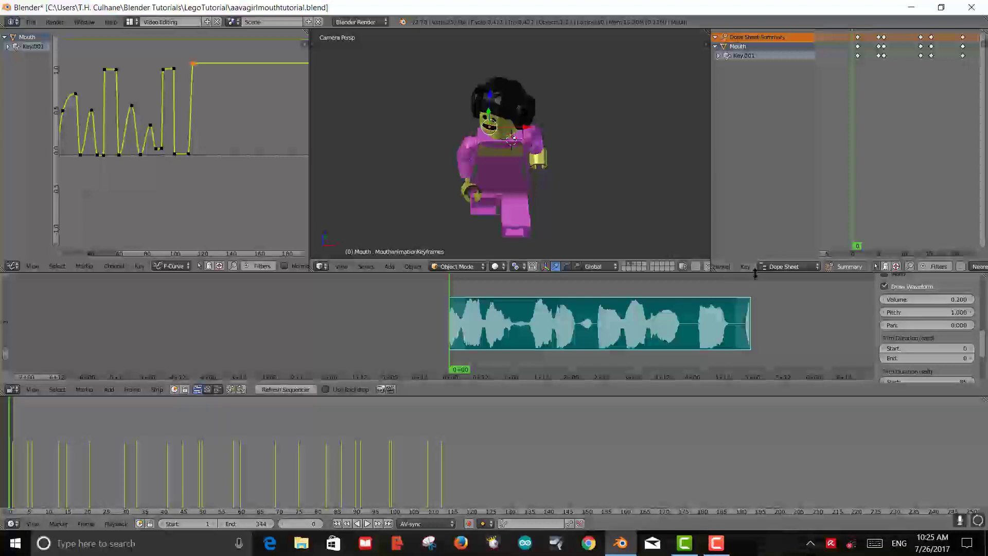
Make the sequencer taller, zoom into the sound strip waveform, and scrub from its start
{"action": "left_click_drag", "start_coordinate": [755, 271], "coordinate": [758, 297]}
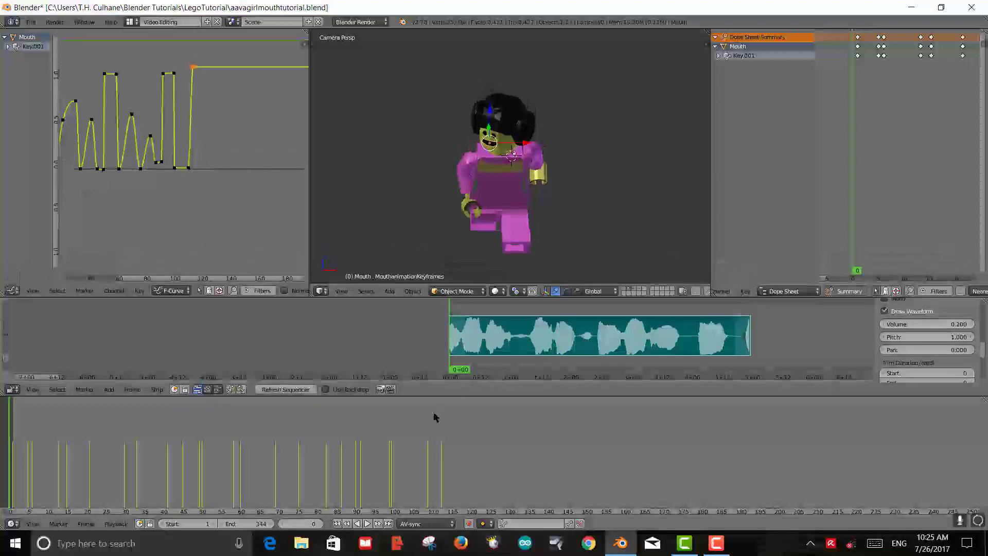
{"action": "left_click_drag", "start_coordinate": [507, 395], "coordinate": [510, 468]}
{"action": "scroll", "coordinate": [445, 371], "scroll_direction": "up", "scroll_amount": 3}
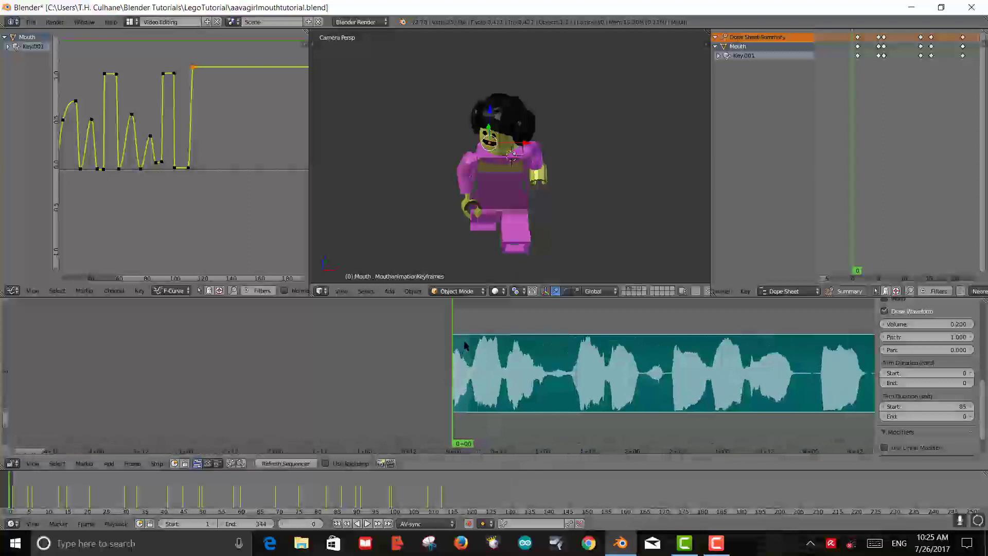
{"action": "left_click_drag", "start_coordinate": [459, 318], "coordinate": [436, 306]}
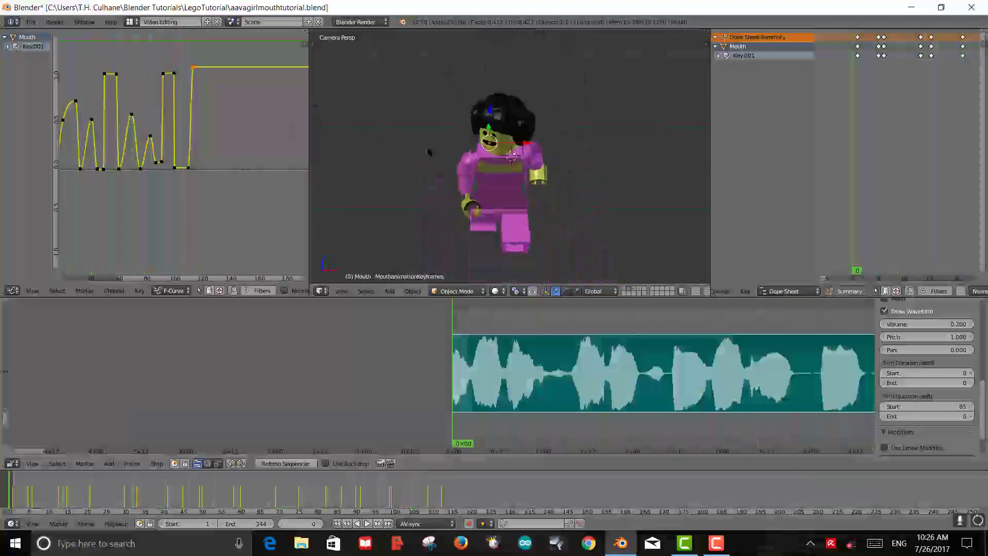
{"action": "scroll", "coordinate": [428, 153], "scroll_direction": "up", "scroll_amount": 4}
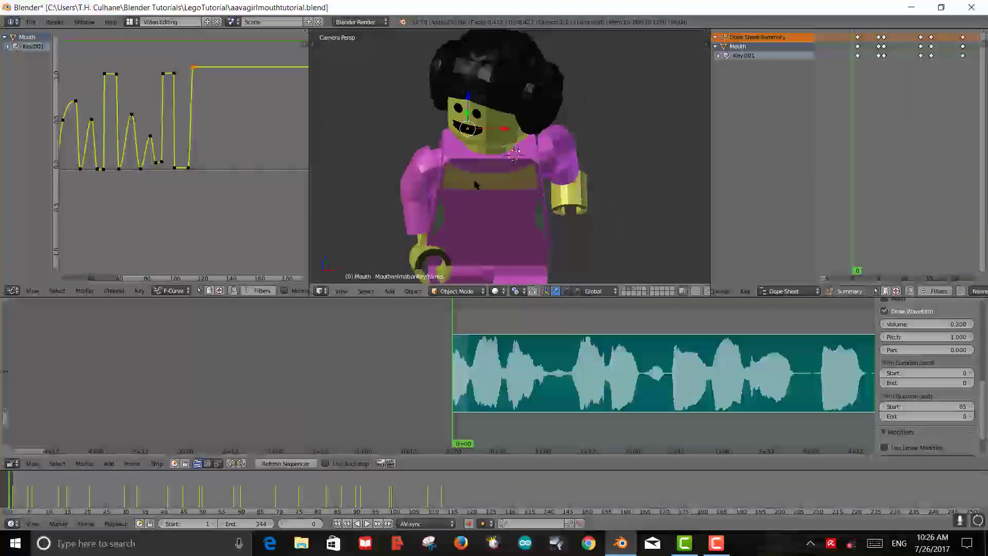
{"action": "scroll", "coordinate": [432, 171], "scroll_direction": "down", "scroll_amount": 3}
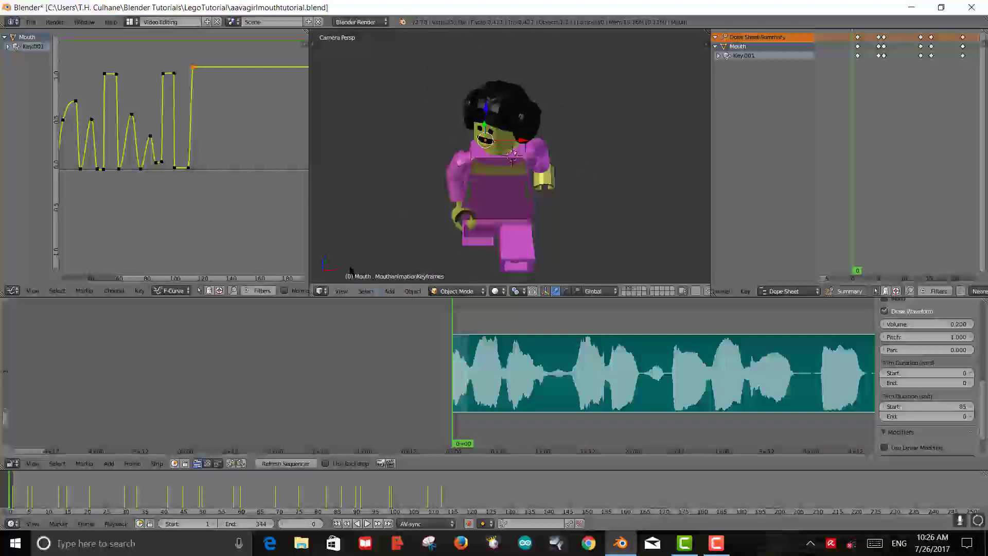
Play the lip-synced animation, enlarge the 3D view over the sequencer, and replay it with nothing selected
{"action": "key", "text": "alt+a"}
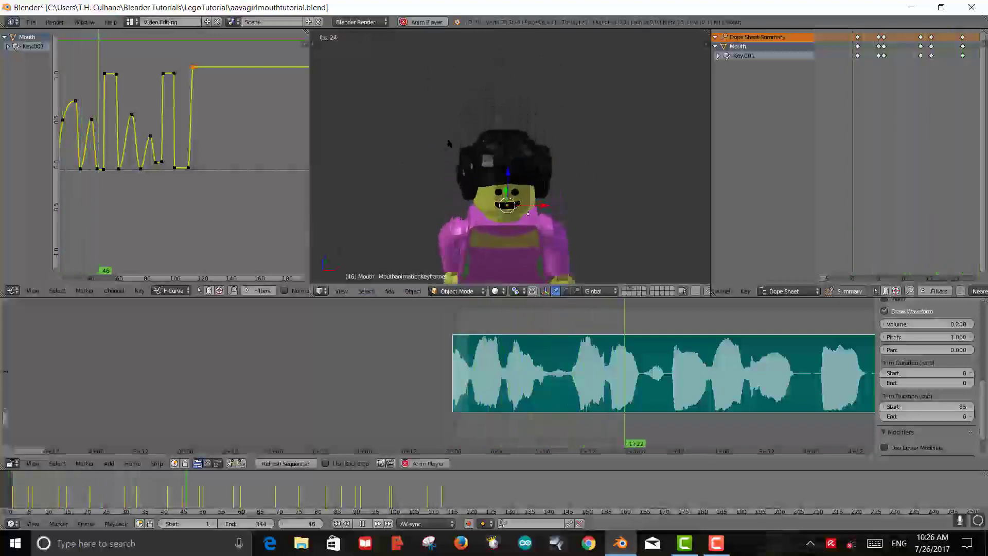
{"action": "scroll", "coordinate": [449, 143], "scroll_direction": "up", "scroll_amount": 4}
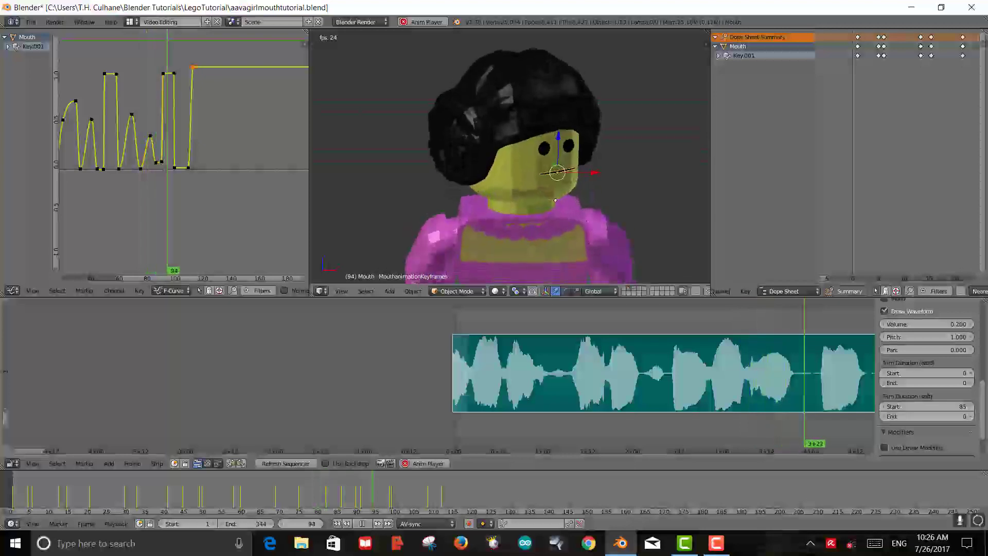
{"action": "scroll", "coordinate": [449, 143], "scroll_direction": "down", "scroll_amount": 5, "text": "ctrl"}
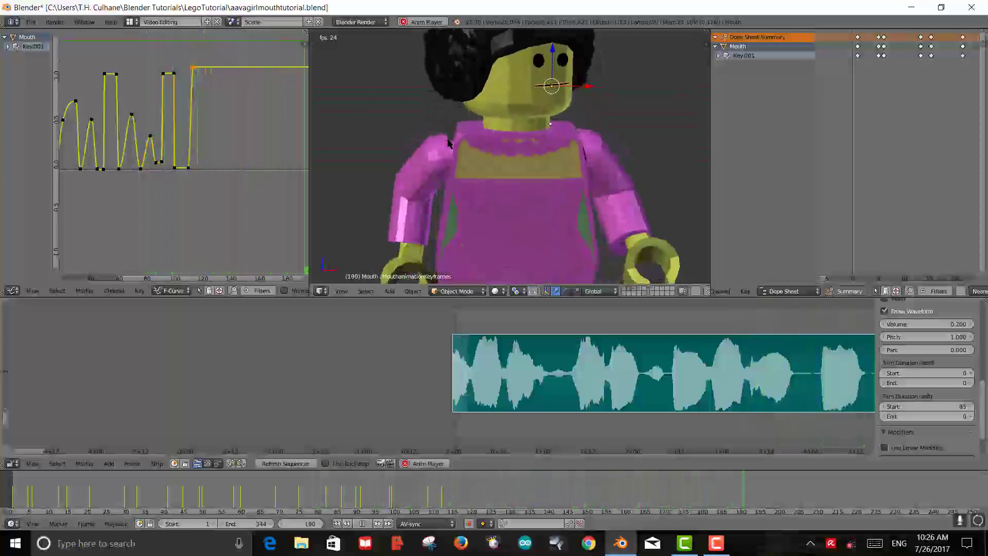
{"action": "key", "text": "Escape"}
{"action": "scroll", "coordinate": [449, 143], "scroll_direction": "up", "scroll_amount": 4}
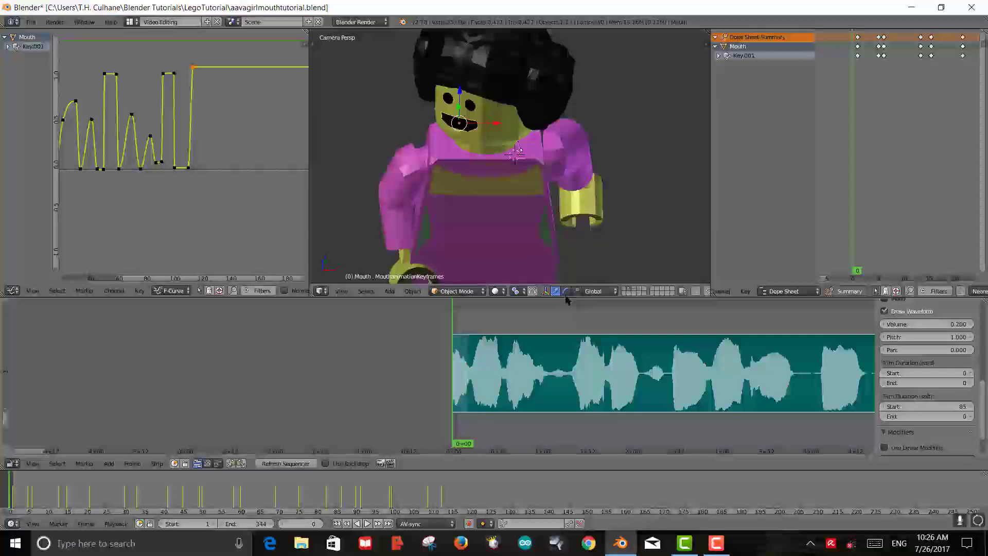
{"action": "left_click_drag", "start_coordinate": [566, 298], "coordinate": [566, 346]}
{"action": "key", "text": "a"}
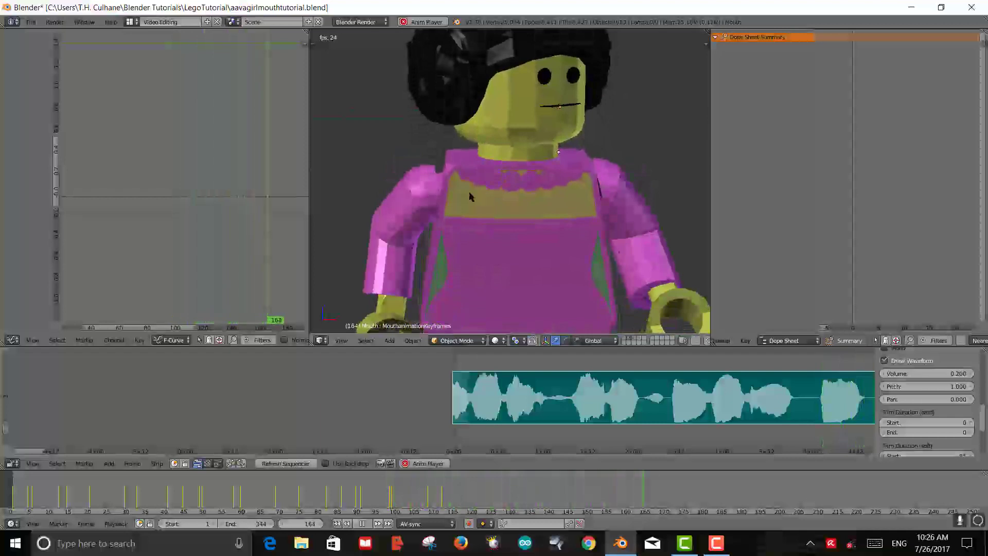
{"action": "key", "text": "Escape"}
Scrub to about frame 117, near the sound's end, and select the mouth to show its curve
{"action": "scroll", "coordinate": [822, 381], "scroll_direction": "down", "scroll_amount": 2}
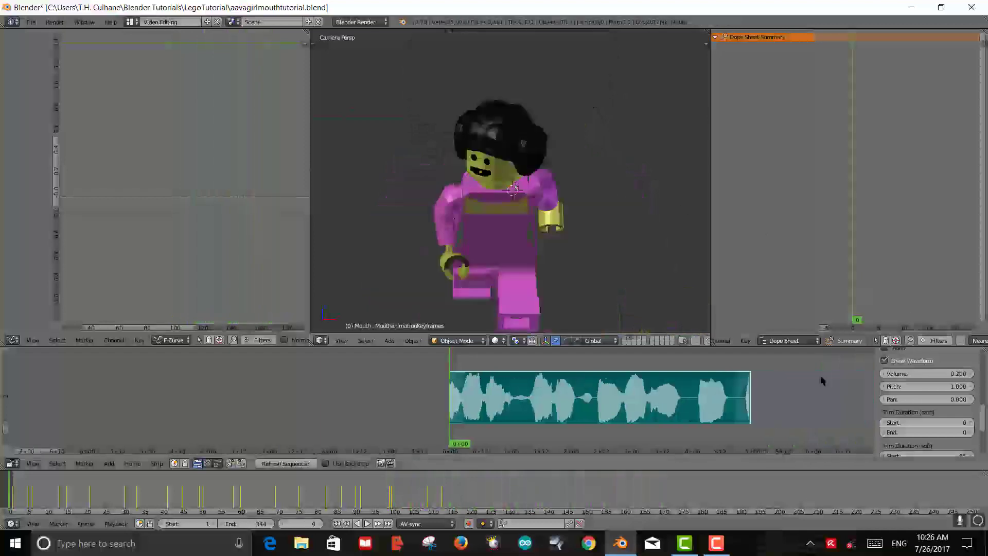
{"action": "left_click", "coordinate": [736, 360]}
{"action": "left_click_drag", "start_coordinate": [736, 360], "coordinate": [748, 372]}
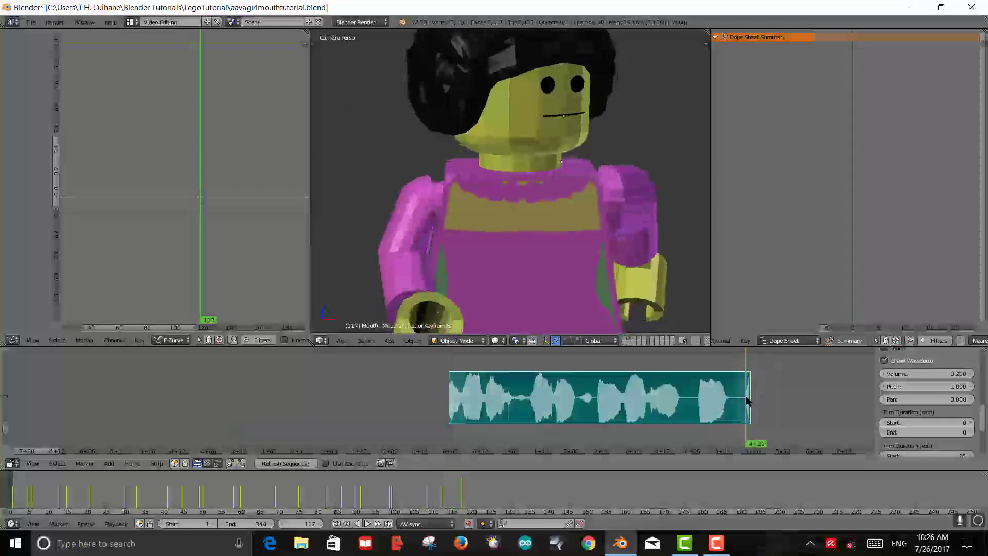
{"action": "scroll", "coordinate": [236, 178], "scroll_direction": "down", "scroll_amount": 1}
{"action": "scroll", "coordinate": [236, 179], "scroll_direction": "down", "scroll_amount": 5}
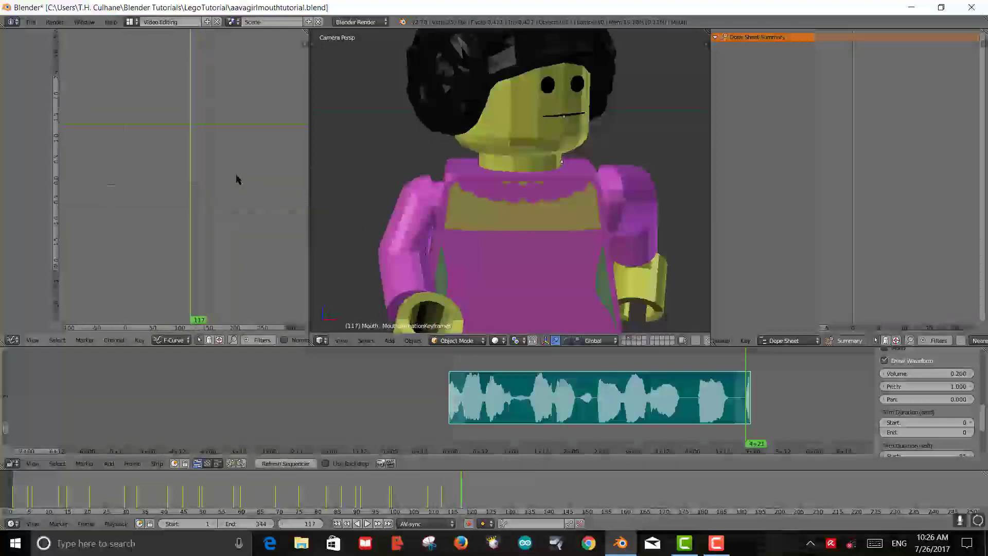
{"action": "right_click", "coordinate": [559, 120]}
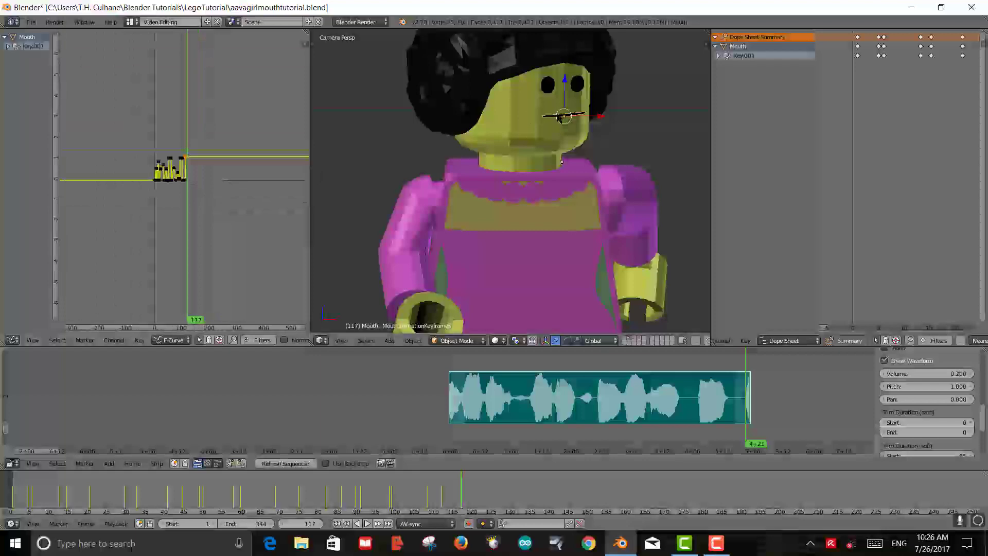
{"action": "scroll", "coordinate": [213, 198], "scroll_direction": "up", "scroll_amount": 5}
{"action": "scroll", "coordinate": [212, 196], "scroll_direction": "up", "scroll_amount": 3}
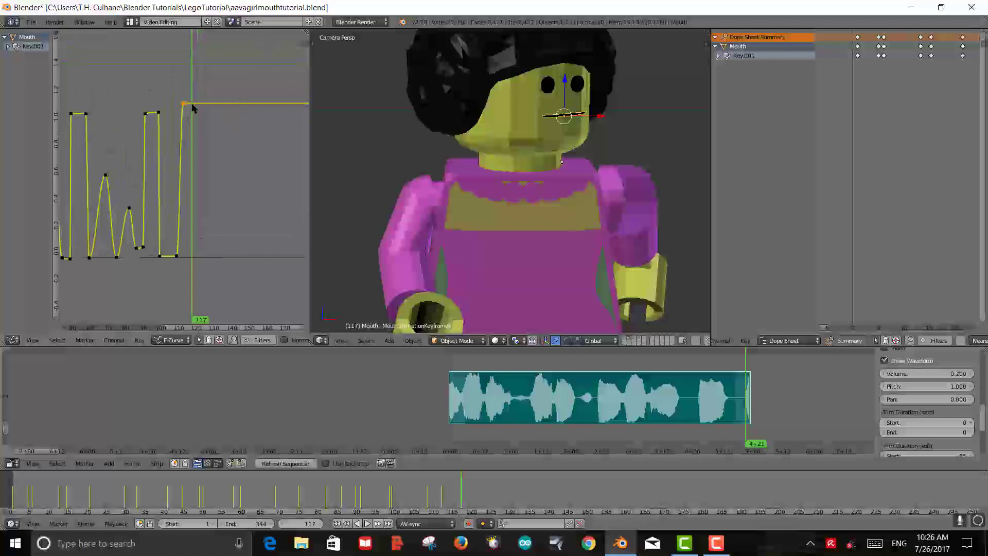
{"action": "scroll", "coordinate": [190, 99], "scroll_direction": "up", "scroll_amount": 2}
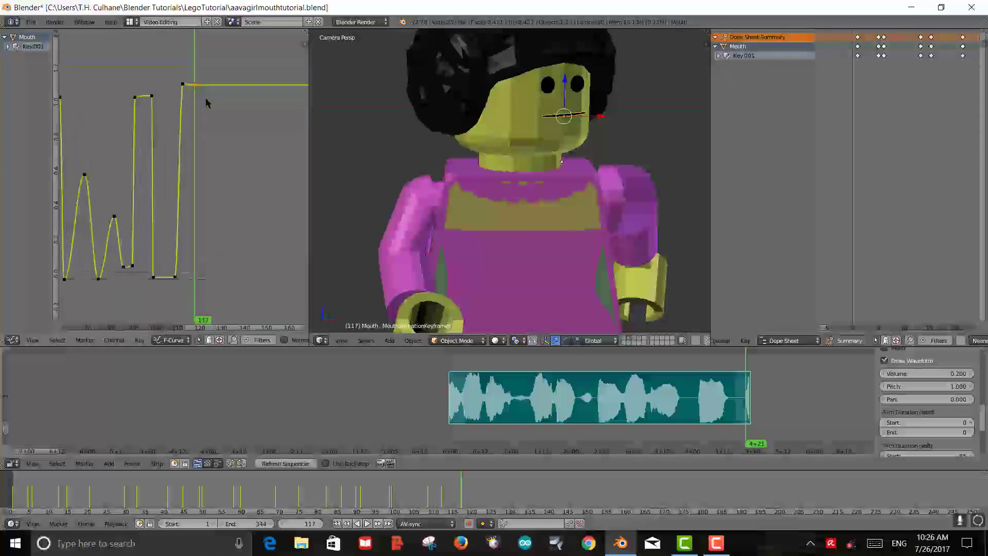
{"action": "scroll", "coordinate": [205, 97], "scroll_direction": "up", "scroll_amount": 2}
{"action": "scroll", "coordinate": [188, 185], "scroll_direction": "up", "scroll_amount": 2}
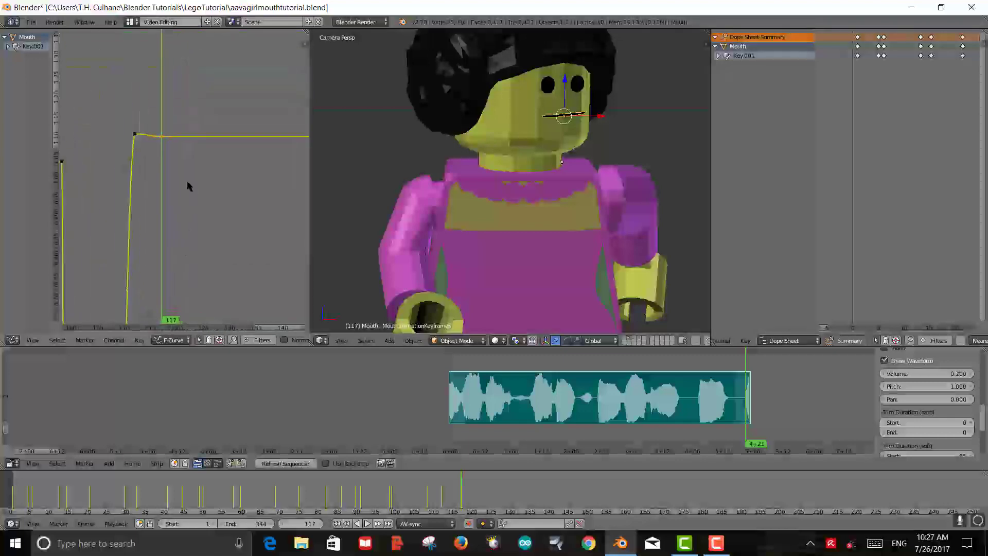
{"action": "scroll", "coordinate": [175, 142], "scroll_direction": "up", "scroll_amount": 1}
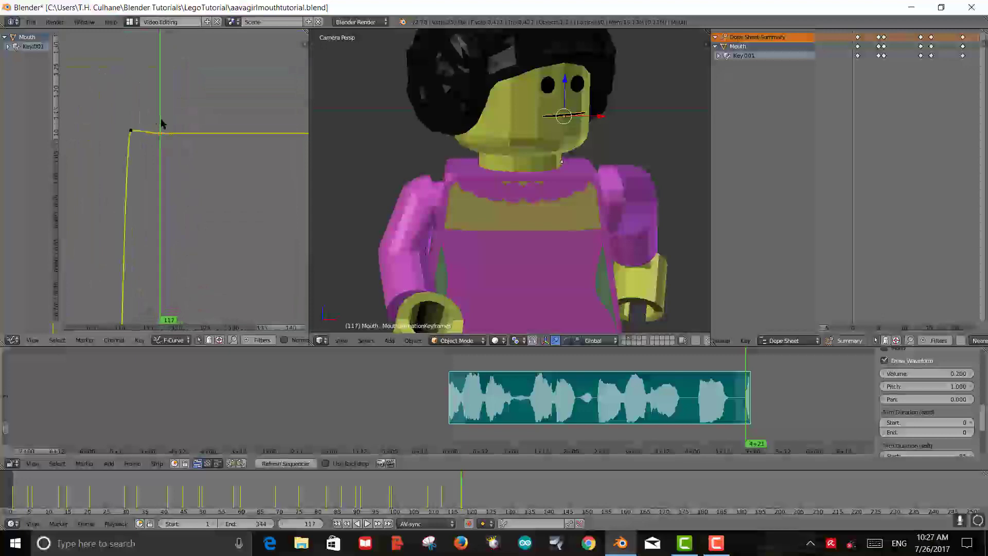
Add a mouth keyframe at frame 118 and lower it so the mouth closes
{"action": "key", "text": "alt+a"}
{"action": "key", "text": "alt+a"}
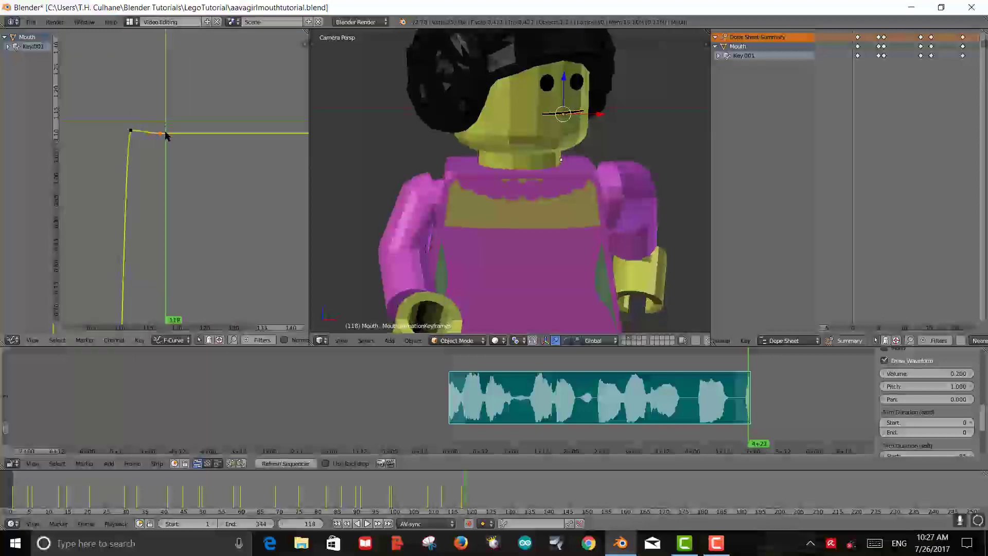
{"action": "left_click", "coordinate": [168, 135], "text": "ctrl"}
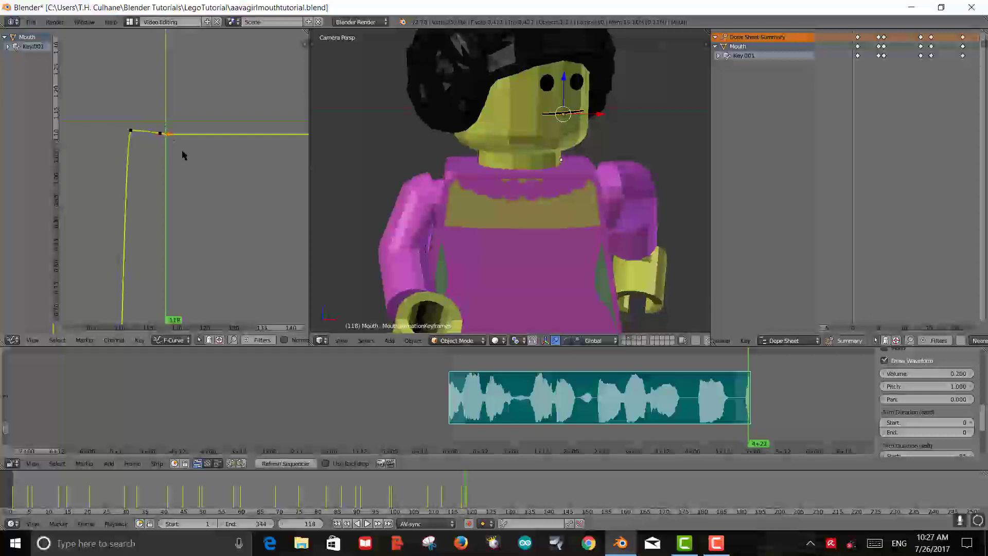
{"action": "key", "text": "g"}
{"action": "left_click", "coordinate": [185, 280]}
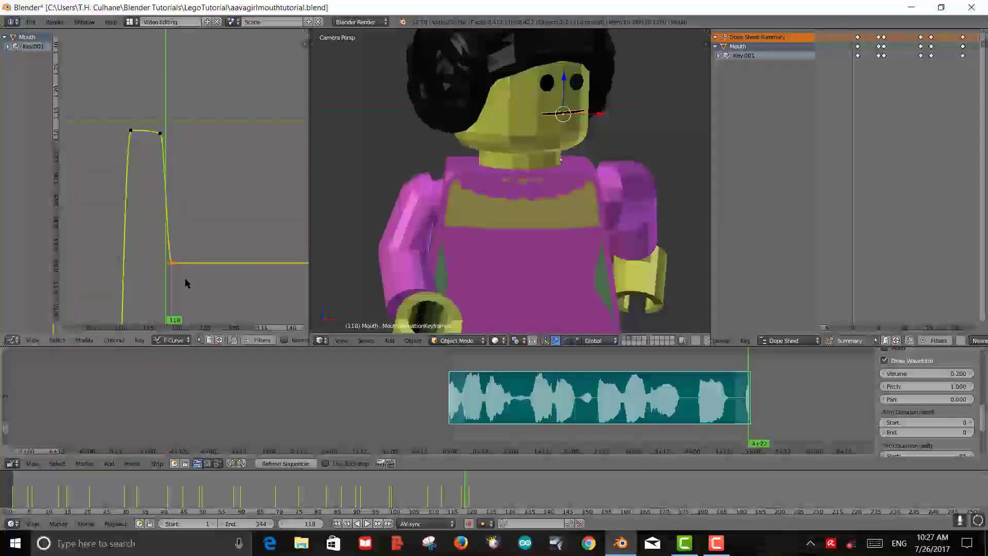
{"action": "scroll", "coordinate": [205, 235], "scroll_direction": "down", "scroll_amount": 2}
{"action": "scroll", "coordinate": [205, 234], "scroll_direction": "down", "scroll_amount": 4}
{"action": "key", "text": "g"}
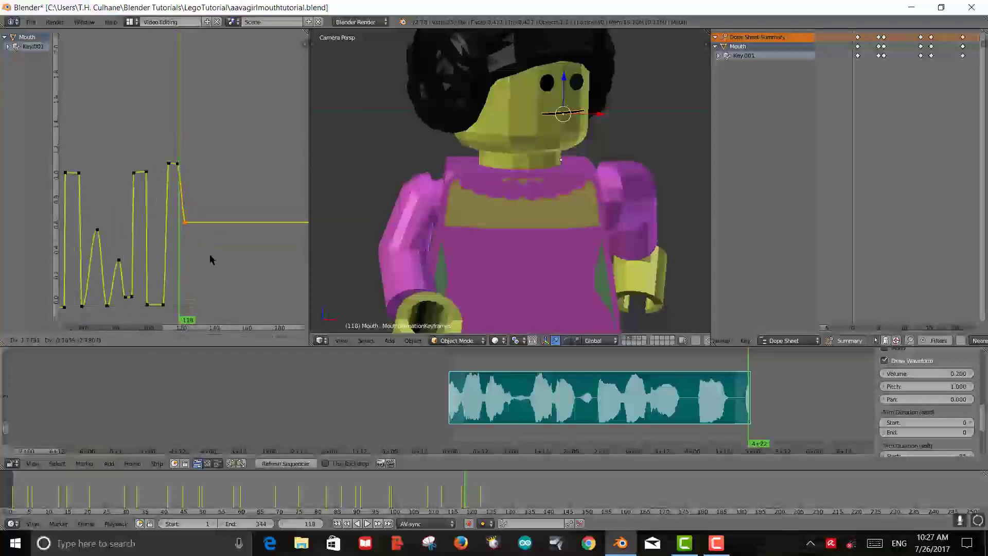
{"action": "left_click", "coordinate": [206, 340]}
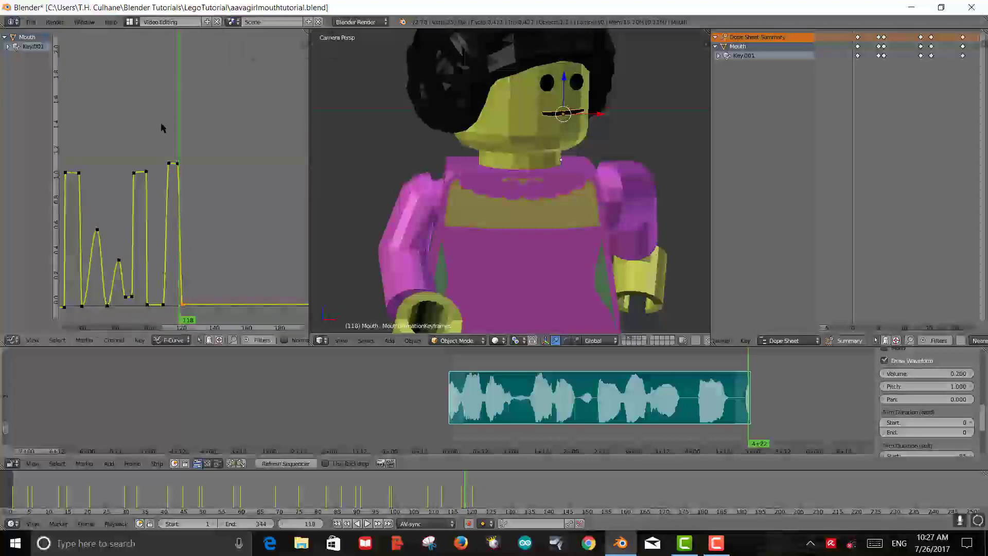
{"action": "left_click_drag", "start_coordinate": [161, 128], "coordinate": [152, 123]}
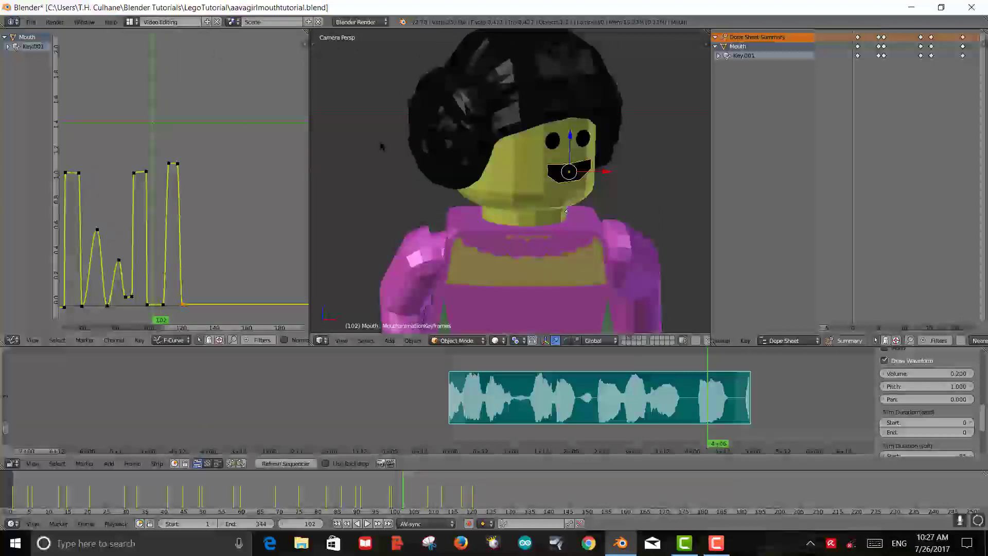
Deselect everything and replay from frame 102 to check the closed-mouth ending
{"action": "key", "text": "a"}
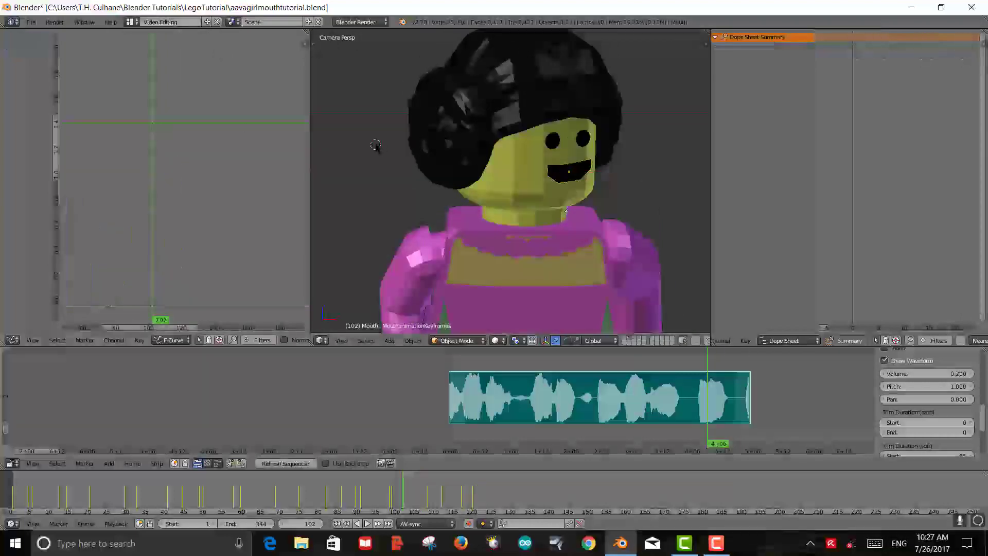
{"action": "key", "text": "alt+a"}
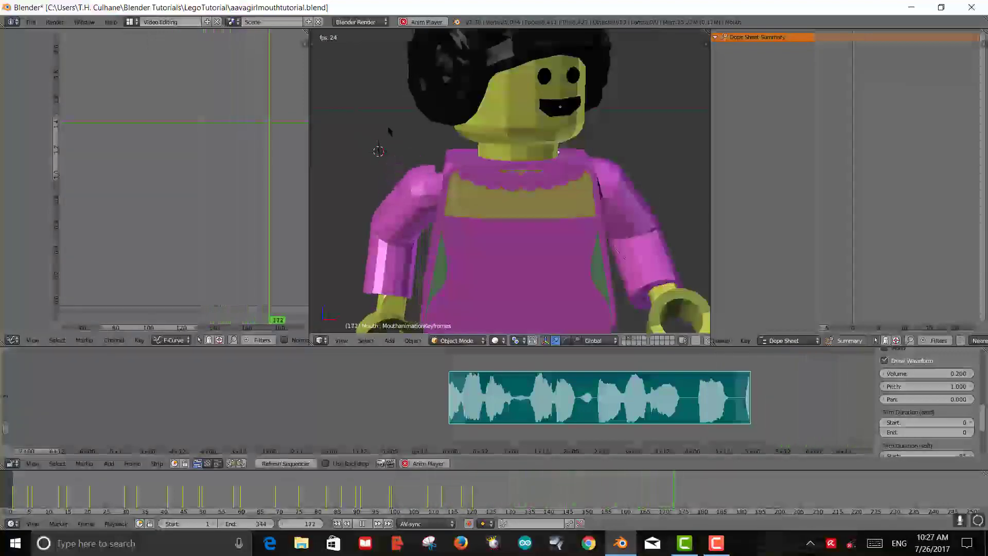
{"action": "key", "text": "Escape"}
Select the Mouth object so its lip-sync curve appears in the Graph Editor and Dope Sheet
{"action": "scroll", "coordinate": [391, 131], "scroll_direction": "down", "scroll_amount": 5}
{"action": "scroll", "coordinate": [255, 133], "scroll_direction": "down", "scroll_amount": 3}
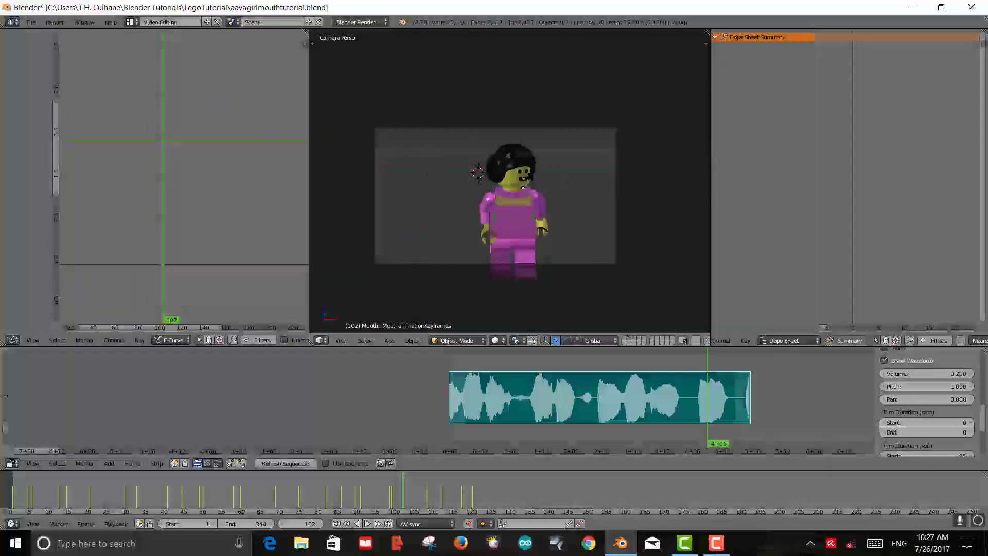
{"action": "right_click", "coordinate": [522, 186]}
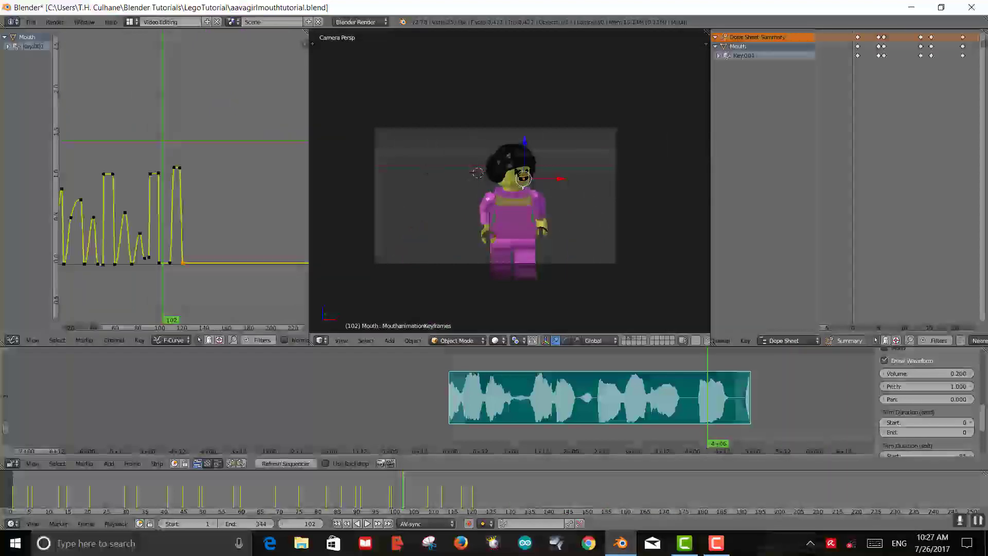
{"action": "scroll", "coordinate": [519, 177], "scroll_direction": "up", "scroll_amount": 4}
{"action": "scroll", "coordinate": [218, 202], "scroll_direction": "up", "scroll_amount": 2}
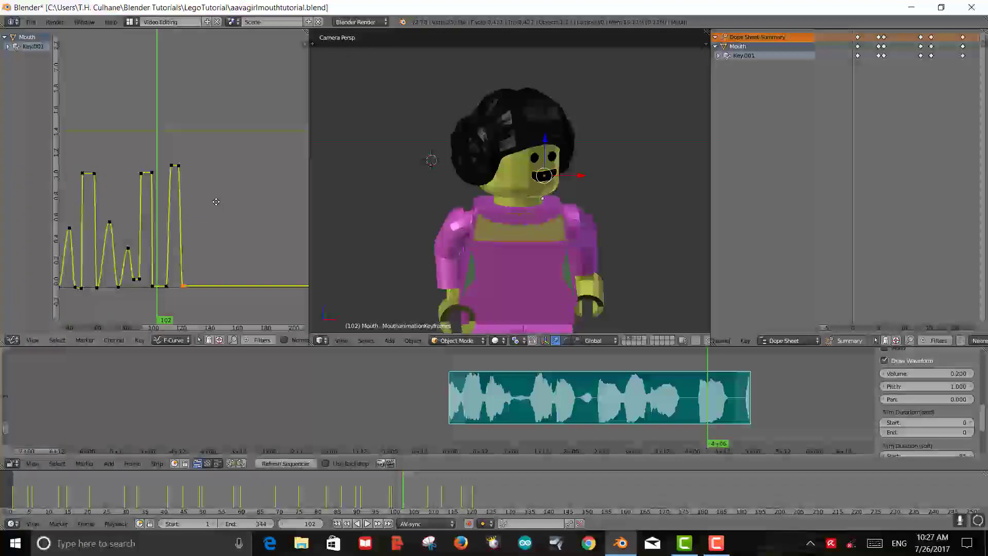
Play to frame 123, then select the curve's final keyframe and extend its handle rightward
{"action": "scroll", "coordinate": [216, 202], "scroll_direction": "up", "scroll_amount": 2}
{"action": "middle_click_drag", "start_coordinate": [254, 154], "coordinate": [179, 73]}
{"action": "key", "text": "alt+a"}
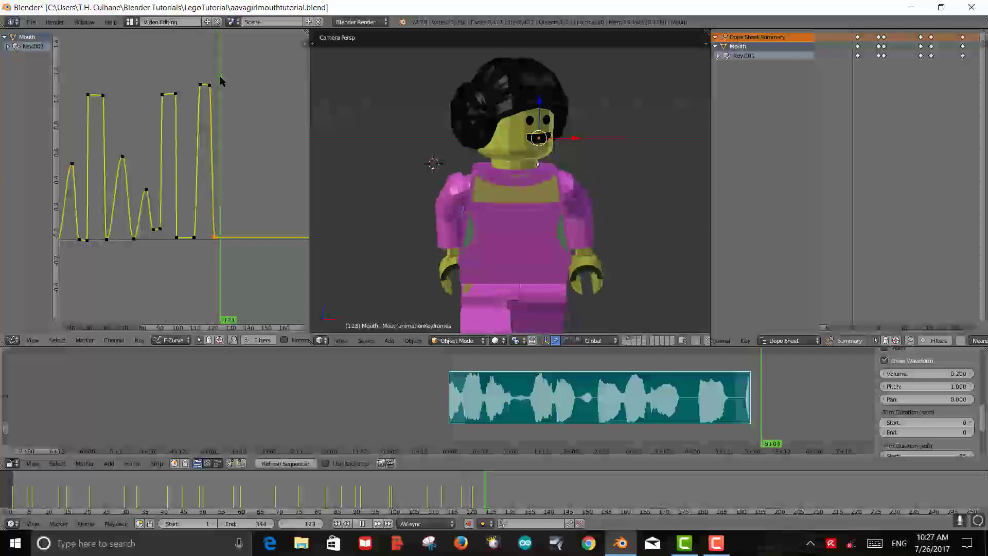
{"action": "key", "text": "alt+a"}
{"action": "scroll", "coordinate": [225, 218], "scroll_direction": "up", "scroll_amount": 3}
{"action": "middle_click_drag", "start_coordinate": [229, 215], "coordinate": [157, 156]}
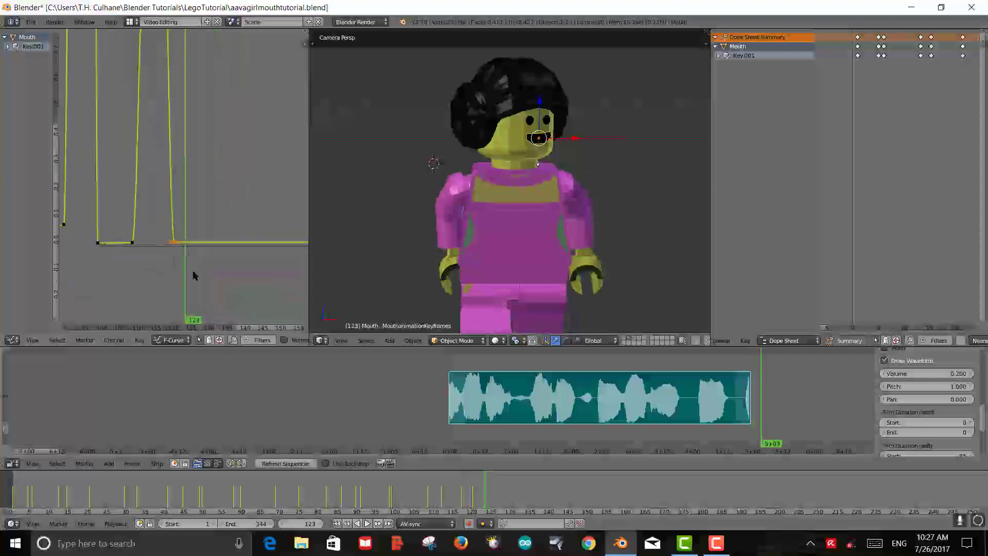
{"action": "left_click", "coordinate": [180, 243]}
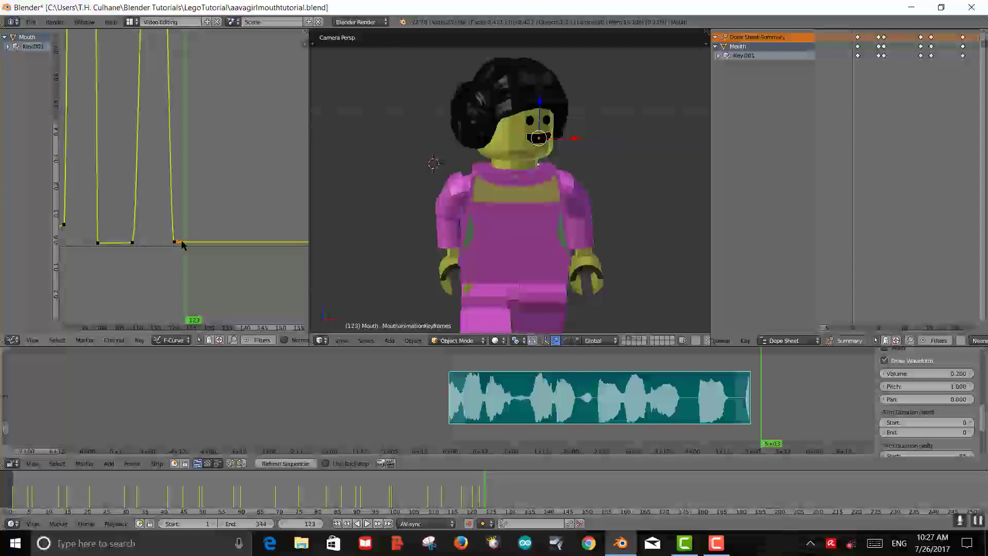
{"action": "left_click_drag", "start_coordinate": [181, 244], "coordinate": [187, 247]}
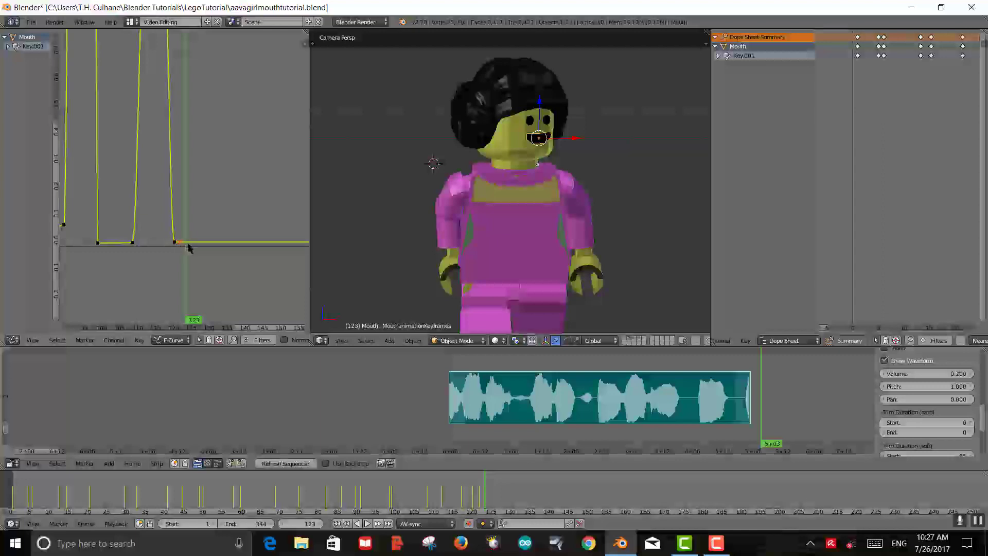
{"action": "scroll", "coordinate": [198, 248], "scroll_direction": "up", "scroll_amount": 1}
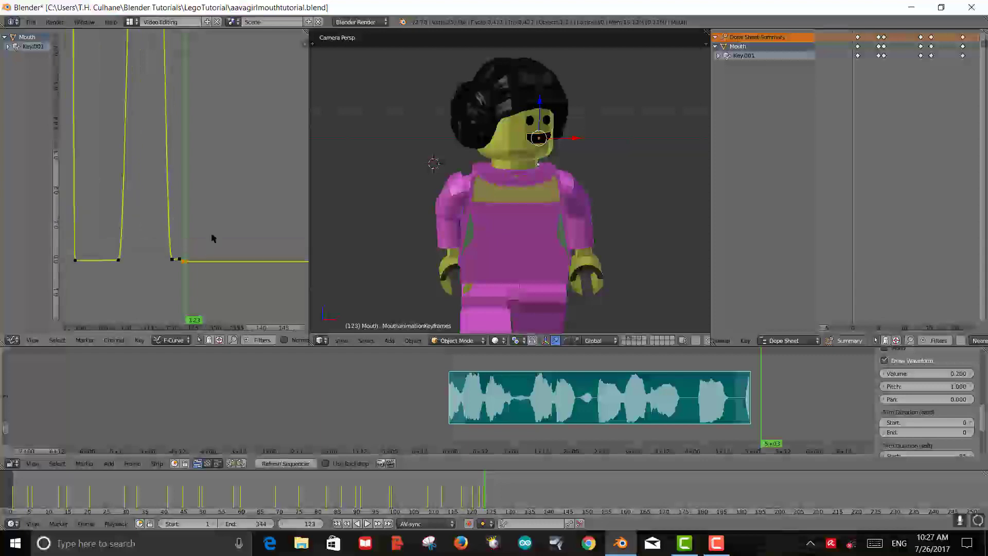
Raise the final mouth keyframe to a higher held value and replay to check the ending
{"action": "key", "text": "g"}
{"action": "left_click", "coordinate": [215, 71]}
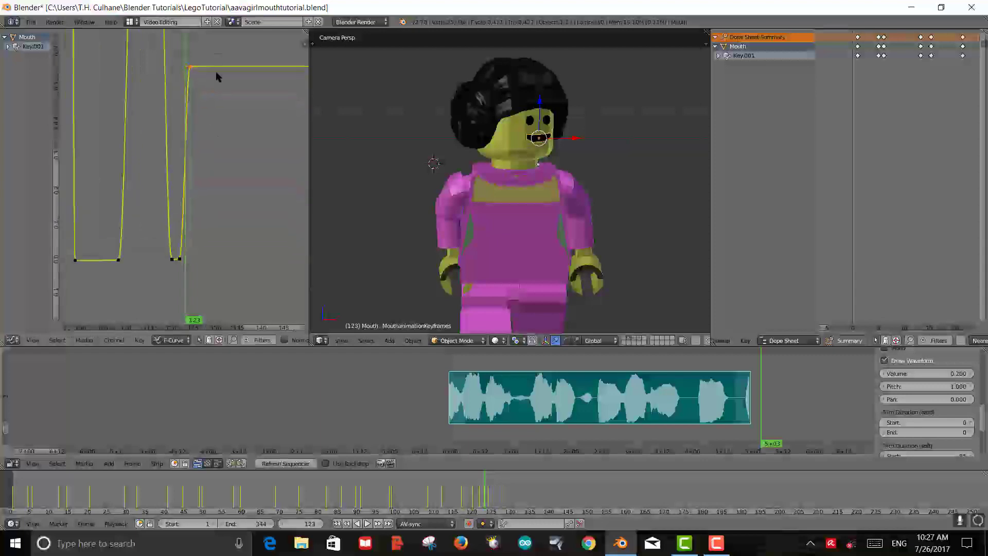
{"action": "scroll", "coordinate": [215, 72], "scroll_direction": "down", "scroll_amount": 1}
{"action": "scroll", "coordinate": [211, 94], "scroll_direction": "down", "scroll_amount": 3}
{"action": "key", "text": "g"}
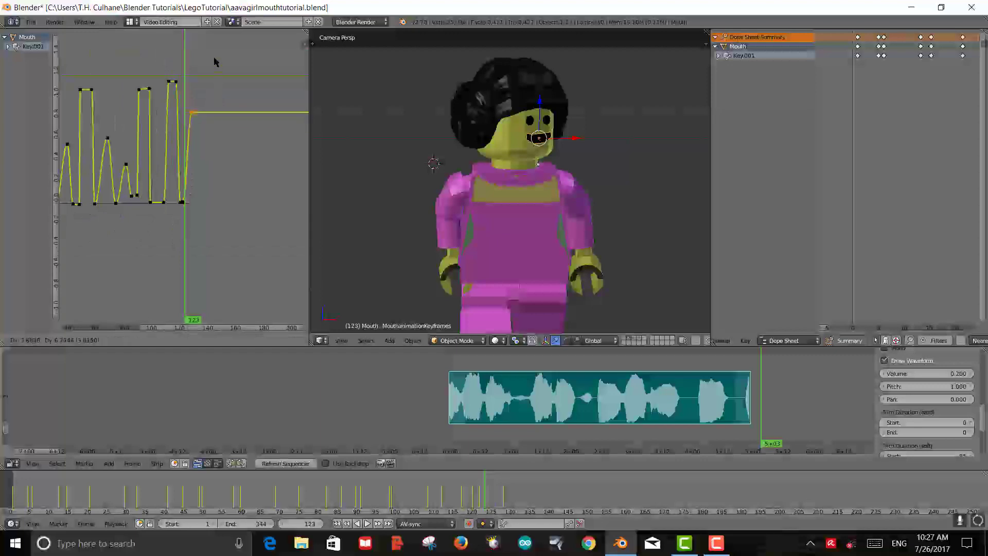
{"action": "left_click", "coordinate": [213, 31]}
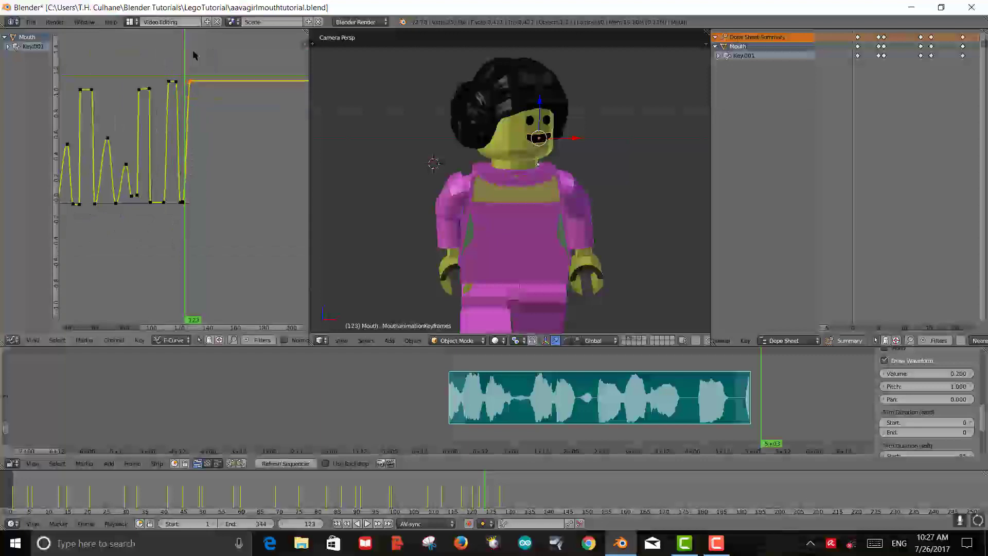
{"action": "key", "text": "alt+a"}
{"action": "key", "text": "alt+a"}
{"action": "left_click_drag", "start_coordinate": [190, 53], "coordinate": [94, 62]}
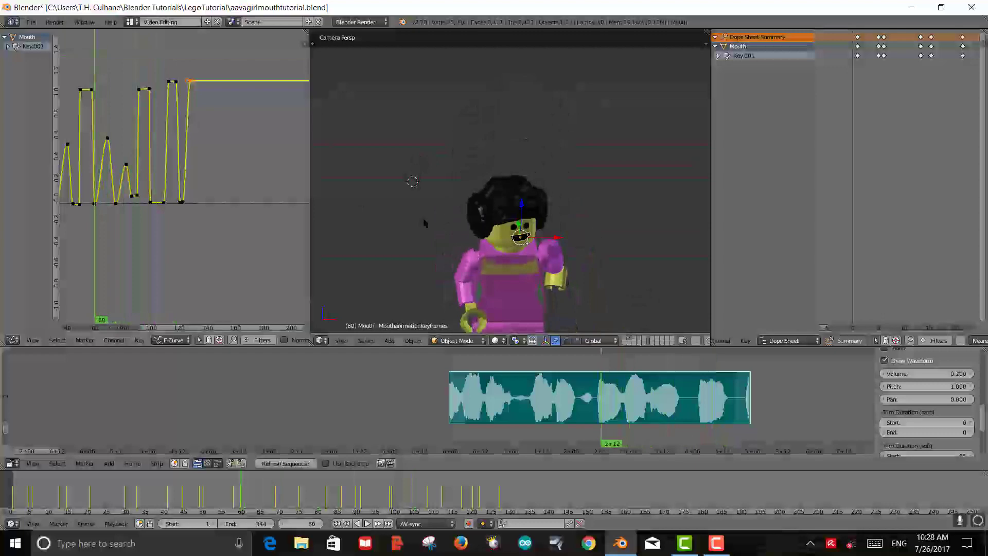
Deselect, rewind to frame 0, and play the whole lip-sync with audio, replaying the final words
{"action": "key", "text": "a"}
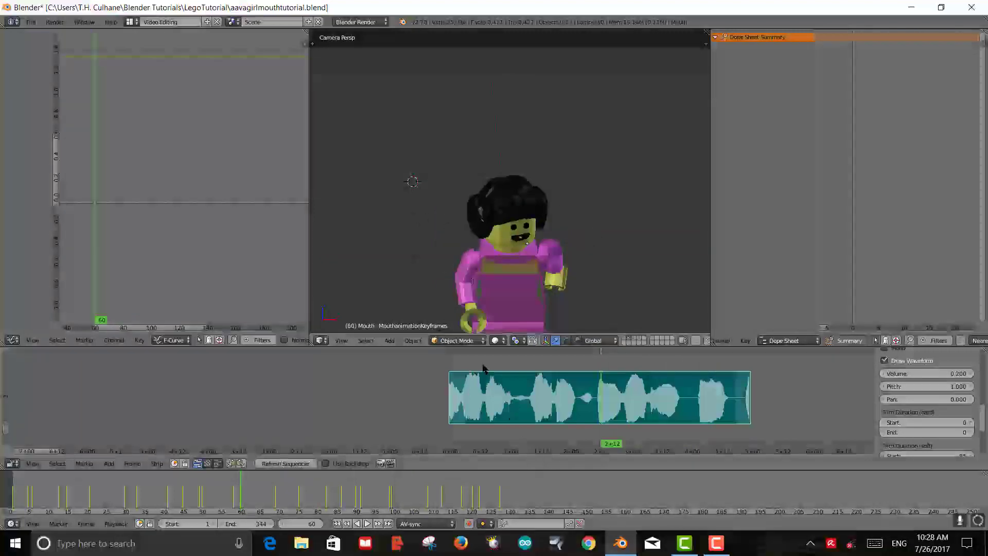
{"action": "left_click_drag", "start_coordinate": [483, 368], "coordinate": [447, 364]}
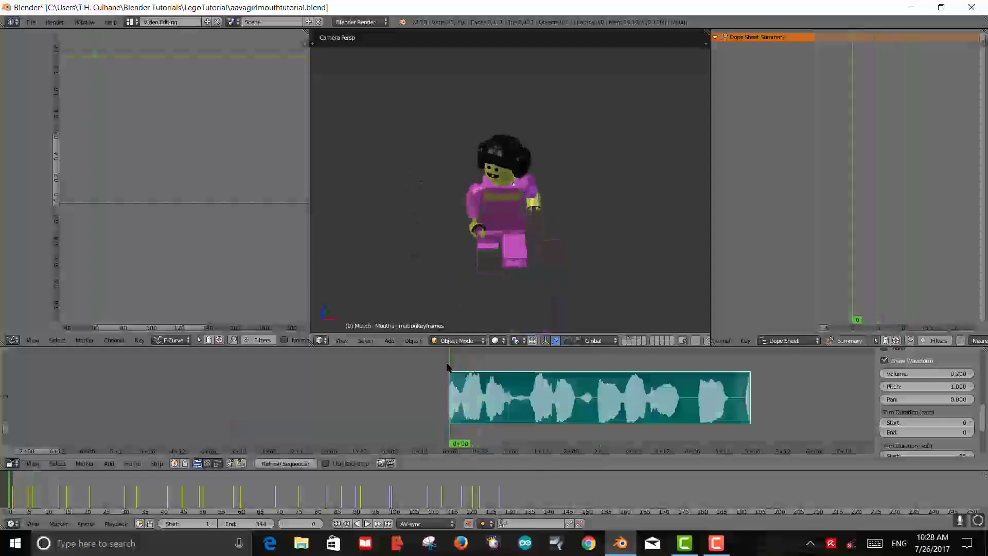
{"action": "key", "text": "alt+a"}
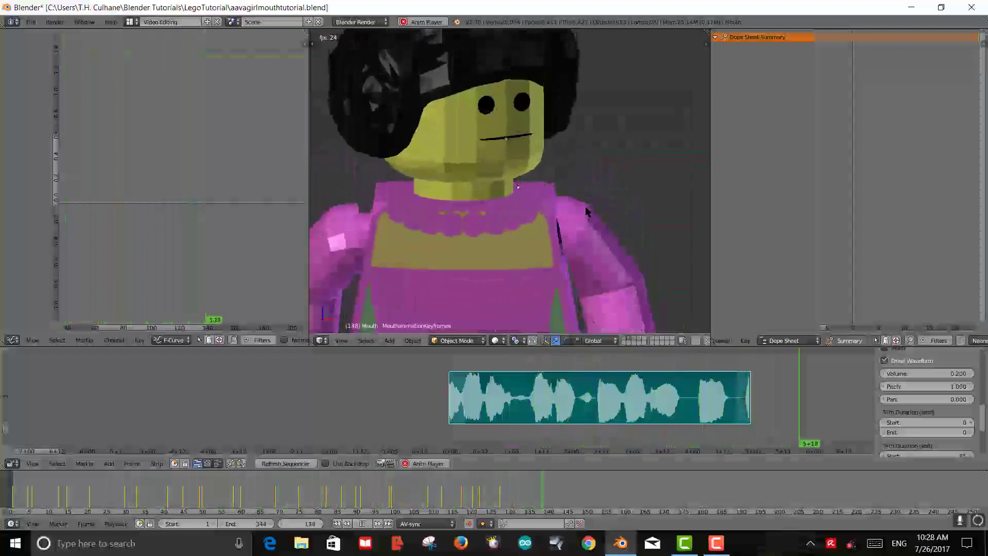
{"action": "left_click", "coordinate": [723, 370]}
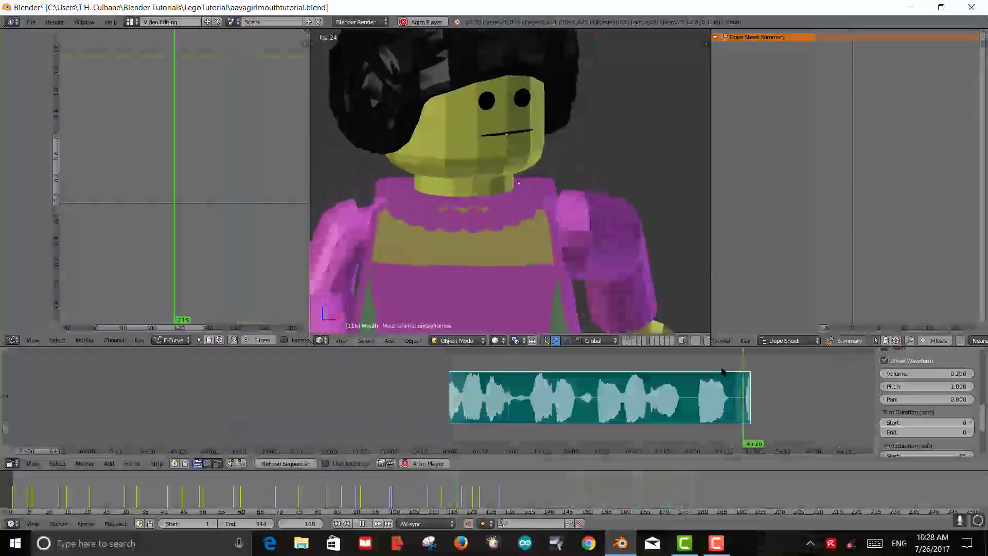
{"action": "left_click", "coordinate": [702, 369]}
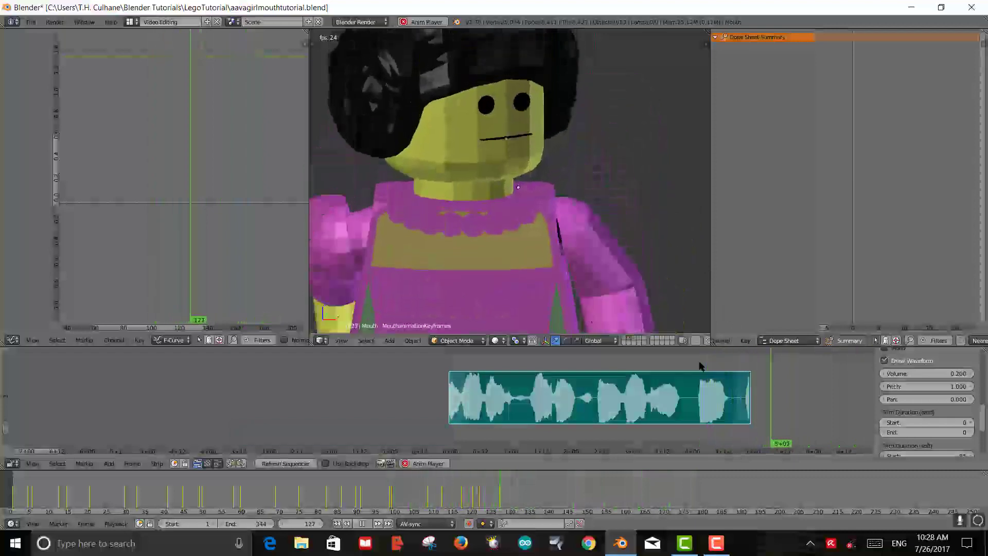
Stop playback at frame 0 and frame the figure's face and torso in the 3D view
{"action": "key", "text": "Escape"}
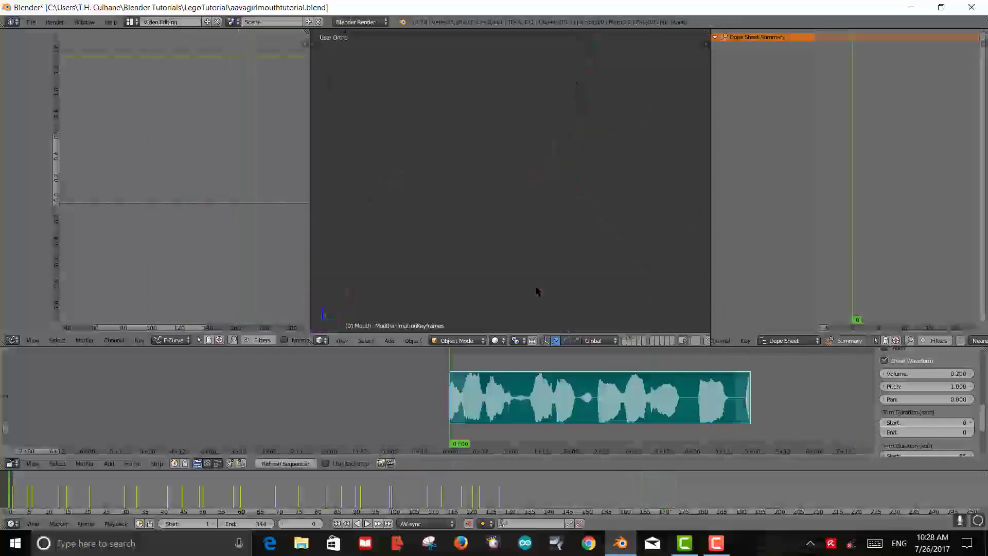
{"action": "scroll", "coordinate": [543, 238], "scroll_direction": "down", "scroll_amount": 4}
{"action": "scroll", "coordinate": [547, 223], "scroll_direction": "up", "scroll_amount": 2}
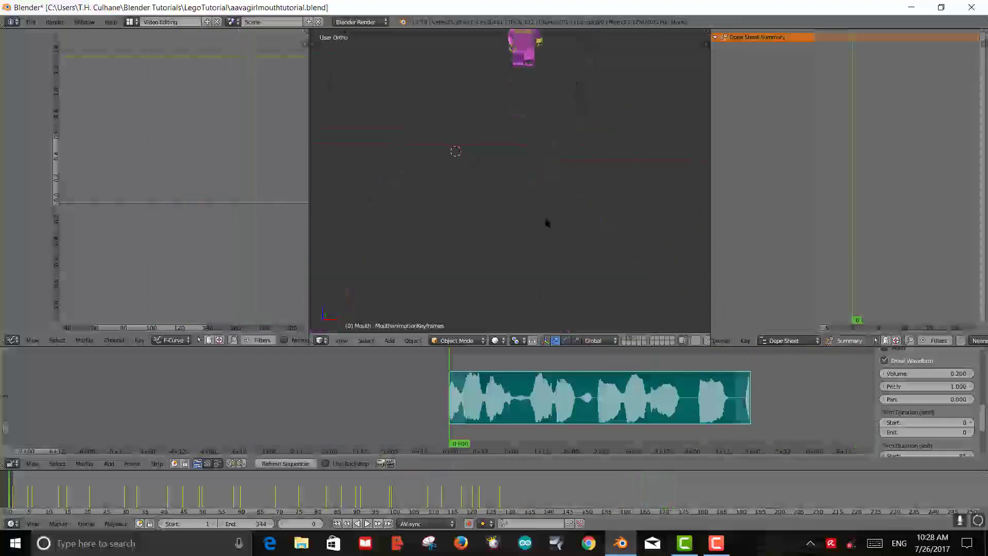
{"action": "middle_click_drag", "start_coordinate": [544, 171], "coordinate": [514, 315], "text": "shift"}
{"action": "scroll", "coordinate": [517, 262], "scroll_direction": "up", "scroll_amount": 6}
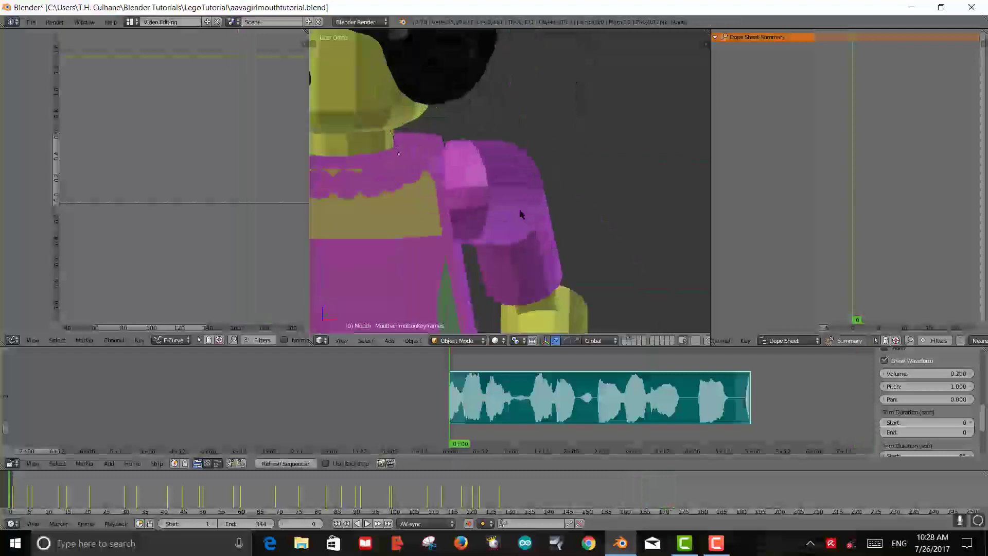
{"action": "middle_click_drag", "start_coordinate": [523, 214], "coordinate": [594, 226], "text": "shift"}
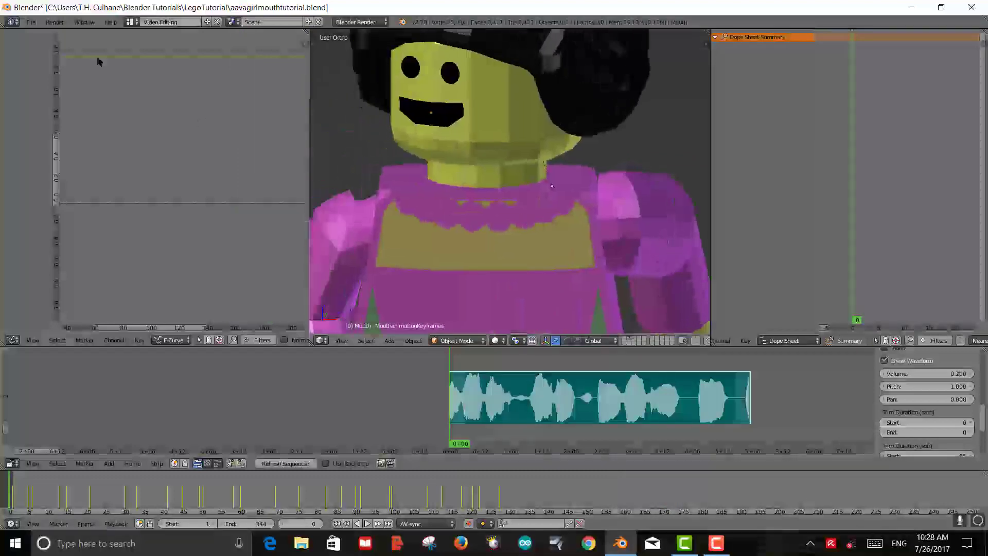
Save the project as aavagirlmouthtutorial.blend via File > Save
{"action": "left_click", "coordinate": [30, 22]}
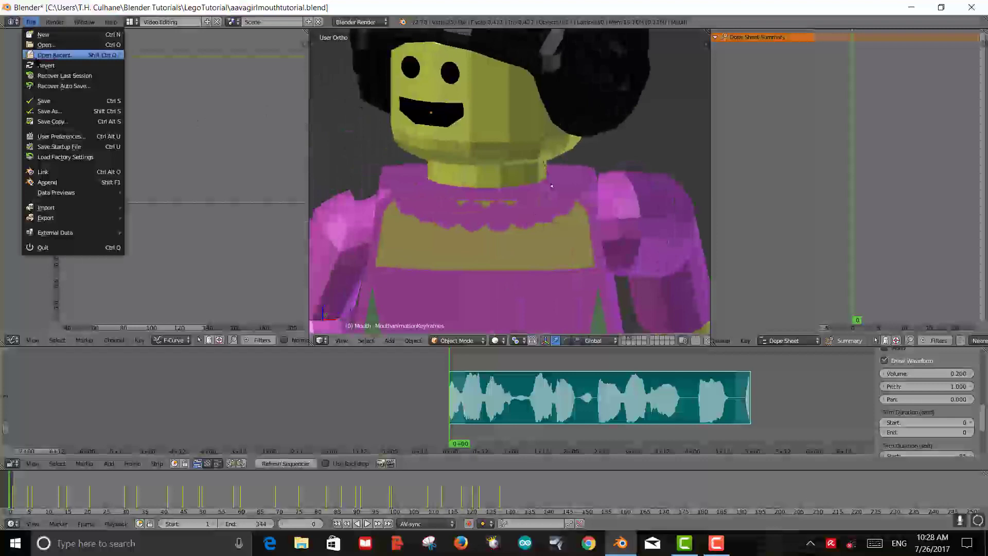
{"action": "left_click", "coordinate": [56, 102]}
{"action": "scroll", "coordinate": [601, 173], "scroll_direction": "down", "scroll_amount": 3}
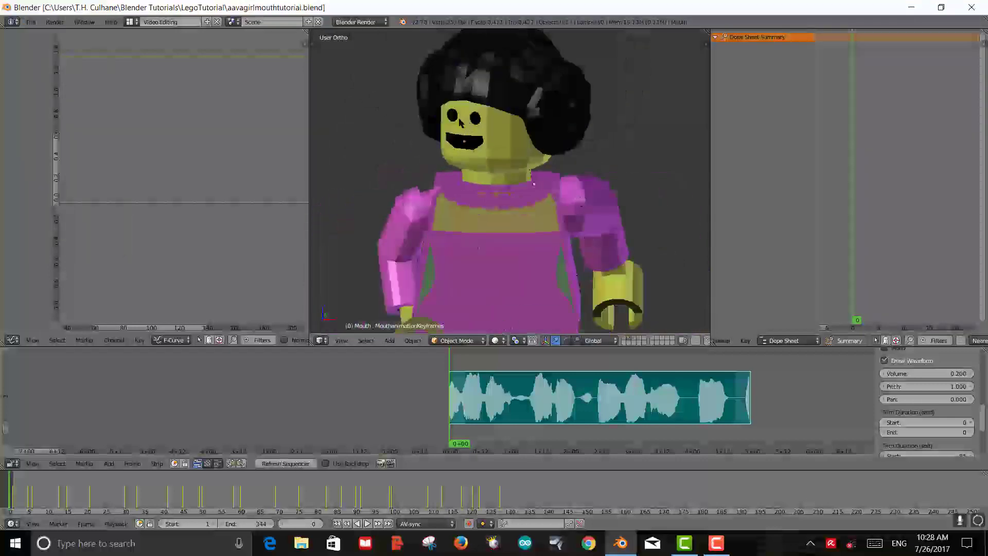
Select the Eyes object, frame the face, and play the animation to about frame 24
{"action": "right_click", "coordinate": [452, 122]}
{"action": "scroll", "coordinate": [504, 187], "scroll_direction": "up", "scroll_amount": 3}
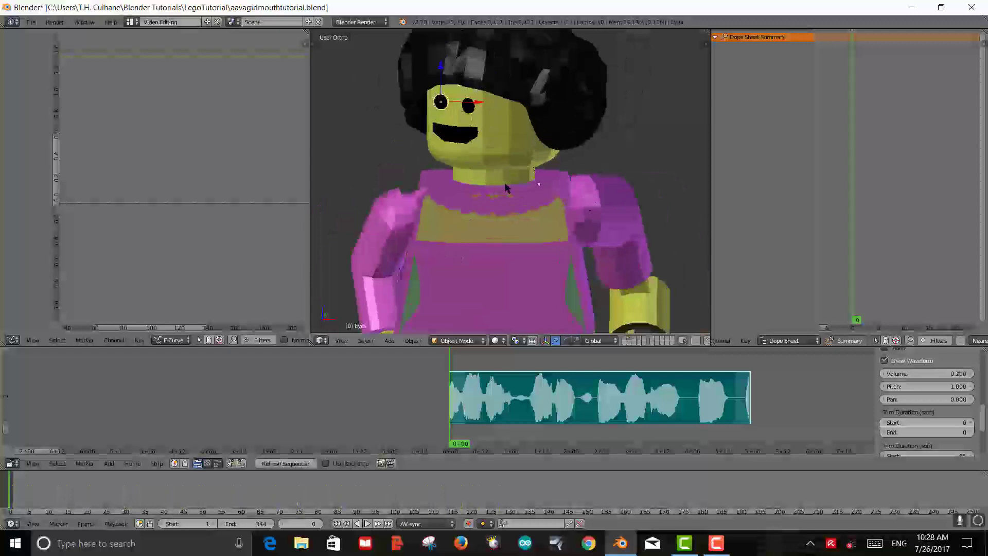
{"action": "middle_click_drag", "start_coordinate": [445, 220], "coordinate": [522, 264], "text": "shift"}
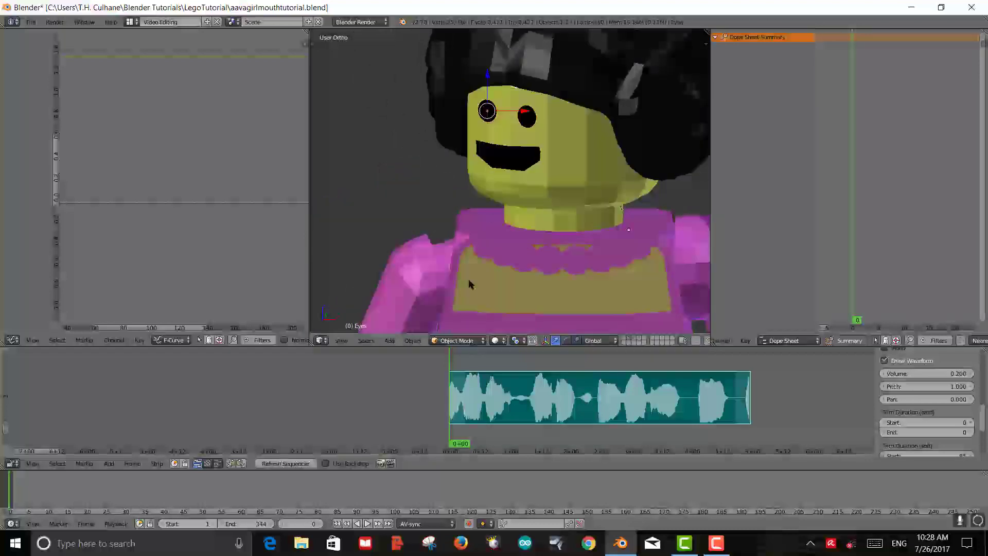
{"action": "key", "text": "alt+a"}
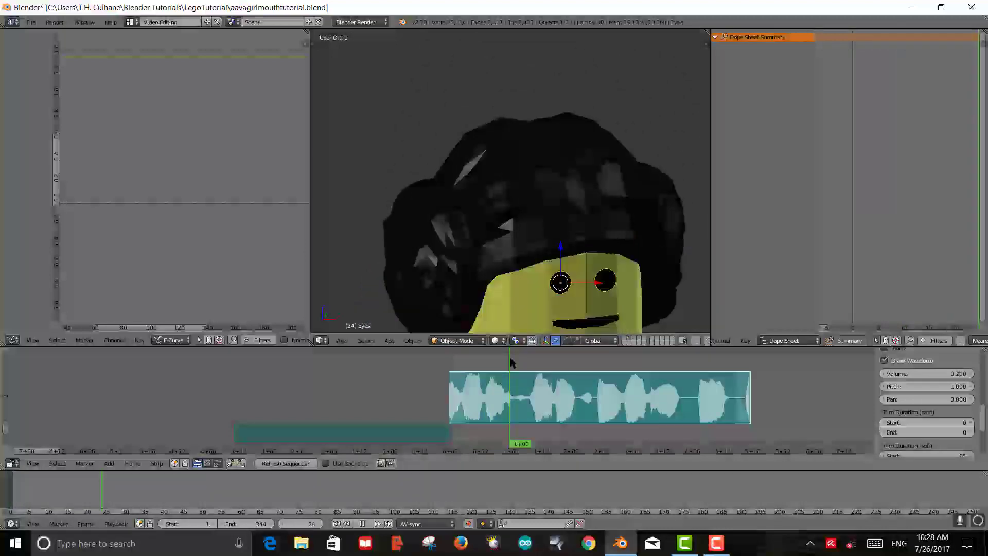
{"action": "key", "text": "alt+a"}
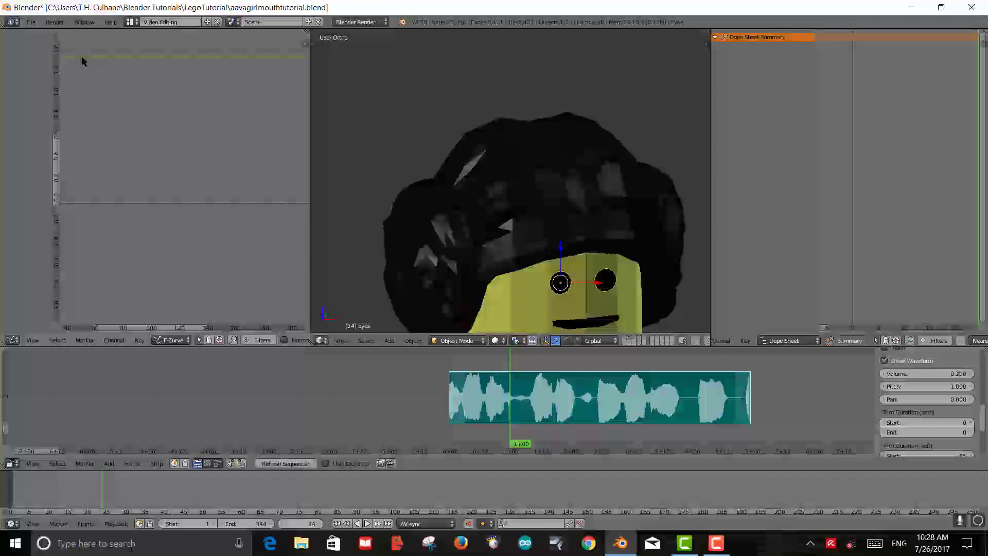
Open the graph's keyframe menu, then bring up the timeline's list of editor types
{"action": "scroll", "coordinate": [120, 121], "scroll_direction": "up", "scroll_amount": 2}
{"action": "scroll", "coordinate": [122, 127], "scroll_direction": "down", "scroll_amount": 3}
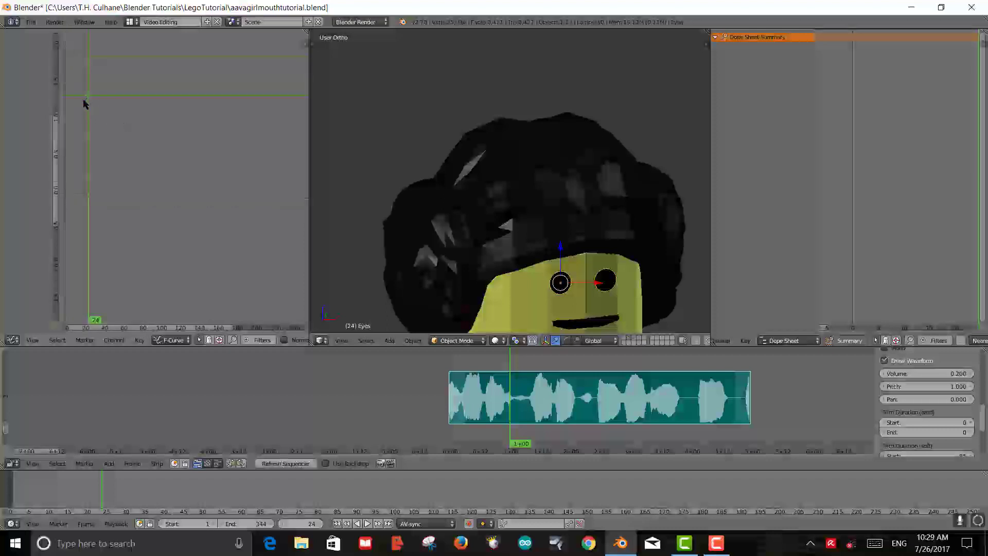
{"action": "left_click", "coordinate": [140, 341]}
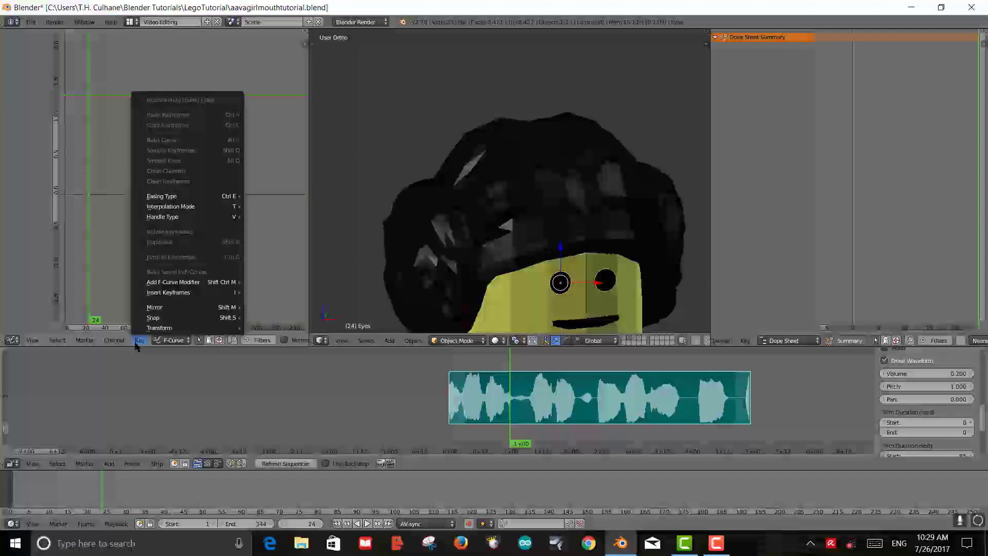
{"action": "mouse_move", "coordinate": [159, 293]}
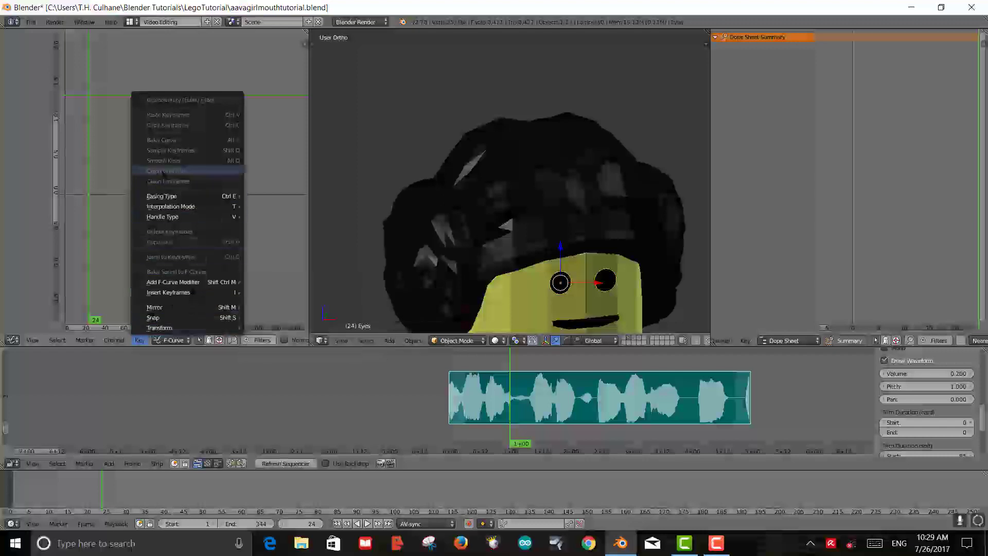
{"action": "scroll", "coordinate": [184, 221], "scroll_direction": "down", "scroll_amount": 5, "text": "alt"}
{"action": "scroll", "coordinate": [543, 283], "scroll_direction": "down", "scroll_amount": 3}
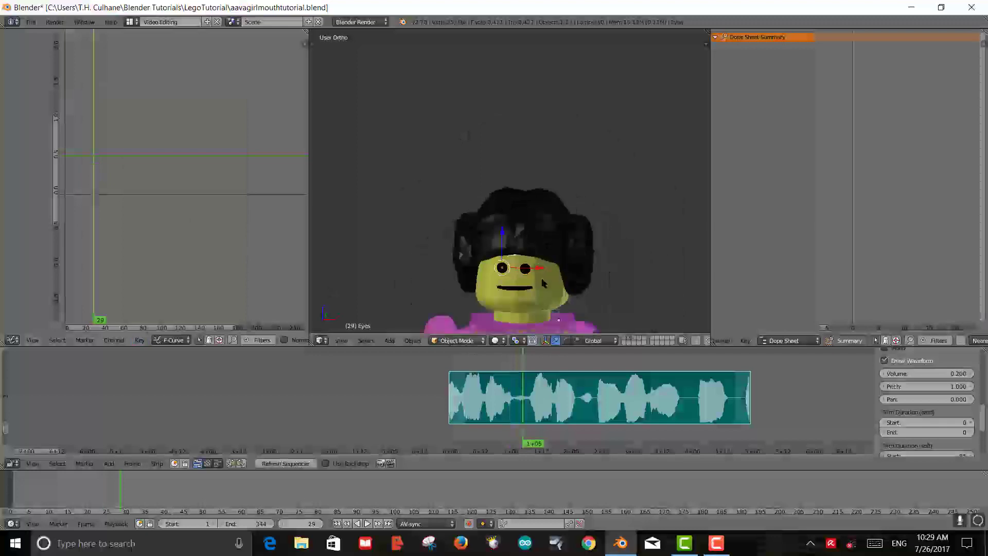
{"action": "scroll", "coordinate": [541, 289], "scroll_direction": "down", "scroll_amount": 5, "text": "shift"}
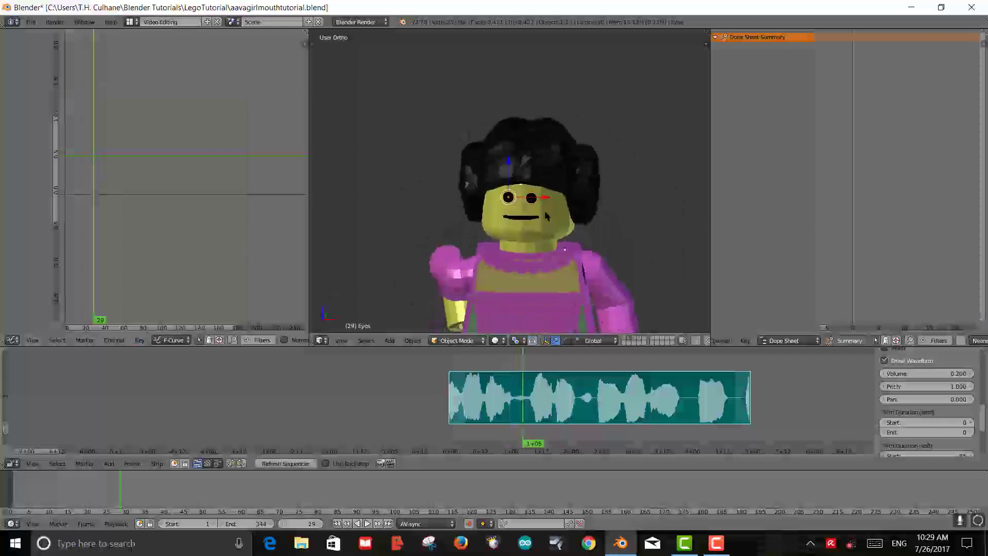
{"action": "left_click", "coordinate": [12, 524]}
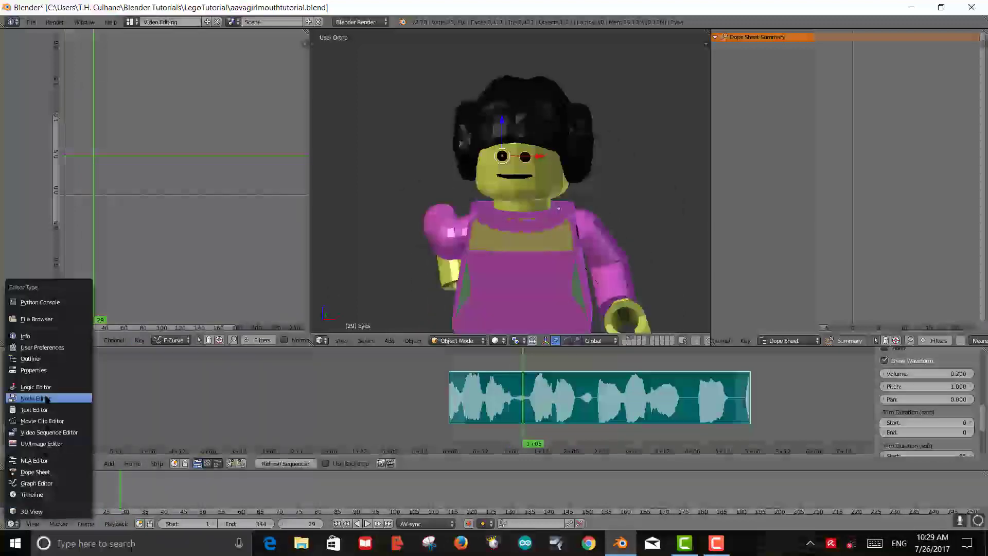
Turn the timeline into a Properties editor and rename the eye mesh from Circle to Eyes
{"action": "left_click", "coordinate": [33, 370]}
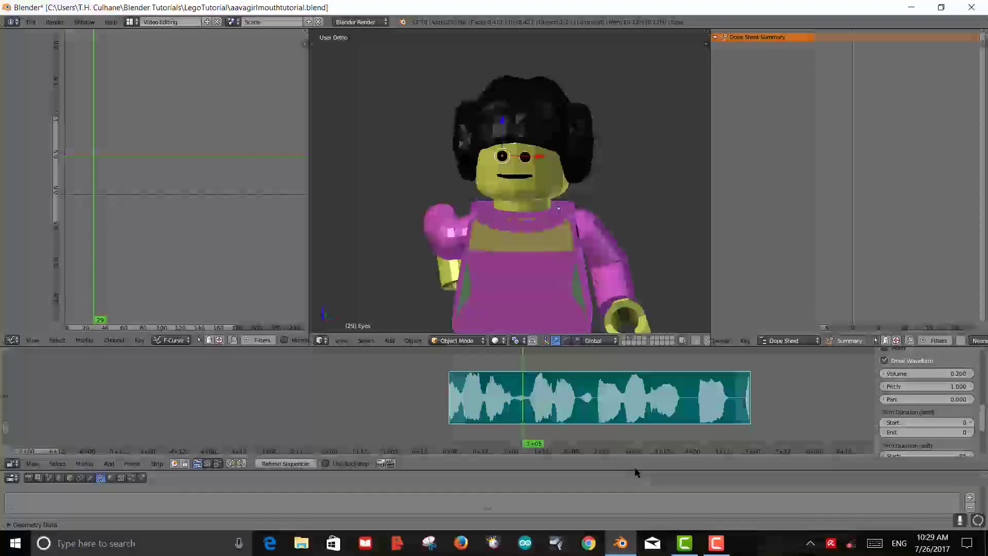
{"action": "left_click_drag", "start_coordinate": [634, 471], "coordinate": [655, 280]}
{"action": "scroll", "coordinate": [336, 443], "scroll_direction": "up", "scroll_amount": 10}
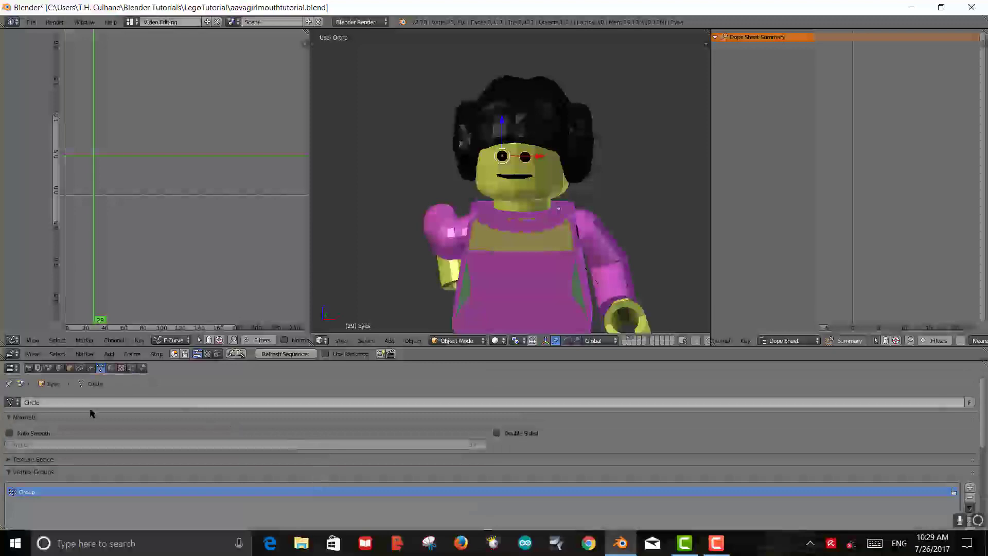
{"action": "left_click", "coordinate": [70, 399]}
{"action": "key", "text": "BackSpace"}
{"action": "key", "text": "Return"}
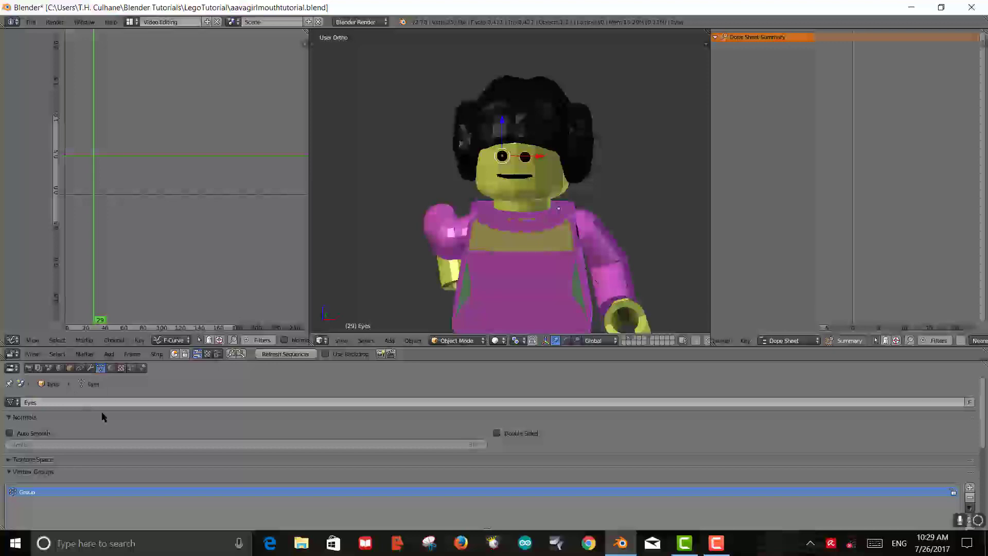
Add a Basis shape key and a second shape key named EyeBlinkKey
{"action": "scroll", "coordinate": [130, 462], "scroll_direction": "down", "scroll_amount": 2}
{"action": "scroll", "coordinate": [75, 449], "scroll_direction": "down", "scroll_amount": 4}
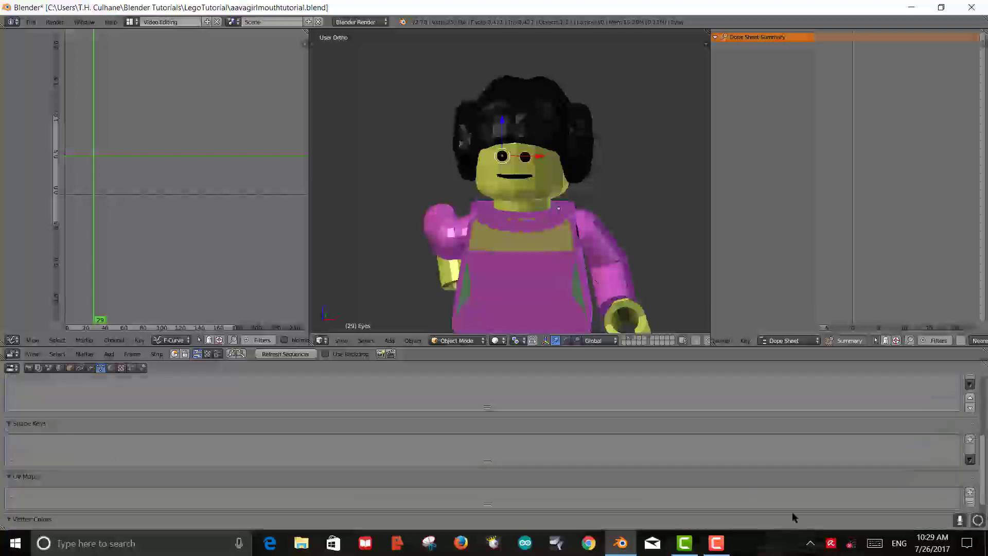
{"action": "left_click", "coordinate": [969, 439]}
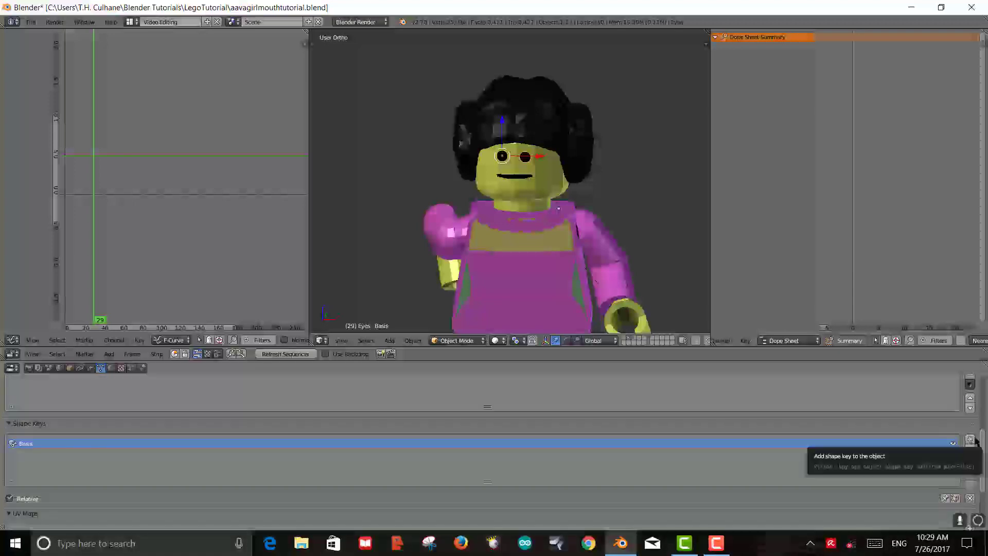
{"action": "left_click", "coordinate": [969, 440]}
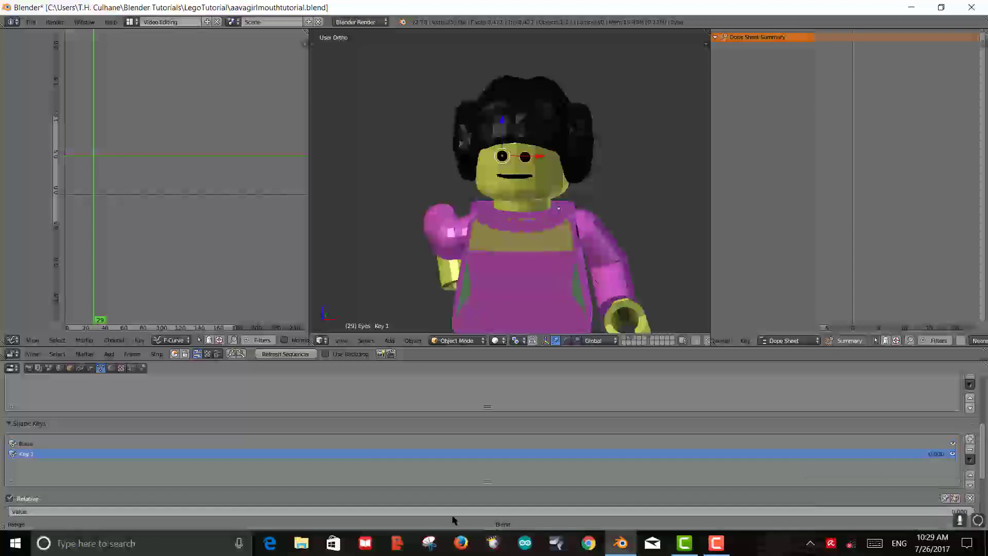
{"action": "double_click", "coordinate": [36, 453]}
{"action": "type", "text": "EyeBlink"}
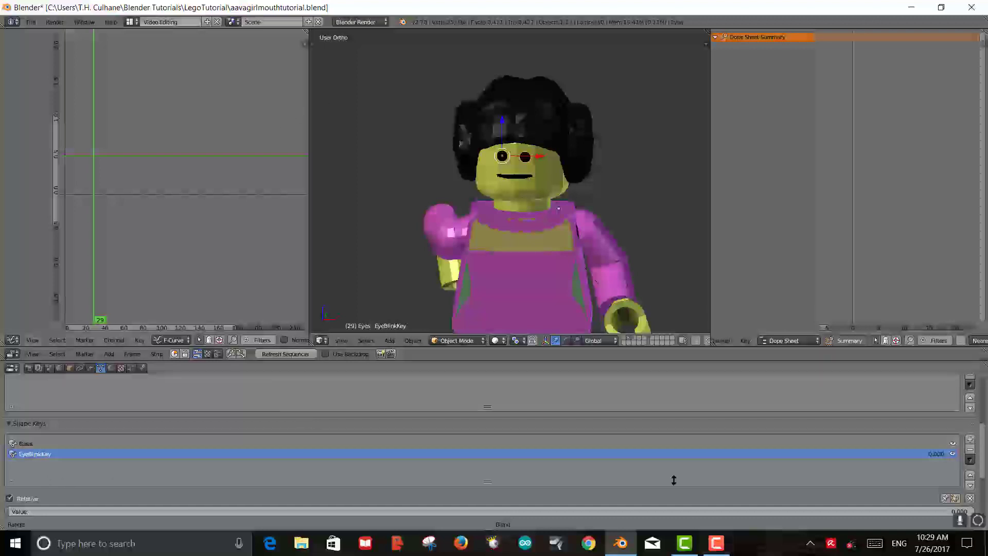
{"action": "scroll", "coordinate": [669, 476], "scroll_direction": "down", "scroll_amount": 4}
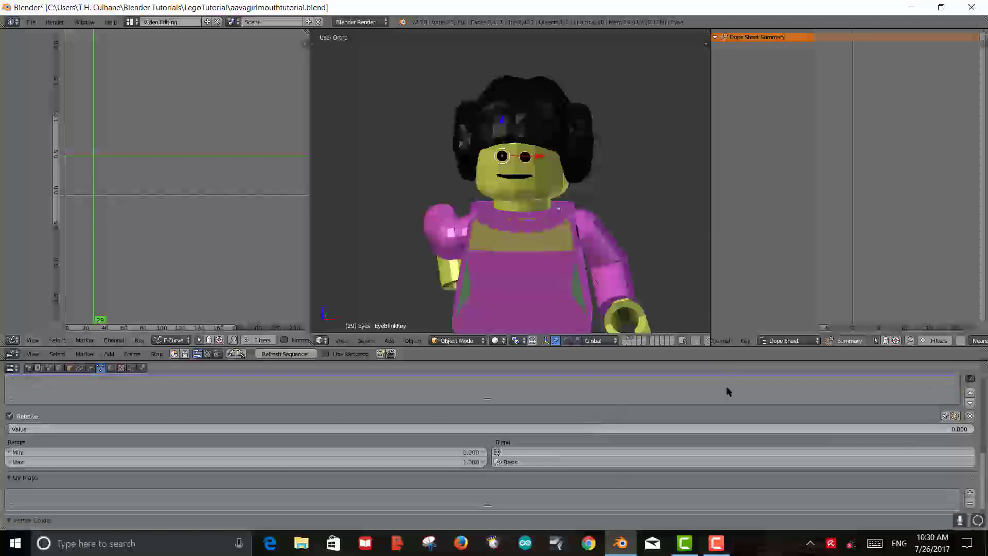
{"action": "scroll", "coordinate": [728, 390], "scroll_direction": "up", "scroll_amount": 3}
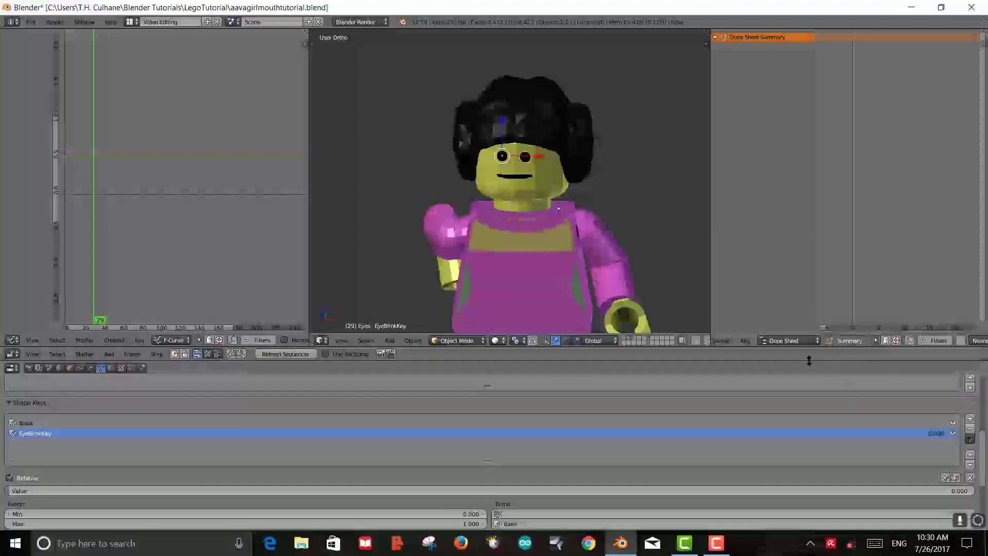
{"action": "left_click_drag", "start_coordinate": [809, 360], "coordinate": [798, 416]}
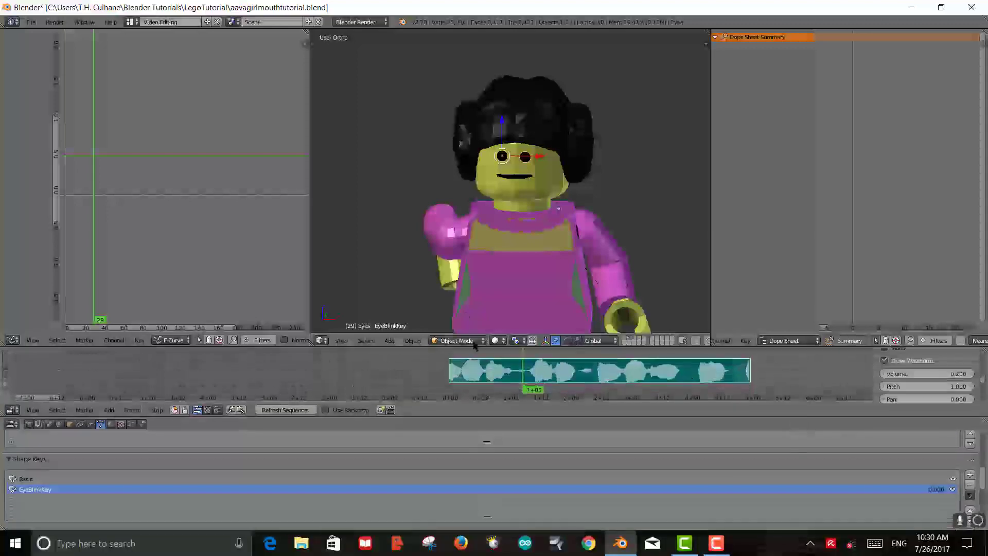
Rewind to frame 0, zoom onto the head, and keyframe EyeBlinkKey's value at 0.000
{"action": "left_click_drag", "start_coordinate": [474, 361], "coordinate": [450, 364]}
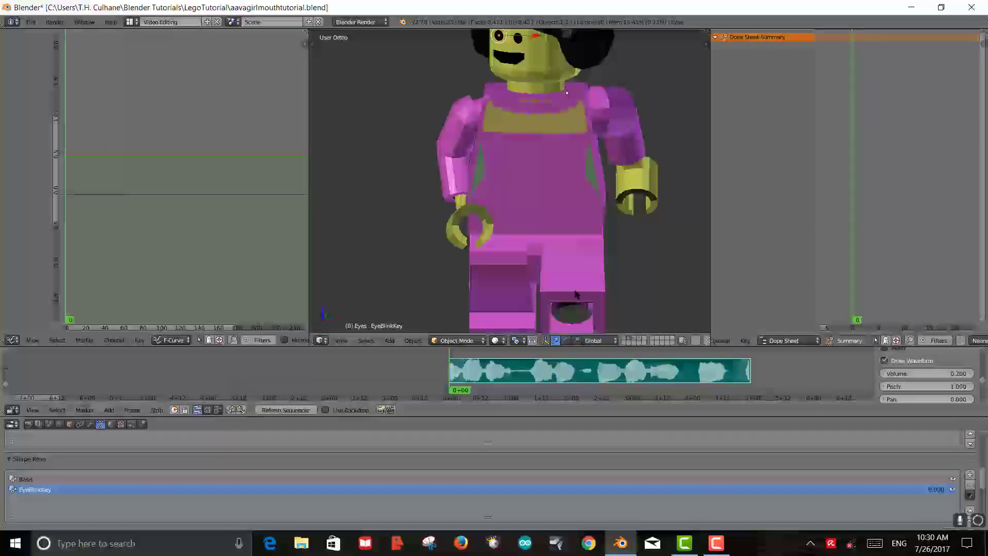
{"action": "scroll", "coordinate": [568, 200], "scroll_direction": "up", "scroll_amount": 3}
{"action": "scroll", "coordinate": [561, 200], "scroll_direction": "down", "scroll_amount": 4}
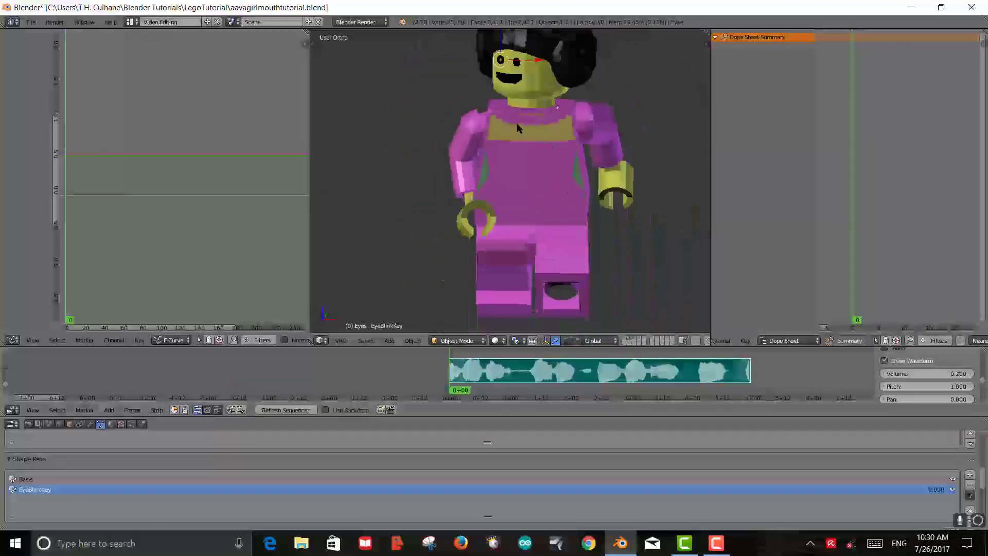
{"action": "middle_click_drag", "start_coordinate": [518, 128], "coordinate": [545, 206], "text": "shift"}
{"action": "scroll", "coordinate": [566, 221], "scroll_direction": "up", "scroll_amount": 4}
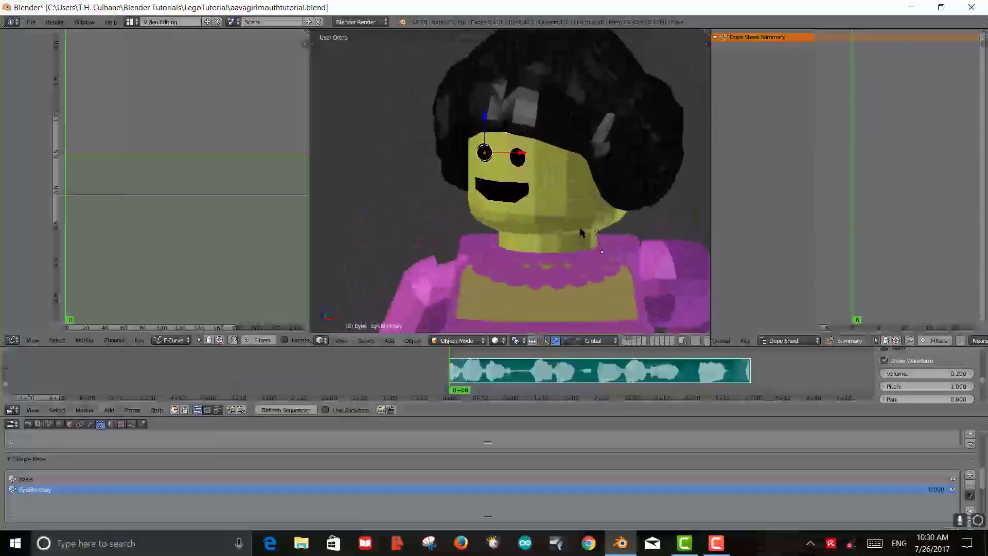
{"action": "scroll", "coordinate": [580, 231], "scroll_direction": "up", "scroll_amount": 2}
{"action": "scroll", "coordinate": [586, 446], "scroll_direction": "down", "scroll_amount": 3}
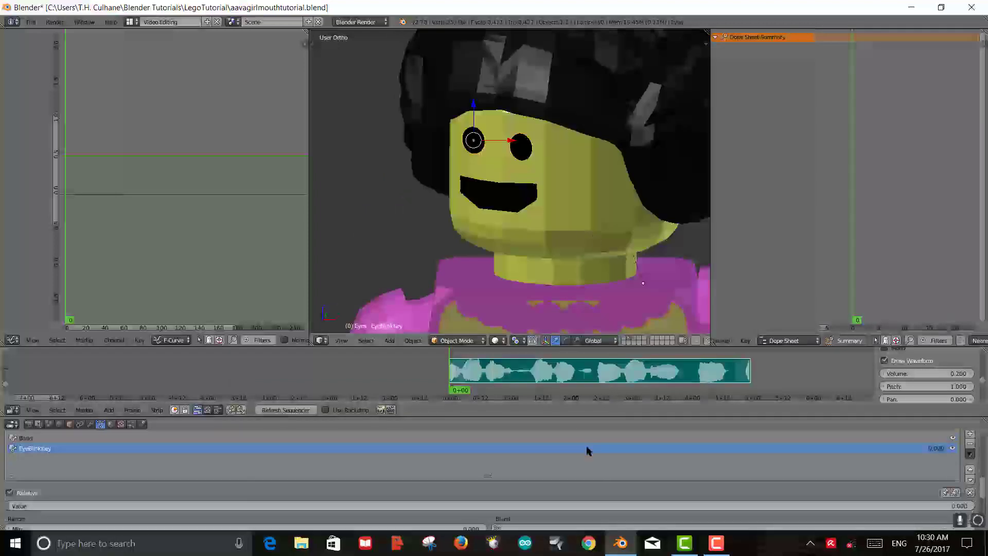
{"action": "scroll", "coordinate": [588, 450], "scroll_direction": "down", "scroll_amount": 2}
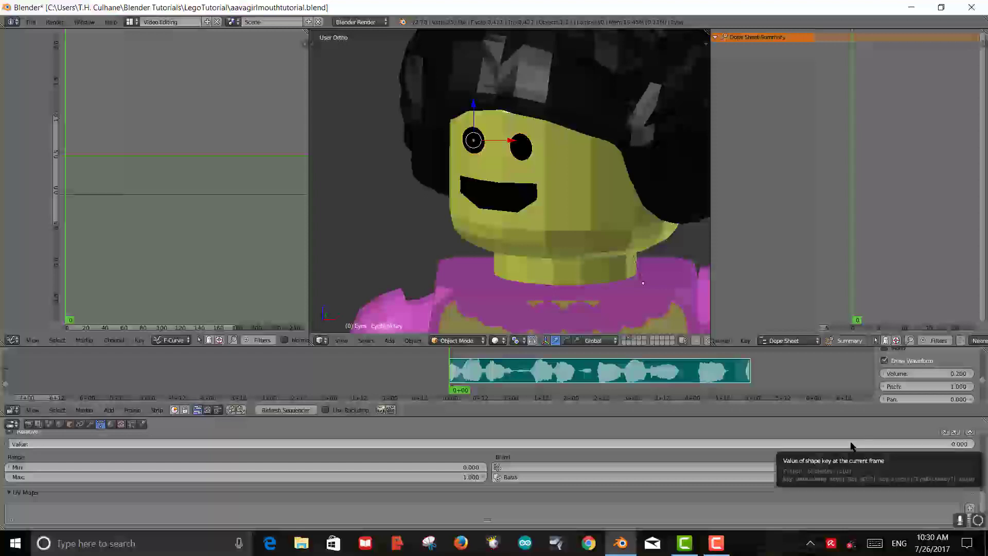
{"action": "key", "text": "i"}
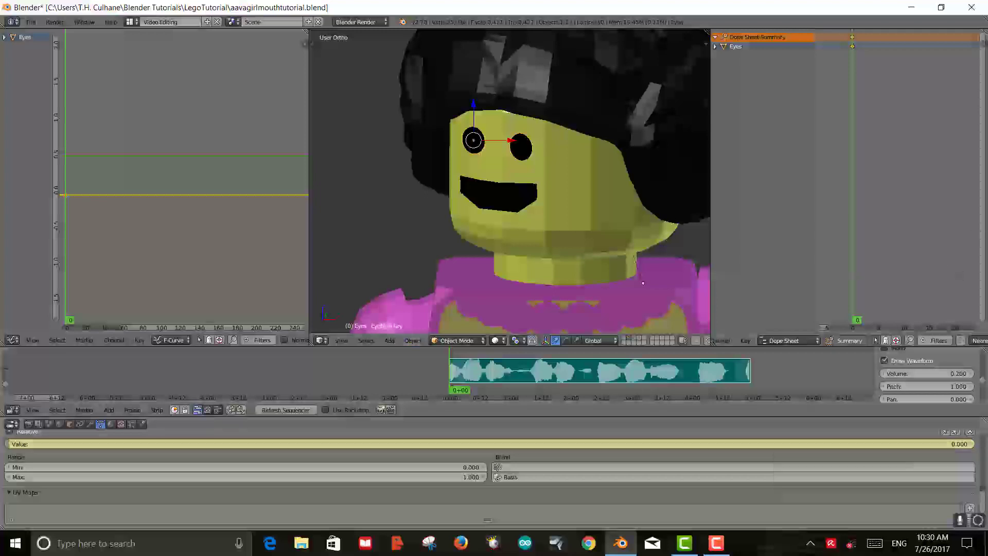
{"action": "scroll", "coordinate": [847, 118], "scroll_direction": "up", "scroll_amount": 2}
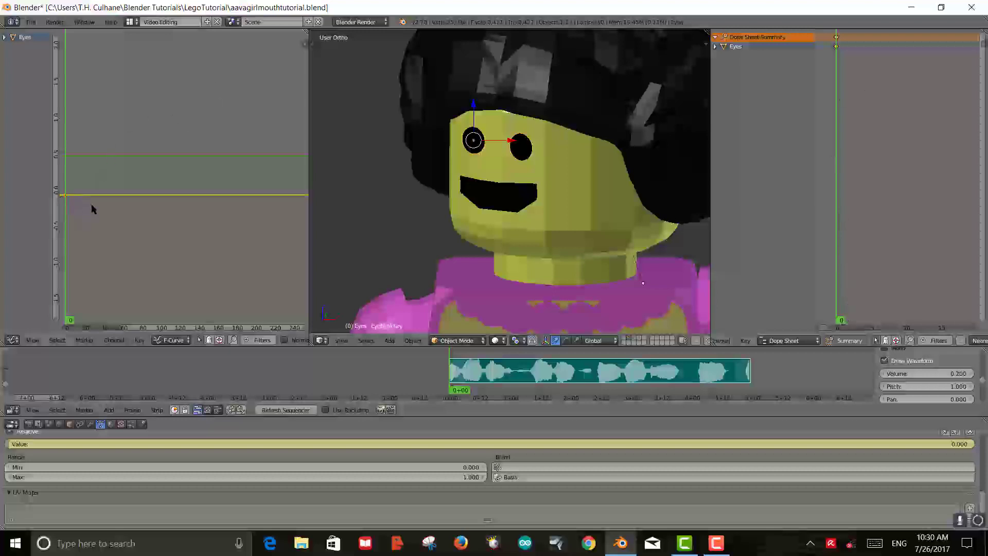
Reframe the graph around the blink curve, deselect the frame-0 key, and go to frame 27
{"action": "scroll", "coordinate": [107, 222], "scroll_direction": "down", "scroll_amount": 2}
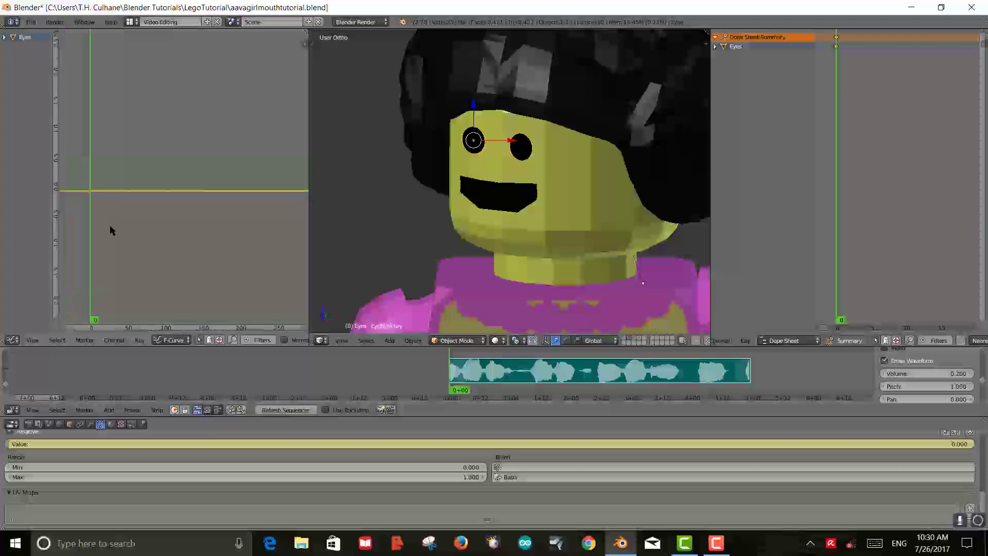
{"action": "middle_click_drag", "start_coordinate": [112, 231], "coordinate": [156, 172], "text": "ctrl"}
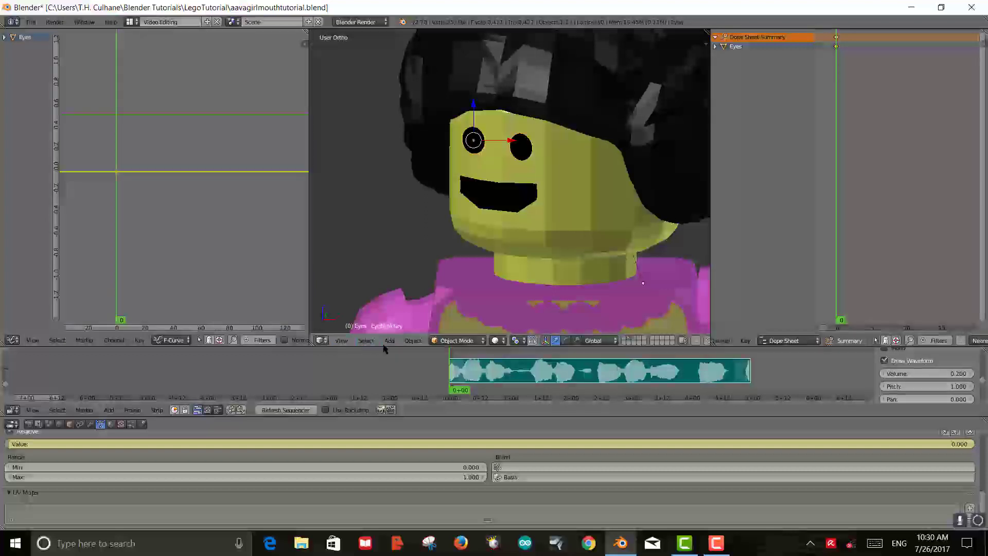
{"action": "left_click_drag", "start_coordinate": [459, 357], "coordinate": [509, 366]}
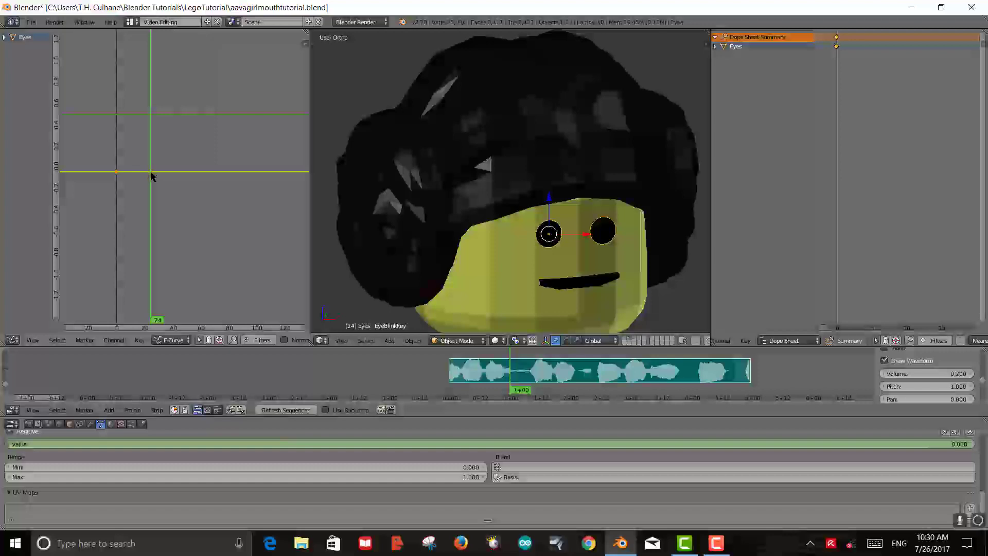
{"action": "key", "text": "a"}
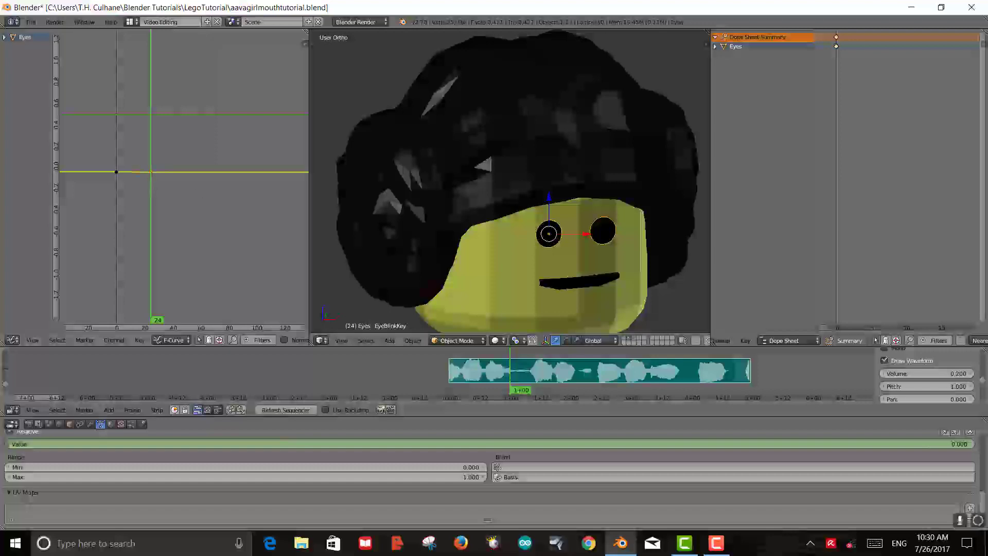
{"action": "left_click", "coordinate": [156, 150]}
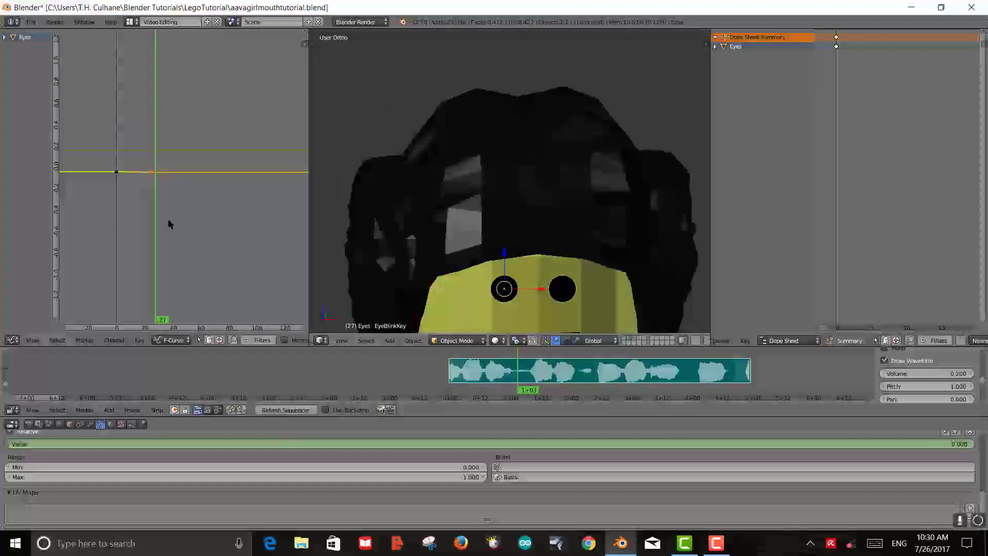
Add a blink keyframe at frame 27 and raise it to value 1.000
{"action": "scroll", "coordinate": [197, 212], "scroll_direction": "up", "scroll_amount": 2}
{"action": "scroll", "coordinate": [190, 206], "scroll_direction": "up", "scroll_amount": 3}
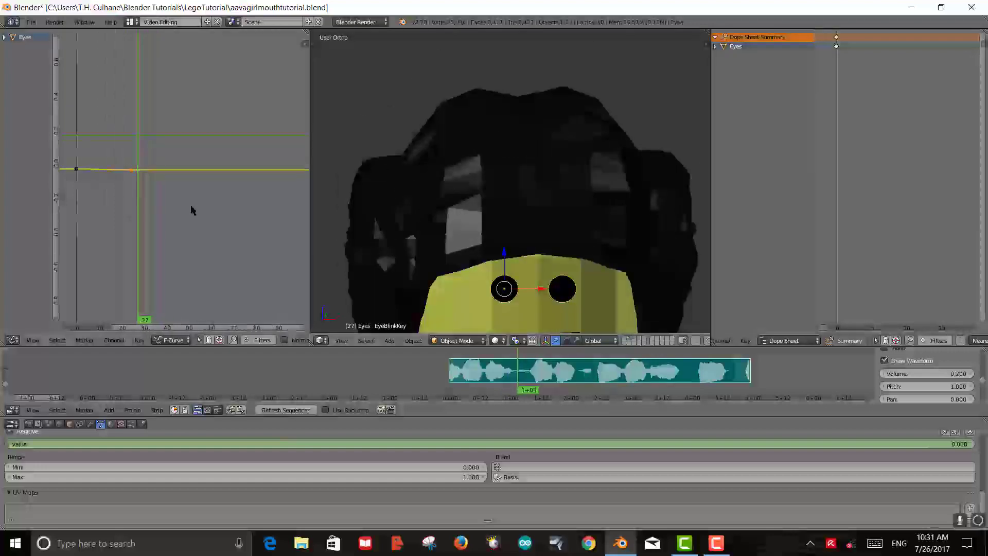
{"action": "left_click", "coordinate": [122, 166], "text": "ctrl"}
{"action": "key", "text": "g"}
{"action": "key", "text": "y"}
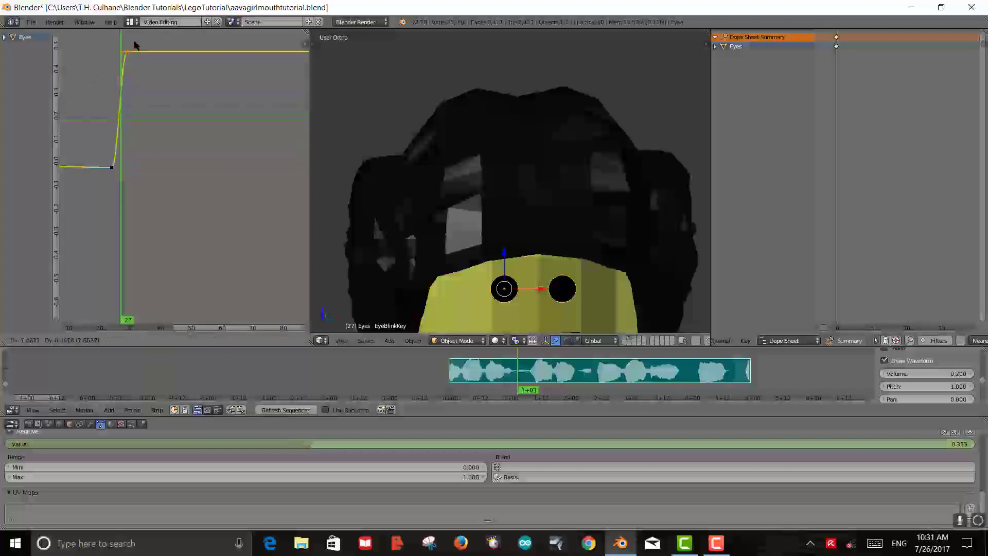
{"action": "left_click", "coordinate": [177, 110]}
{"action": "scroll", "coordinate": [176, 144], "scroll_direction": "down", "scroll_amount": 3}
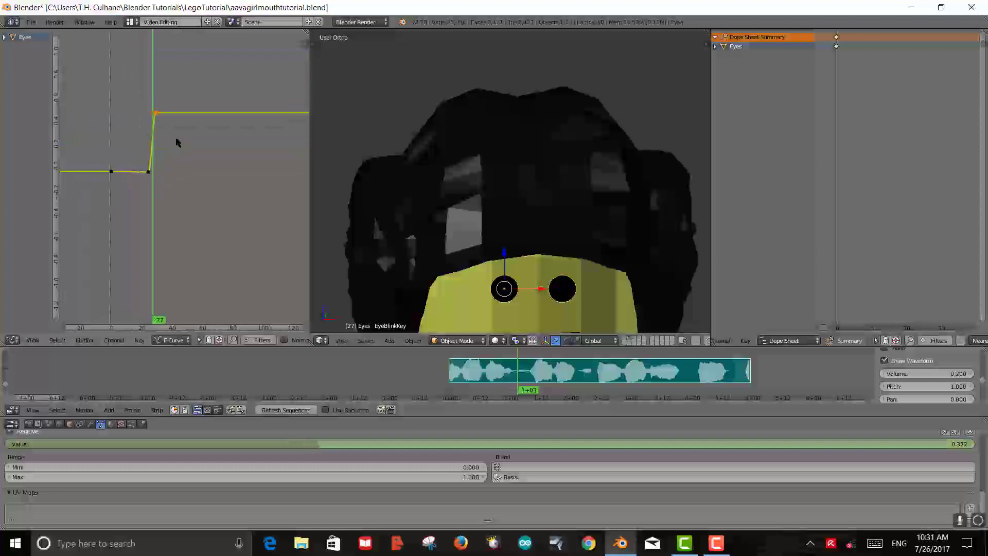
{"action": "key", "text": "g"}
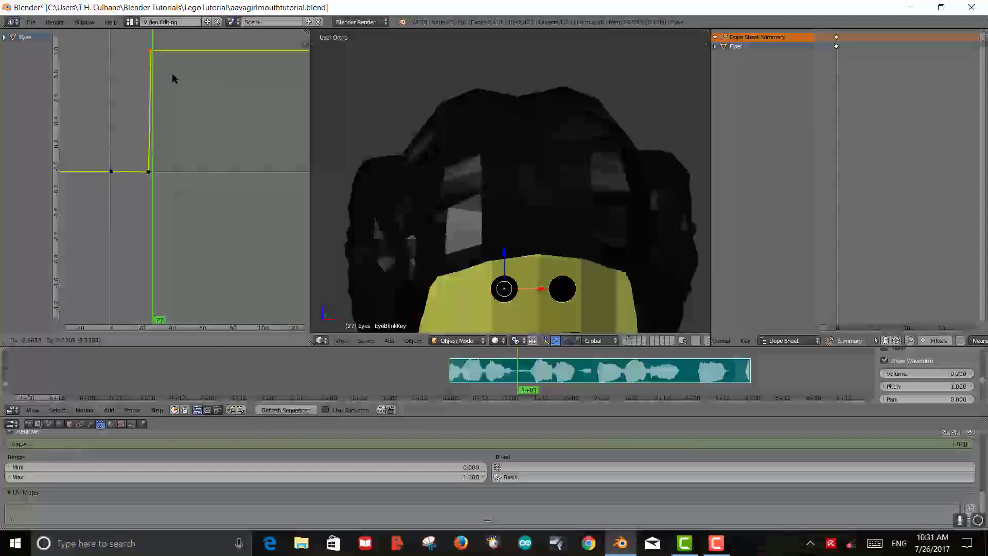
{"action": "left_click", "coordinate": [173, 78]}
{"action": "scroll", "coordinate": [678, 309], "scroll_direction": "down", "scroll_amount": 3}
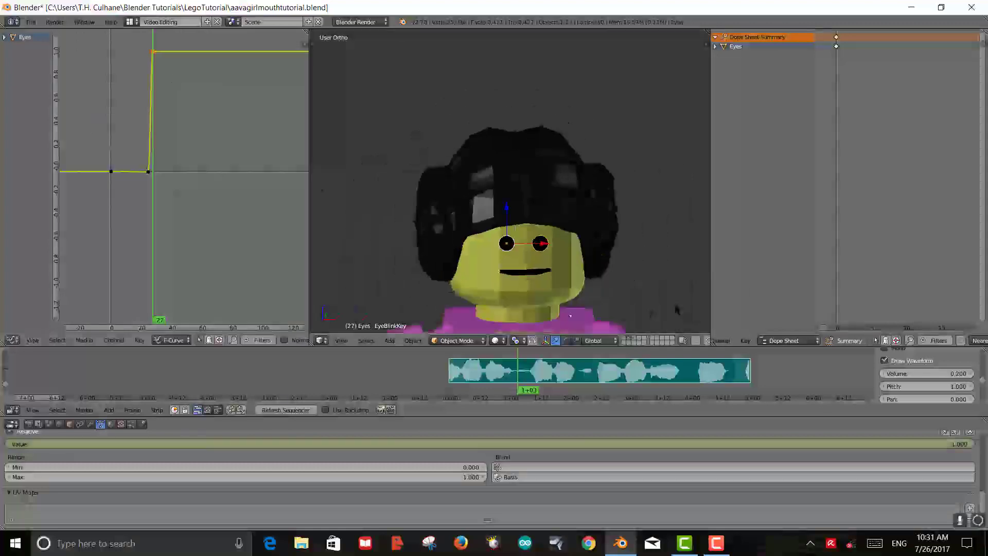
{"action": "scroll", "coordinate": [638, 289], "scroll_direction": "up", "scroll_amount": 2}
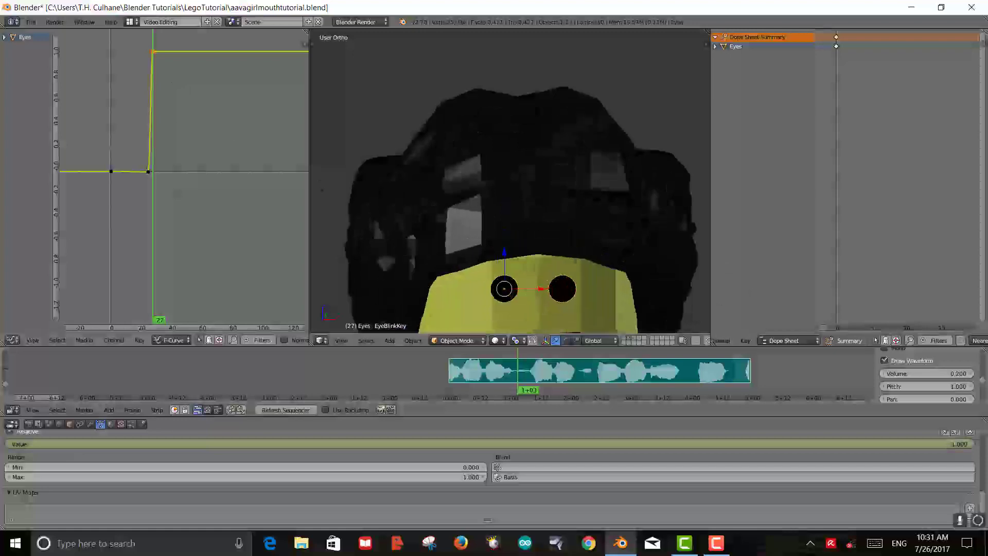
{"action": "scroll", "coordinate": [612, 245], "scroll_direction": "down", "scroll_amount": 1}
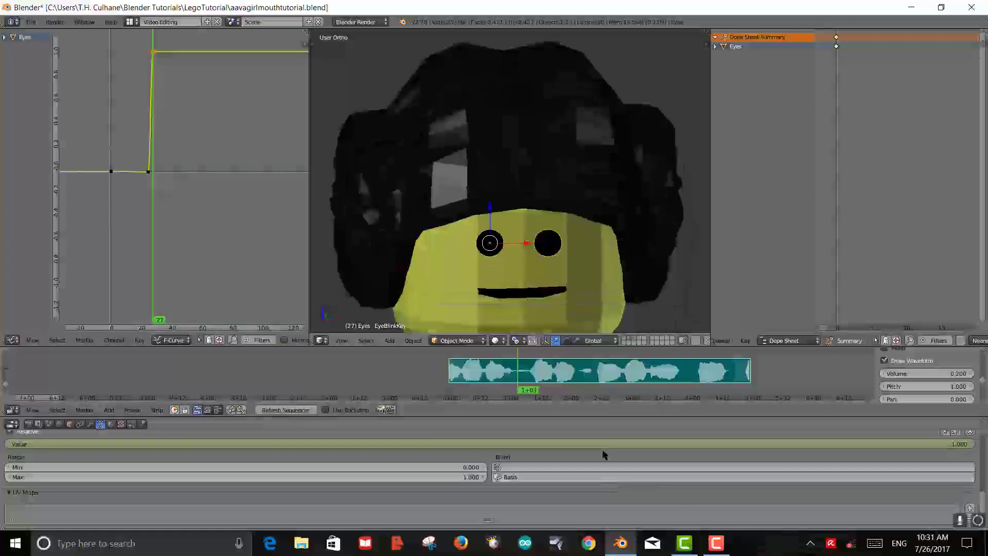
{"action": "scroll", "coordinate": [602, 453], "scroll_direction": "up", "scroll_amount": 4}
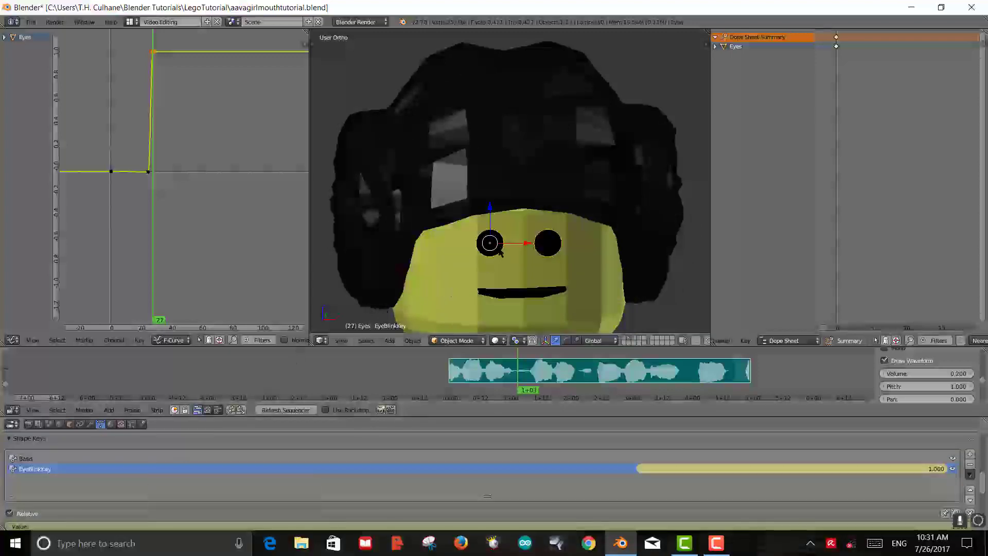
In Edit Mode, squash the eyes flat on Z, narrow them on X, then return to Object Mode
{"action": "key", "text": "Tab"}
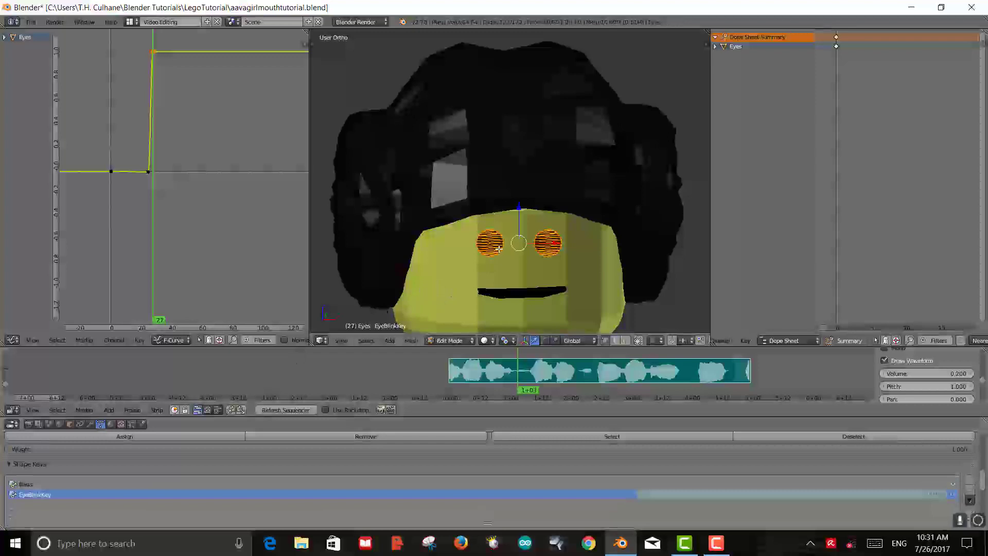
{"action": "key", "text": "s"}
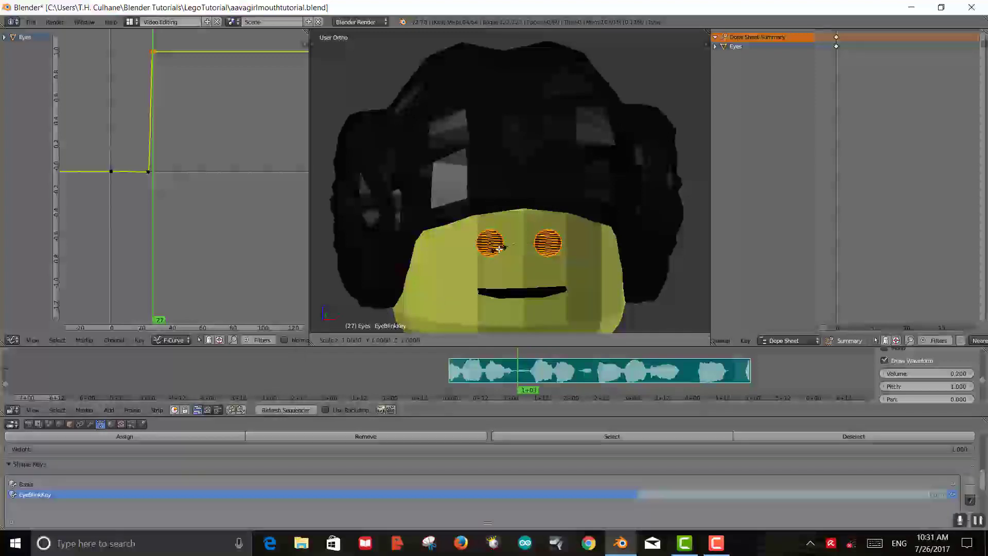
{"action": "key", "text": "z"}
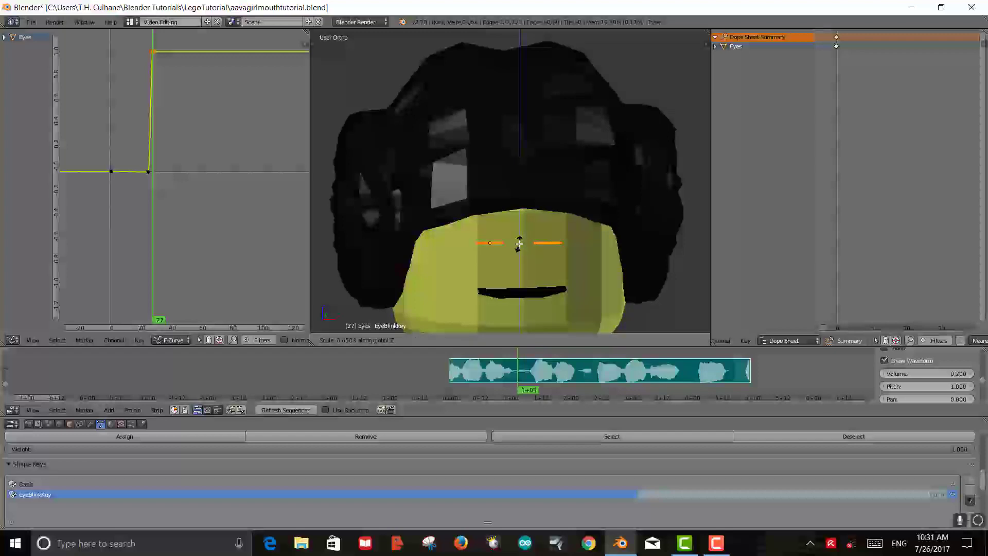
{"action": "left_click", "coordinate": [519, 243]}
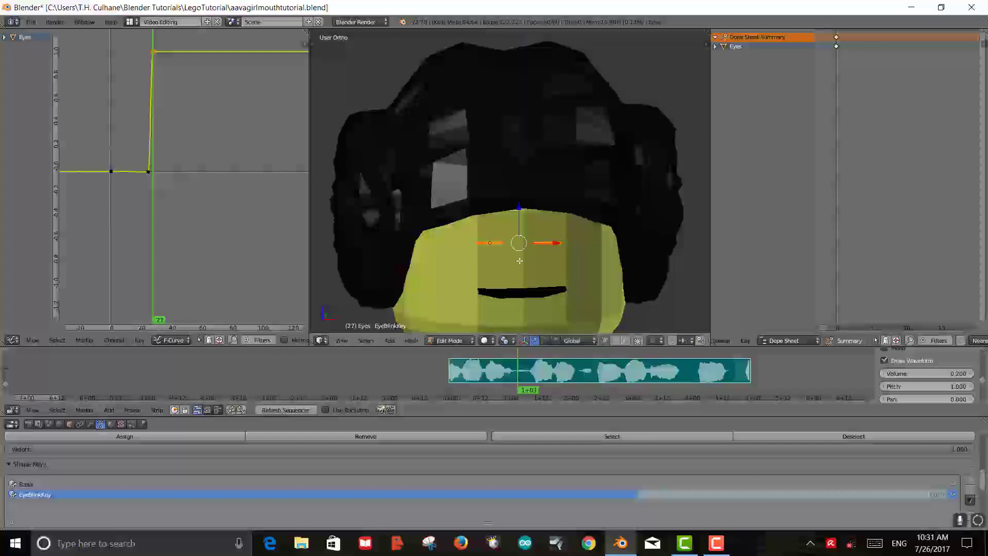
{"action": "key", "text": "s"}
{"action": "key", "text": "x"}
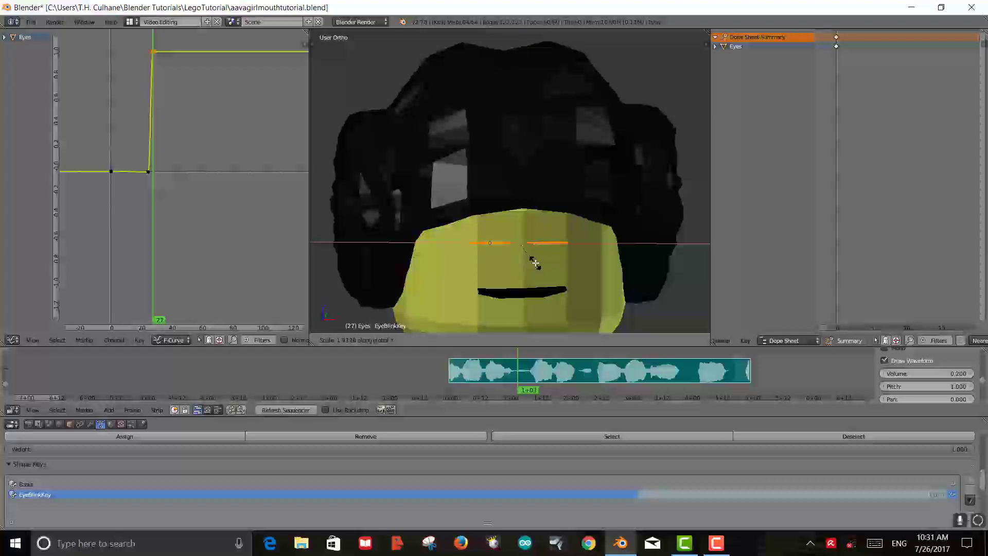
{"action": "left_click", "coordinate": [535, 264]}
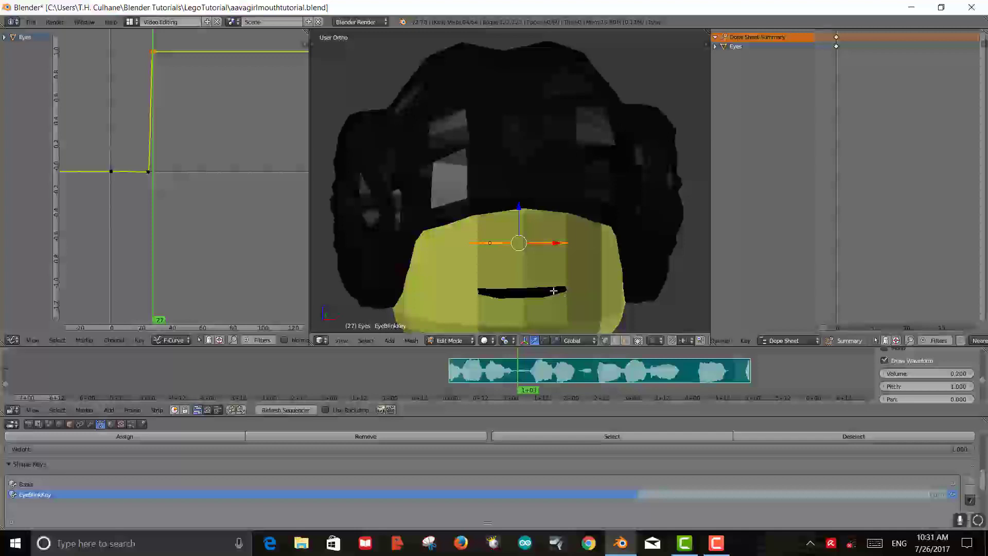
{"action": "key", "text": "Tab"}
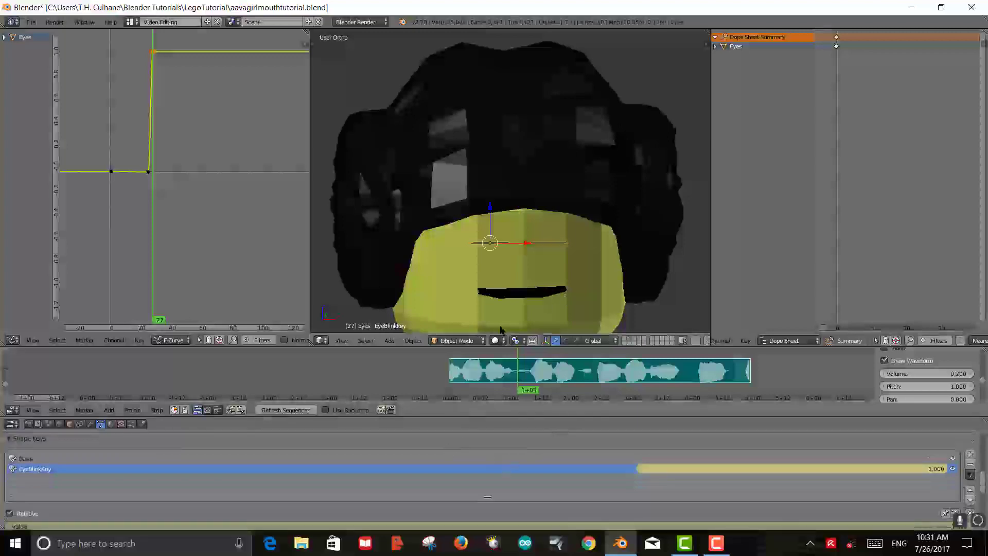
Scrub the timeline from frame 0 to 41 to preview the EyeBlinkKey eyes closing
{"action": "scroll", "coordinate": [501, 329], "scroll_direction": "down", "scroll_amount": 1}
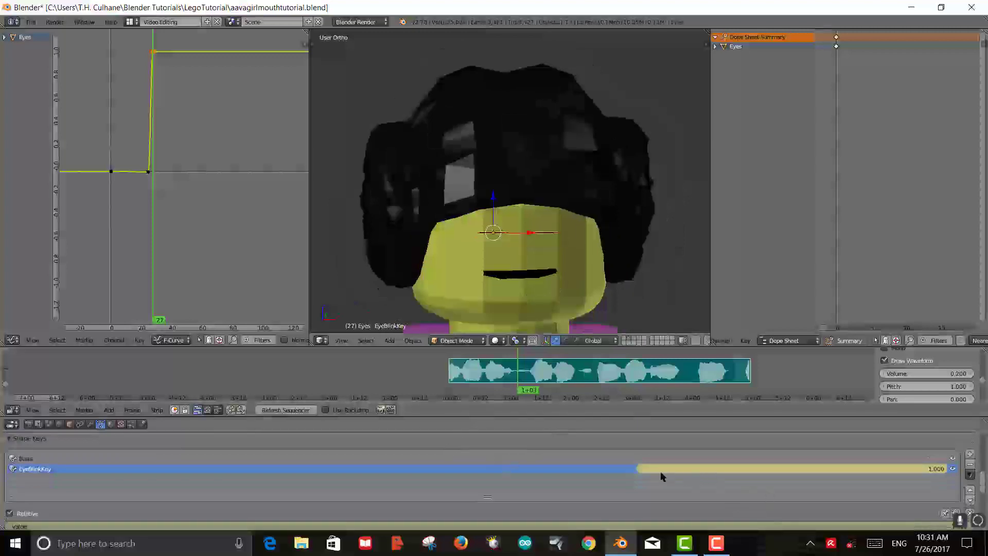
{"action": "left_click_drag", "start_coordinate": [637, 466], "coordinate": [282, 467]}
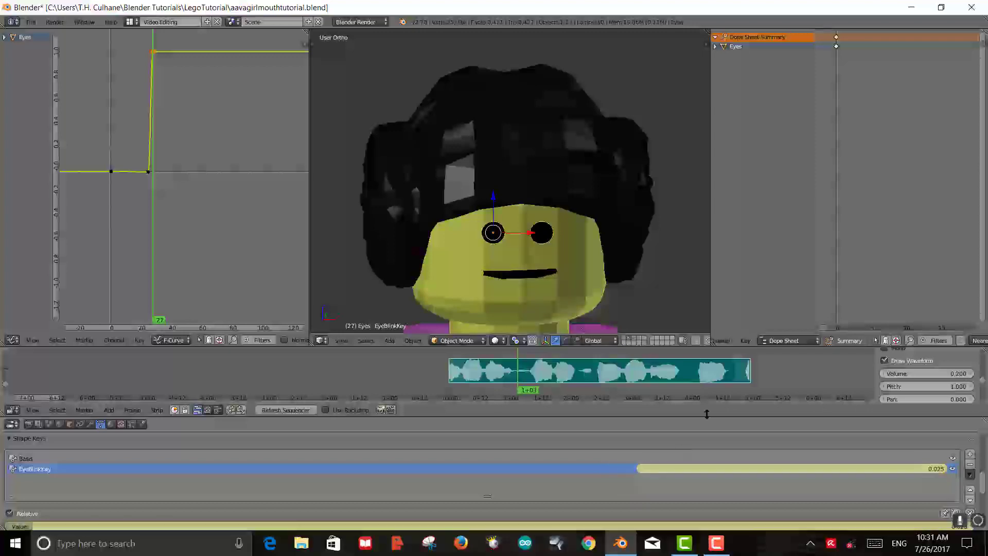
{"action": "left_click_drag", "start_coordinate": [127, 120], "coordinate": [112, 116]}
{"action": "middle_click_drag", "start_coordinate": [490, 203], "coordinate": [497, 273], "text": "shift"}
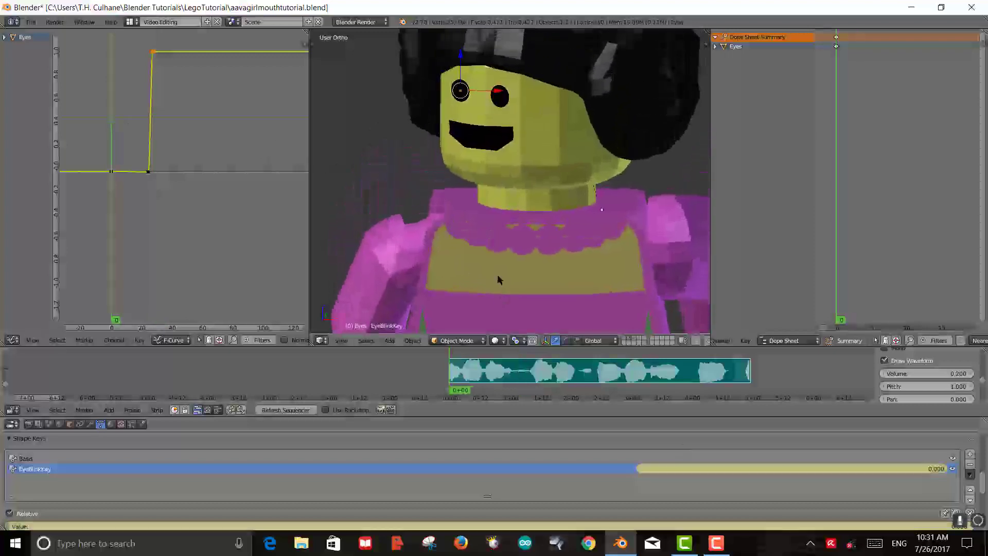
{"action": "left_click_drag", "start_coordinate": [115, 85], "coordinate": [157, 92]}
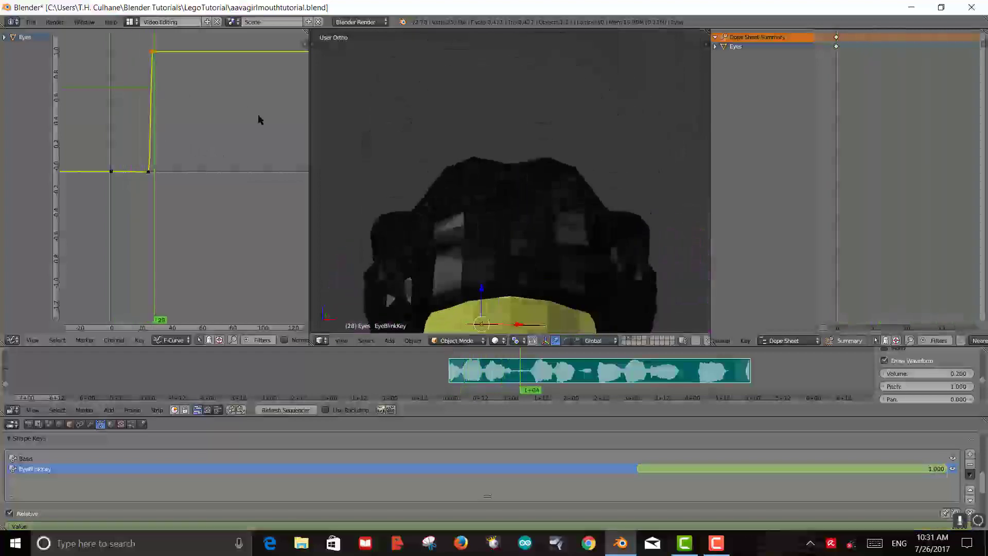
{"action": "middle_click_drag", "start_coordinate": [259, 127], "coordinate": [175, 81]}
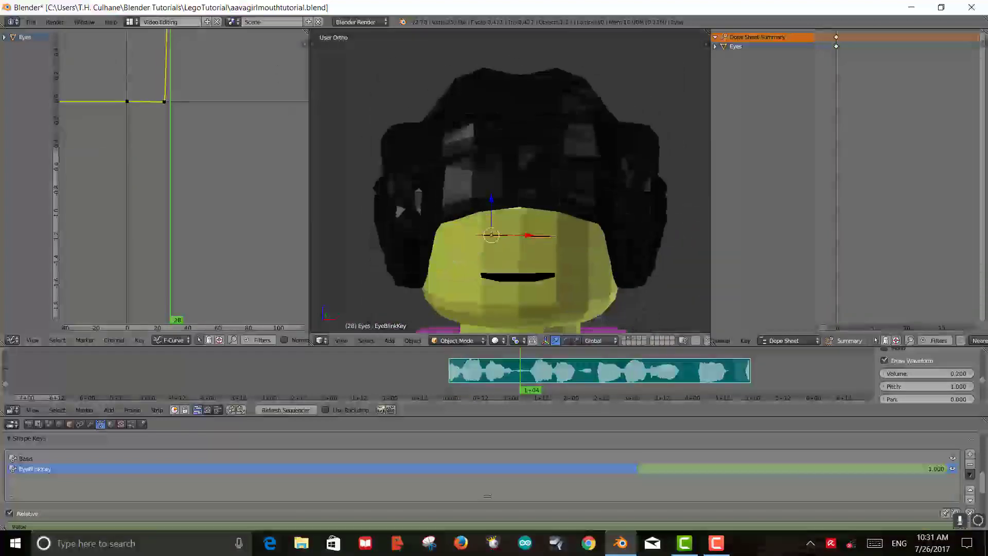
{"action": "scroll", "coordinate": [165, 115], "scroll_direction": "down", "scroll_amount": 2}
{"action": "scroll", "coordinate": [146, 77], "scroll_direction": "down", "scroll_amount": 2}
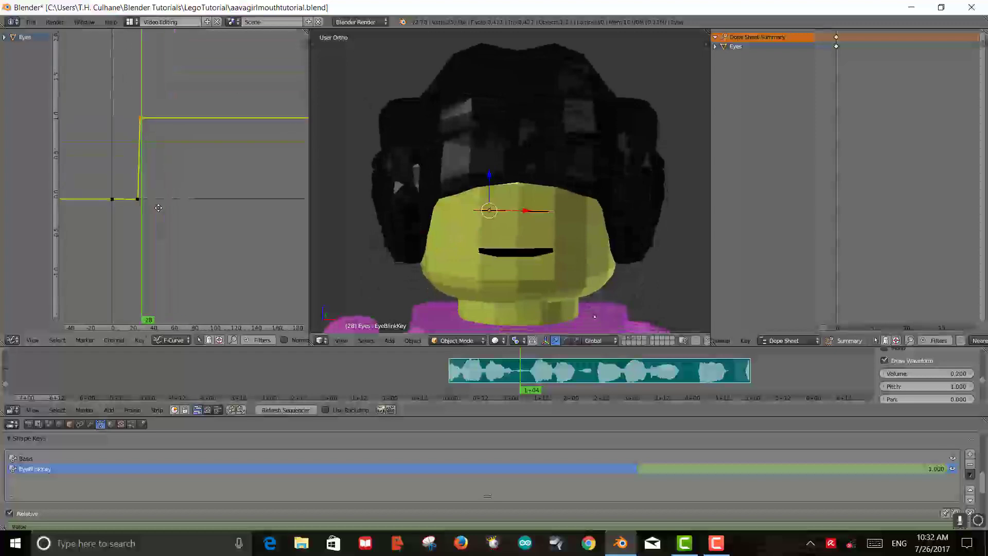
{"action": "mouse_move", "coordinate": [139, 84]}
{"action": "left_mouse_down"}
{"action": "mouse_move", "coordinate": [135, 76]}
{"action": "mouse_move", "coordinate": [149, 88]}
{"action": "left_mouse_up"}
{"action": "left_click", "coordinate": [155, 77]}
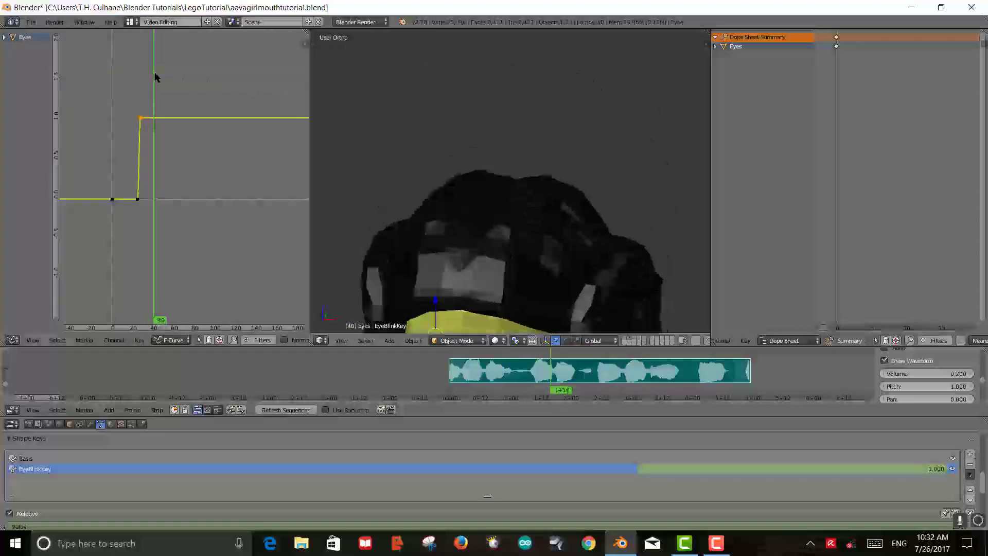
{"action": "scroll", "coordinate": [494, 236], "scroll_direction": "down", "scroll_amount": 8}
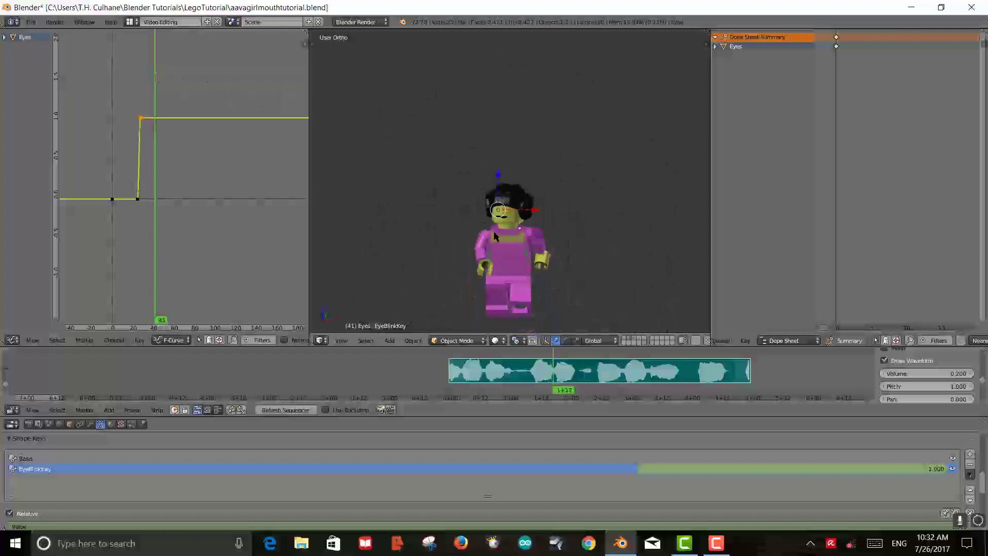
{"action": "scroll", "coordinate": [494, 235], "scroll_direction": "up", "scroll_amount": 4}
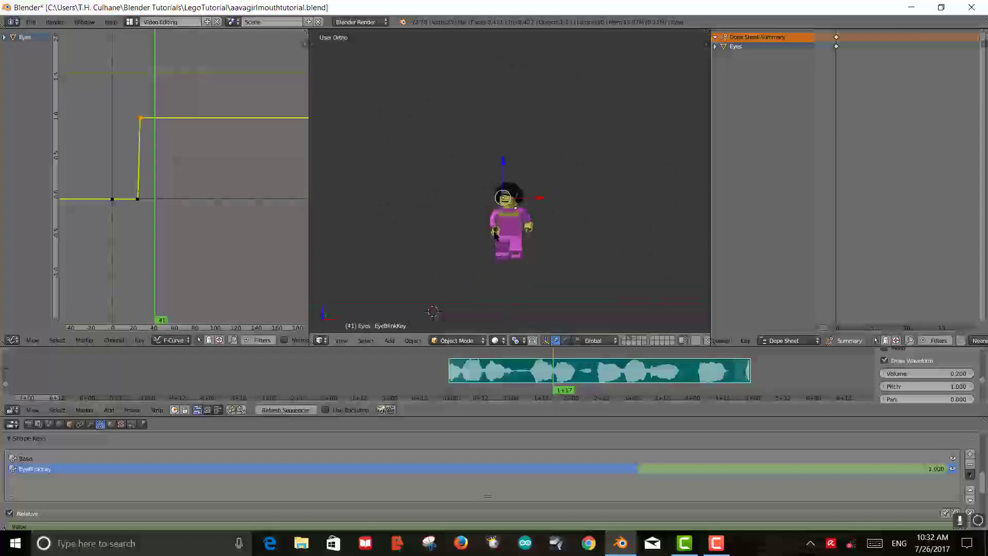
Look through the camera, zoom in, and scrub frames 47 back to 25 to watch the blink
{"action": "key", "text": "KP_0"}
{"action": "scroll", "coordinate": [495, 235], "scroll_direction": "up", "scroll_amount": 5}
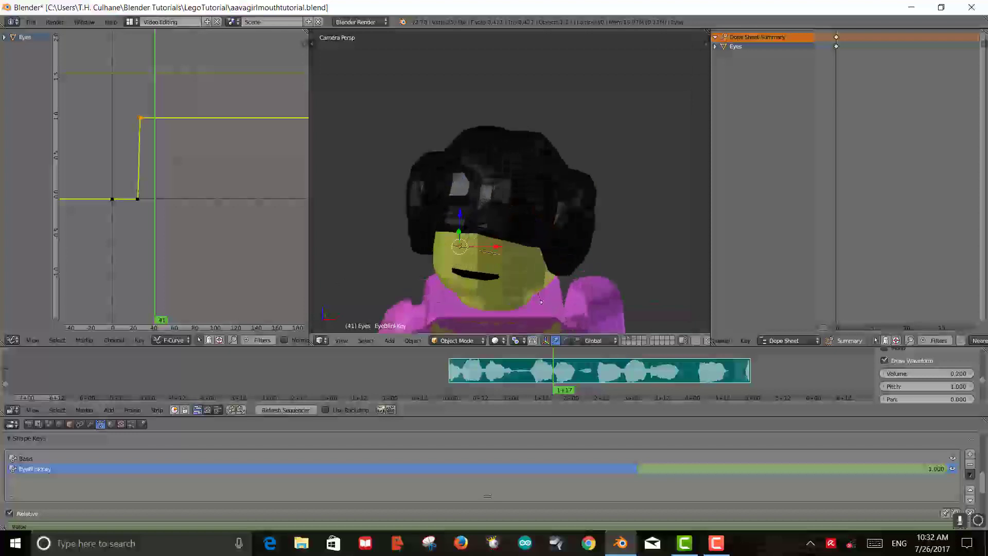
{"action": "scroll", "coordinate": [509, 185], "scroll_direction": "up", "scroll_amount": 4}
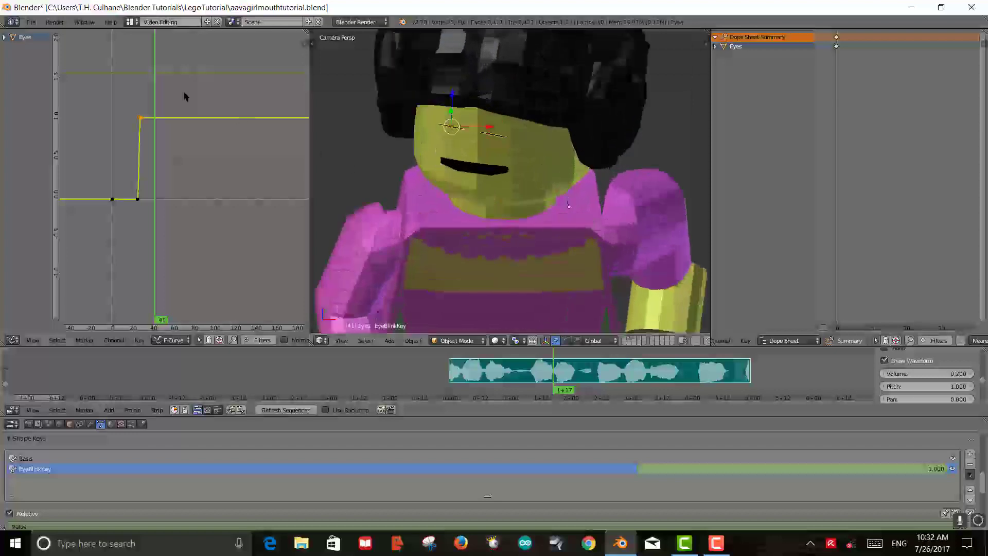
{"action": "left_click", "coordinate": [160, 93]}
{"action": "mouse_move", "coordinate": [159, 92]}
{"action": "left_mouse_down"}
{"action": "mouse_move", "coordinate": [138, 92]}
{"action": "mouse_move", "coordinate": [155, 82]}
{"action": "mouse_move", "coordinate": [135, 80]}
{"action": "mouse_move", "coordinate": [145, 87]}
{"action": "left_mouse_up"}
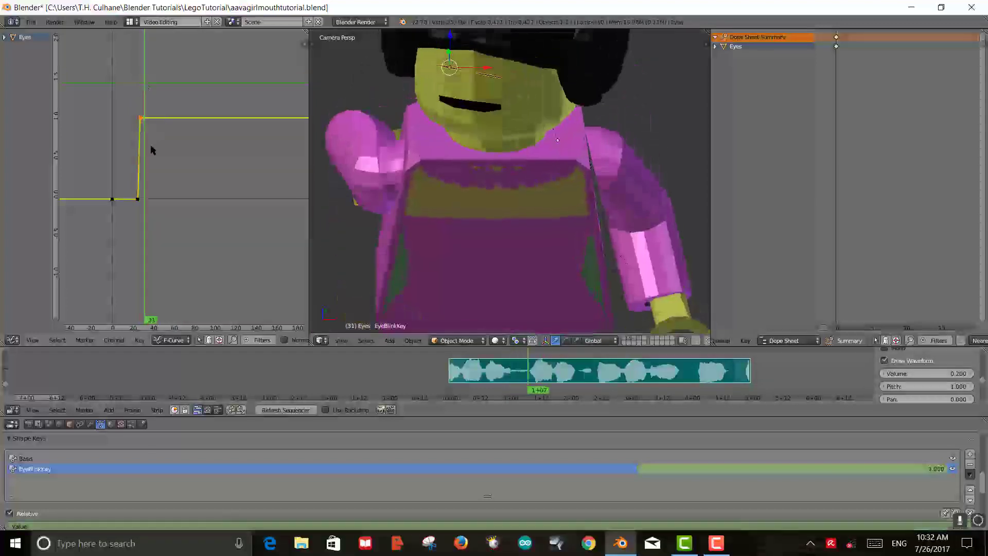
{"action": "scroll", "coordinate": [151, 150], "scroll_direction": "up", "scroll_amount": 1}
{"action": "scroll", "coordinate": [154, 151], "scroll_direction": "up", "scroll_amount": 1}
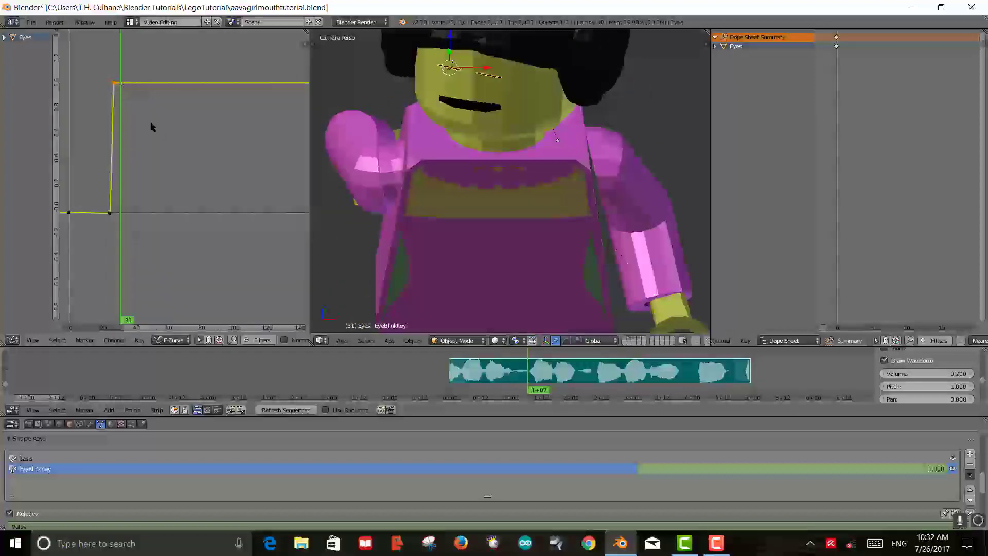
Key EyeBlinkKey at frame 31 and drop that key to 0 so the eyes reopen
{"action": "left_click", "coordinate": [120, 81], "text": "ctrl"}
{"action": "key", "text": "g"}
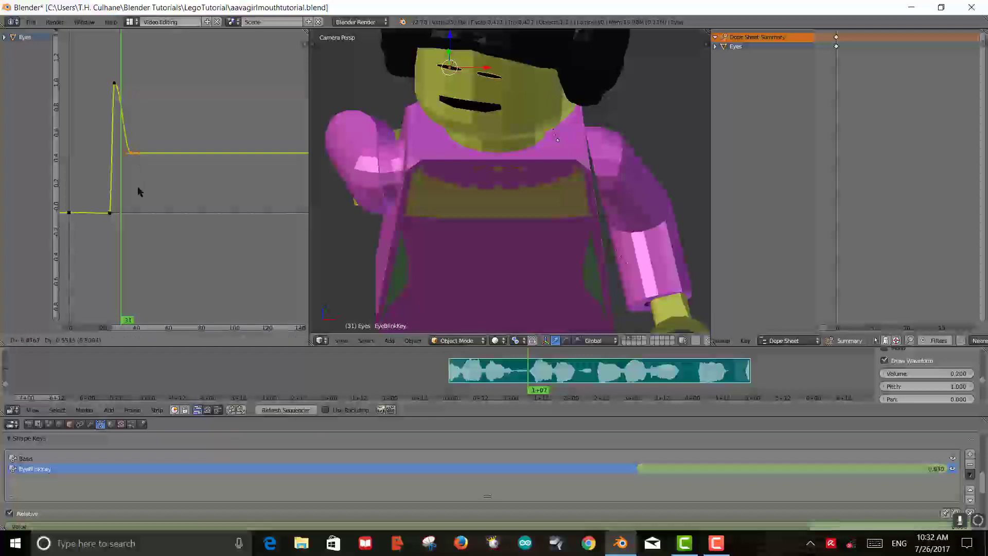
{"action": "left_click", "coordinate": [135, 232]}
{"action": "left_click_drag", "start_coordinate": [91, 53], "coordinate": [126, 232]}
Slide the reopening key closer to the frame-27 peak, checking frames 18 to 33
{"action": "key", "text": "g"}
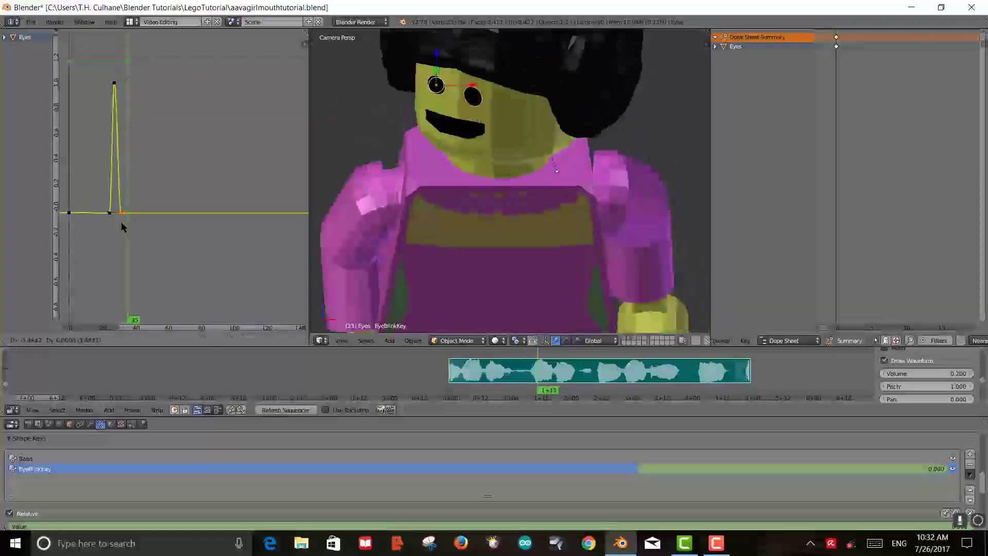
{"action": "left_click", "coordinate": [118, 222]}
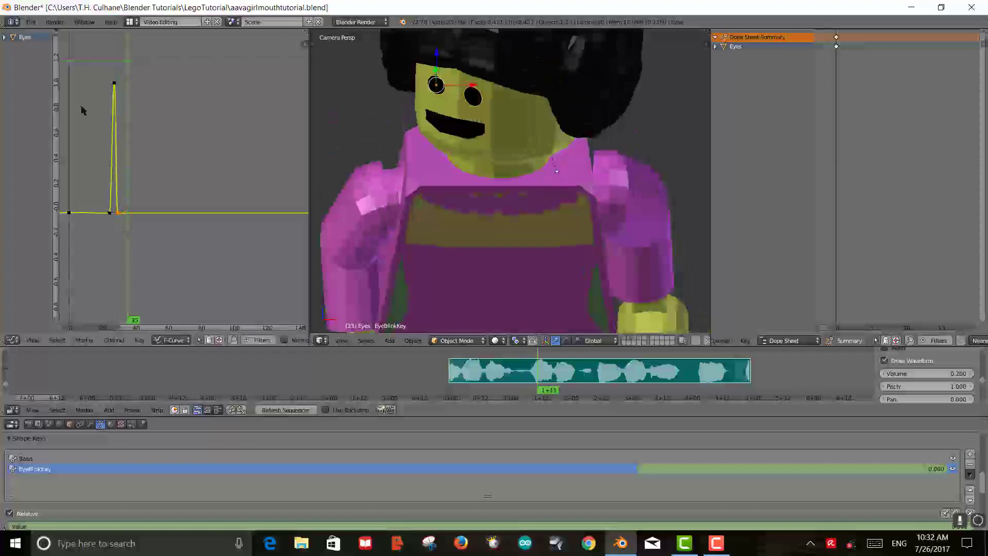
{"action": "left_click_drag", "start_coordinate": [81, 68], "coordinate": [124, 64]}
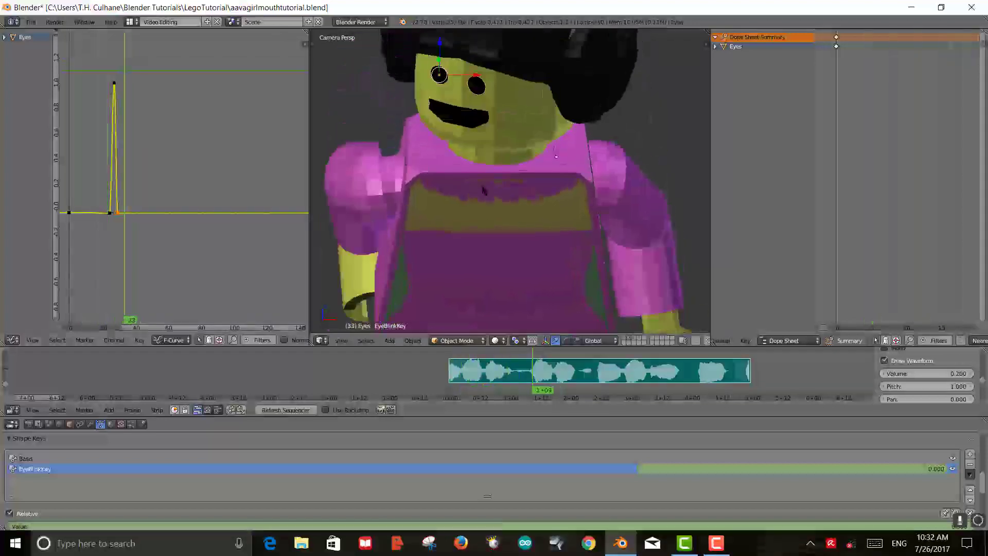
{"action": "scroll", "coordinate": [664, 201], "scroll_direction": "up", "scroll_amount": 5}
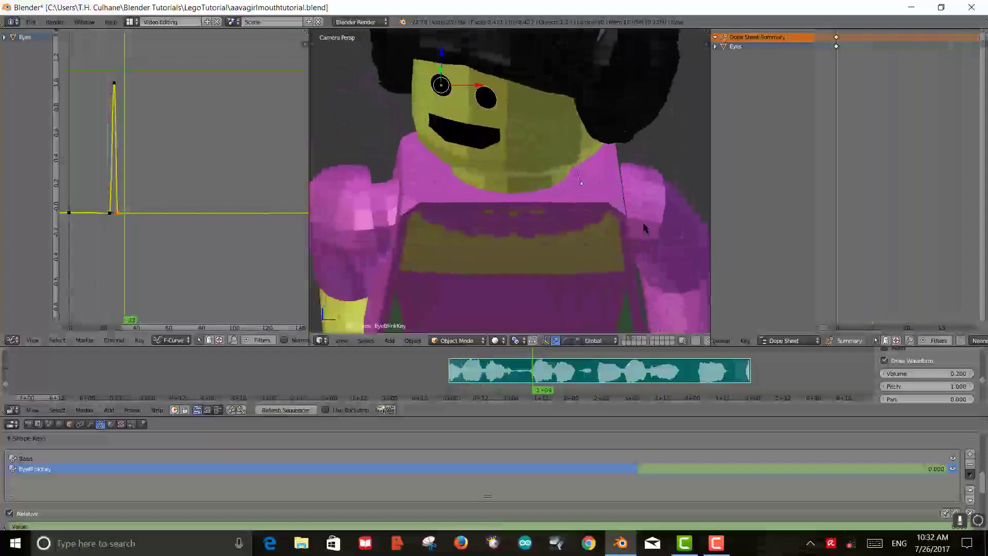
{"action": "mouse_move", "coordinate": [134, 91]}
{"action": "left_mouse_down"}
{"action": "mouse_move", "coordinate": [103, 84]}
{"action": "mouse_move", "coordinate": [120, 92]}
{"action": "left_mouse_up"}
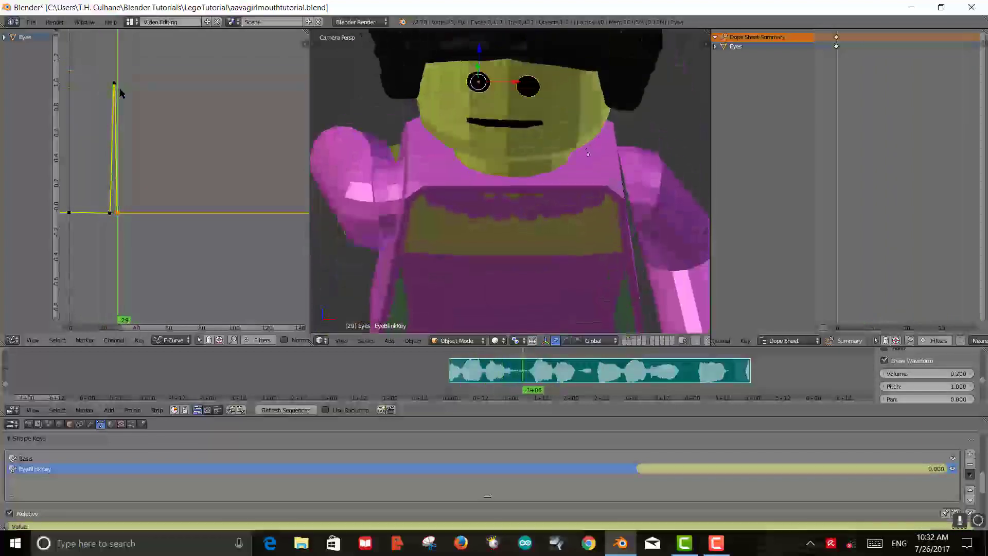
{"action": "key", "text": "g"}
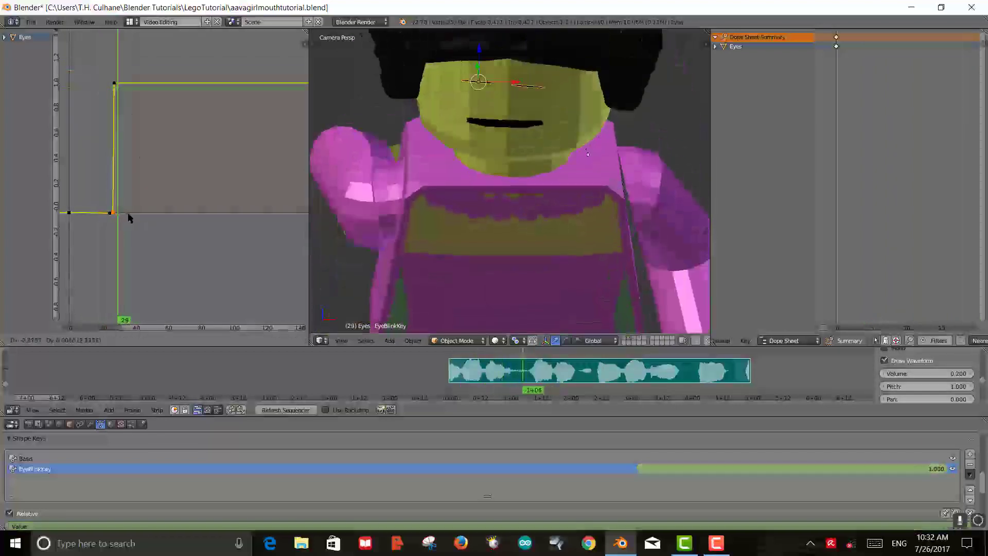
{"action": "left_click", "coordinate": [130, 212]}
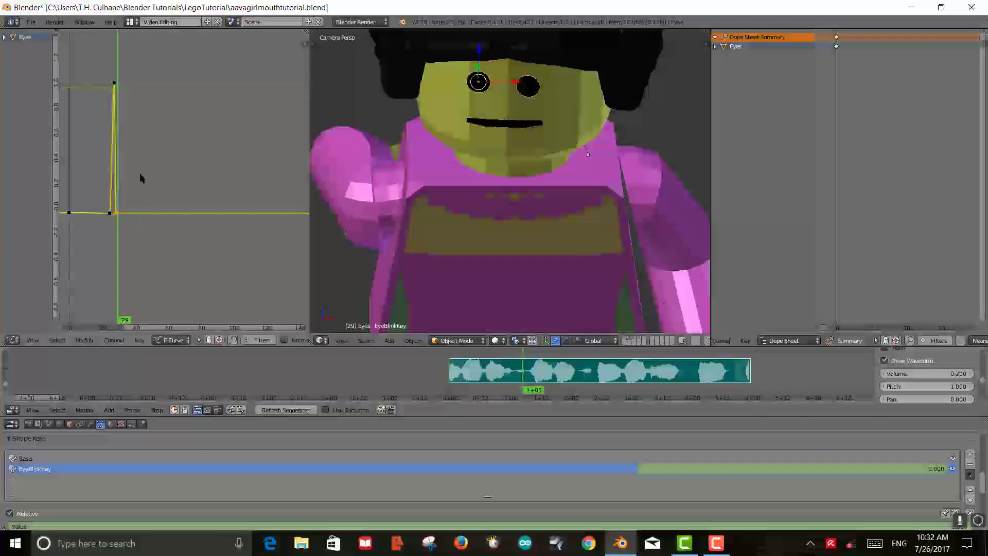
{"action": "scroll", "coordinate": [140, 172], "scroll_direction": "up", "scroll_amount": 1}
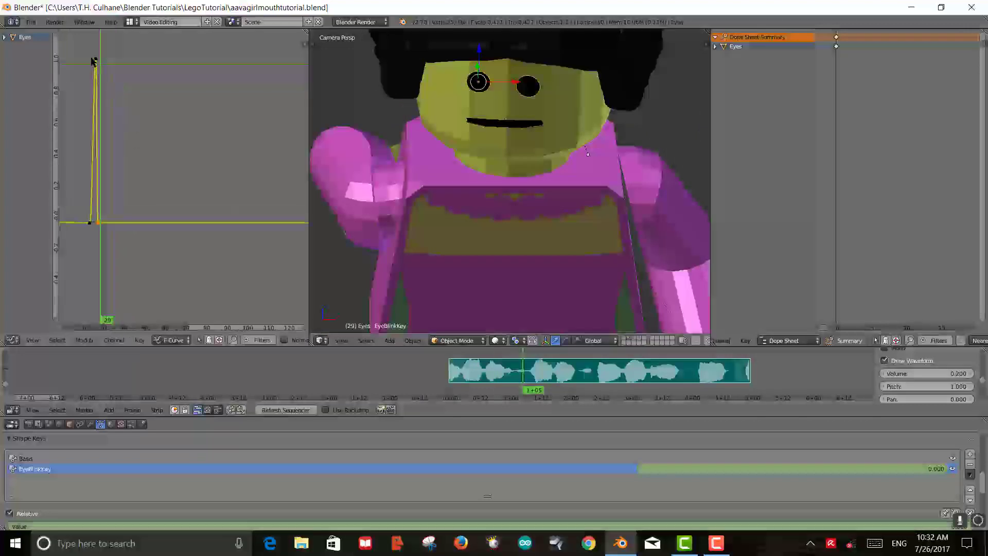
{"action": "left_click_drag", "start_coordinate": [93, 61], "coordinate": [141, 54]}
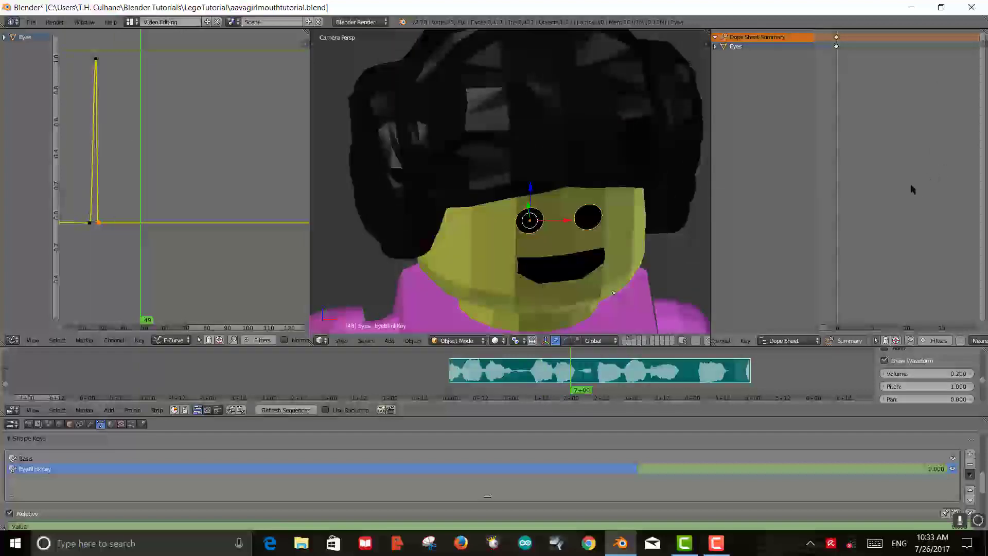
Zoom and pan the Dope Sheet back to the timeline start and select the frame-0 keyframe
{"action": "scroll", "coordinate": [874, 203], "scroll_direction": "up", "scroll_amount": 2}
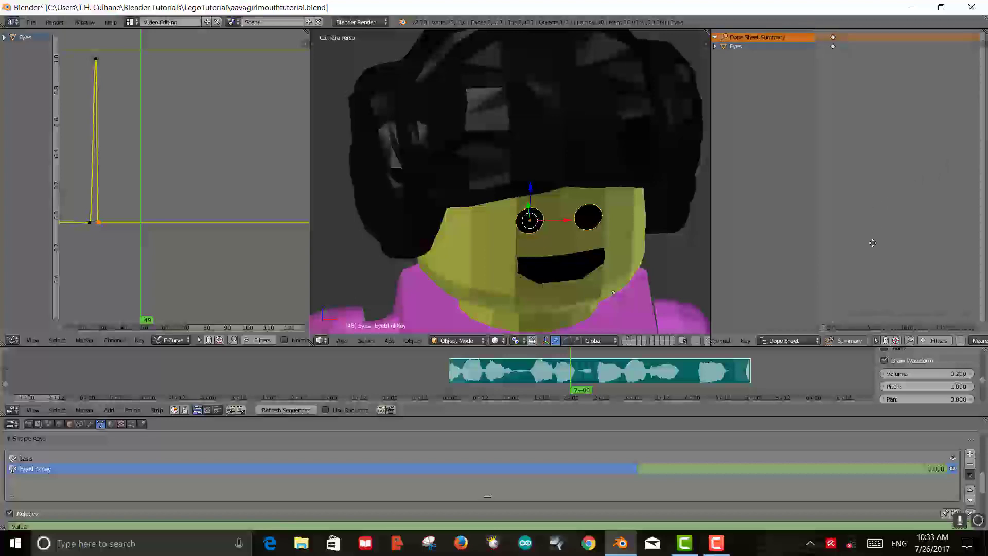
{"action": "scroll", "coordinate": [885, 236], "scroll_direction": "down", "scroll_amount": 3}
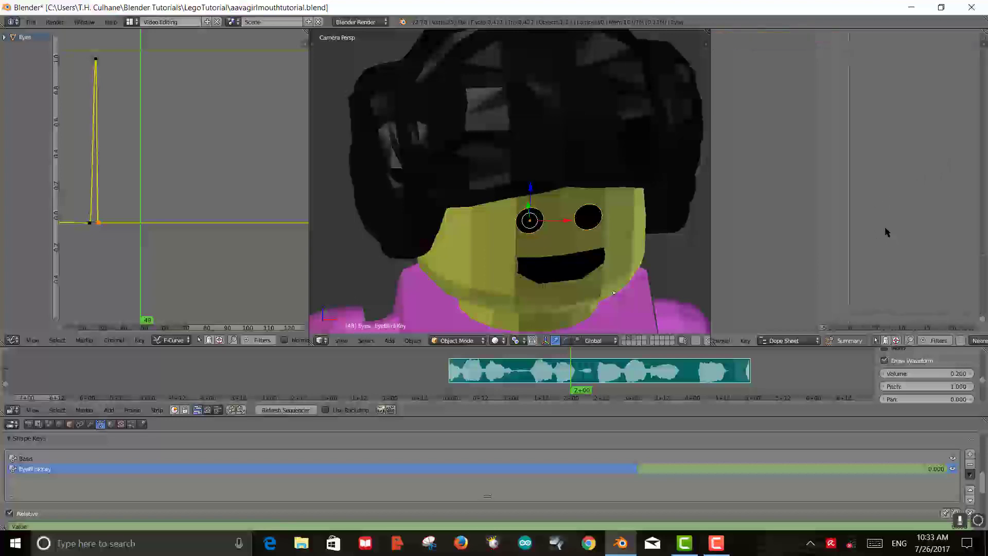
{"action": "middle_click_drag", "start_coordinate": [921, 149], "coordinate": [937, 163]}
{"action": "scroll", "coordinate": [926, 161], "scroll_direction": "down", "scroll_amount": 3}
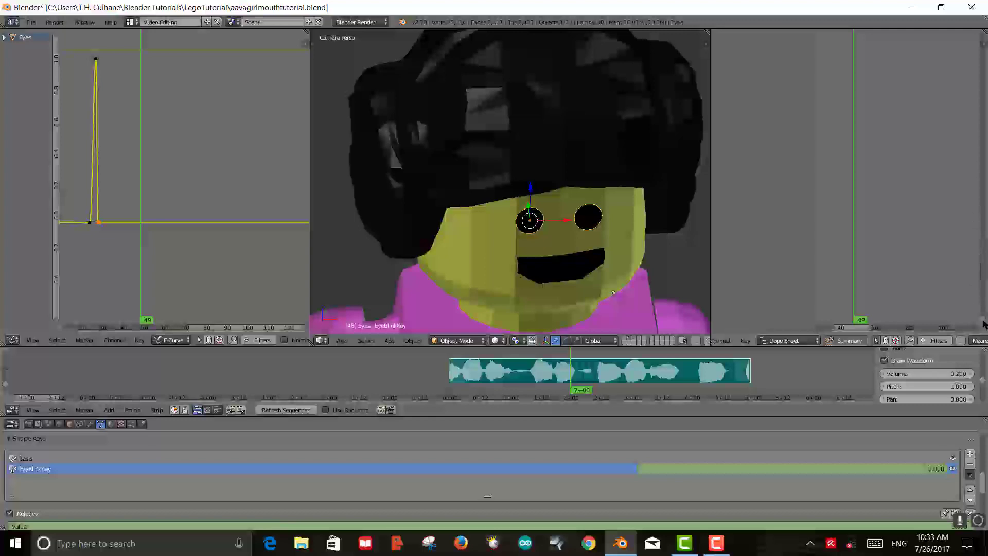
{"action": "scroll", "coordinate": [873, 162], "scroll_direction": "down", "scroll_amount": 3}
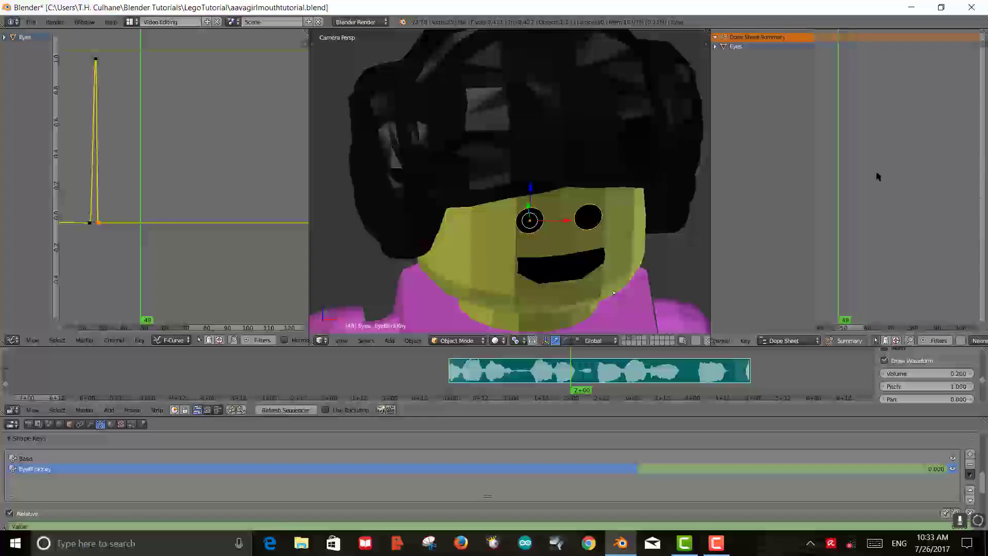
{"action": "scroll", "coordinate": [823, 134], "scroll_direction": "up", "scroll_amount": 4}
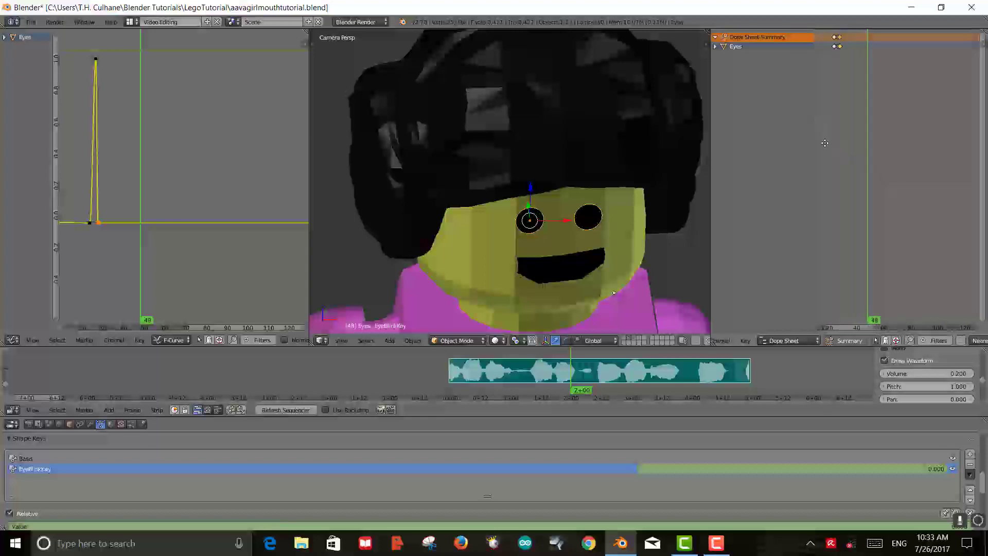
{"action": "scroll", "coordinate": [840, 139], "scroll_direction": "up", "scroll_amount": 2}
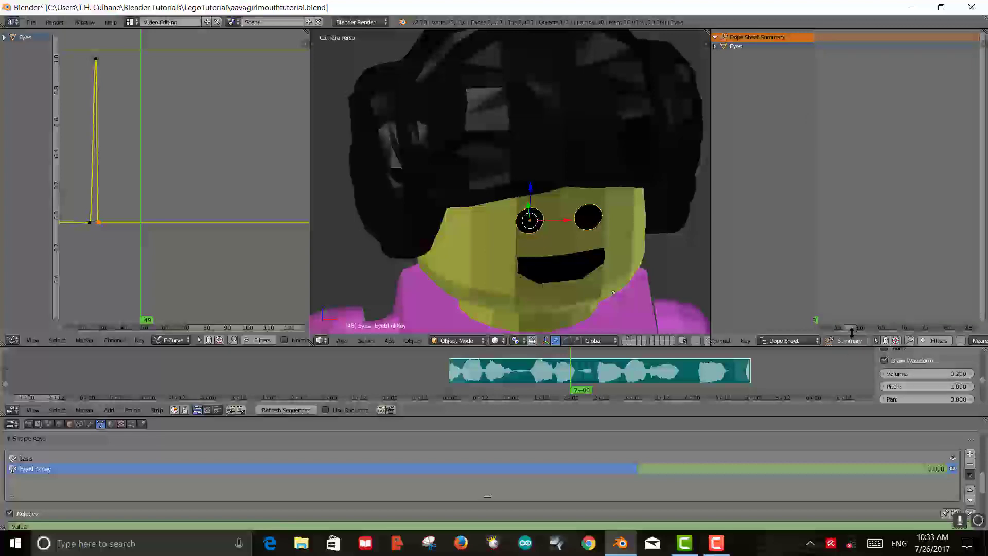
{"action": "left_click_drag", "start_coordinate": [850, 329], "coordinate": [824, 326]}
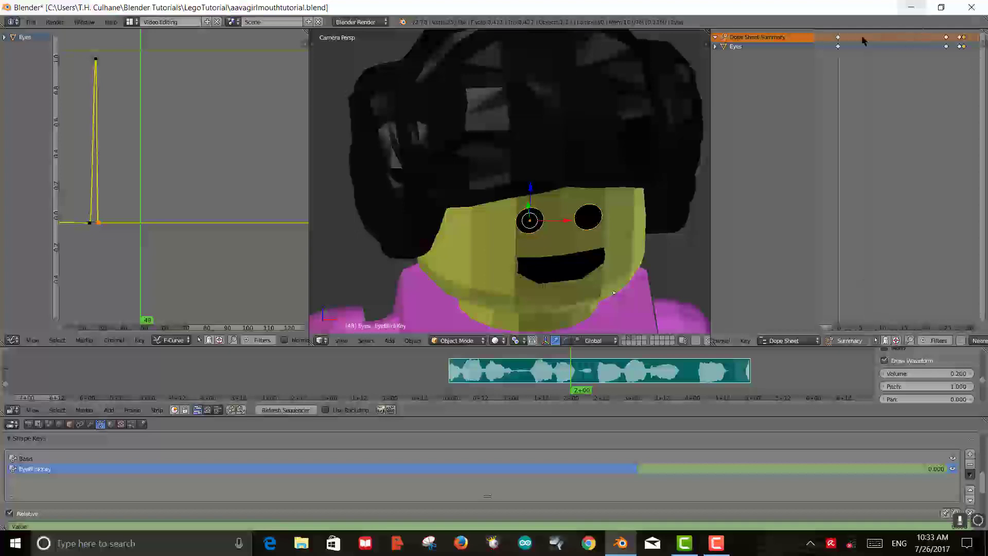
{"action": "left_click", "coordinate": [838, 45]}
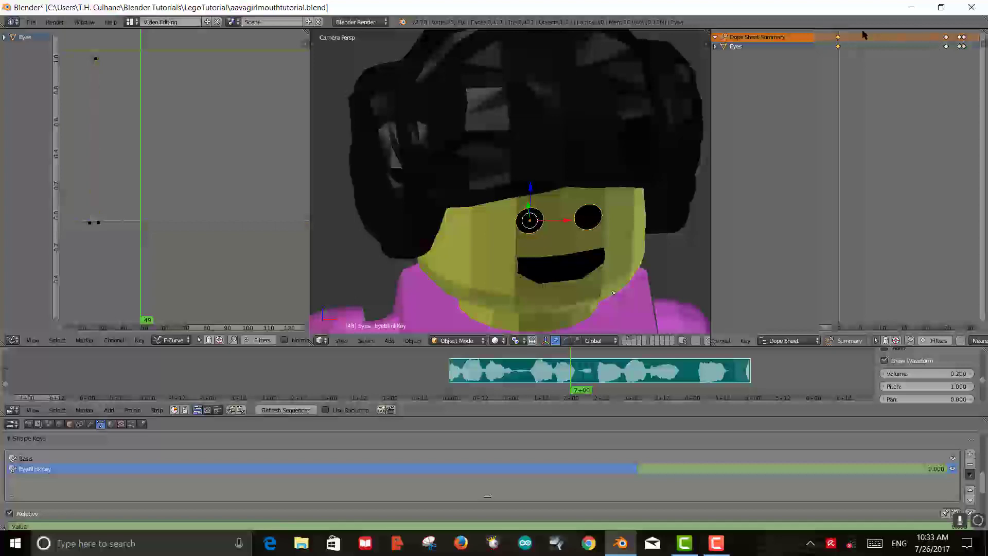
Jump between blink keyframes 0, 24, 27 and 28, ending on frame 28 with eyes open
{"action": "key", "text": "shift+Left"}
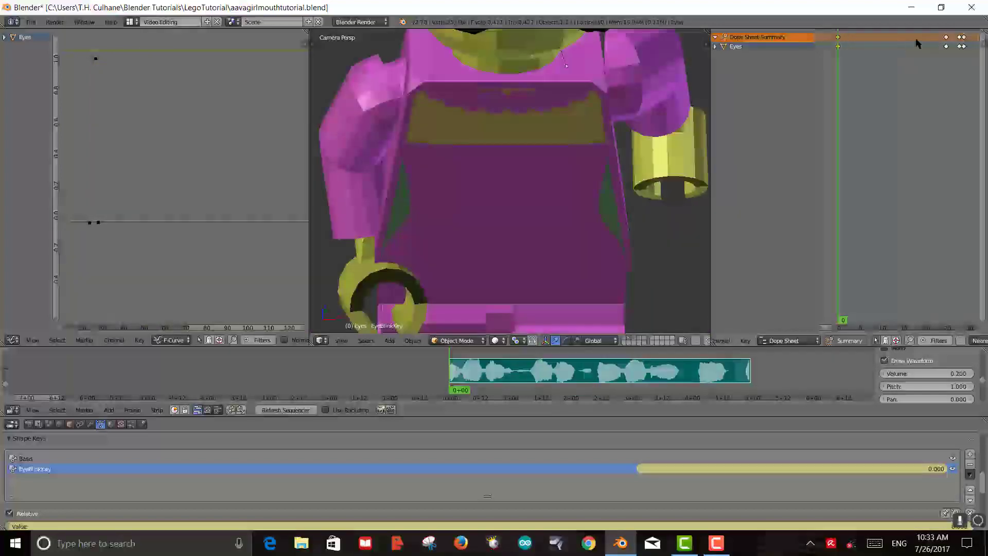
{"action": "left_click", "coordinate": [945, 37]}
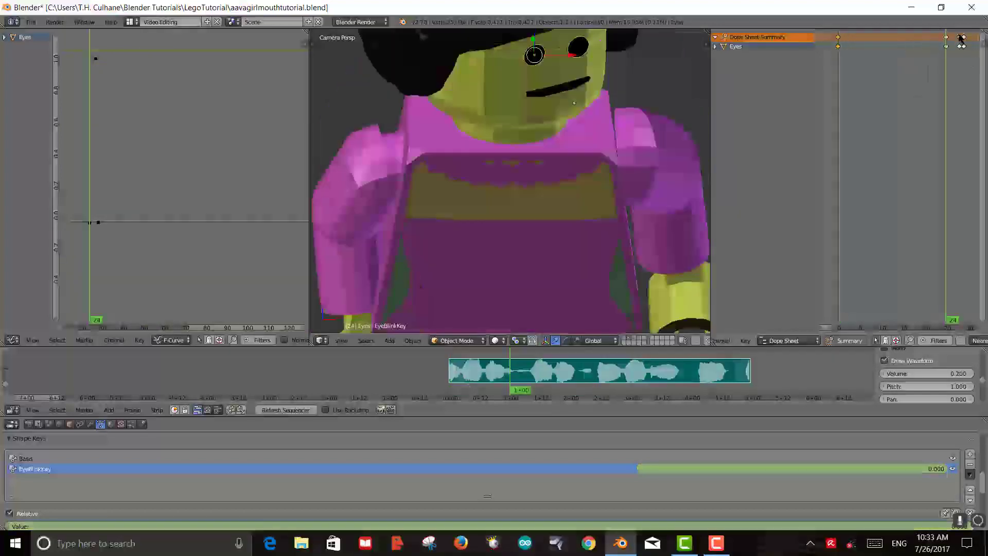
{"action": "left_click", "coordinate": [961, 38]}
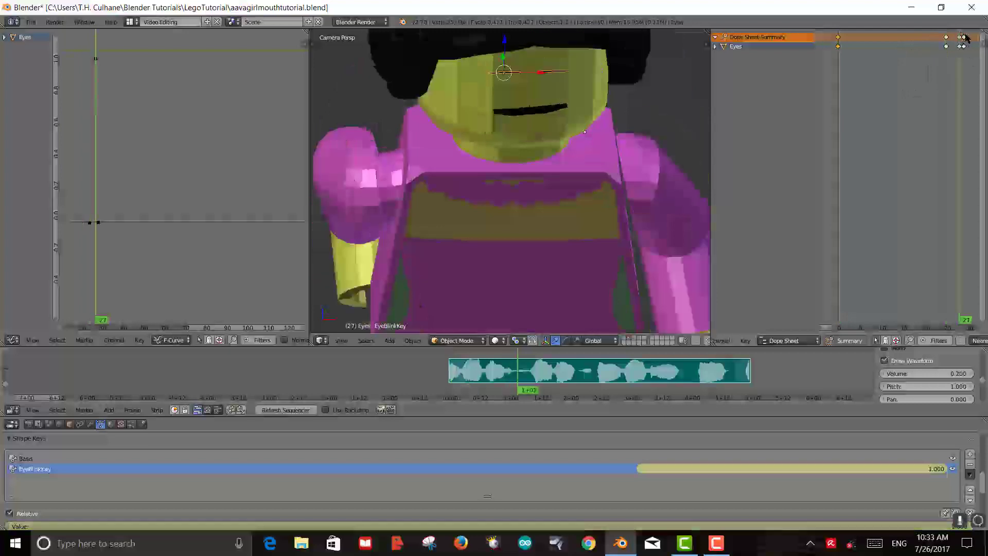
{"action": "left_click", "coordinate": [966, 38]}
{"action": "left_click", "coordinate": [960, 35]}
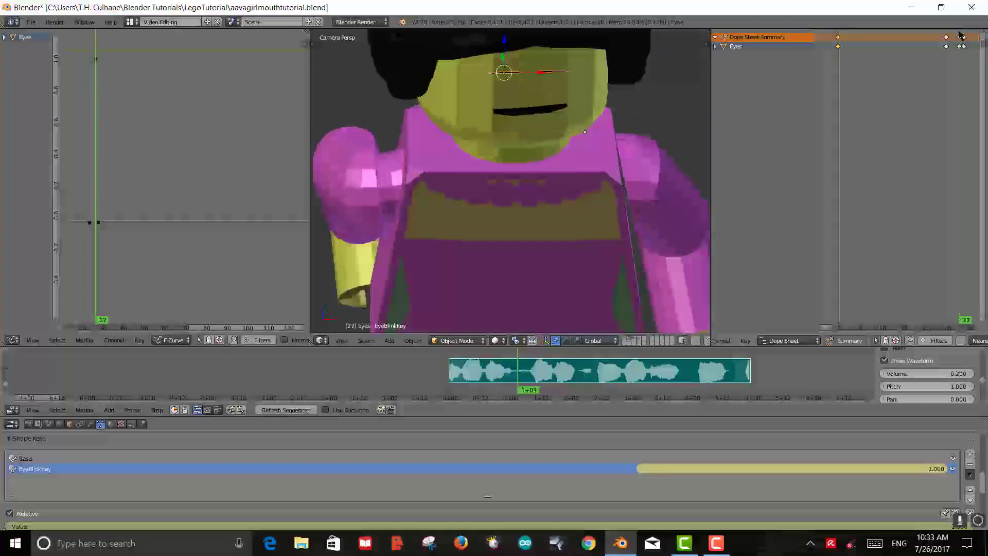
{"action": "left_click", "coordinate": [957, 37]}
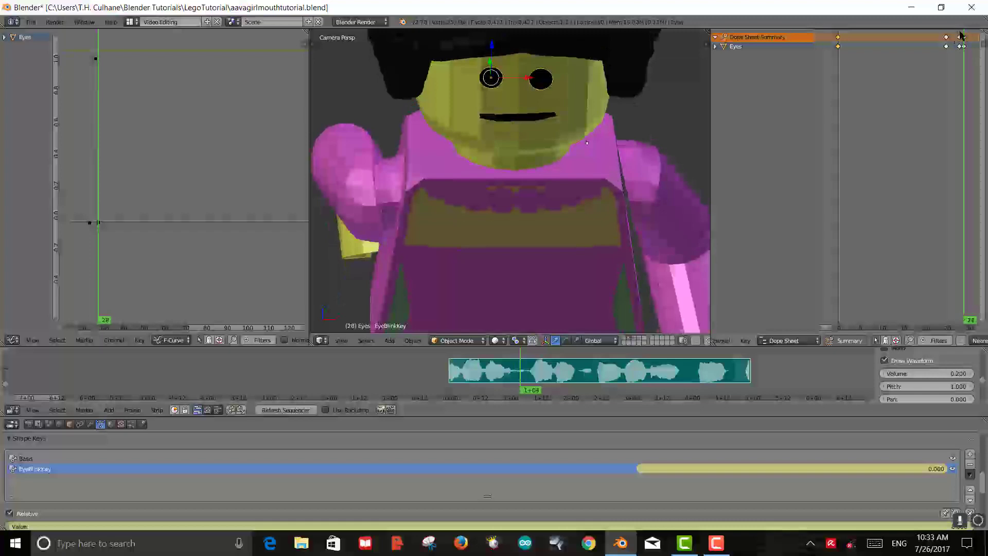
{"action": "left_click", "coordinate": [961, 35]}
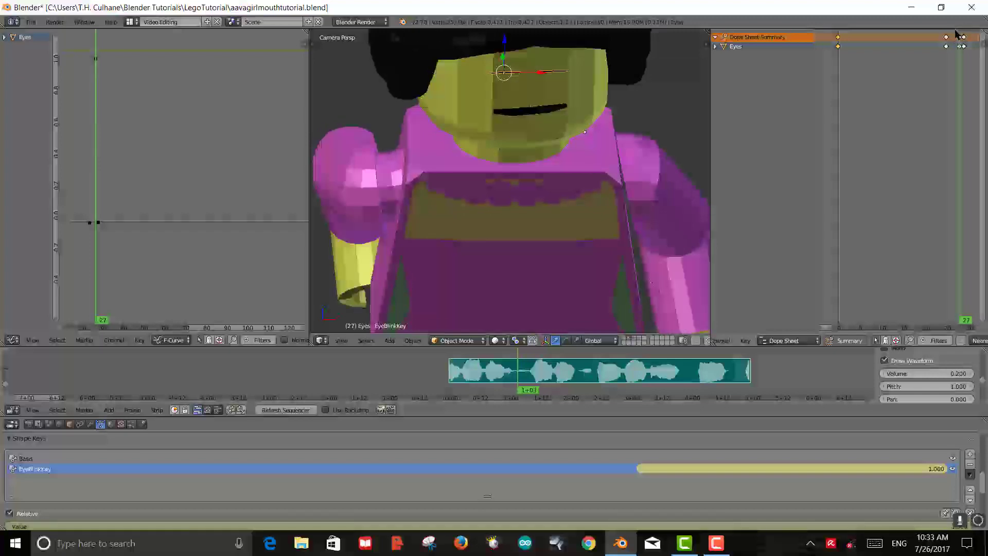
{"action": "left_click", "coordinate": [946, 37]}
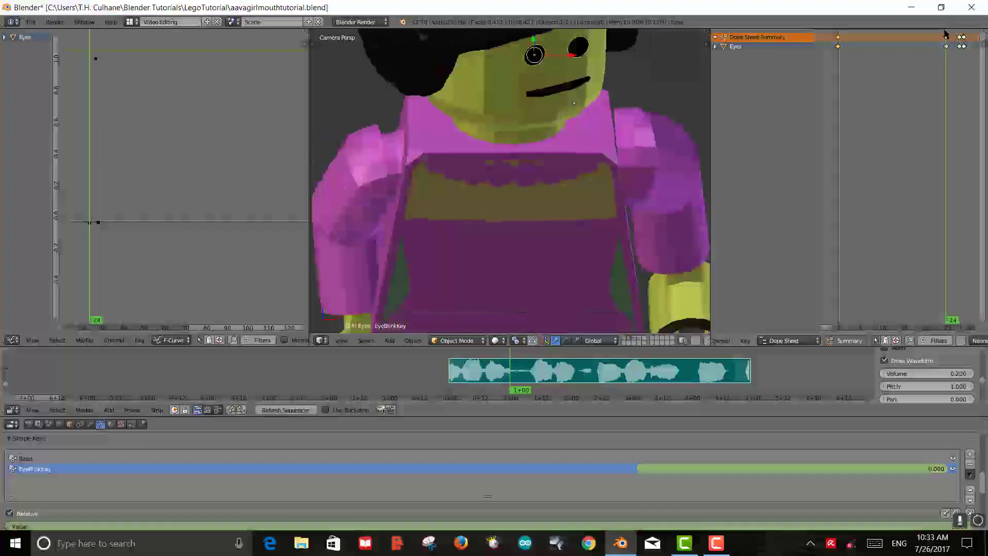
{"action": "left_click", "coordinate": [961, 37]}
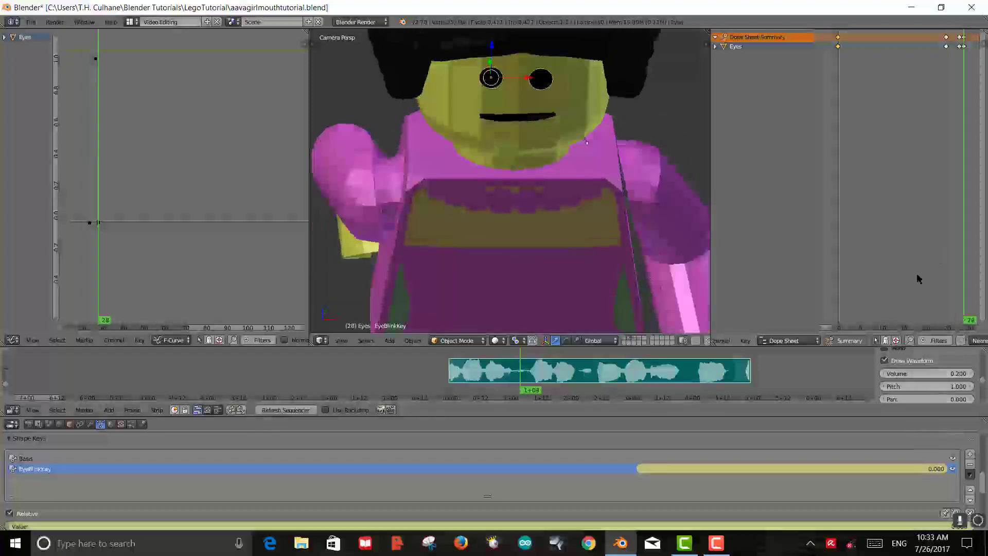
{"action": "scroll", "coordinate": [862, 252], "scroll_direction": "right", "scroll_amount": 3, "text": "ctrl"}
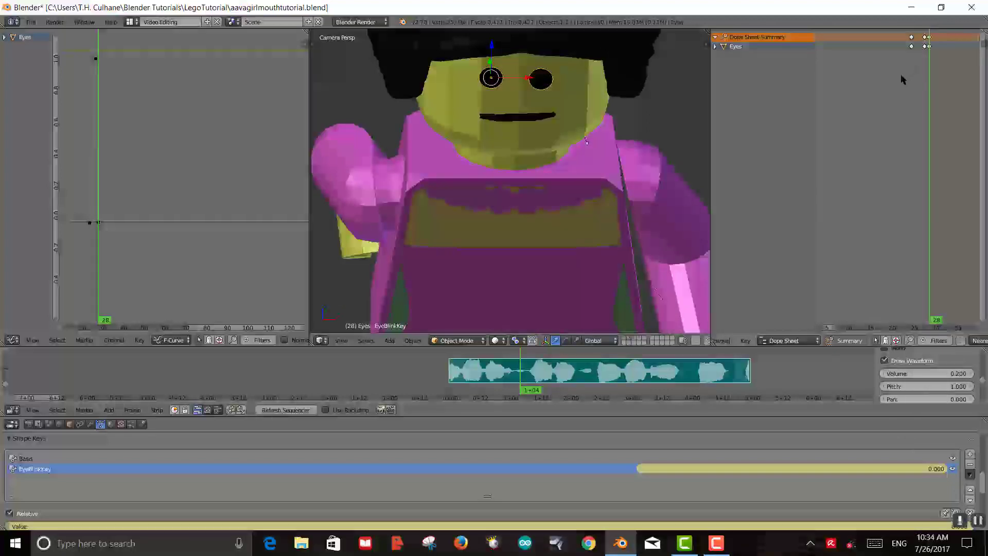
Box-select the blink keyframes, duplicate them about 21 frames later, and nudge them into place
{"action": "key", "text": "b"}
{"action": "left_click_drag", "start_coordinate": [888, 31], "coordinate": [932, 61]}
{"action": "scroll", "coordinate": [927, 101], "scroll_direction": "down", "scroll_amount": 3}
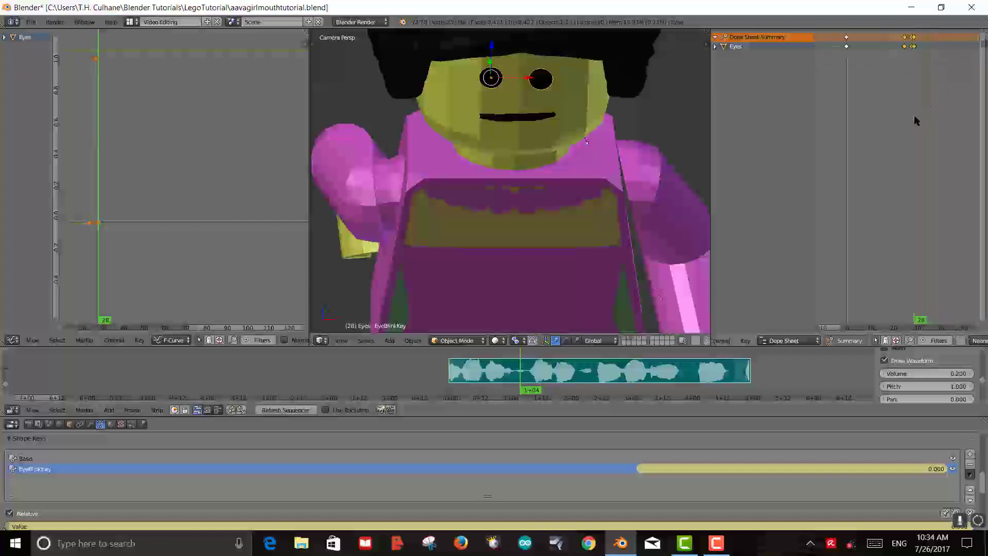
{"action": "key", "text": "shift+d"}
{"action": "left_click", "coordinate": [962, 124]}
{"action": "scroll", "coordinate": [913, 164], "scroll_direction": "down", "scroll_amount": 1}
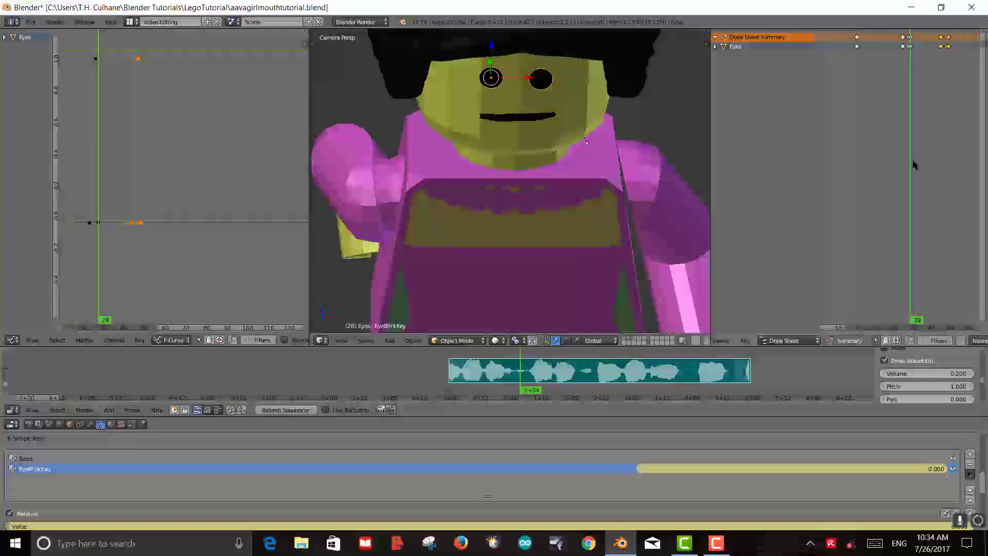
{"action": "scroll", "coordinate": [914, 165], "scroll_direction": "down", "scroll_amount": 1}
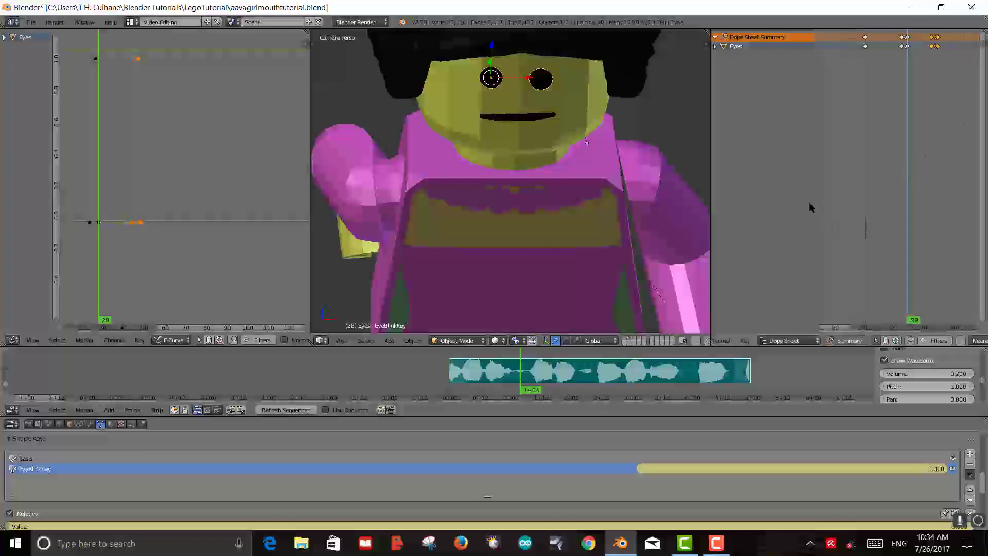
{"action": "left_click_drag", "start_coordinate": [813, 207], "coordinate": [733, 209]}
{"action": "left_click_drag", "start_coordinate": [904, 115], "coordinate": [929, 112]}
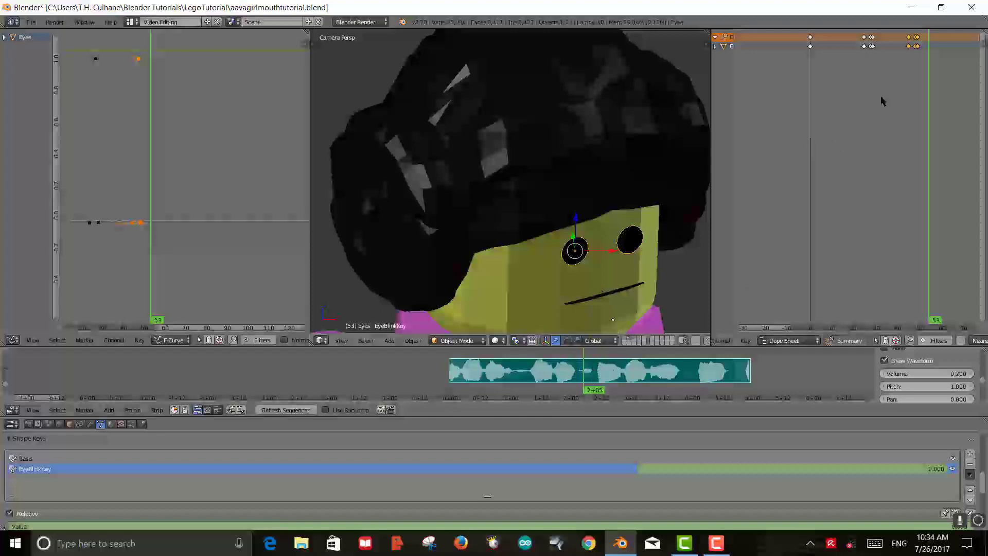
{"action": "key", "text": "g"}
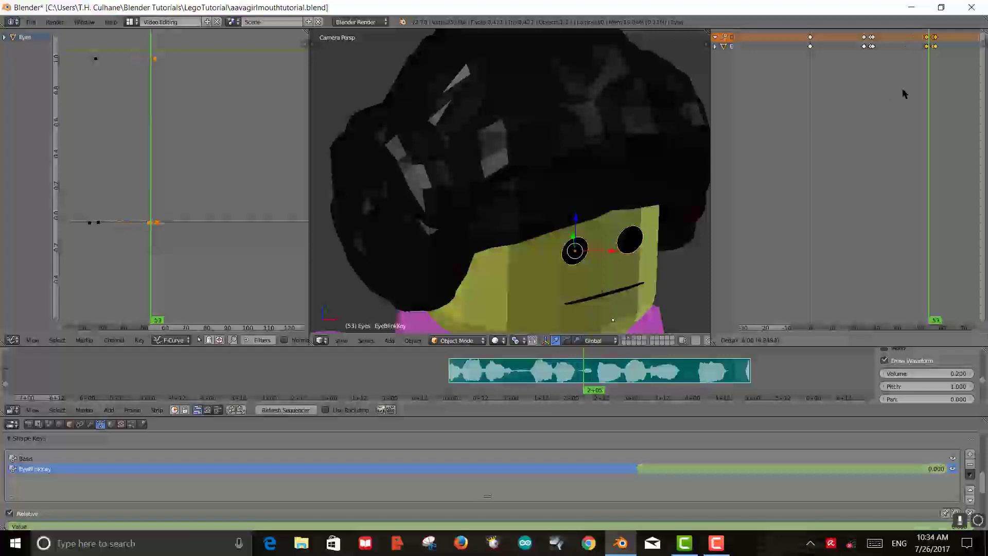
{"action": "left_click", "coordinate": [904, 94]}
Insert eye keys at frame 93 and duplicate the blink keyframes to frame 115
{"action": "scroll", "coordinate": [862, 172], "scroll_direction": "down", "scroll_amount": 1}
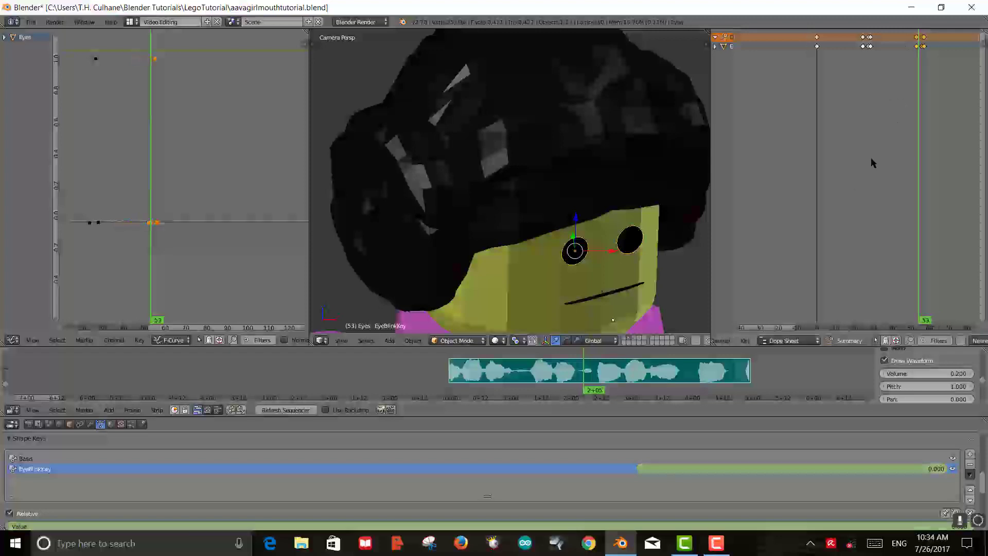
{"action": "scroll", "coordinate": [785, 328], "scroll_direction": "right", "scroll_amount": 6, "text": "ctrl"}
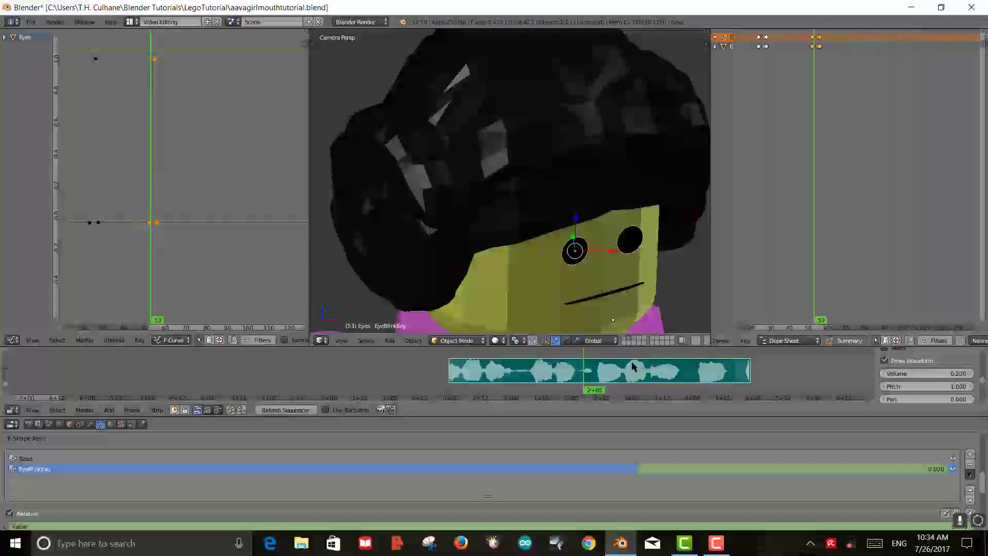
{"action": "key", "text": "alt+a"}
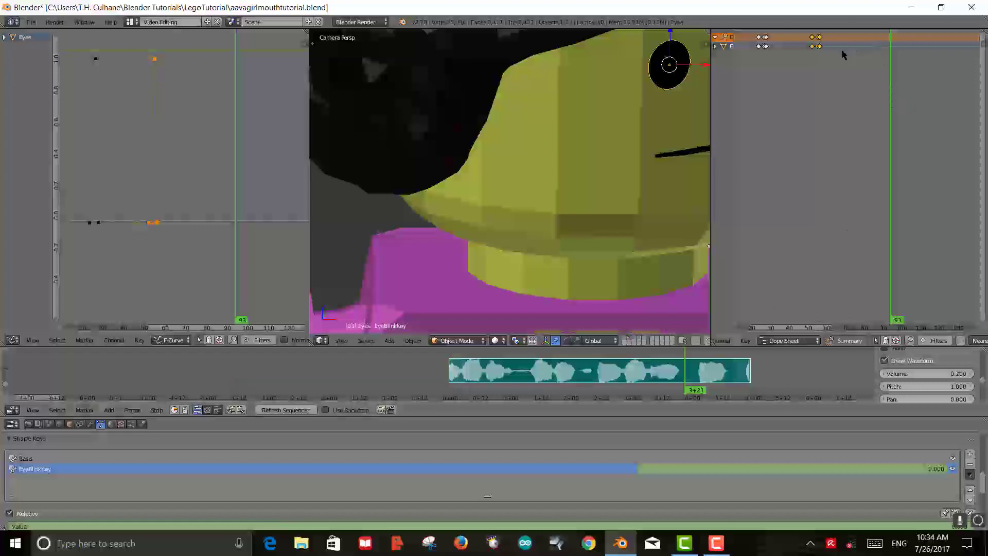
{"action": "key", "text": "i"}
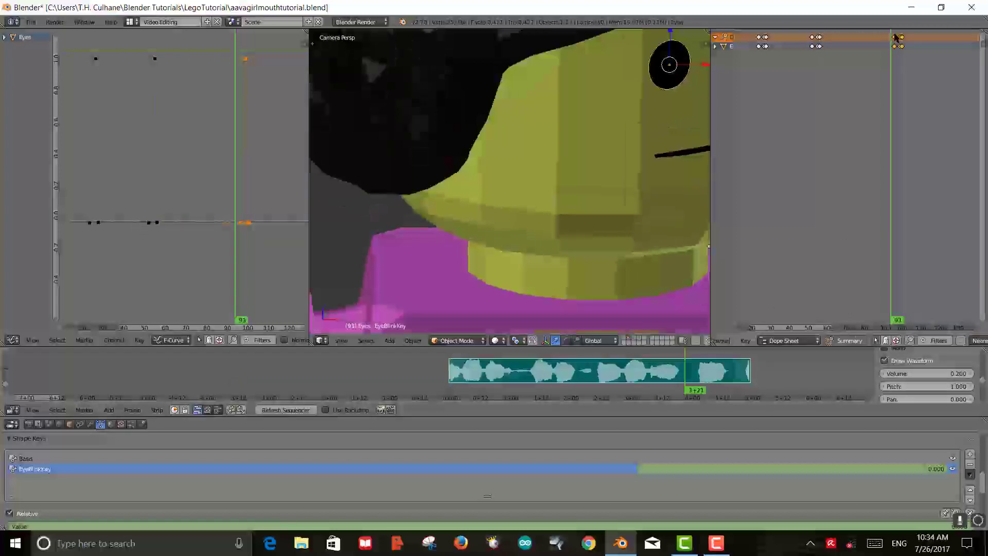
{"action": "left_click_drag", "start_coordinate": [890, 33], "coordinate": [933, 45]}
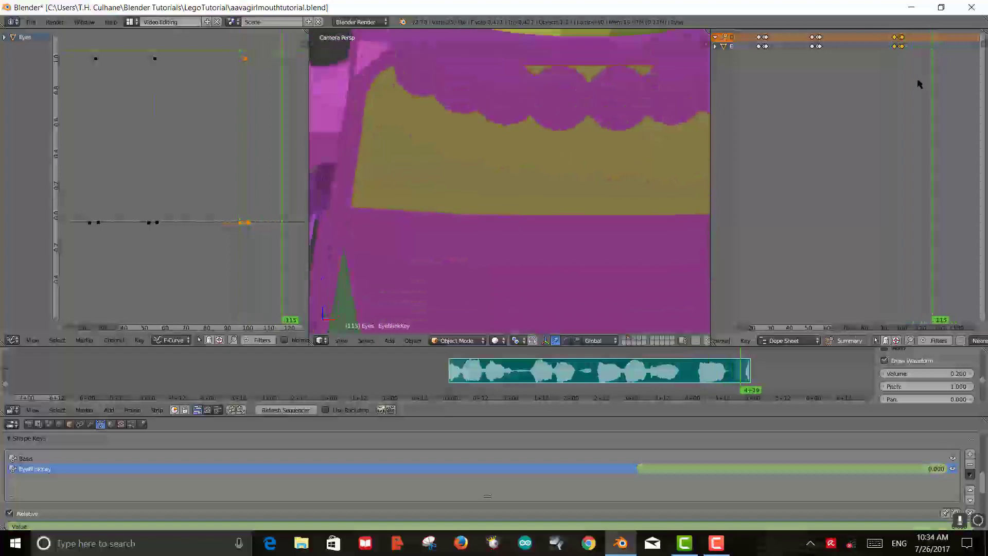
{"action": "key", "text": "shift+d"}
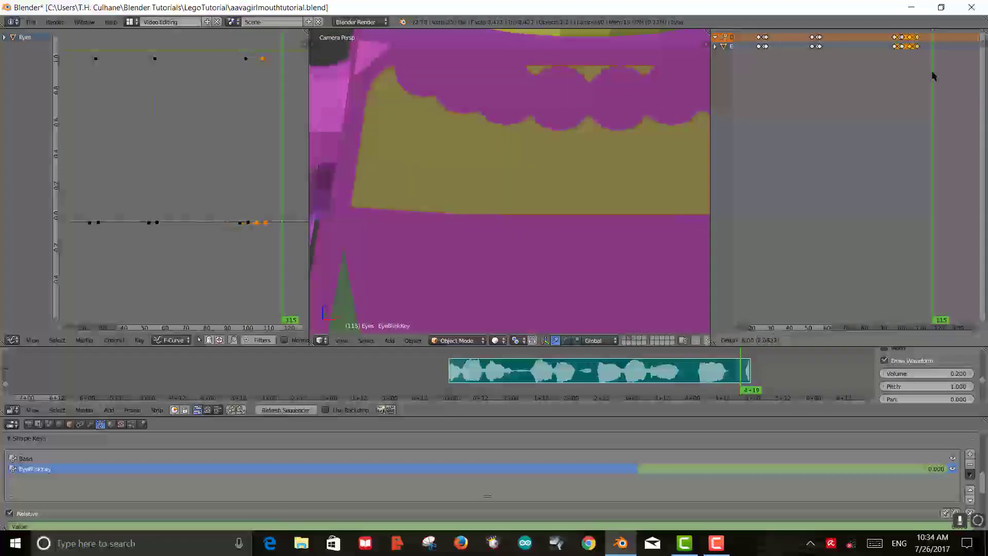
{"action": "left_click", "coordinate": [947, 72]}
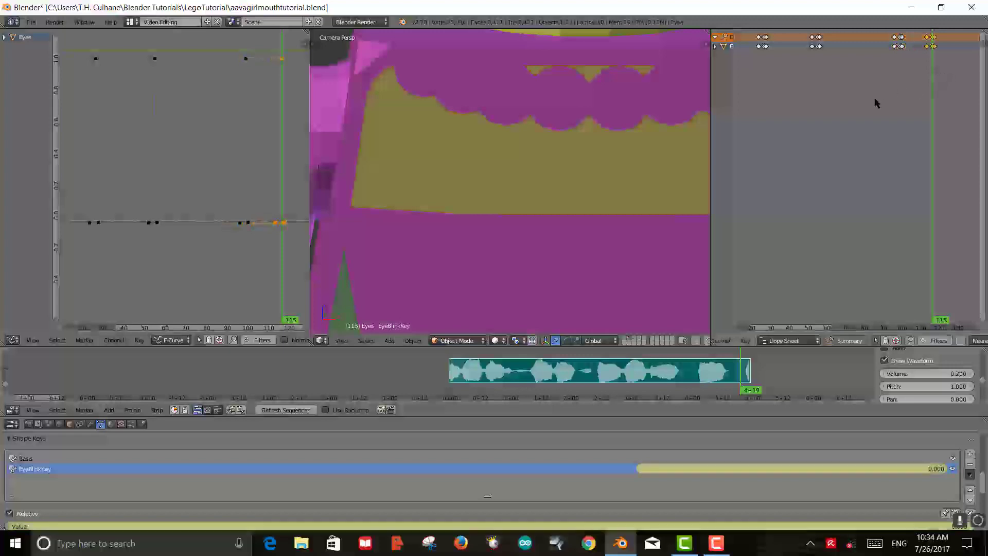
{"action": "scroll", "coordinate": [875, 99], "scroll_direction": "down", "scroll_amount": 2}
{"action": "scroll", "coordinate": [826, 92], "scroll_direction": "down", "scroll_amount": 2}
Return to the camera view and scrub the animation to frame 55, where the eyes close
{"action": "scroll", "coordinate": [632, 147], "scroll_direction": "down", "scroll_amount": 5}
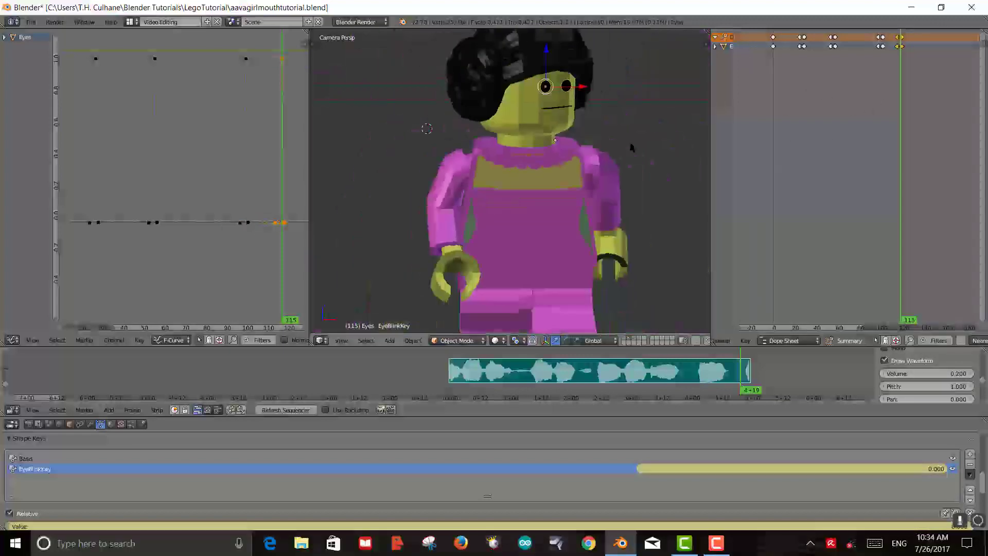
{"action": "scroll", "coordinate": [550, 226], "scroll_direction": "down", "scroll_amount": 2}
{"action": "mouse_move", "coordinate": [548, 230]}
{"action": "middle_mouse_down"}
{"action": "mouse_move", "coordinate": [557, 210]}
{"action": "mouse_move", "coordinate": [553, 218]}
{"action": "middle_mouse_up"}
{"action": "key", "text": "KP_0"}
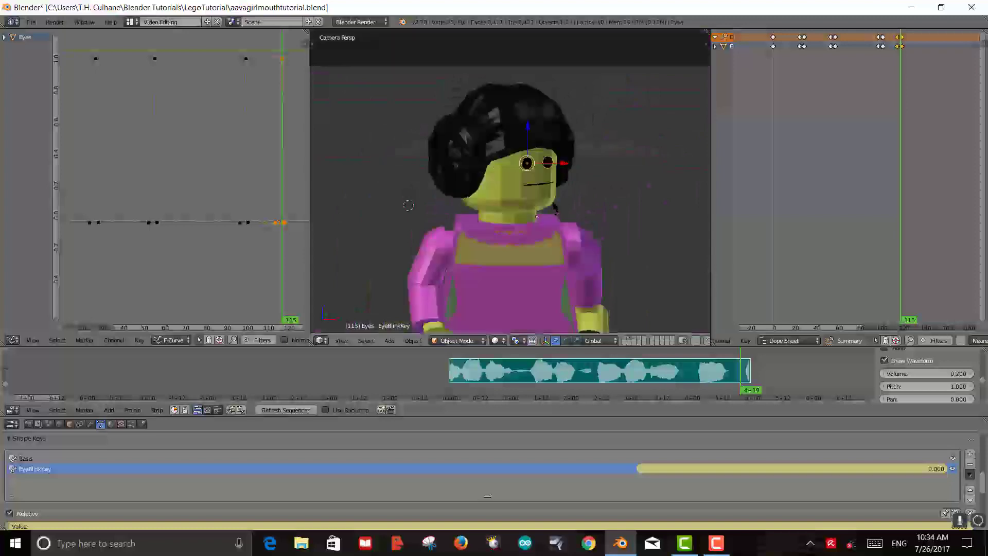
{"action": "left_click_drag", "start_coordinate": [739, 130], "coordinate": [835, 136]}
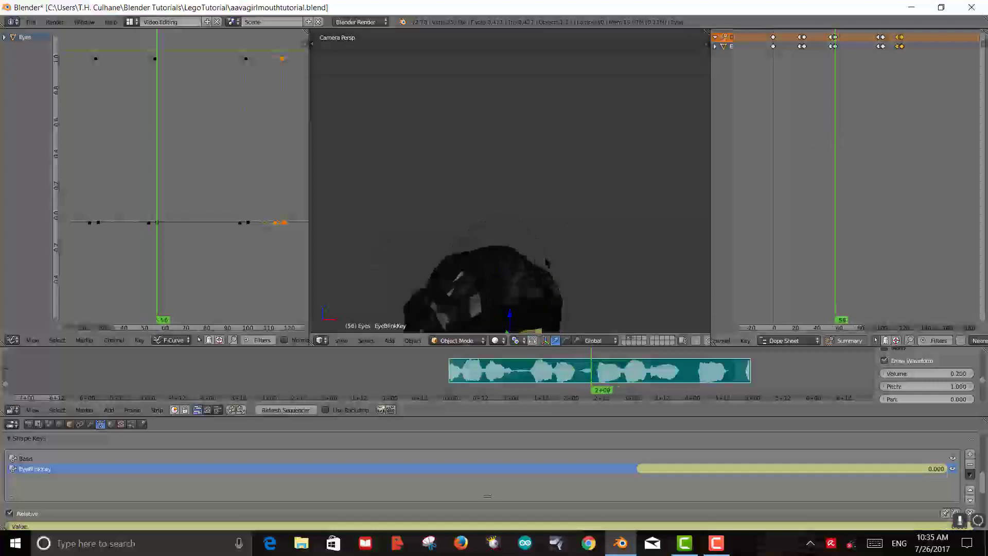
{"action": "left_click", "coordinate": [836, 77]}
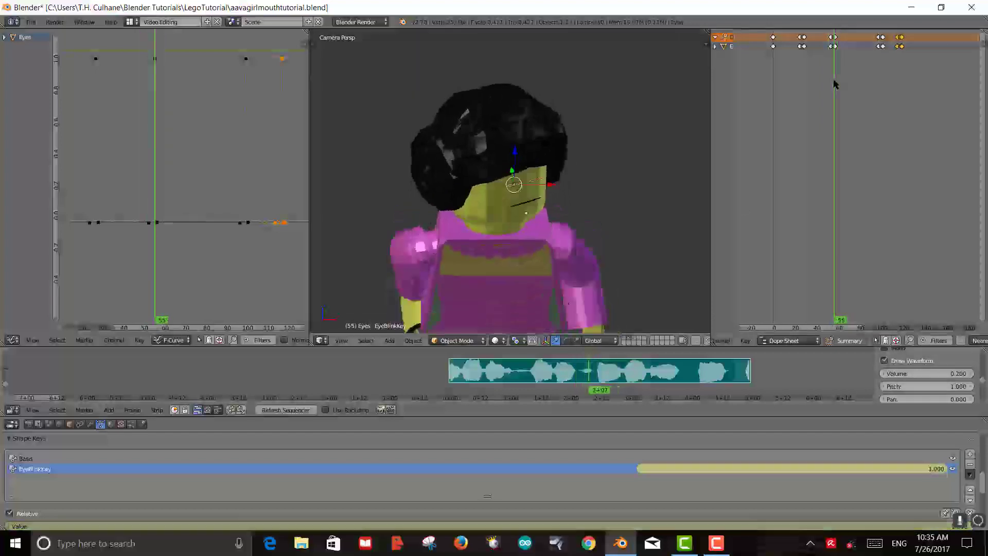
{"action": "scroll", "coordinate": [867, 161], "scroll_direction": "up", "scroll_amount": 5}
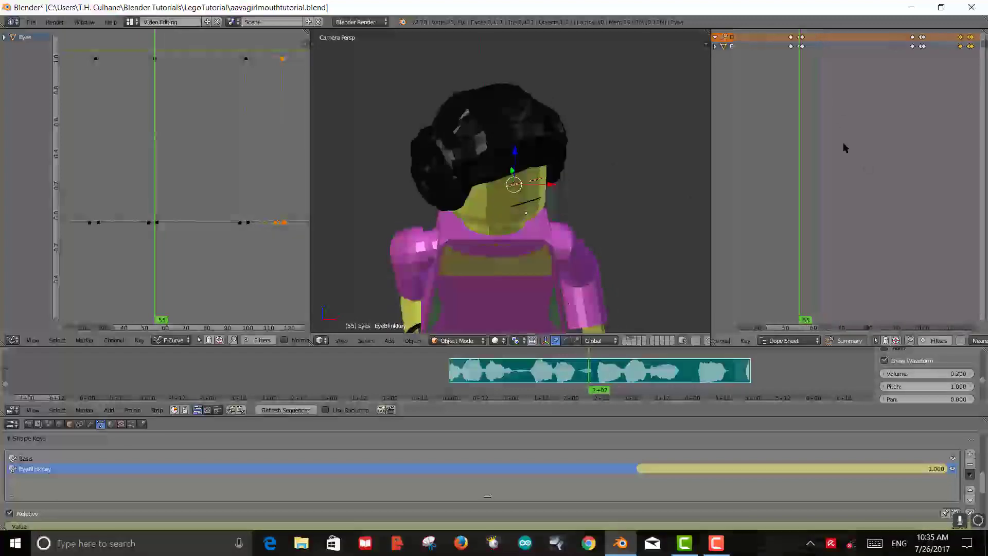
{"action": "middle_click_drag", "start_coordinate": [843, 147], "coordinate": [881, 197]}
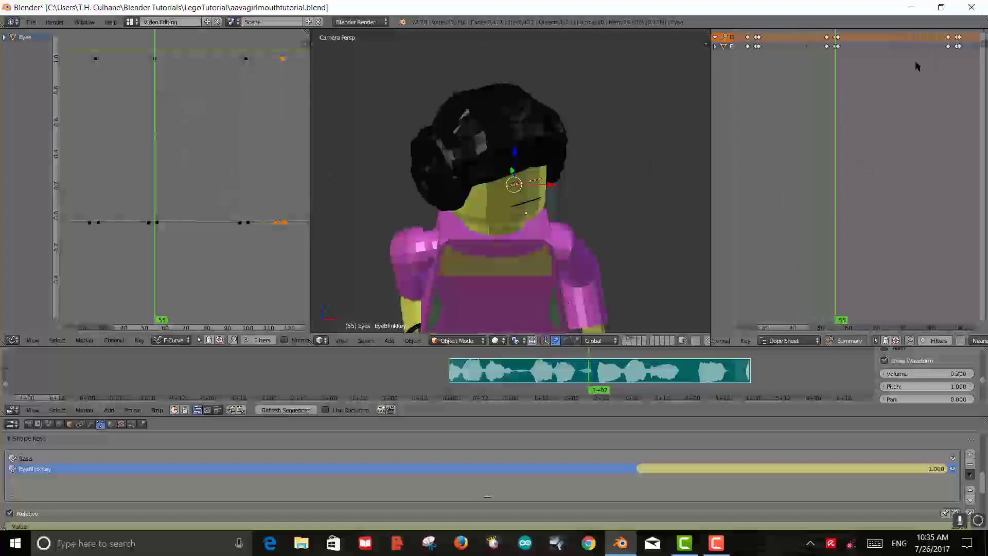
Move the frame-55 blink keyframes about one frame later and check frames 53 to 57
{"action": "left_click", "coordinate": [837, 37]}
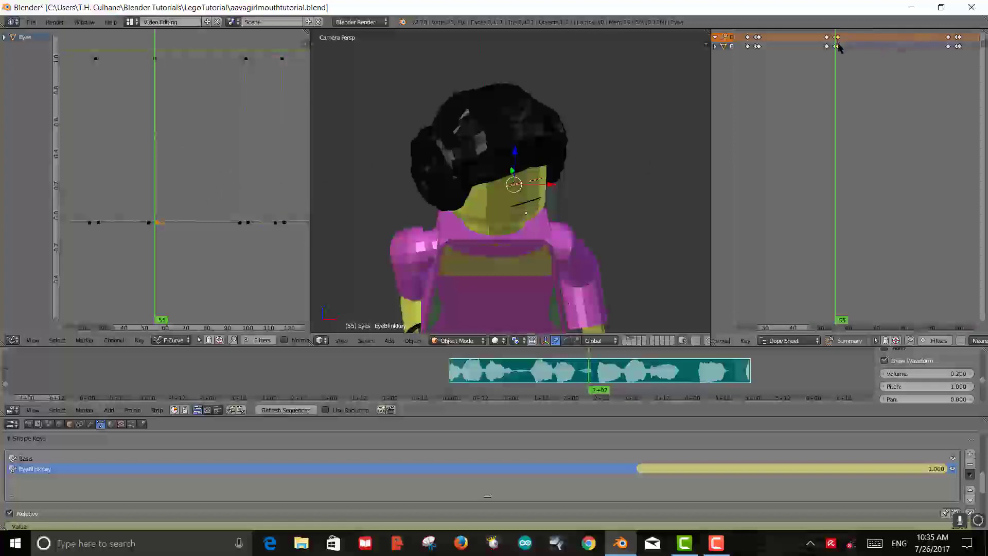
{"action": "key", "text": "g"}
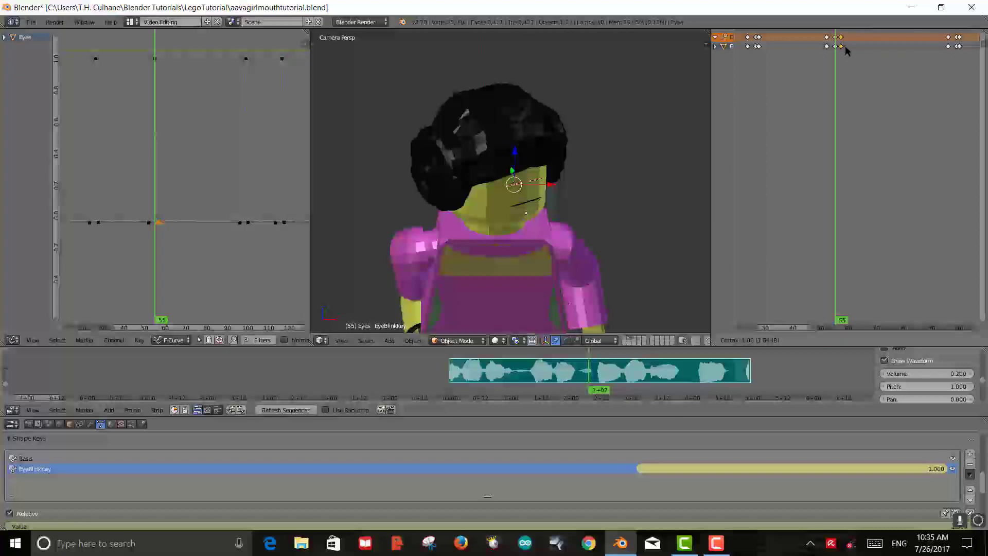
{"action": "left_click", "coordinate": [848, 46]}
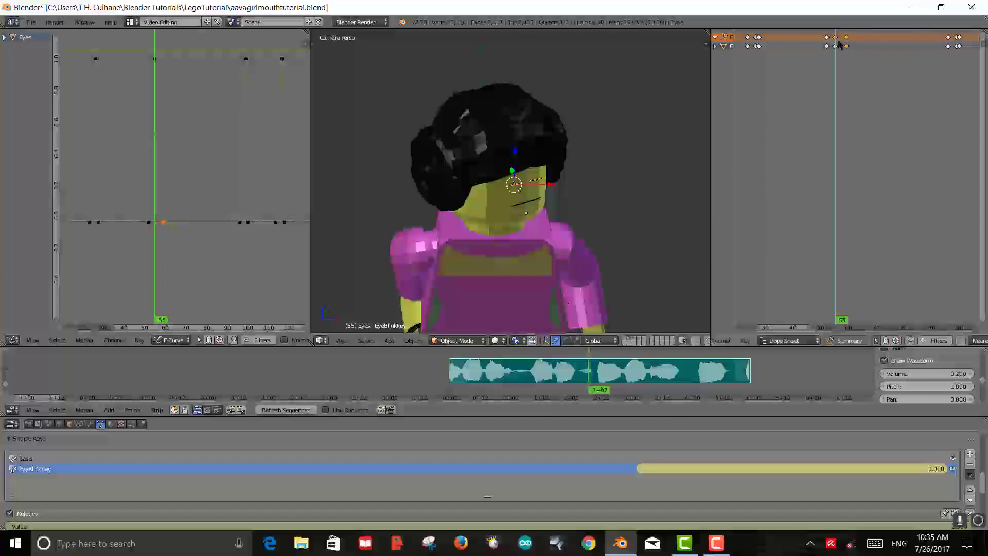
{"action": "left_click", "coordinate": [829, 43]}
{"action": "left_click_drag", "start_coordinate": [830, 44], "coordinate": [863, 62]}
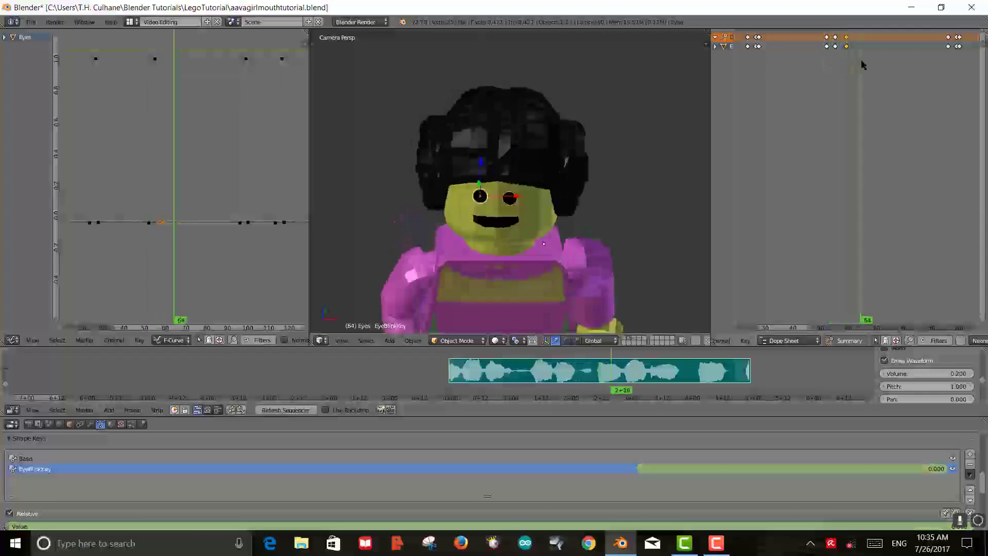
Shift the last eye-blink keyframes about 2 frames later, then deselect everything
{"action": "right_click", "coordinate": [960, 38]}
{"action": "key", "text": "g"}
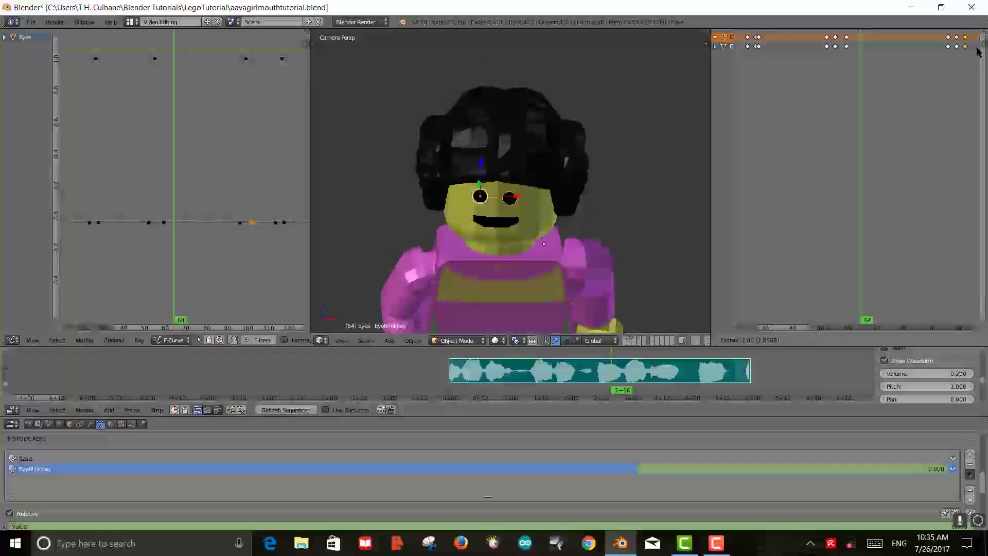
{"action": "left_click", "coordinate": [978, 51]}
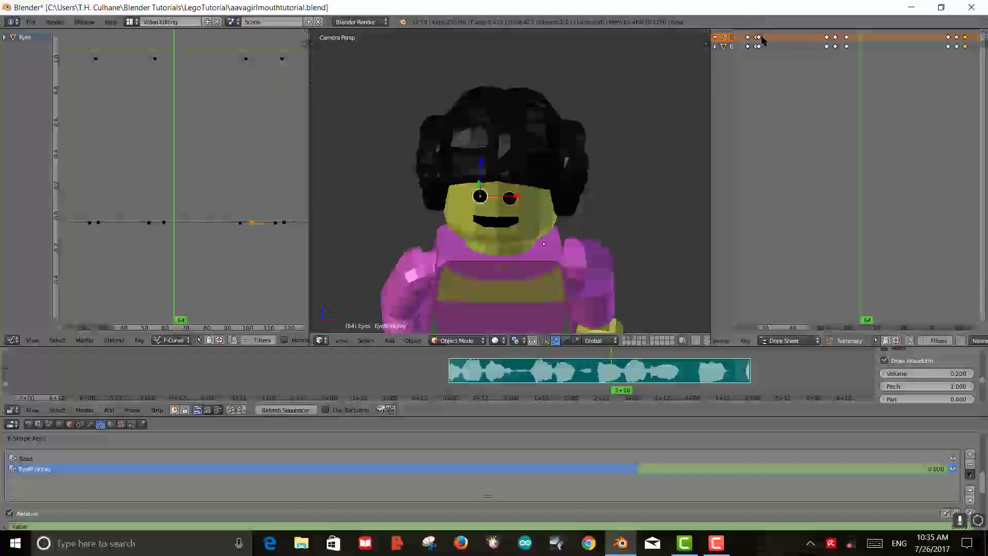
{"action": "key", "text": "g"}
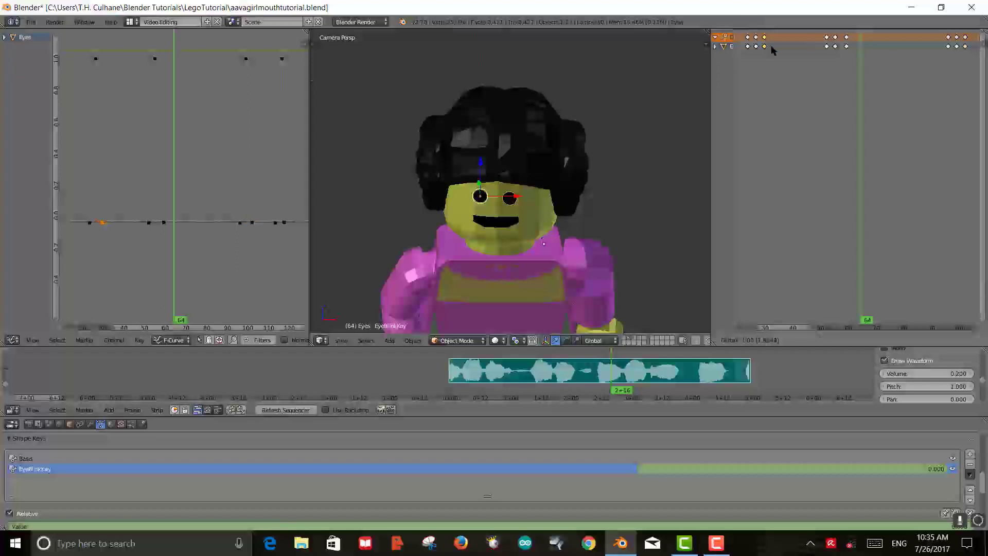
{"action": "left_click", "coordinate": [770, 45]}
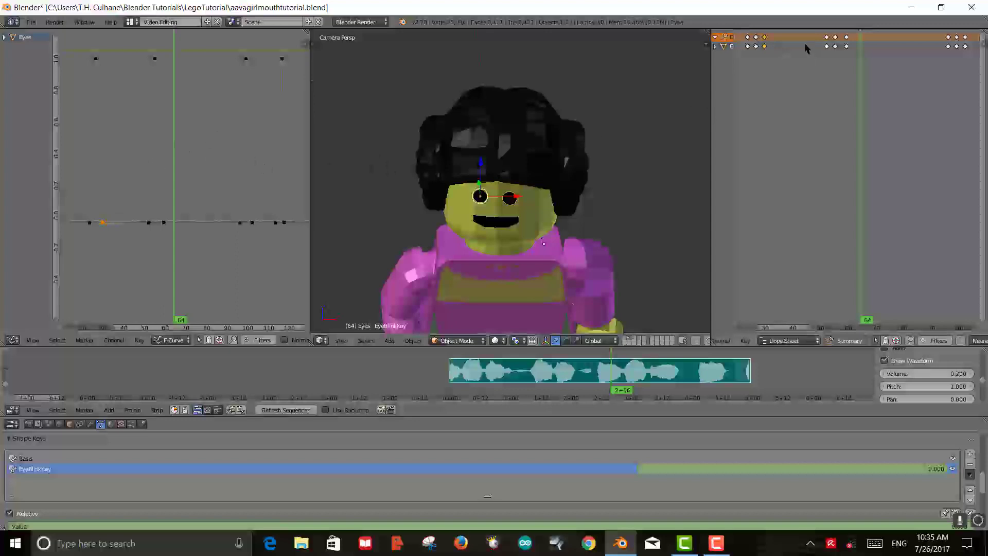
{"action": "key", "text": "g"}
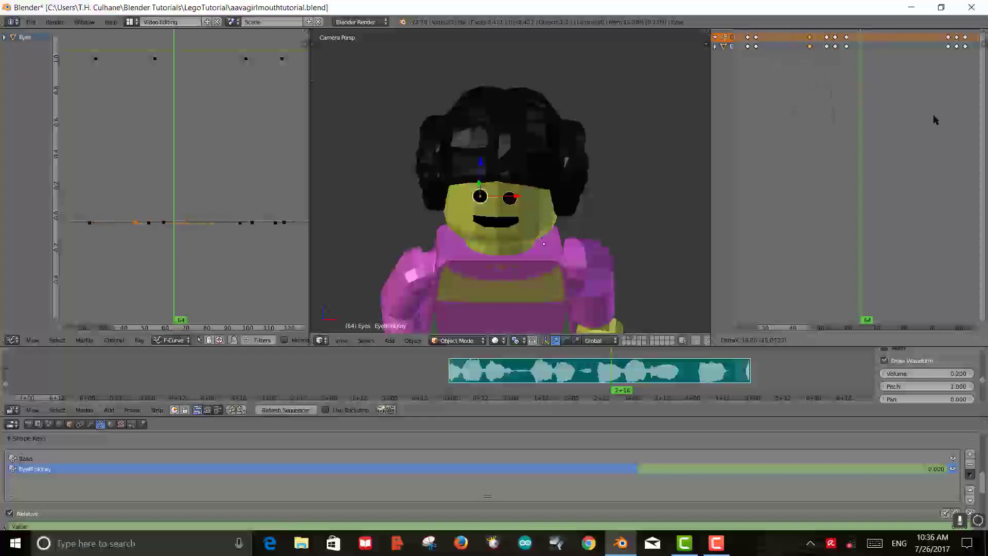
{"action": "left_click", "coordinate": [779, 121]}
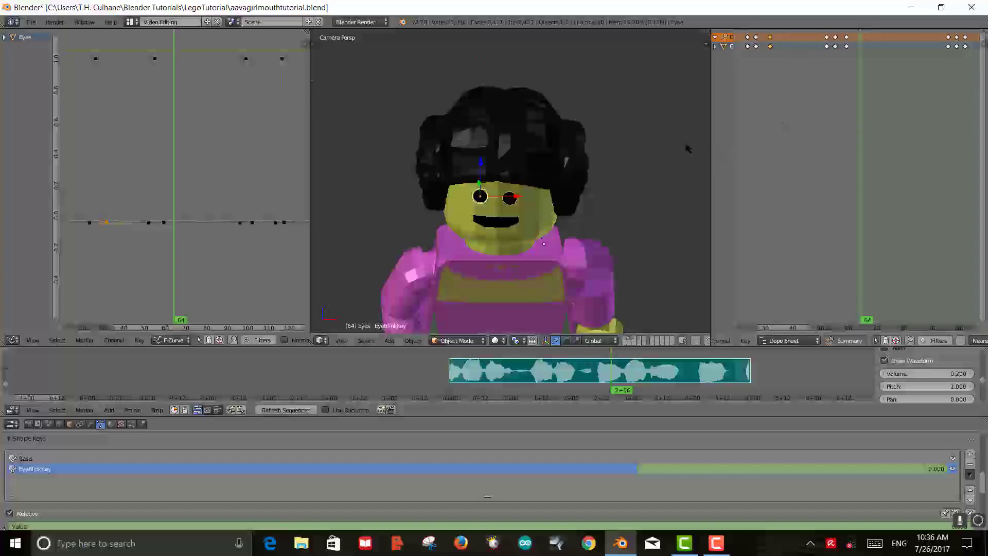
{"action": "scroll", "coordinate": [669, 162], "scroll_direction": "down", "scroll_amount": 3}
{"action": "key", "text": "a"}
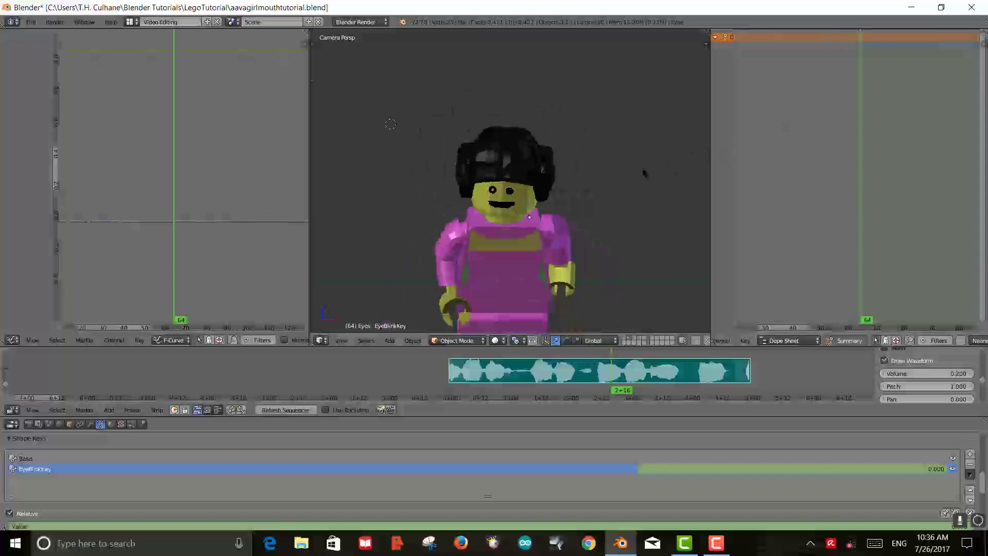
{"action": "scroll", "coordinate": [644, 174], "scroll_direction": "down", "scroll_amount": 2}
{"action": "mouse_move", "coordinate": [644, 174]}
{"action": "middle_mouse_down", "text": "shift"}
{"action": "mouse_move", "coordinate": [644, 117]}
{"action": "mouse_move", "coordinate": [630, 178]}
{"action": "middle_mouse_up", "text": "shift"}
{"action": "scroll", "coordinate": [637, 134], "scroll_direction": "up", "scroll_amount": 2}
{"action": "scroll", "coordinate": [637, 134], "scroll_direction": "down", "scroll_amount": 2}
{"action": "scroll", "coordinate": [633, 146], "scroll_direction": "up", "scroll_amount": 1}
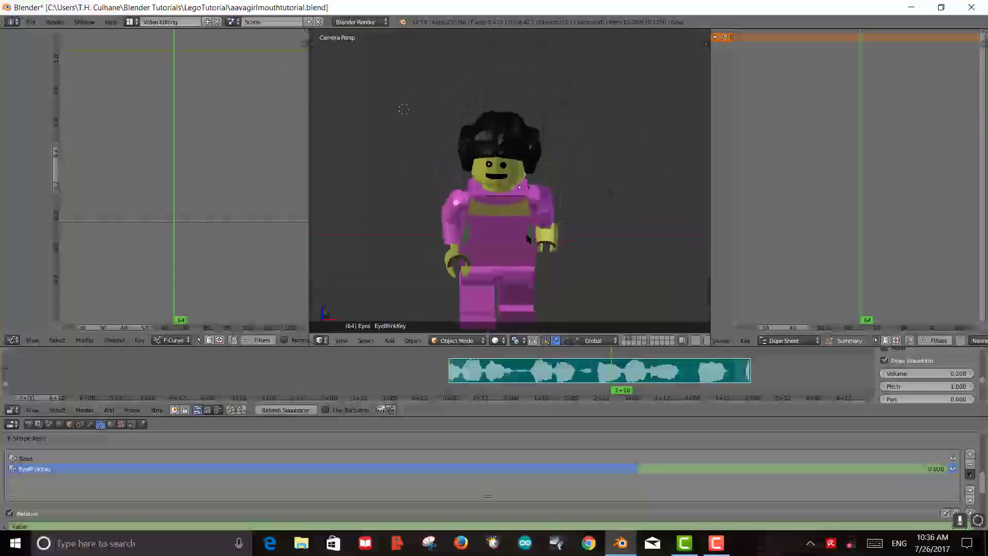
{"action": "left_click", "coordinate": [447, 354]}
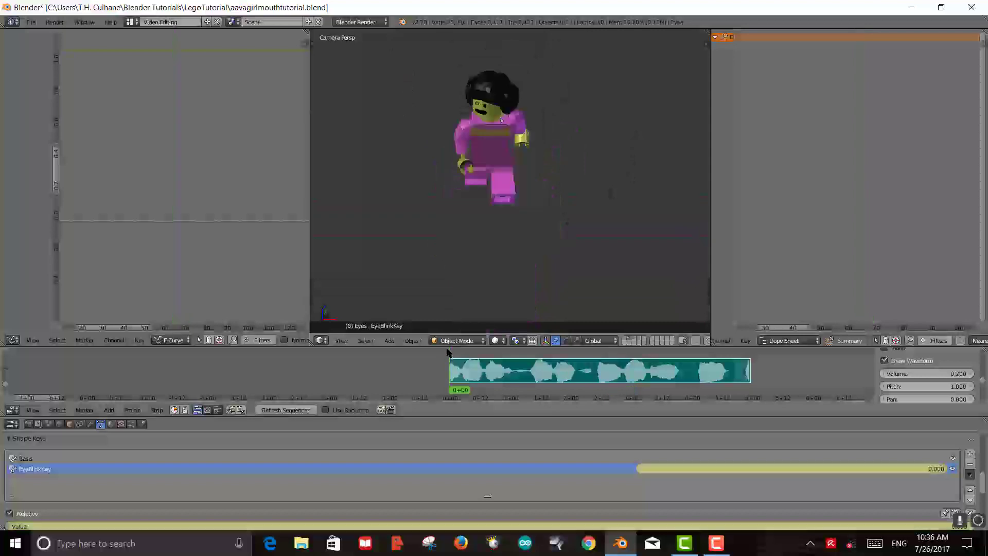
{"action": "key", "text": "alt+a"}
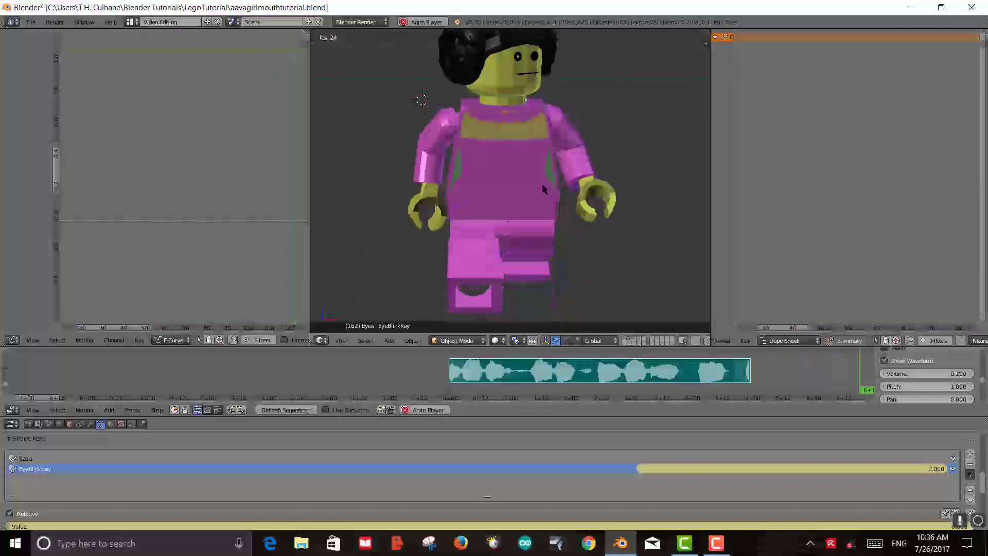
{"action": "key", "text": "Escape"}
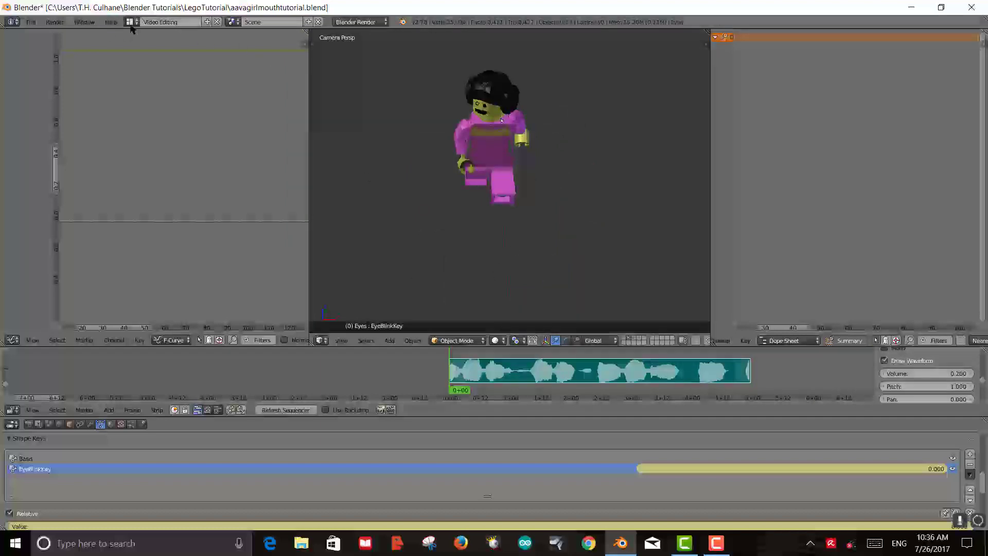
Save the lip-sync file via File > Save and change the screen layout to Default
{"action": "left_click", "coordinate": [31, 21]}
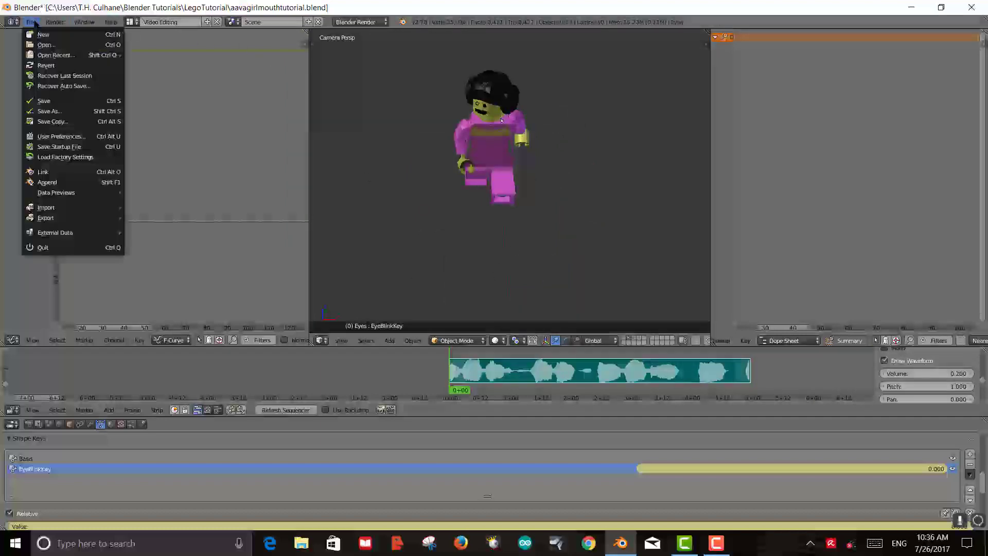
{"action": "left_click", "coordinate": [47, 101]}
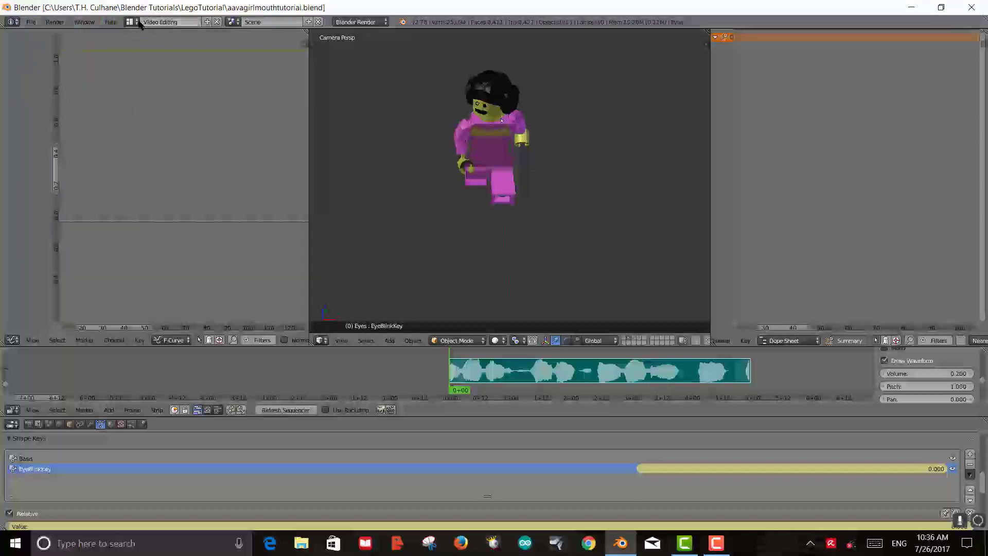
{"action": "left_click", "coordinate": [138, 23]}
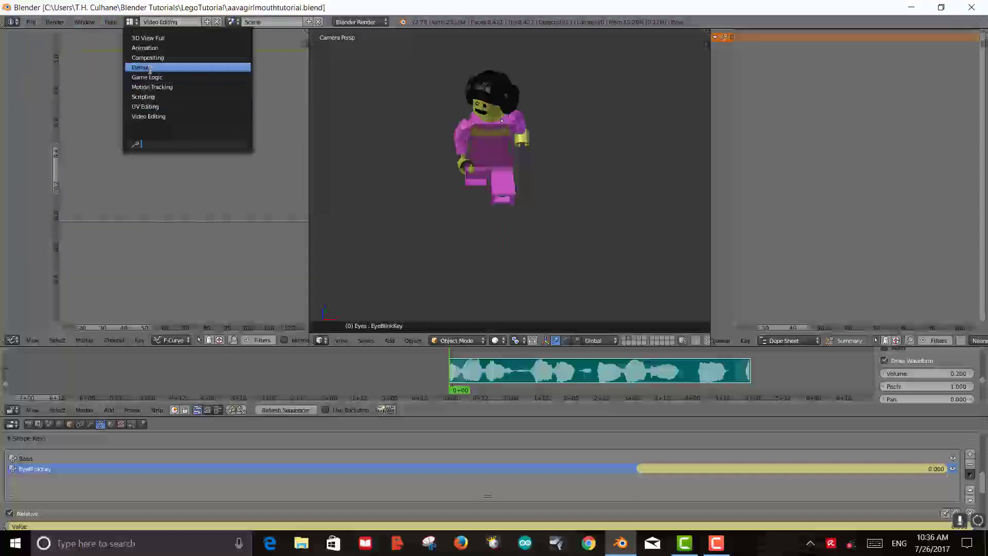
{"action": "left_click", "coordinate": [149, 71]}
{"action": "scroll", "coordinate": [360, 128], "scroll_direction": "down", "scroll_amount": 4}
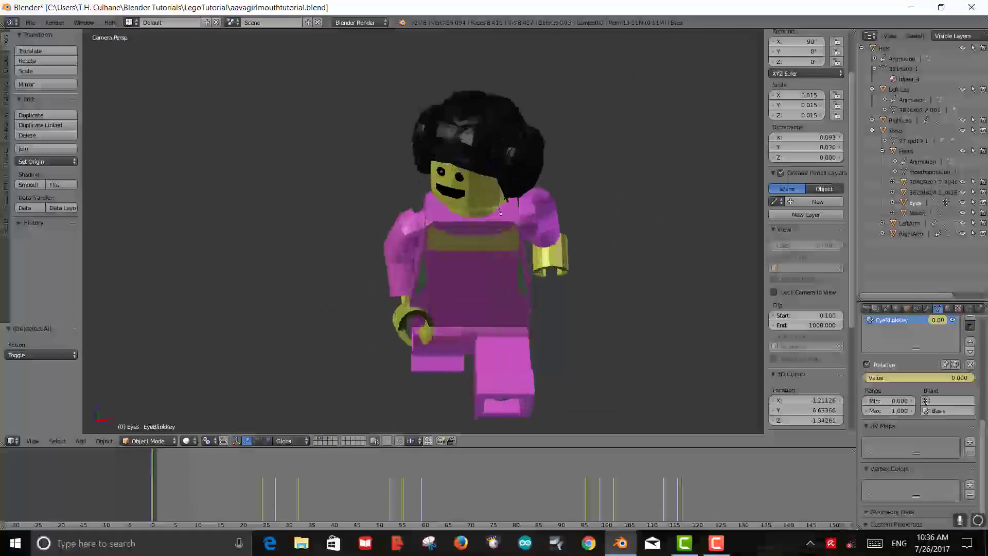
Turn on the scene layers holding the green ground plane and the cones
{"action": "left_click", "coordinate": [317, 441], "text": "shift"}
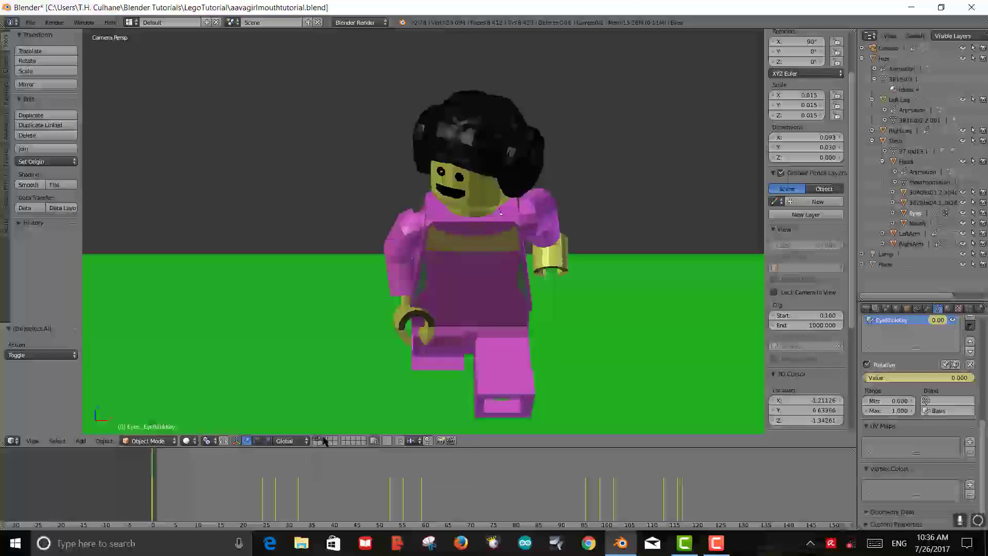
{"action": "left_click", "coordinate": [334, 440], "text": "shift"}
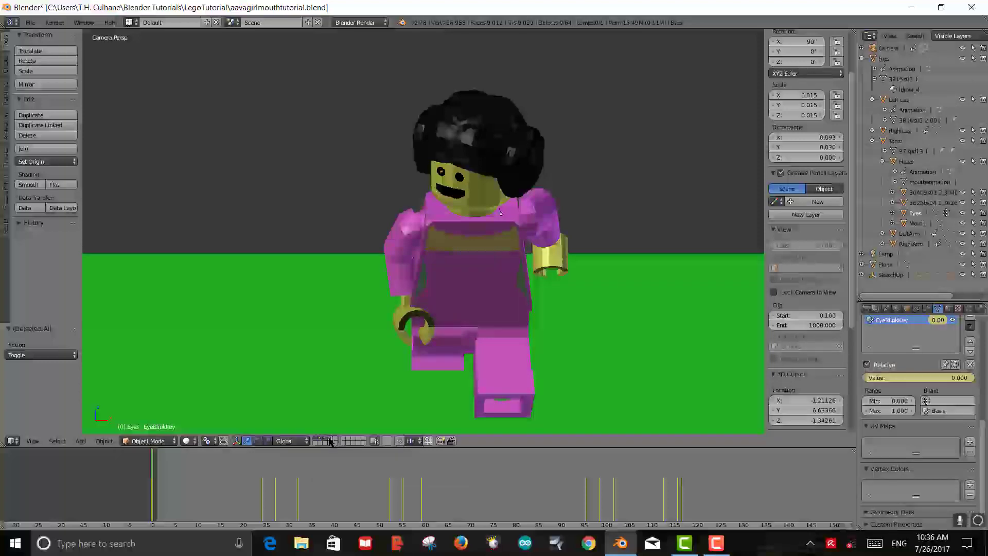
{"action": "left_click", "coordinate": [330, 441], "text": "shift"}
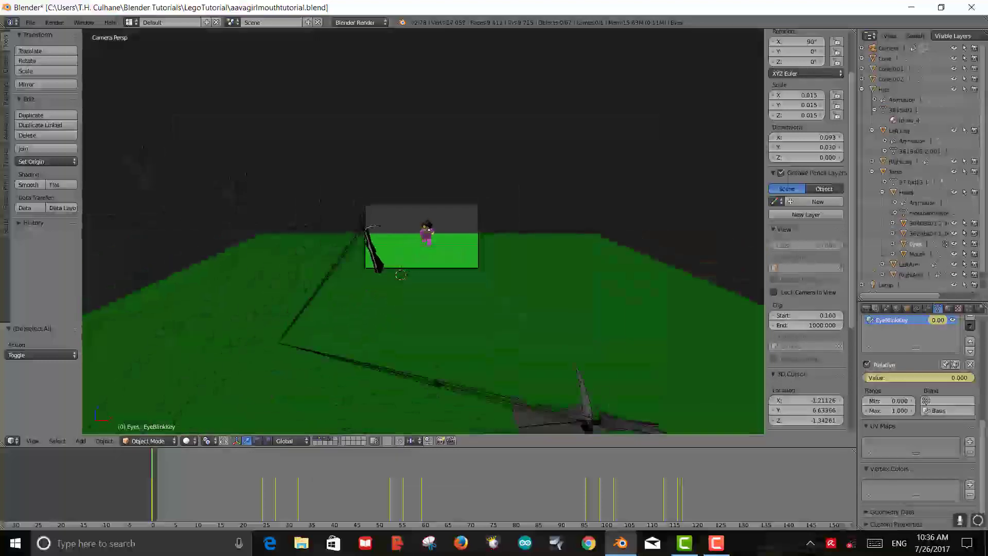
Orbit the scene, scrub frames 0 to 64, then fill the viewport with the camera view
{"action": "middle_click_drag", "start_coordinate": [432, 381], "coordinate": [506, 387]}
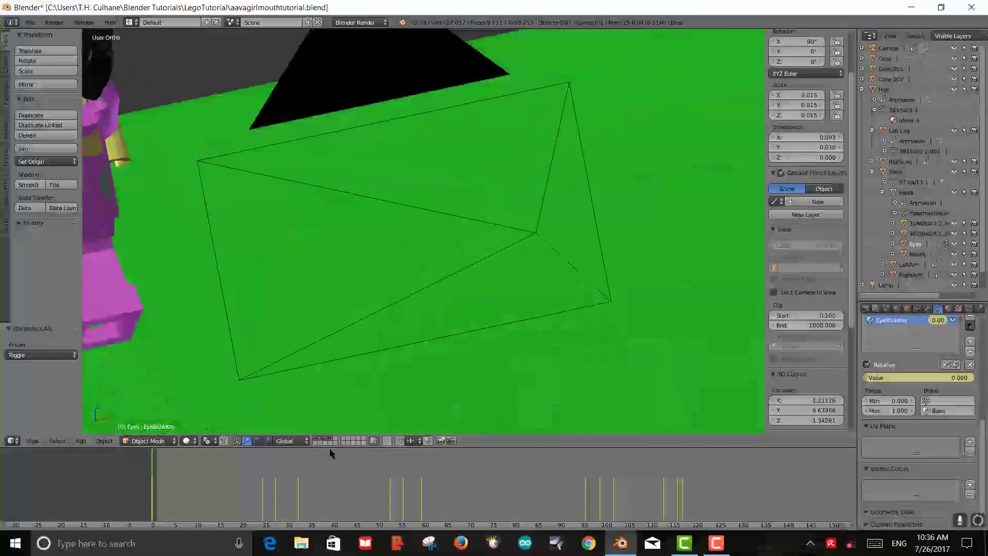
{"action": "scroll", "coordinate": [432, 394], "scroll_direction": "down", "scroll_amount": 5}
{"action": "scroll", "coordinate": [428, 374], "scroll_direction": "down", "scroll_amount": 3}
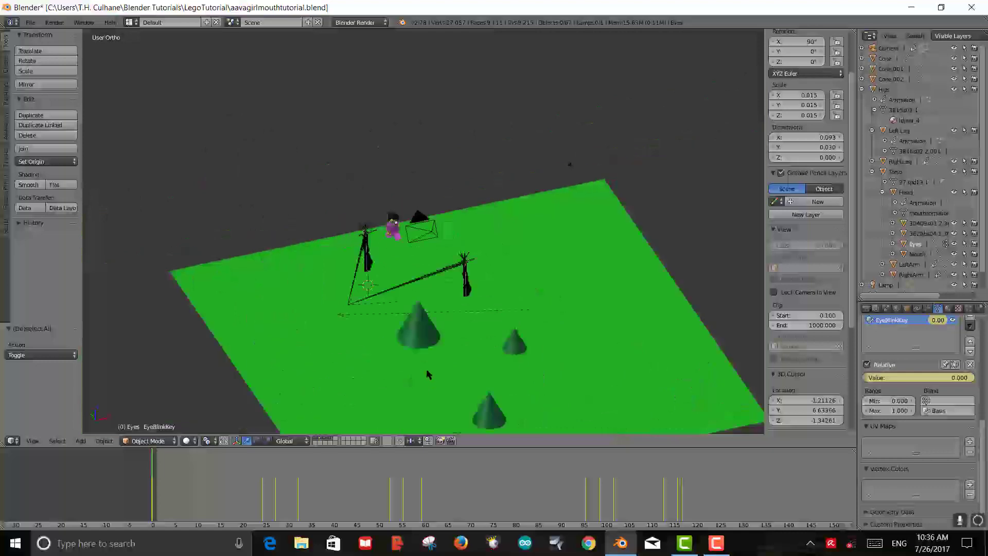
{"action": "middle_click_drag", "start_coordinate": [473, 373], "coordinate": [476, 288]}
{"action": "scroll", "coordinate": [516, 350], "scroll_direction": "up", "scroll_amount": 4}
{"action": "left_click_drag", "start_coordinate": [239, 481], "coordinate": [211, 472]}
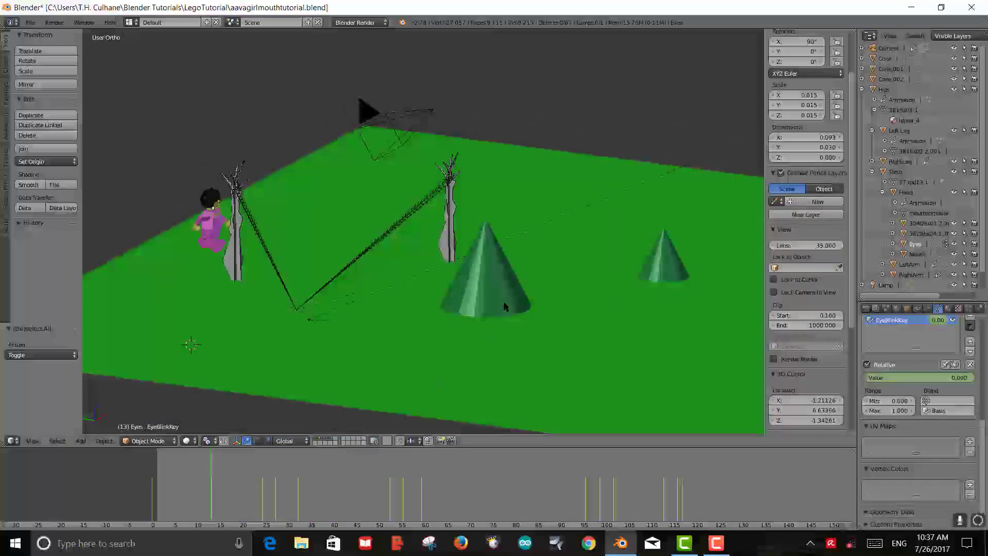
{"action": "key", "text": "KP_0"}
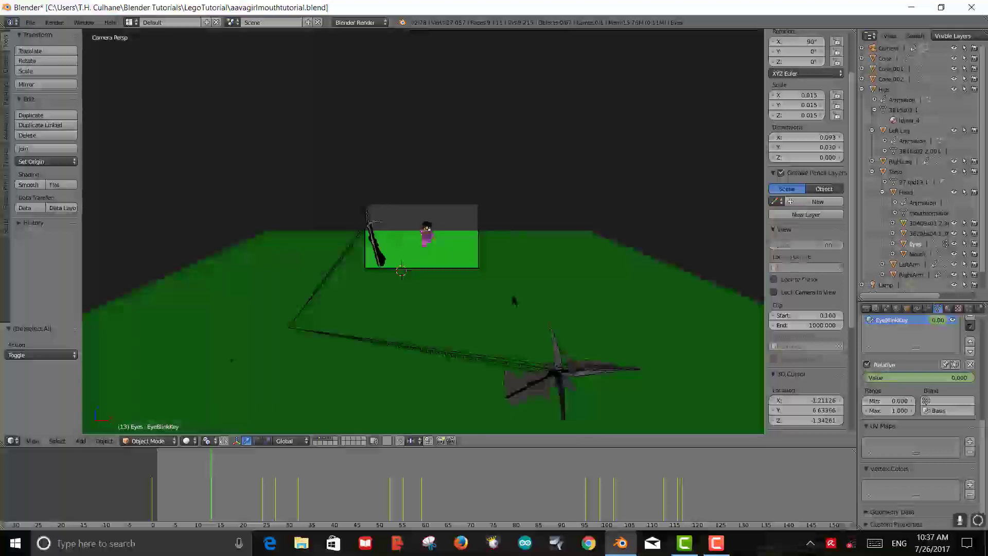
{"action": "key", "text": "Home"}
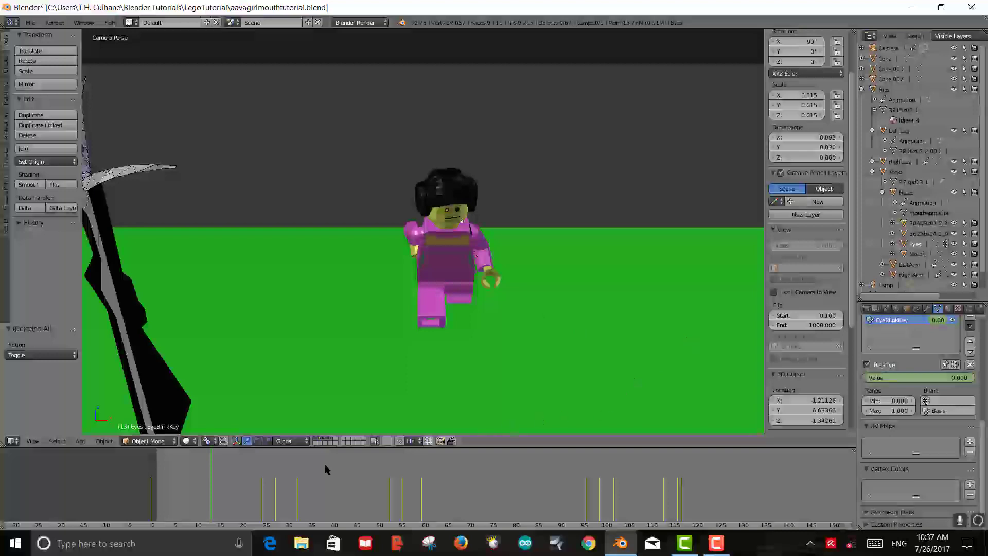
Switch to Texture shading, play the animation through the camera, then switch to Rendered shading
{"action": "left_click", "coordinate": [191, 442]}
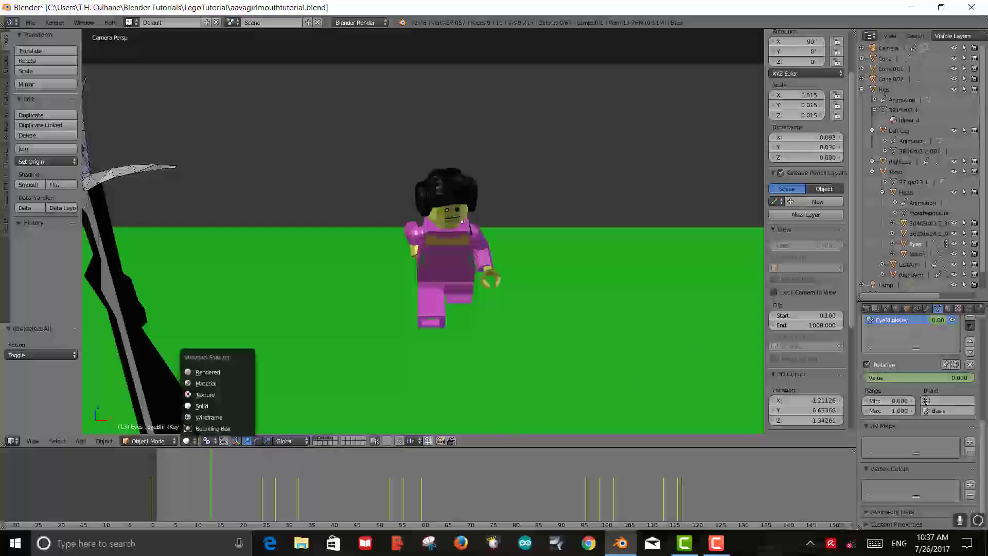
{"action": "left_click", "coordinate": [205, 383]}
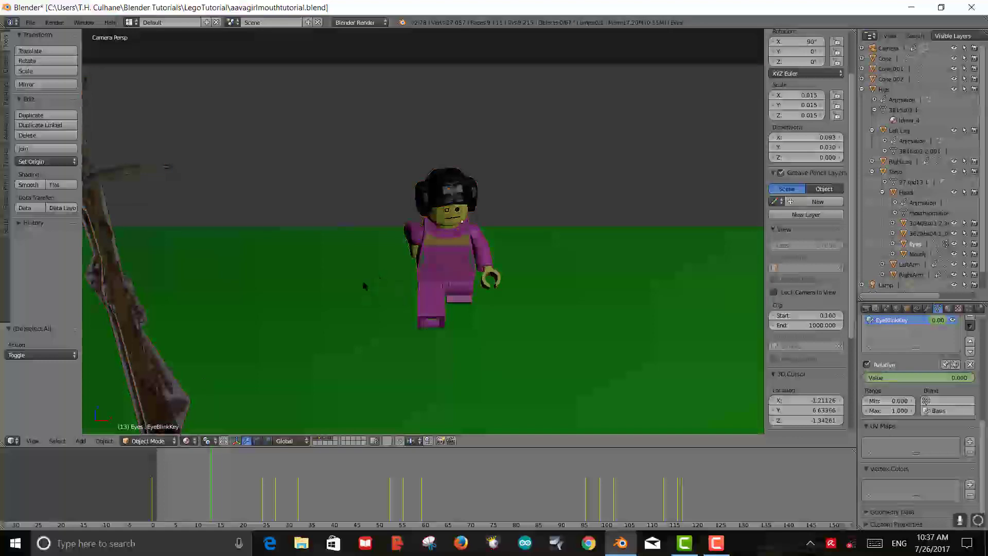
{"action": "right_click", "coordinate": [437, 265]}
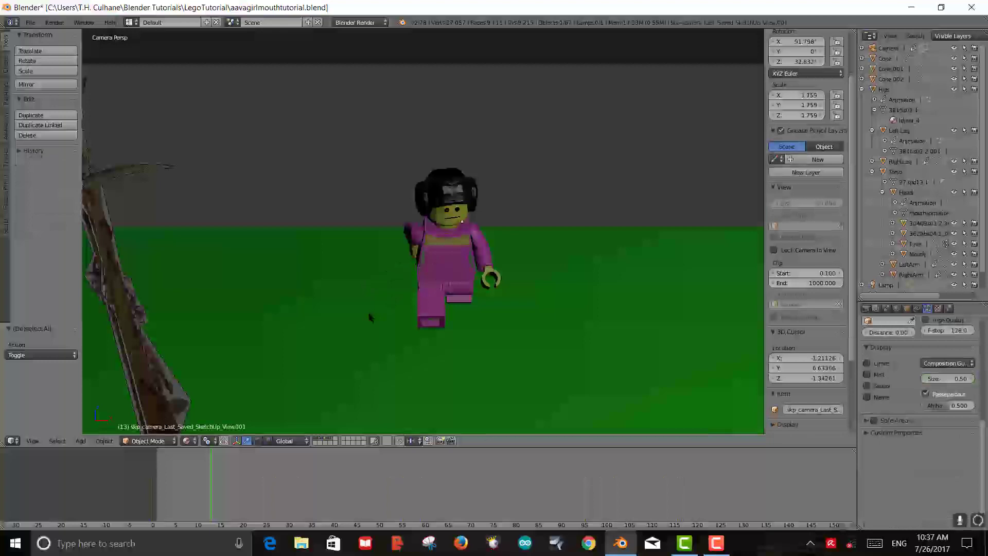
{"action": "key", "text": "alt+a"}
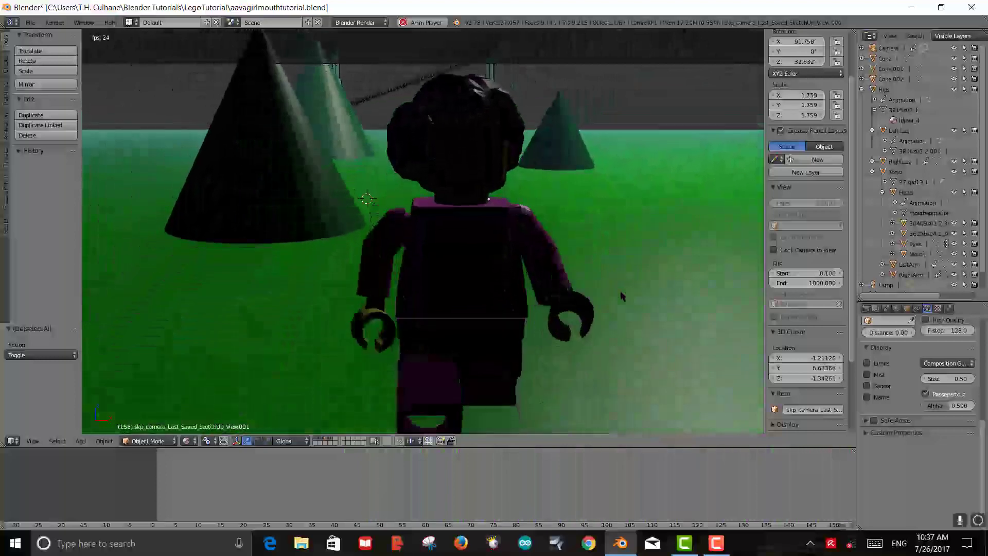
{"action": "key", "text": "Escape"}
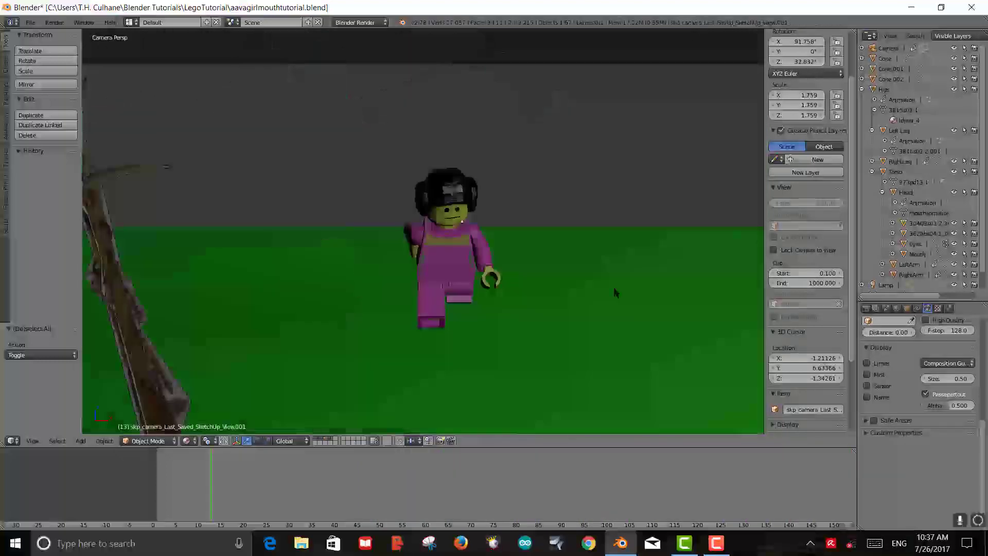
{"action": "left_click", "coordinate": [188, 441]}
{"action": "left_click", "coordinate": [211, 371]}
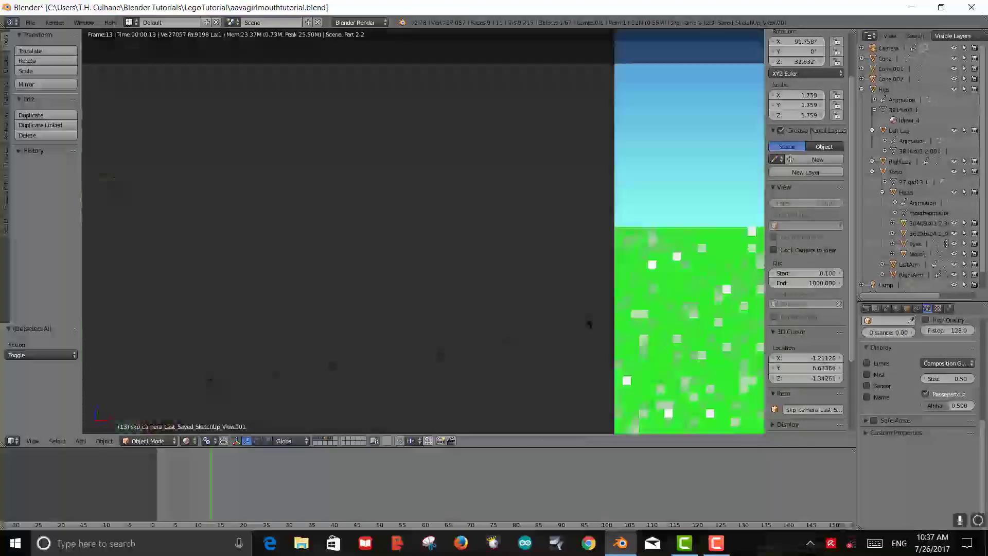
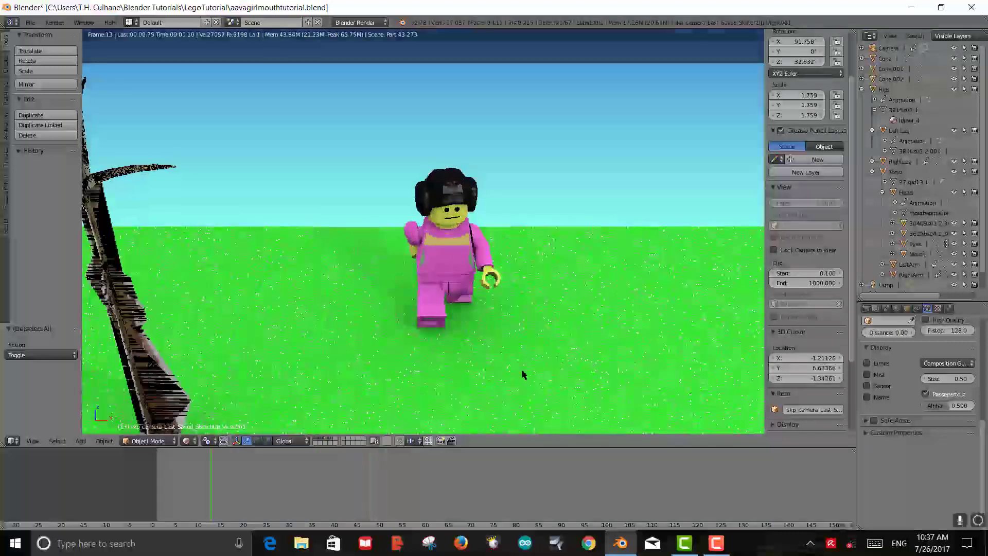
Switch the viewport to Material shading and scrub ahead to frame 104
{"action": "left_click", "coordinate": [192, 440]}
{"action": "left_click", "coordinate": [214, 390]}
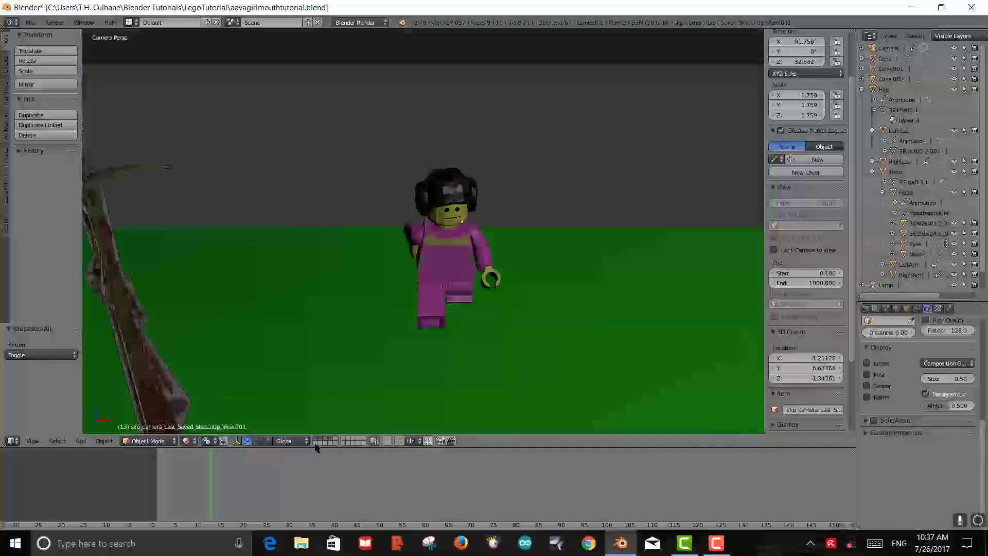
{"action": "left_click_drag", "start_coordinate": [301, 492], "coordinate": [627, 489]}
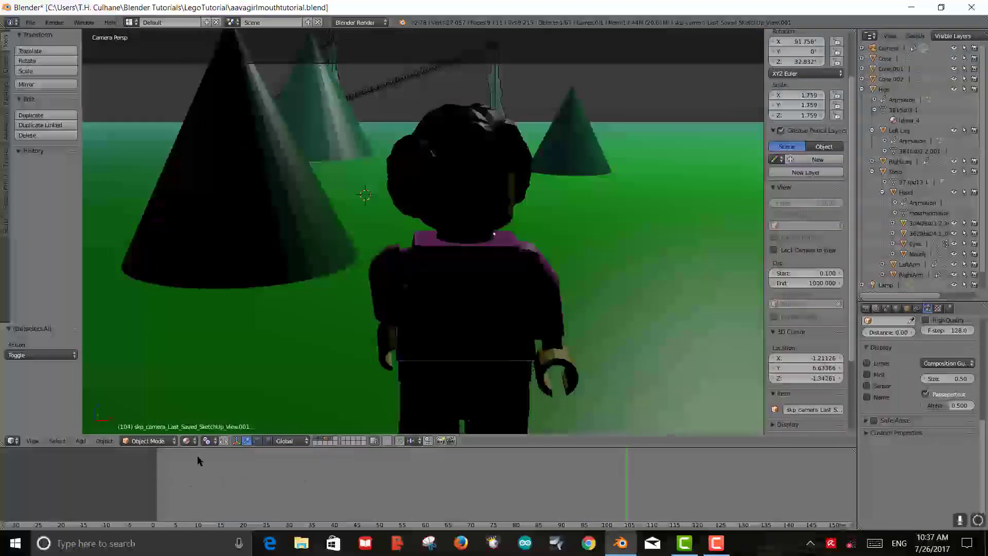
Return to Rendered shading and scrub through frames 86 and 70 before landing on frame 126
{"action": "left_click", "coordinate": [192, 440]}
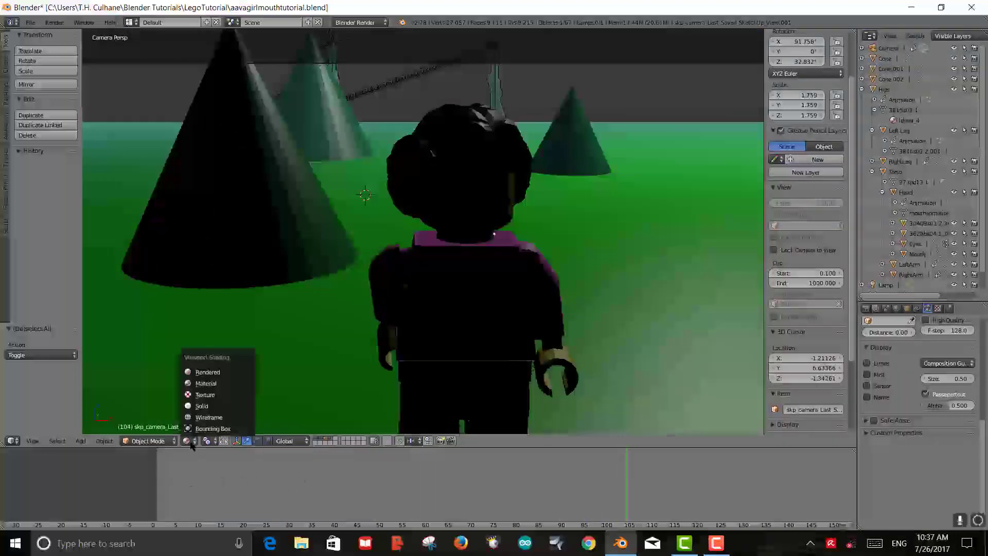
{"action": "left_click", "coordinate": [222, 370]}
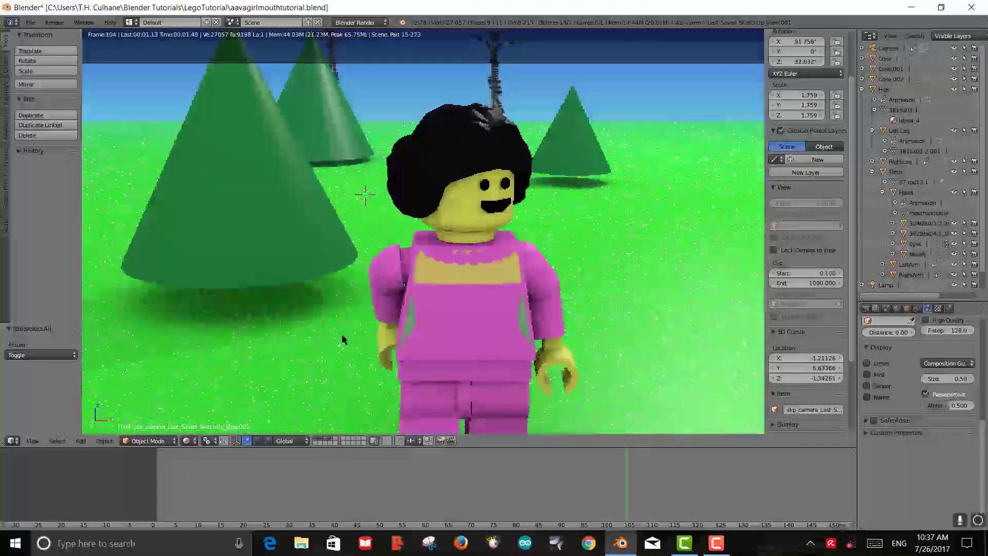
{"action": "left_click", "coordinate": [546, 474]}
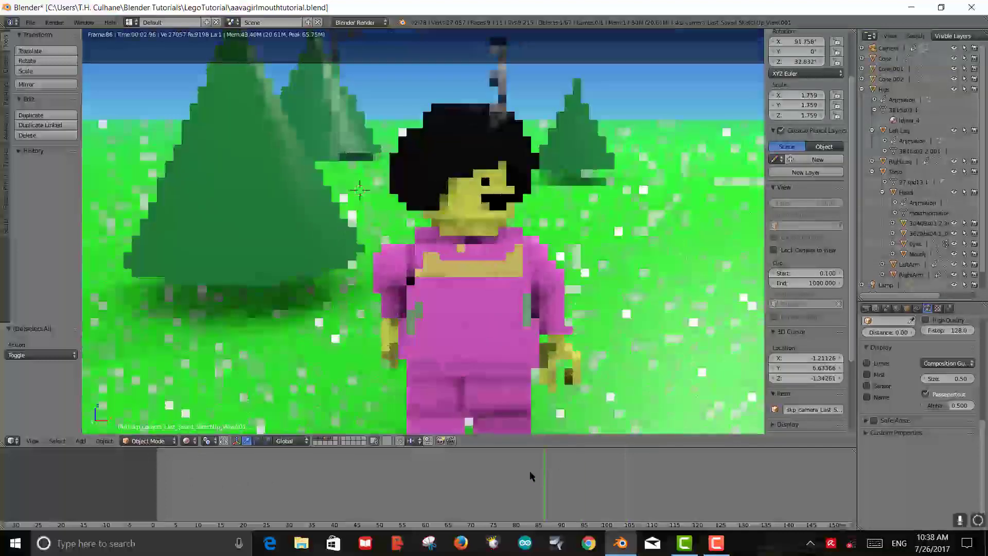
{"action": "mouse_move", "coordinate": [531, 476]}
{"action": "left_mouse_down"}
{"action": "mouse_move", "coordinate": [434, 485]}
{"action": "mouse_move", "coordinate": [396, 474]}
{"action": "mouse_move", "coordinate": [266, 476]}
{"action": "mouse_move", "coordinate": [665, 508]}
{"action": "left_mouse_up"}
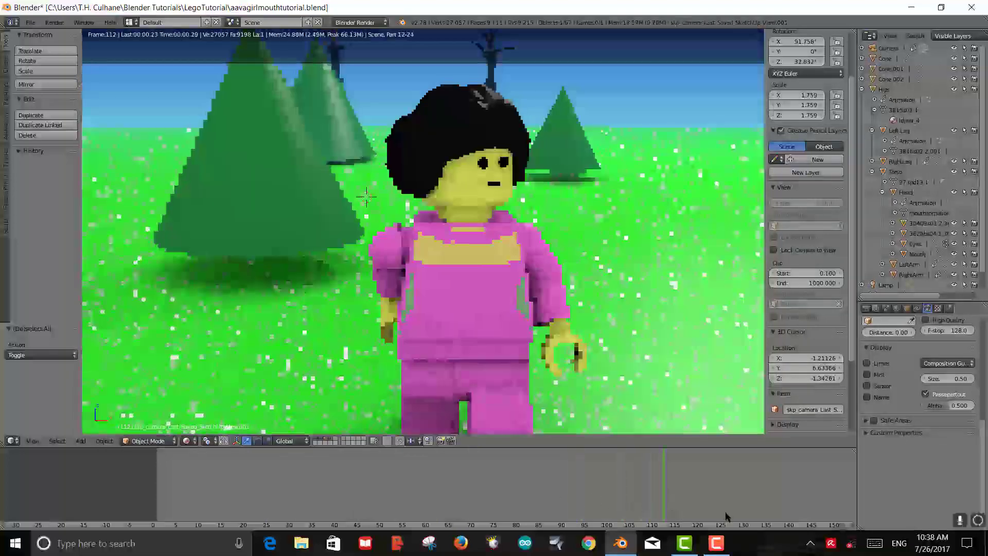
{"action": "left_click", "coordinate": [727, 516]}
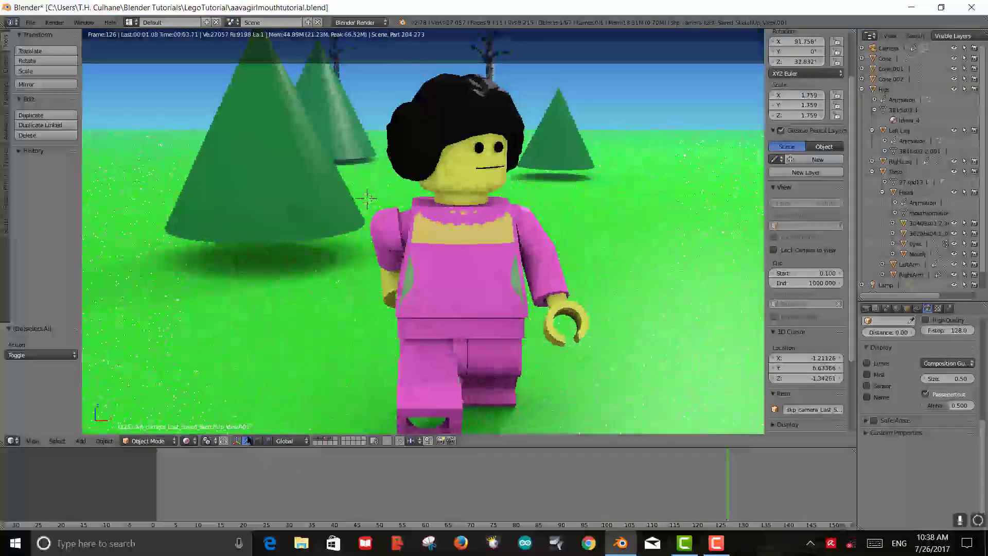
Open the Render properties and scroll down to the Output and Encoding panels
{"action": "left_click", "coordinate": [248, 441]}
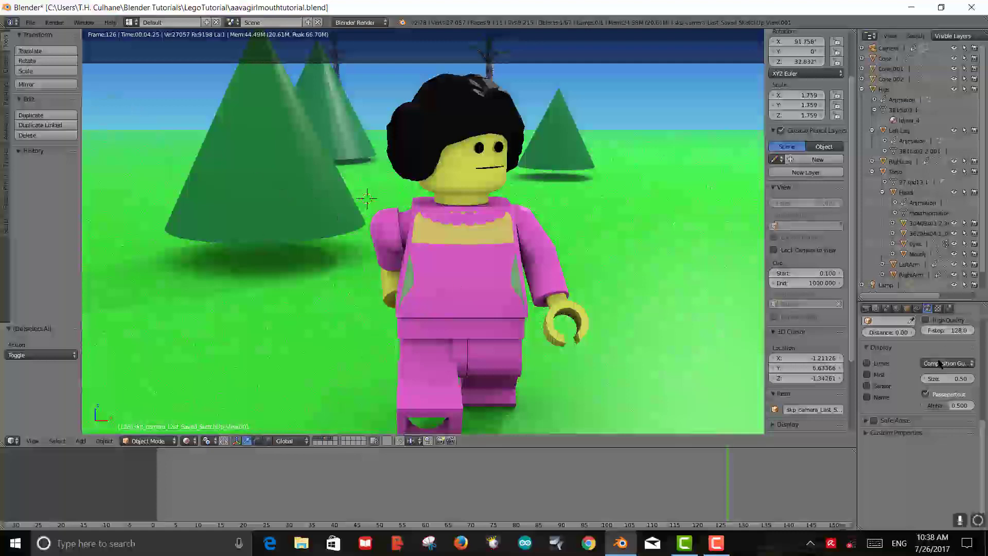
{"action": "scroll", "coordinate": [882, 394], "scroll_direction": "up", "scroll_amount": 6}
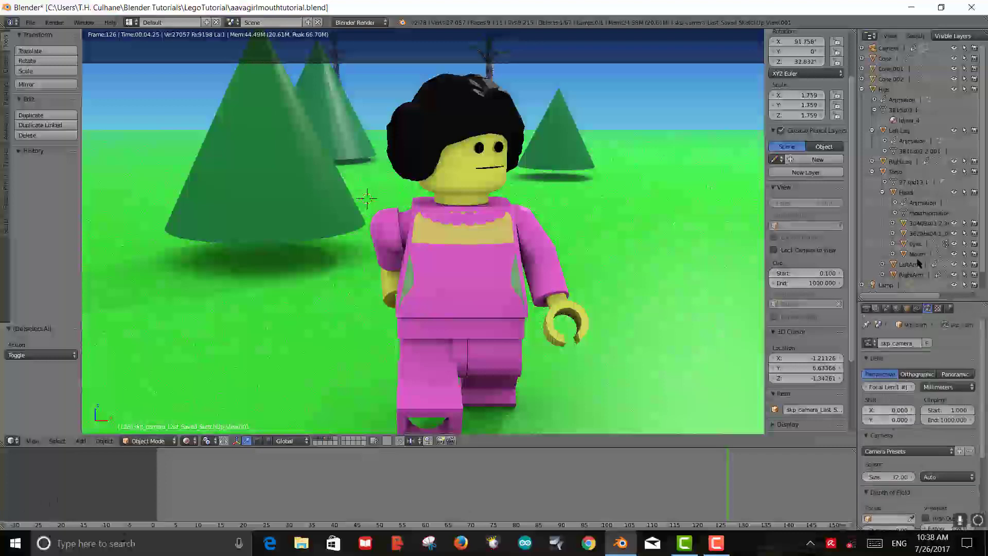
{"action": "left_click", "coordinate": [866, 309]}
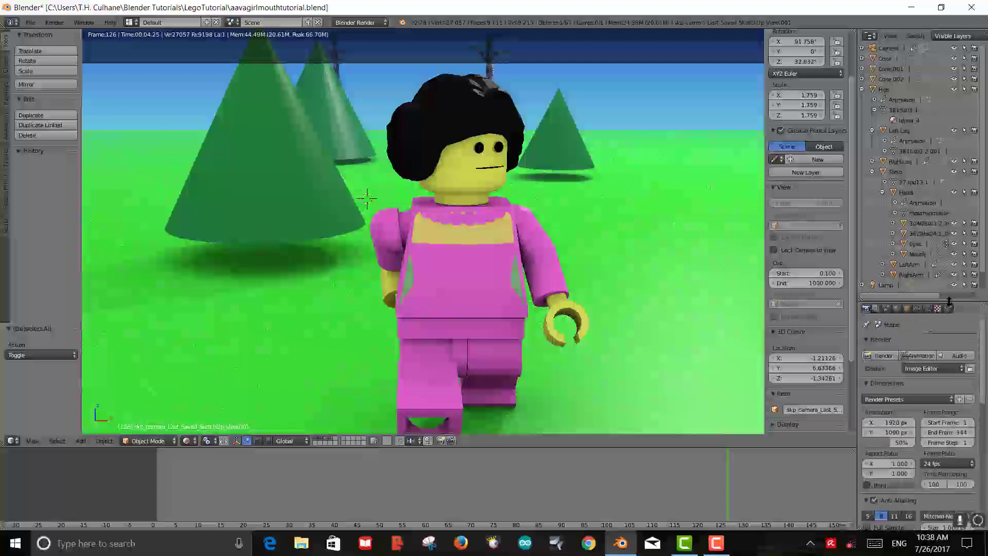
{"action": "left_click_drag", "start_coordinate": [949, 300], "coordinate": [949, 128]}
{"action": "scroll", "coordinate": [928, 415], "scroll_direction": "down", "scroll_amount": 3}
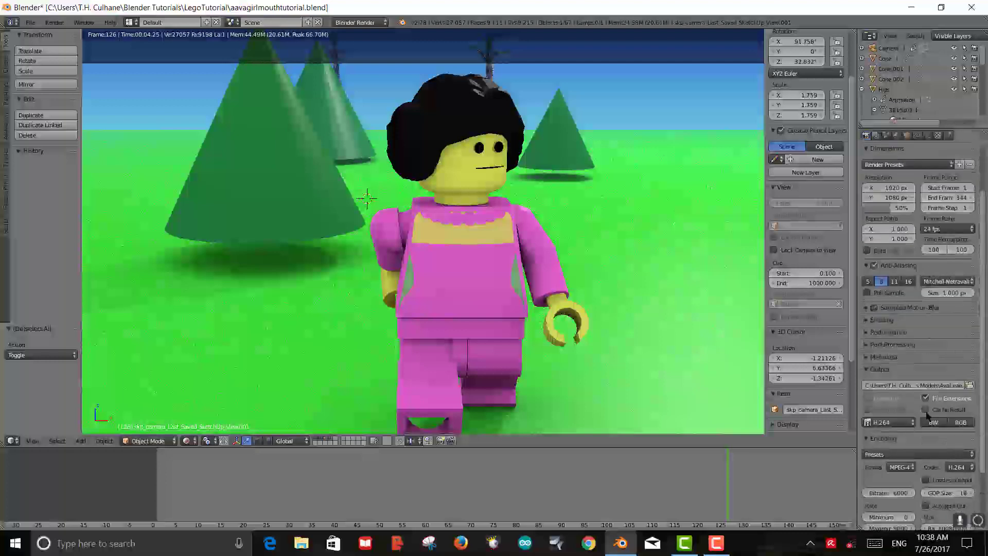
{"action": "scroll", "coordinate": [927, 416], "scroll_direction": "down", "scroll_amount": 3}
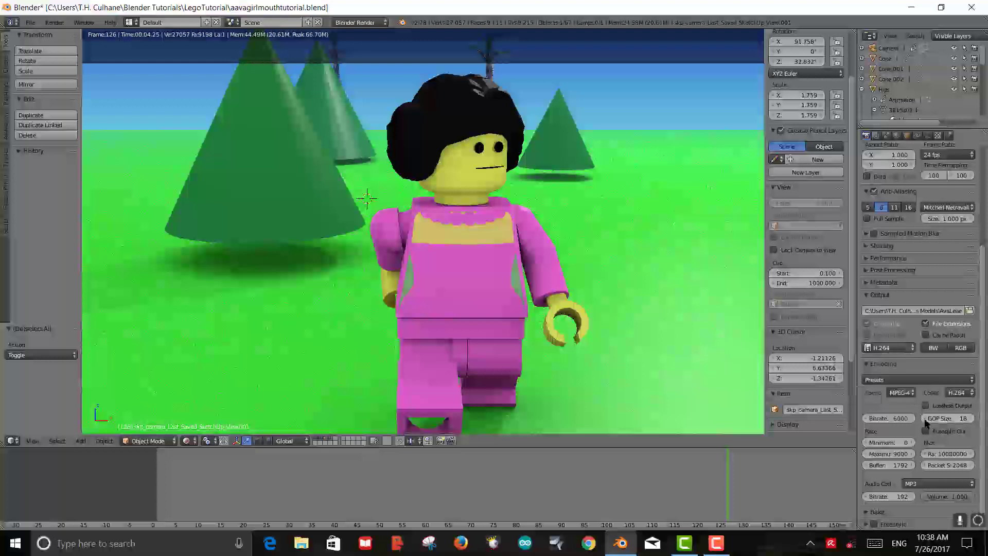
Set the Audio Codec to None, then back to MP3
{"action": "left_click", "coordinate": [932, 482]}
{"action": "left_click", "coordinate": [933, 472]}
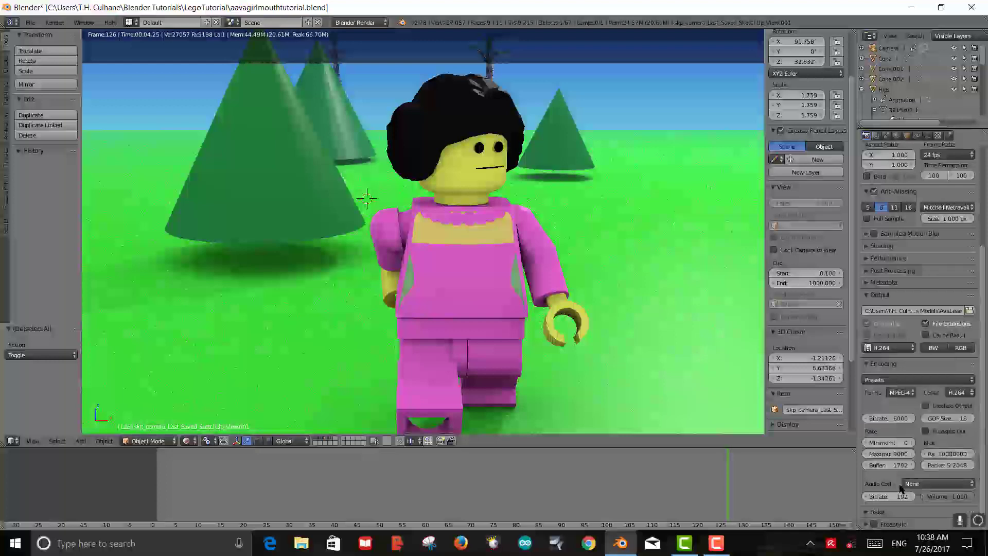
{"action": "left_click", "coordinate": [918, 484]}
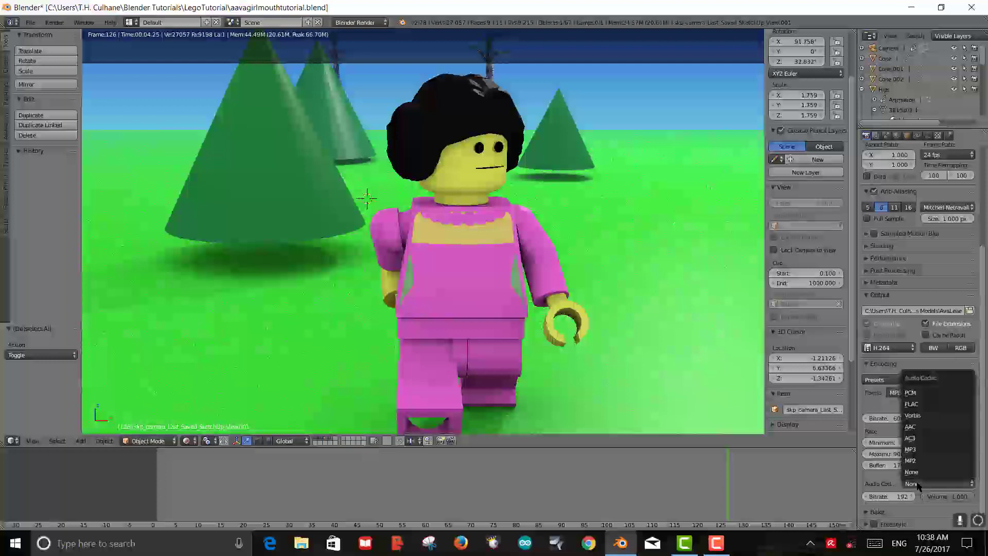
{"action": "left_click", "coordinate": [923, 449]}
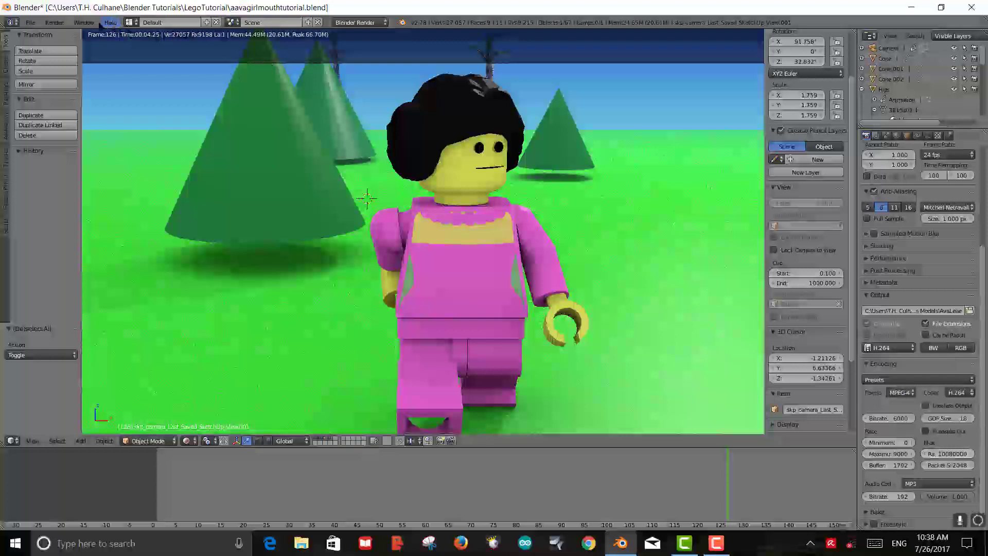
Switch the screen layout to Video Editing
{"action": "left_click", "coordinate": [130, 23]}
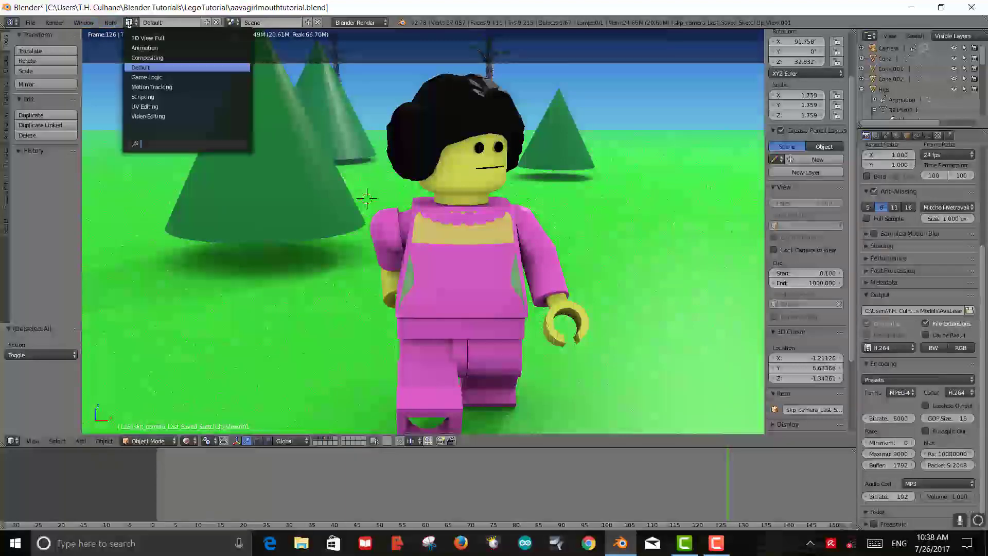
{"action": "left_click", "coordinate": [148, 116]}
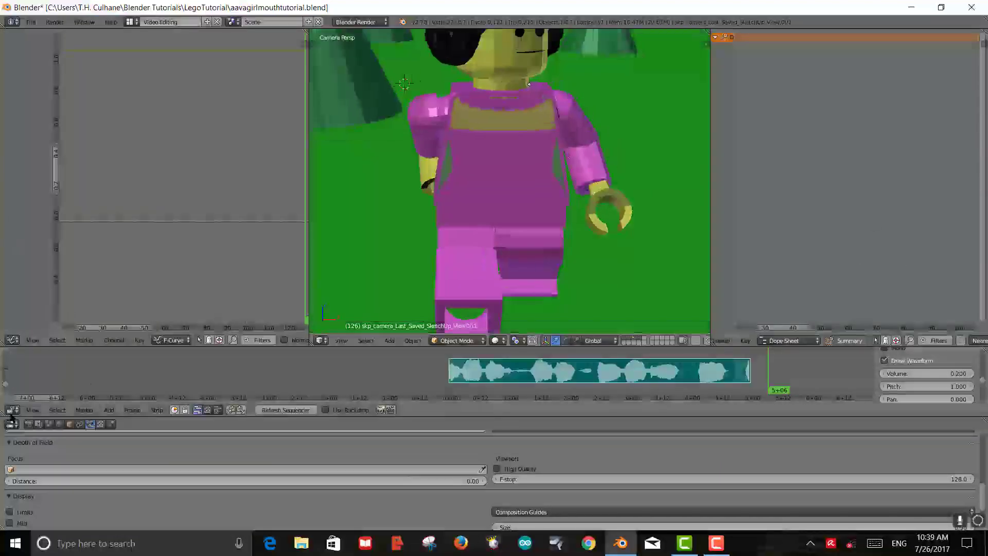
{"action": "scroll", "coordinate": [75, 451], "scroll_direction": "down", "scroll_amount": 3}
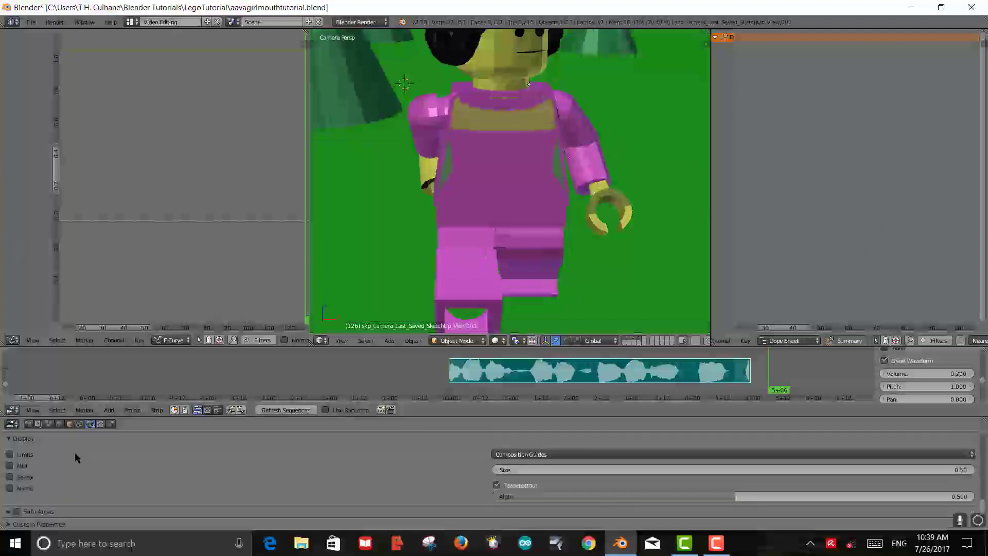
{"action": "scroll", "coordinate": [75, 458], "scroll_direction": "up", "scroll_amount": 5}
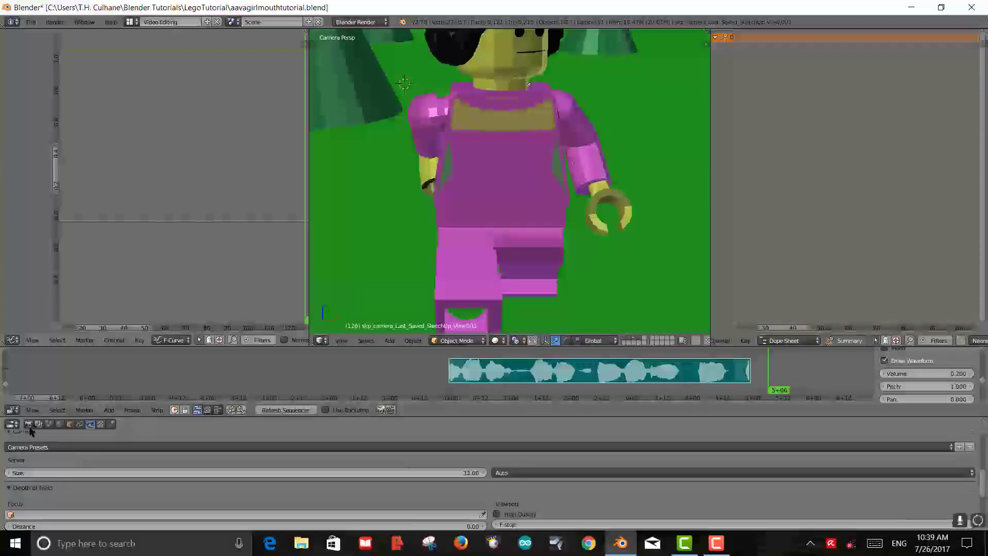
Expand the Encoding settings to check MPEG-4 H.264 video and MP3 audio at 192 bitrate
{"action": "left_click", "coordinate": [39, 424]}
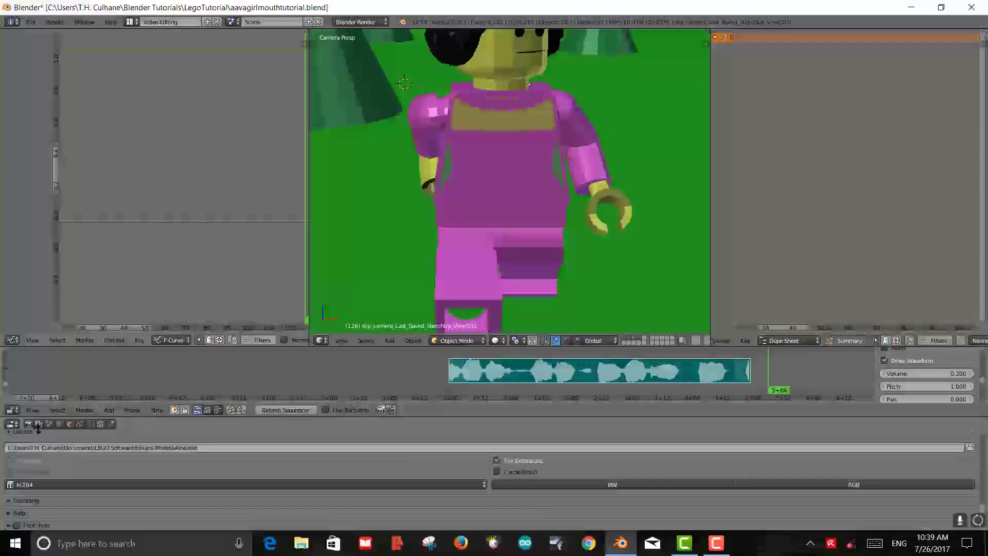
{"action": "left_click", "coordinate": [10, 500]}
{"action": "scroll", "coordinate": [94, 508], "scroll_direction": "down", "scroll_amount": 3}
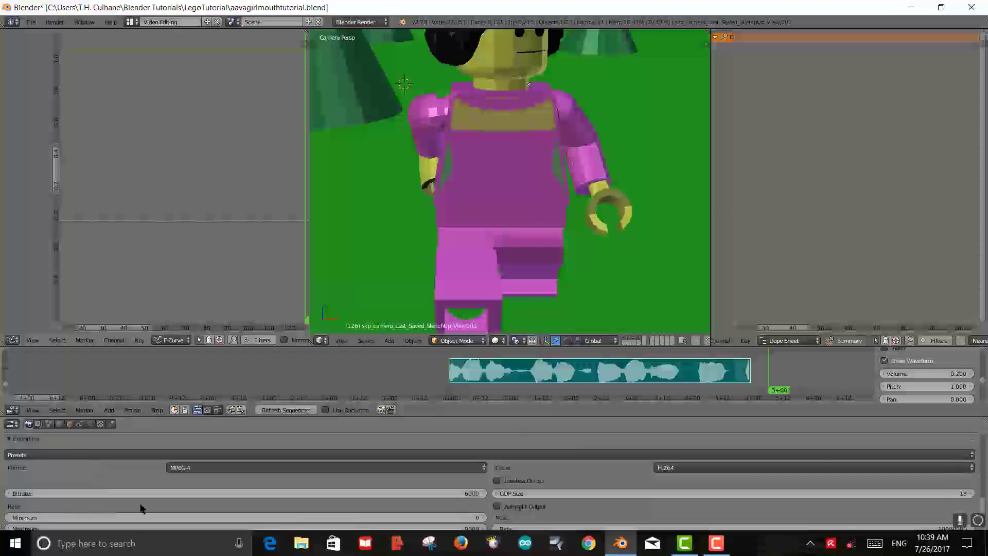
{"action": "scroll", "coordinate": [150, 508], "scroll_direction": "down", "scroll_amount": 3}
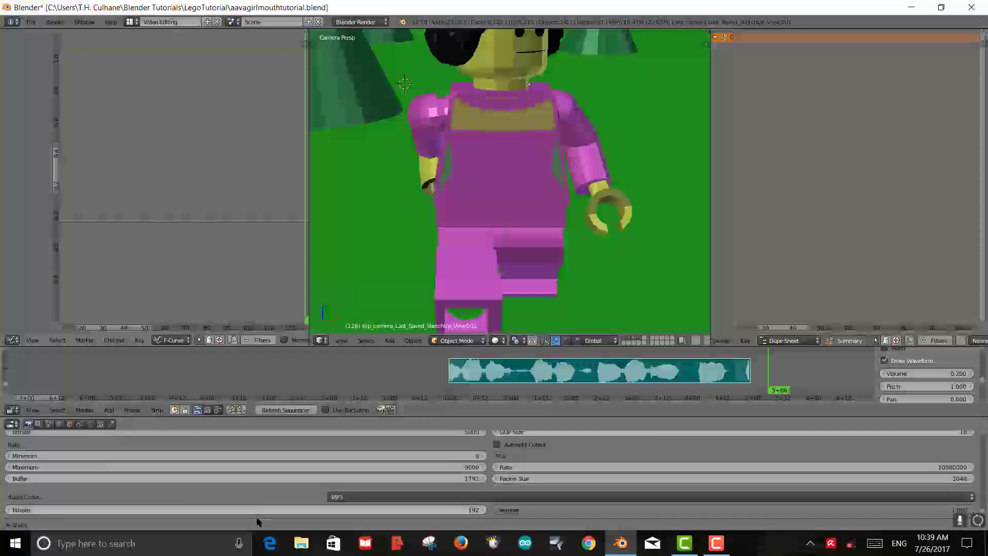
{"action": "scroll", "coordinate": [453, 270], "scroll_direction": "up", "scroll_amount": 2}
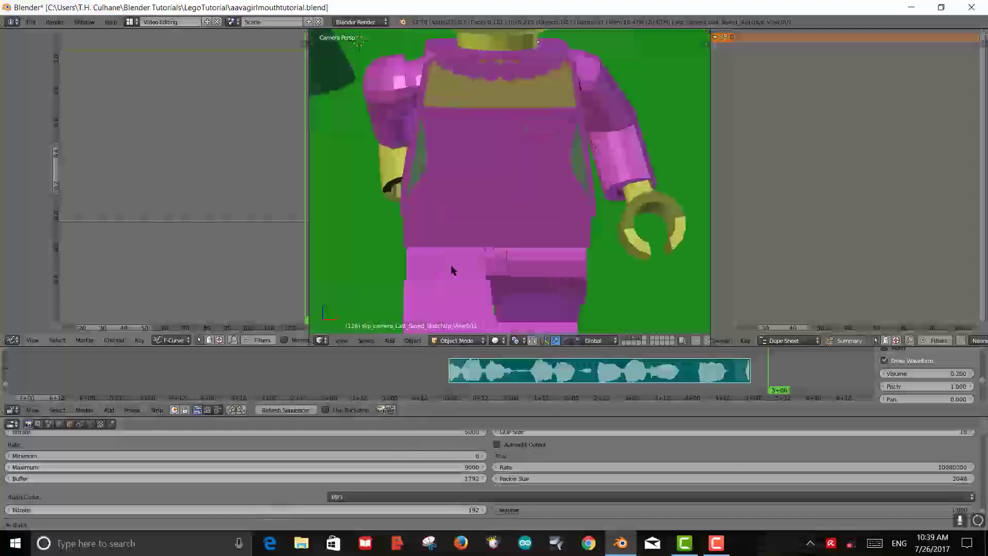
{"action": "scroll", "coordinate": [453, 270], "scroll_direction": "down", "scroll_amount": 5}
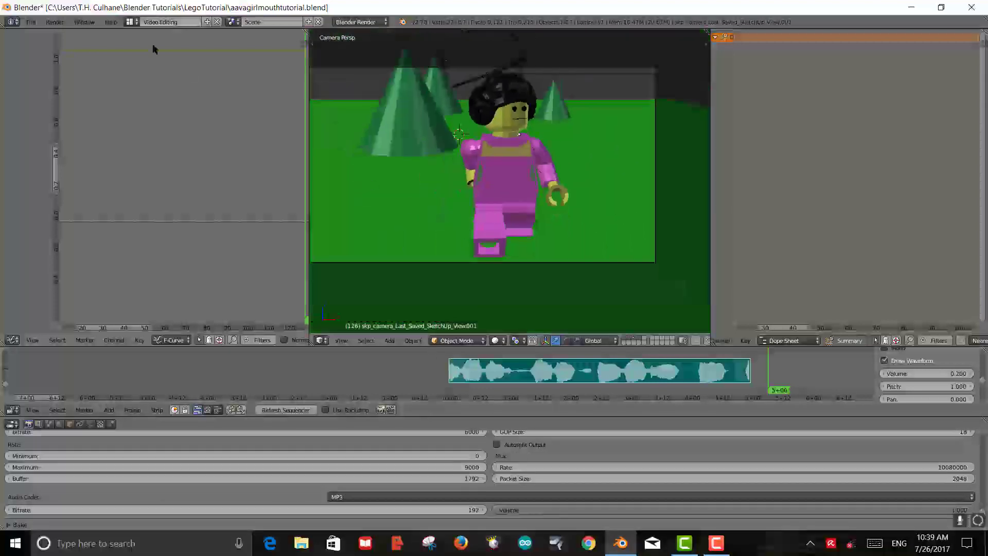
Render the full animation through frame 344 to video, then bring File Explorer forward
{"action": "left_click", "coordinate": [55, 22]}
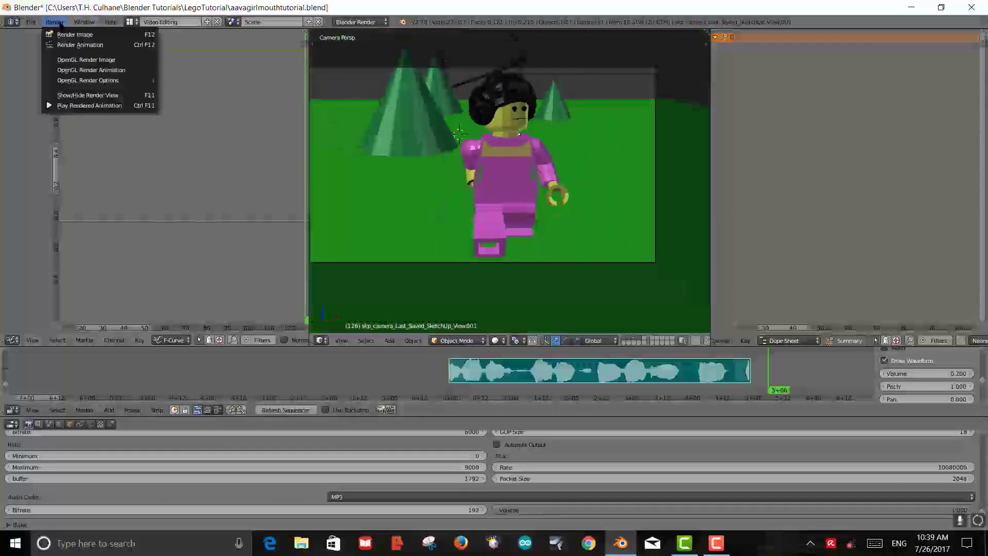
{"action": "left_click", "coordinate": [75, 34]}
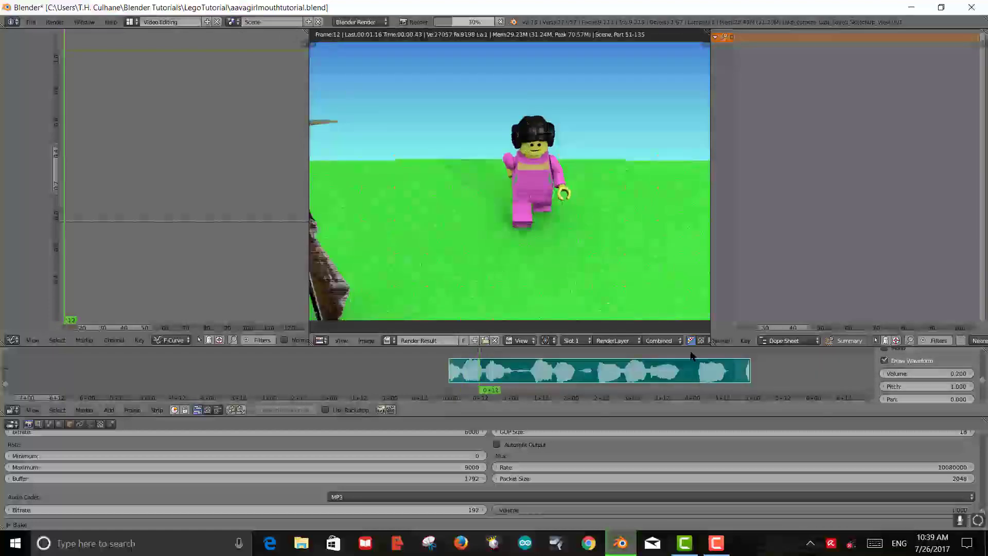
{"action": "left_click", "coordinate": [715, 544]}
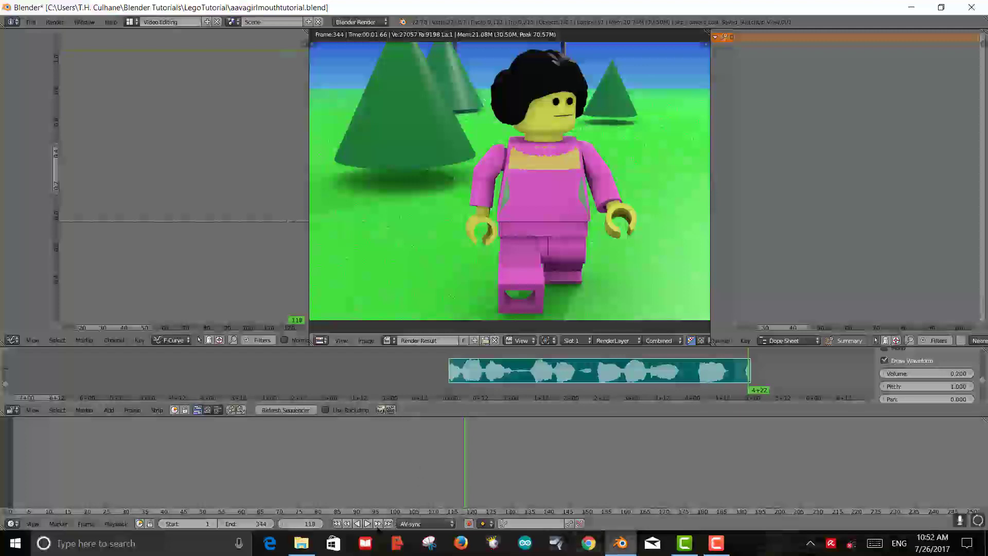
{"action": "left_click", "coordinate": [301, 544]}
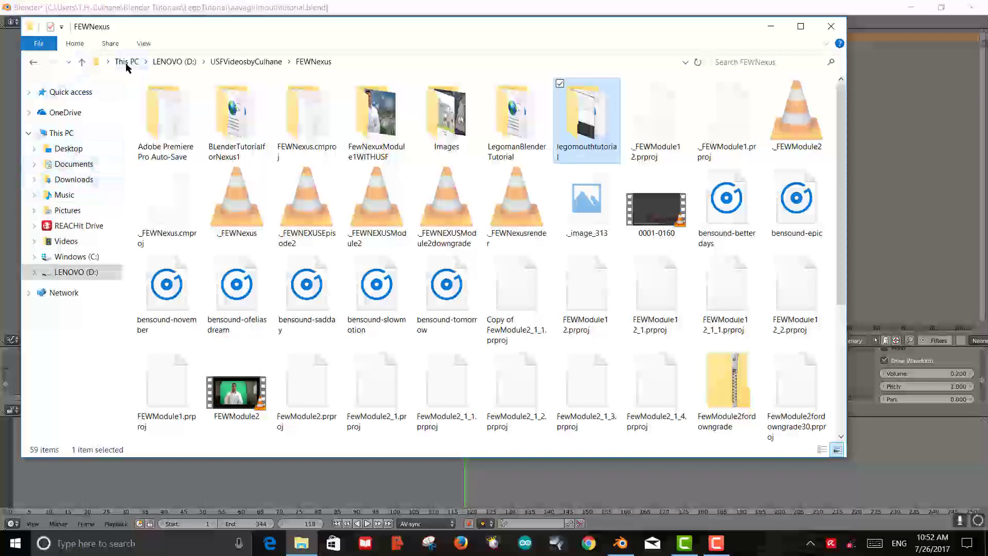
Browse Documents > LEGO Software > Kiliians Models to find the AvaLeae0001-0344 MP4, then return to Blender
{"action": "left_click", "coordinate": [67, 166]}
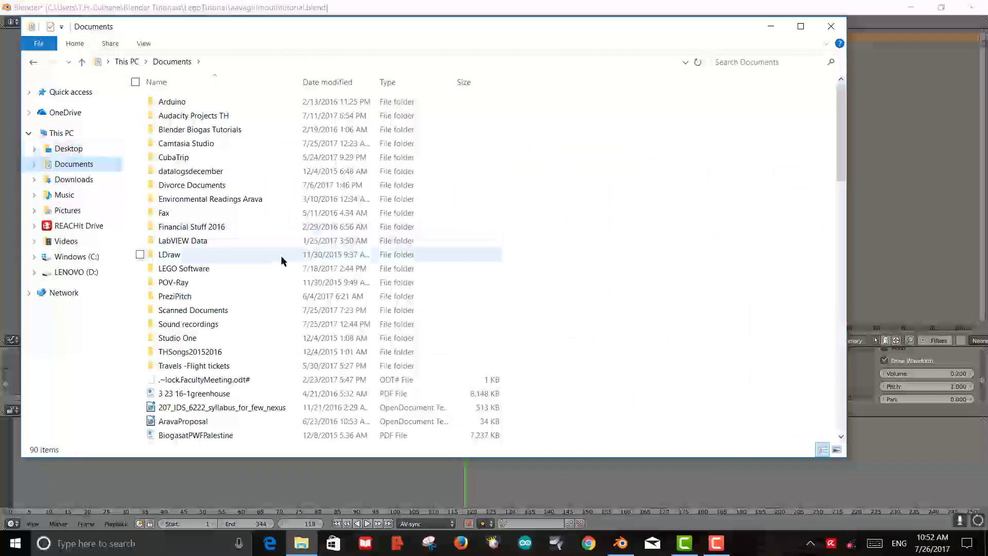
{"action": "double_click", "coordinate": [197, 268]}
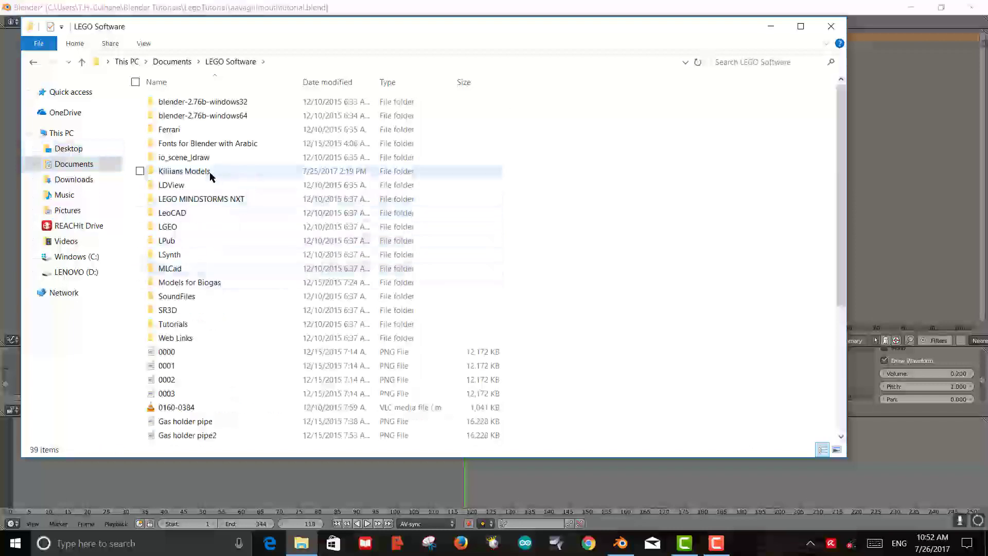
{"action": "double_click", "coordinate": [209, 172]}
{"action": "scroll", "coordinate": [253, 227], "scroll_direction": "down", "scroll_amount": 3}
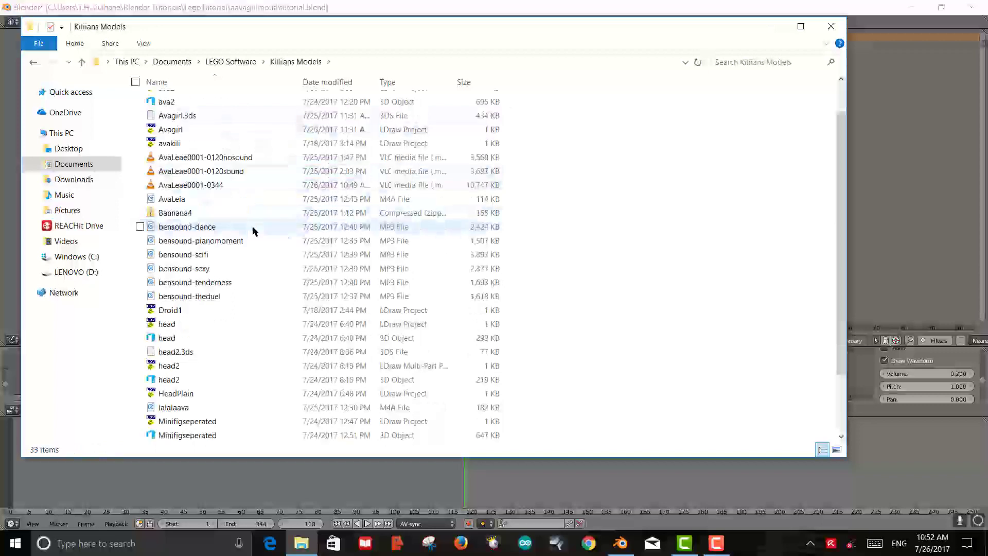
{"action": "scroll", "coordinate": [253, 232], "scroll_direction": "up", "scroll_amount": 3}
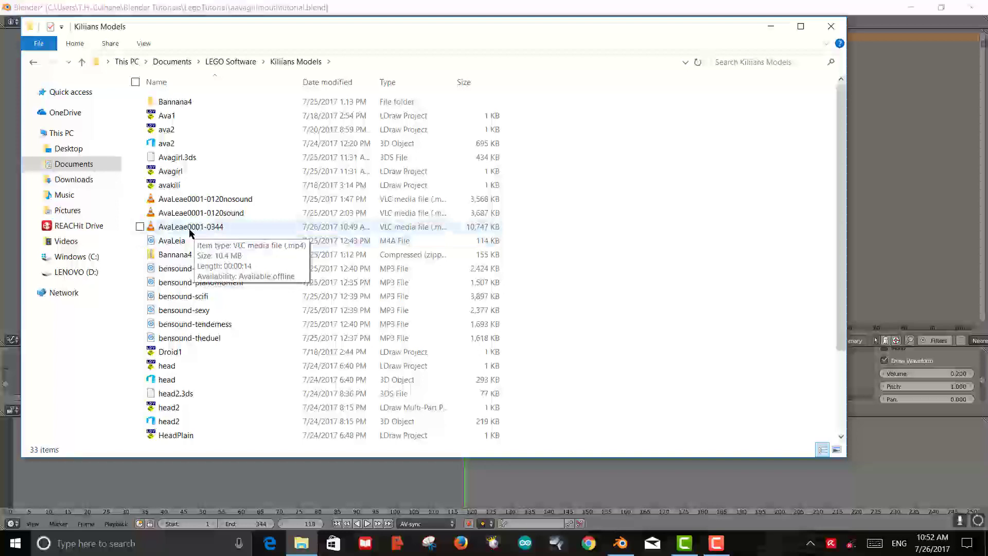
{"action": "left_click", "coordinate": [901, 273]}
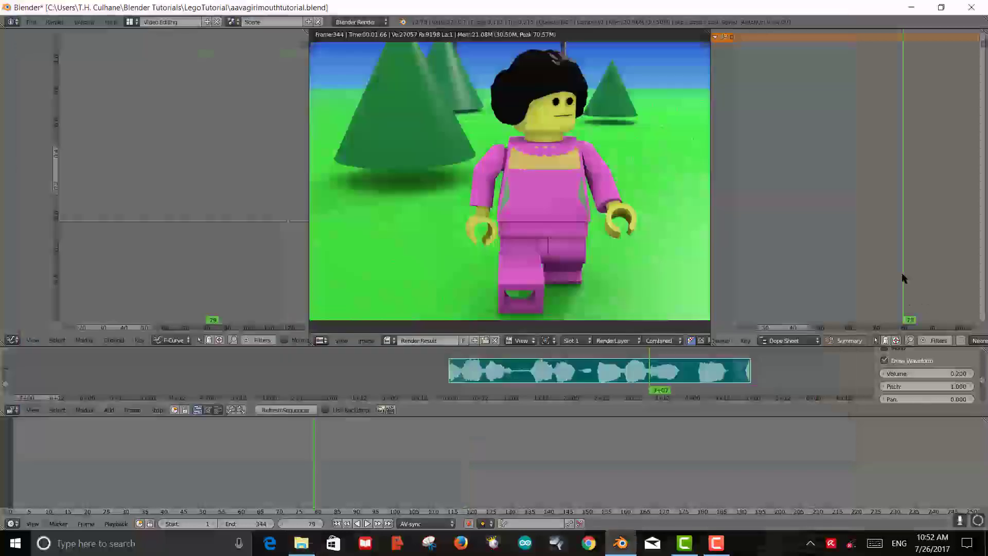
Switch to the Default layout, inspect the render output path unchanged, and return to File Explorer
{"action": "left_click", "coordinate": [144, 24]}
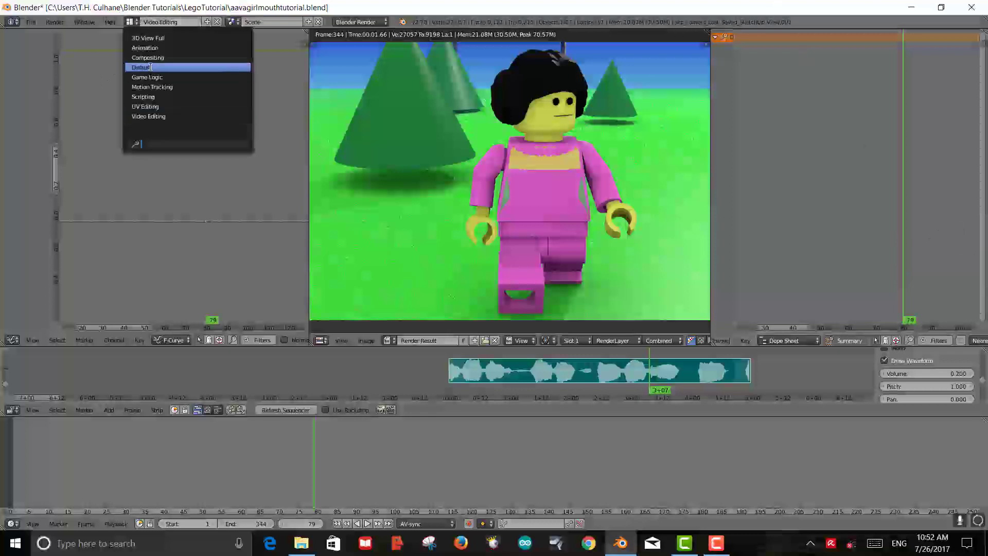
{"action": "left_click", "coordinate": [154, 70]}
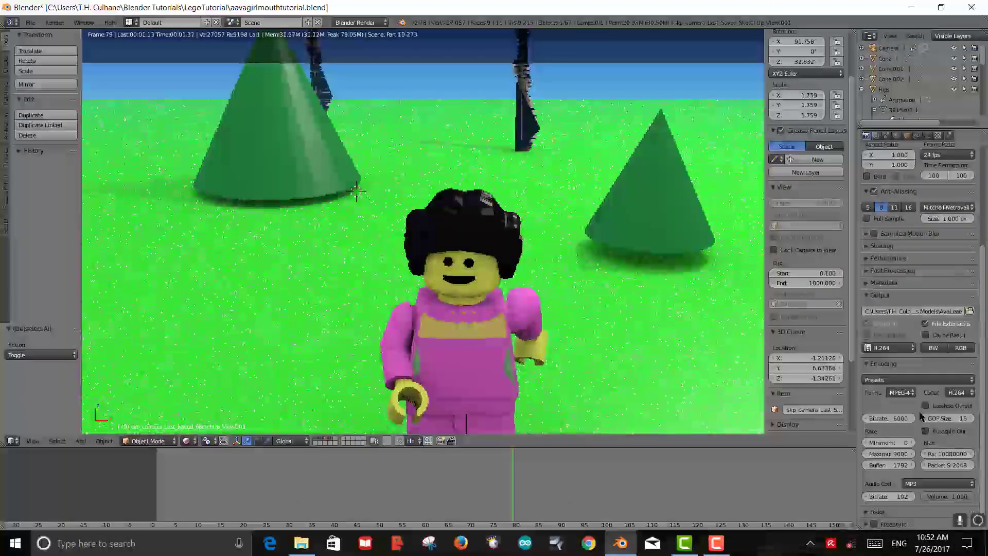
{"action": "left_click", "coordinate": [918, 309]}
{"action": "key", "text": "ctrl+a"}
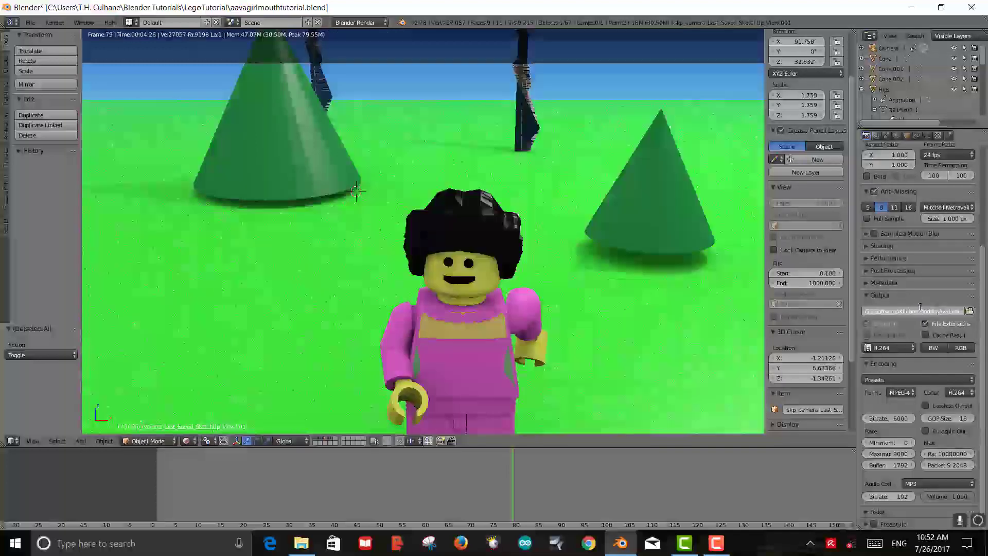
{"action": "key", "text": "Return"}
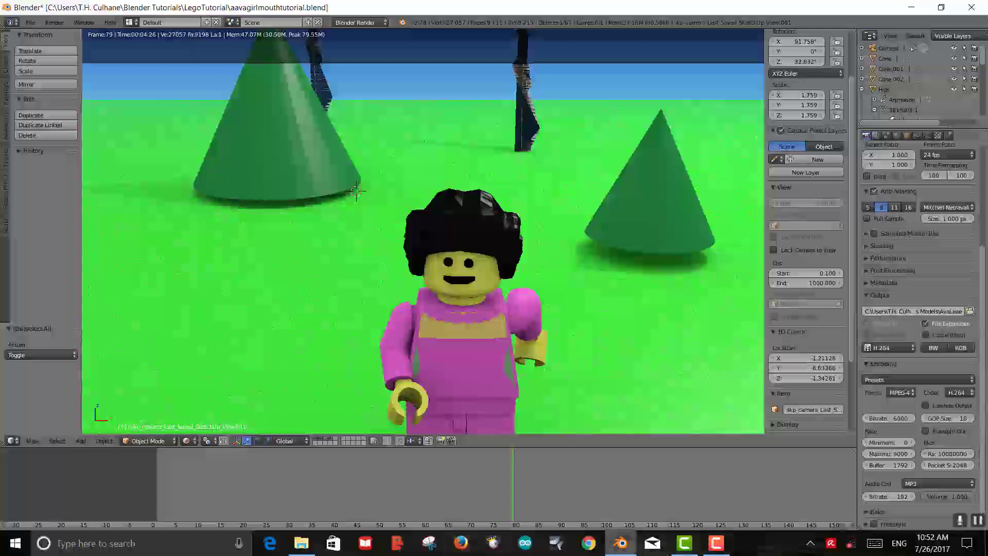
{"action": "left_click", "coordinate": [302, 543]}
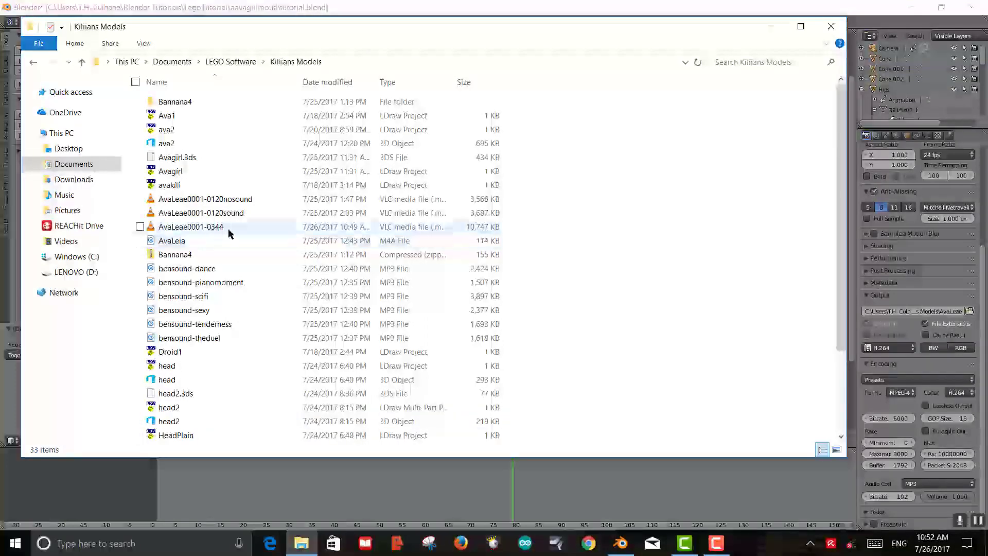
Play the AvaLeae0001-0344 video in VLC, then minimize the player
{"action": "double_click", "coordinate": [168, 226]}
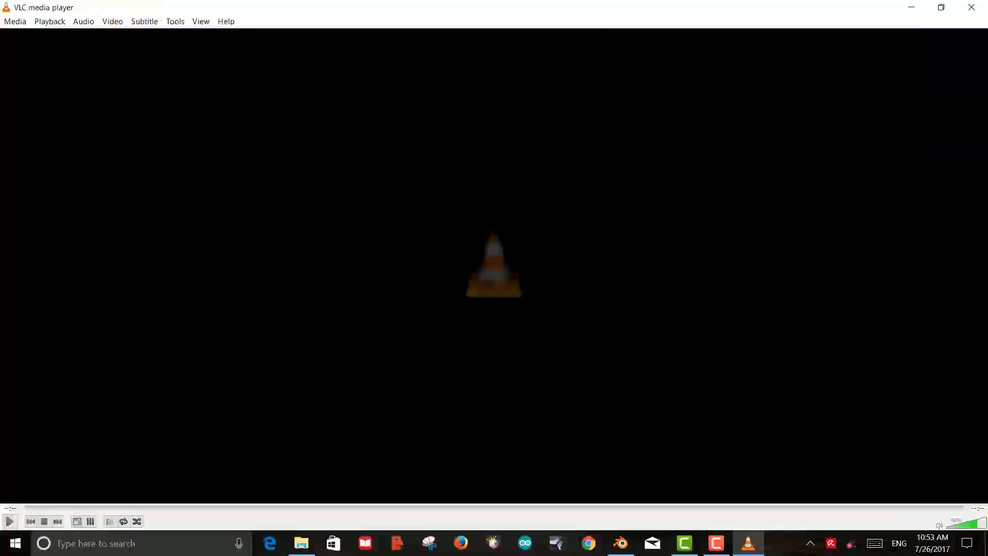
{"action": "left_click", "coordinate": [914, 6]}
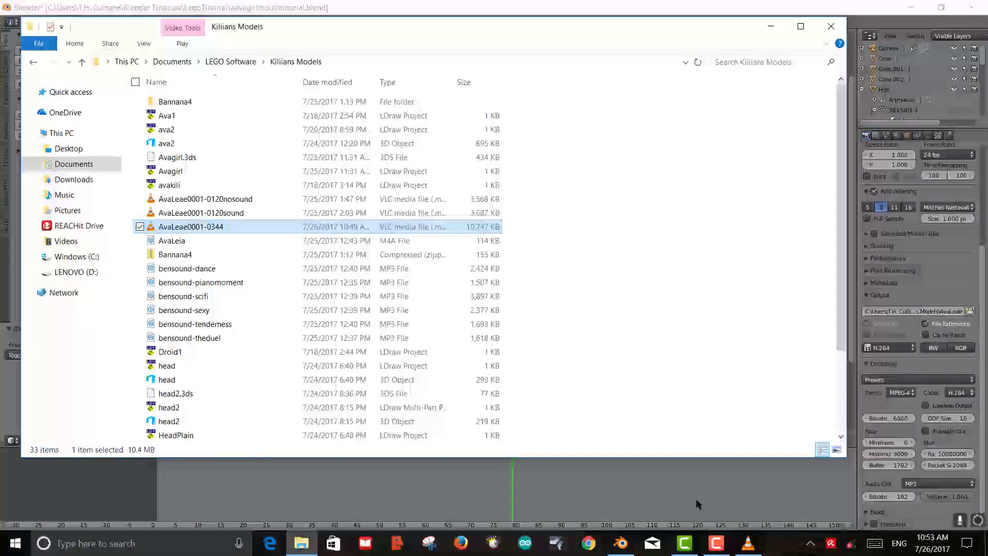
{"action": "left_click", "coordinate": [715, 544]}
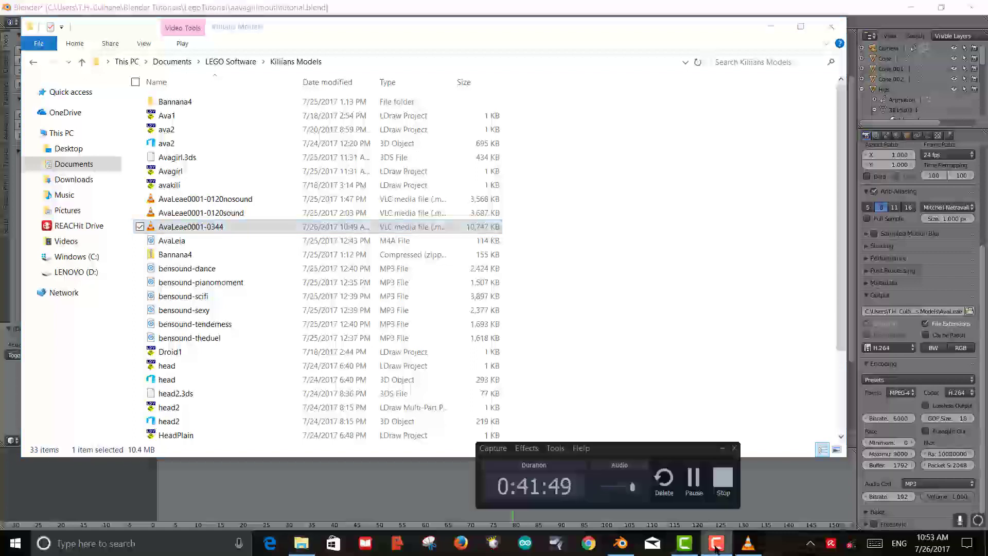
{"action": "left_click", "coordinate": [721, 487]}
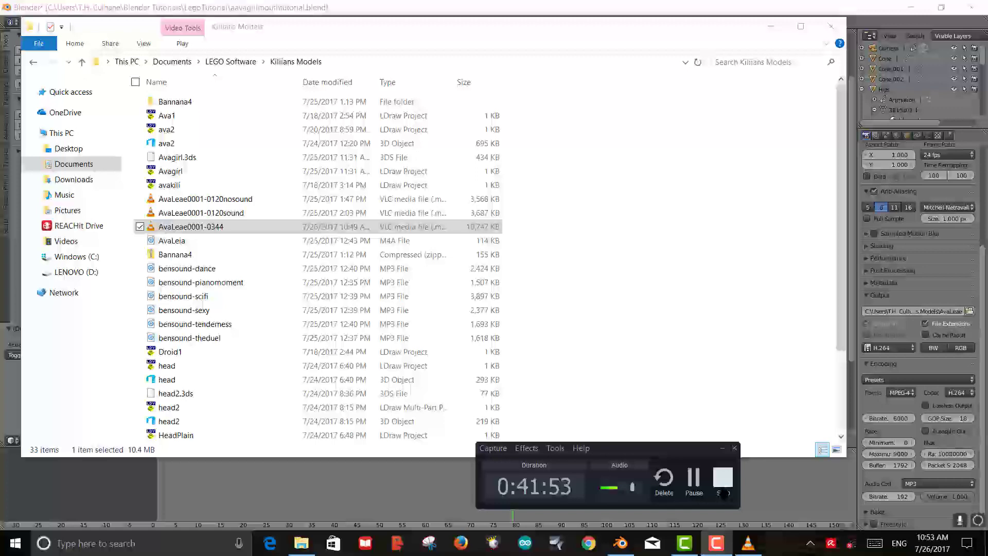